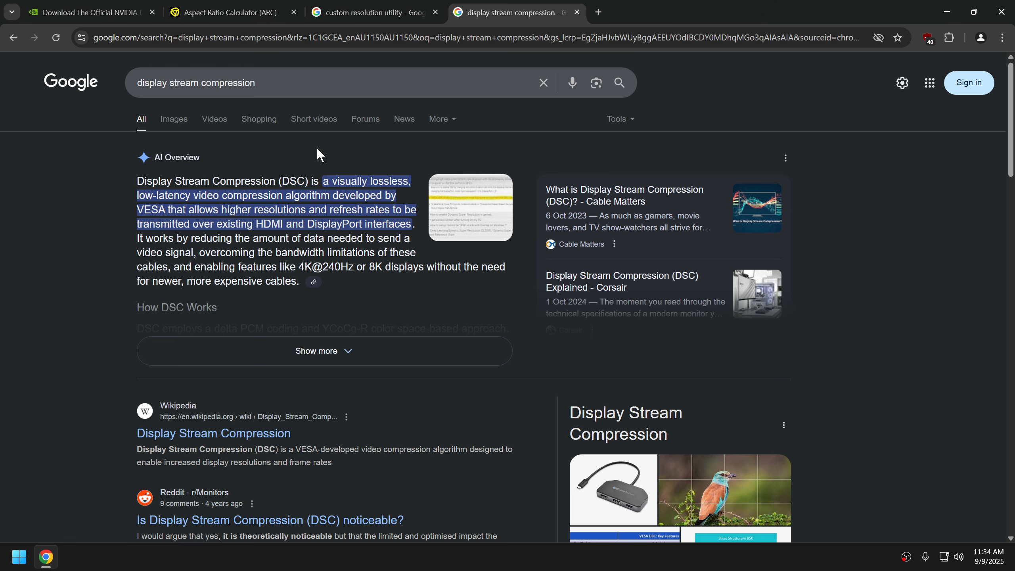
Step: Highlight the Display Stream Compression definition in the search results, and look at the NVIDIA drivers and custom resolution utility pages
{"action": "left_click_drag", "start_coordinate": [411, 226], "coordinate": [330, 182]}
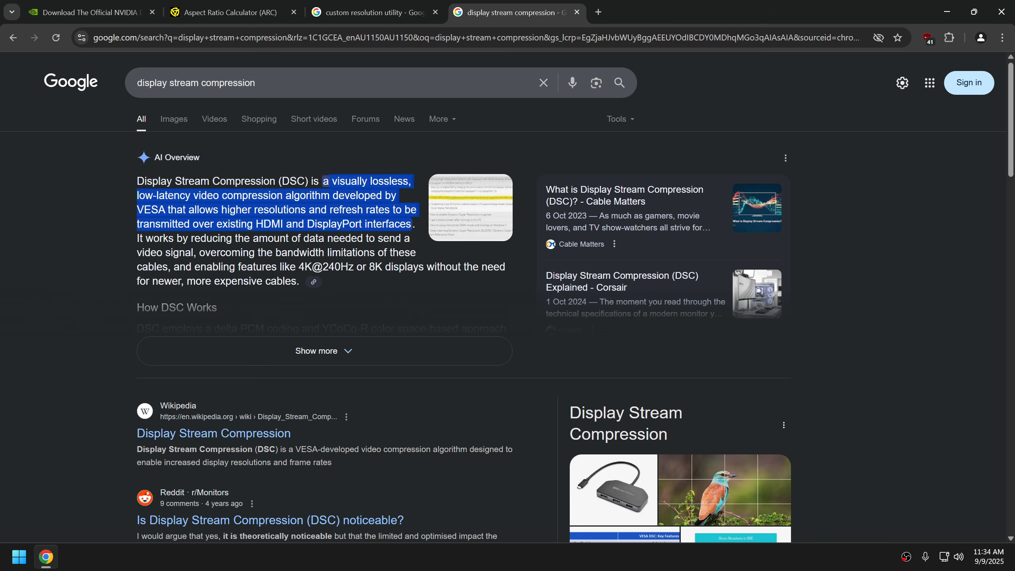
{"action": "left_click", "coordinate": [123, 14]}
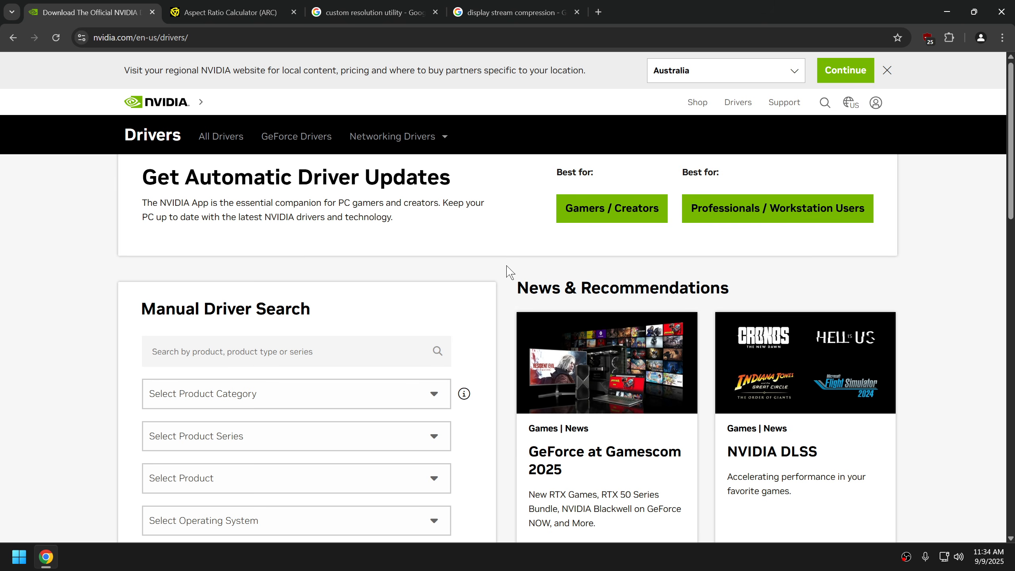
{"action": "left_click", "coordinate": [361, 11]}
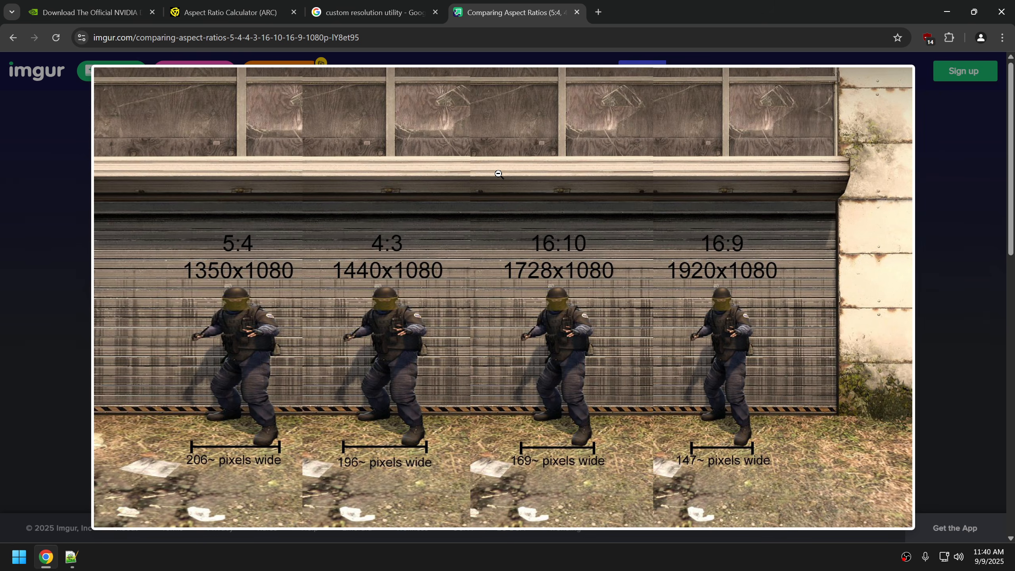
Step: Switch to Notepad++ and delete the stray bracket on line 8 of the stretched resolution list
{"action": "key", "text": "alt+Tab"}
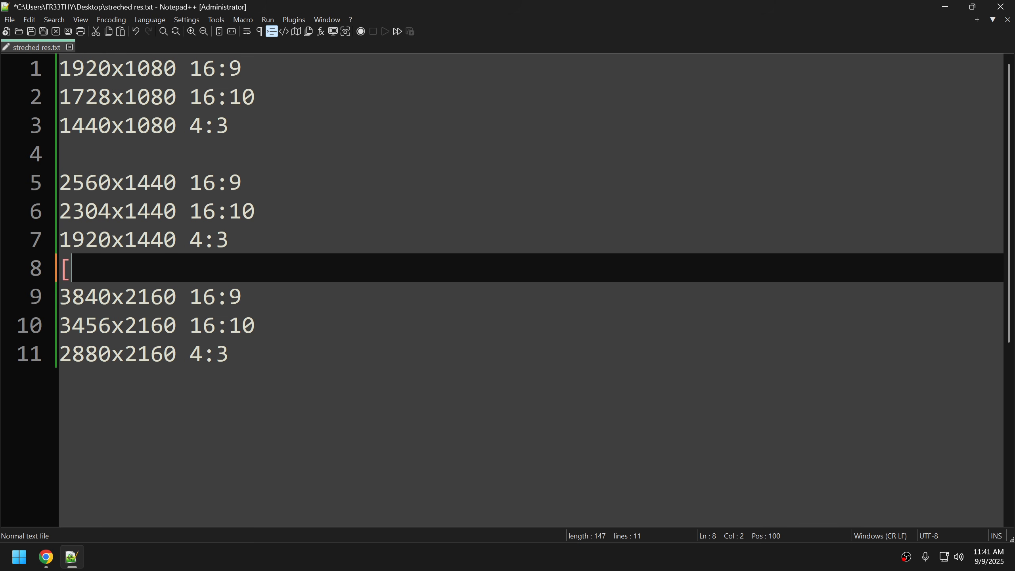
{"action": "key", "text": "BackSpace"}
{"action": "left_click", "coordinate": [228, 353]}
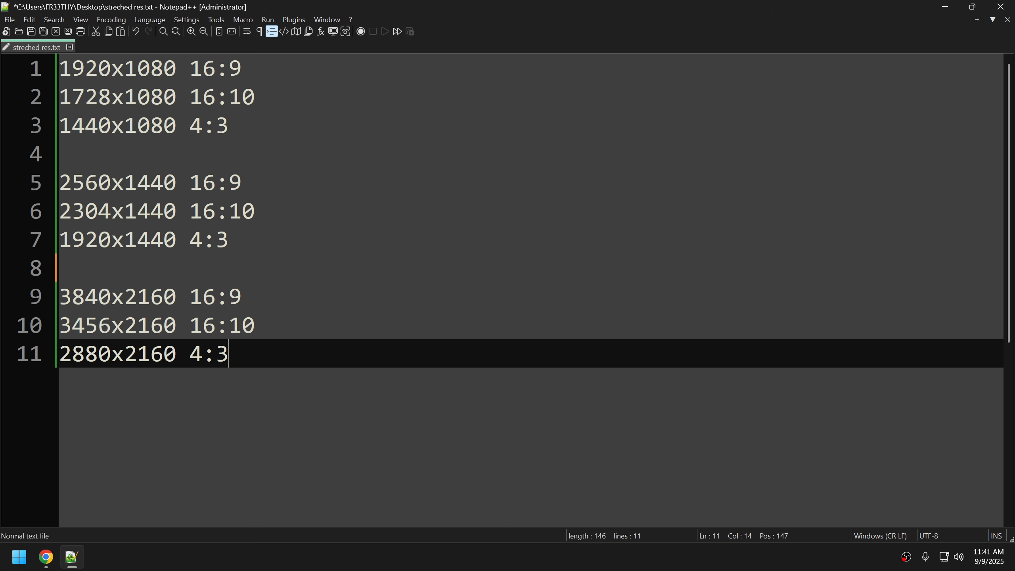
Step: Switch to the Aspect Ratio Calculator in Chrome and examine its original width and height fields
{"action": "left_click", "coordinate": [46, 557]}
{"action": "left_click", "coordinate": [285, 185]}
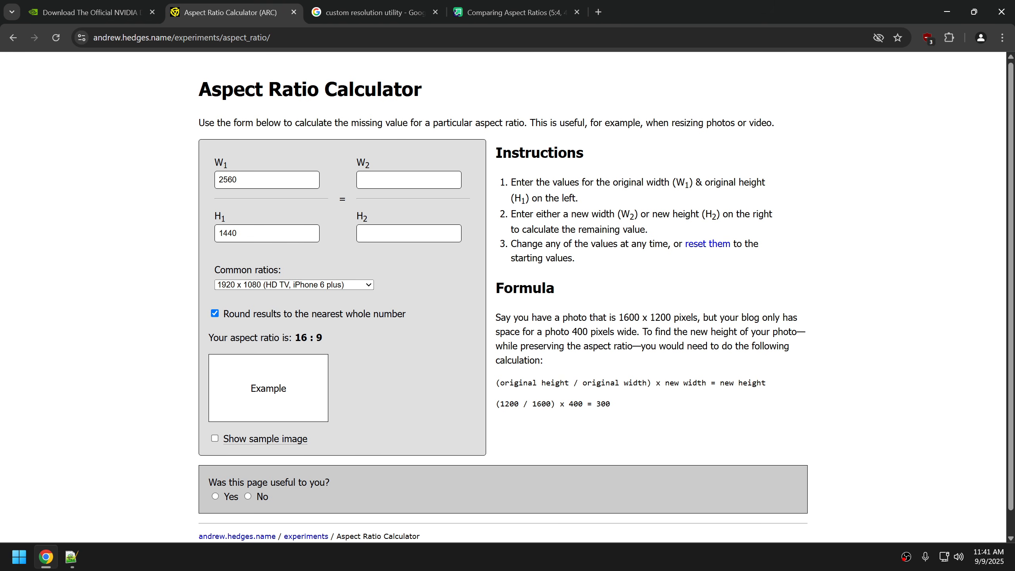
{"action": "left_click", "coordinate": [291, 180]}
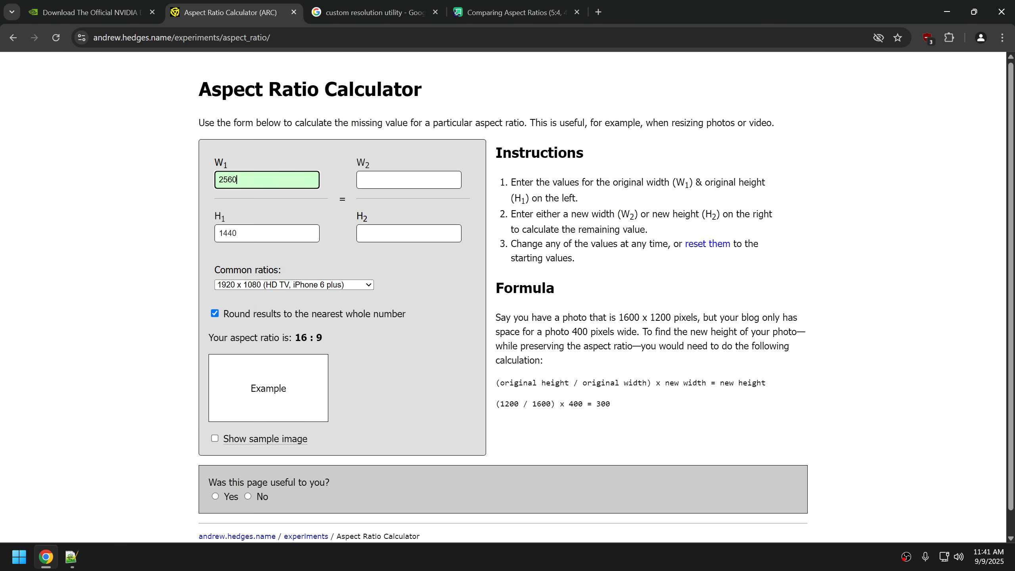
{"action": "left_click", "coordinate": [286, 233]}
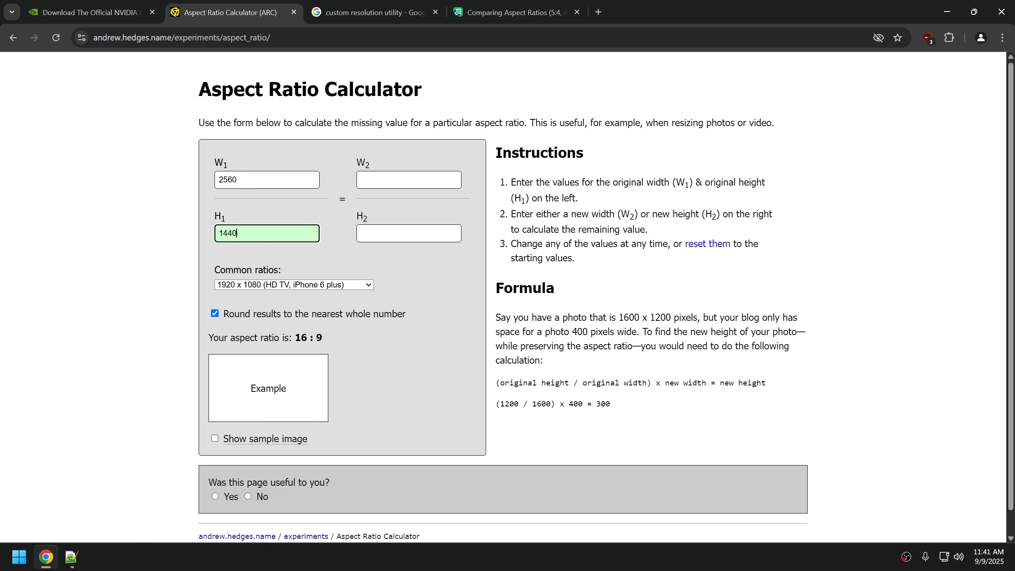
Step: Switch to Notepad++ and review the widths, heights and aspect ratios of the 1080-high resolutions
{"action": "left_click", "coordinate": [72, 557]}
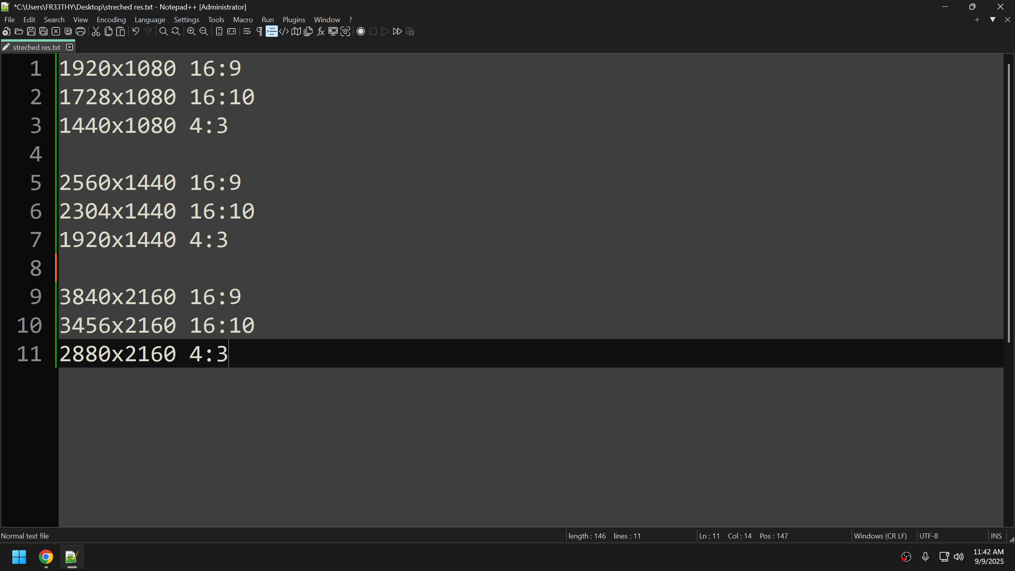
{"action": "left_click_drag", "start_coordinate": [176, 68], "coordinate": [138, 68]}
{"action": "left_click_drag", "start_coordinate": [257, 97], "coordinate": [229, 97]}
{"action": "left_click_drag", "start_coordinate": [111, 98], "coordinate": [72, 97]}
{"action": "left_click_drag", "start_coordinate": [232, 125], "coordinate": [203, 125]}
{"action": "left_click_drag", "start_coordinate": [112, 126], "coordinate": [59, 126]}
{"action": "left_click", "coordinate": [176, 126]}
{"action": "left_click_drag", "start_coordinate": [176, 68], "coordinate": [124, 68]}
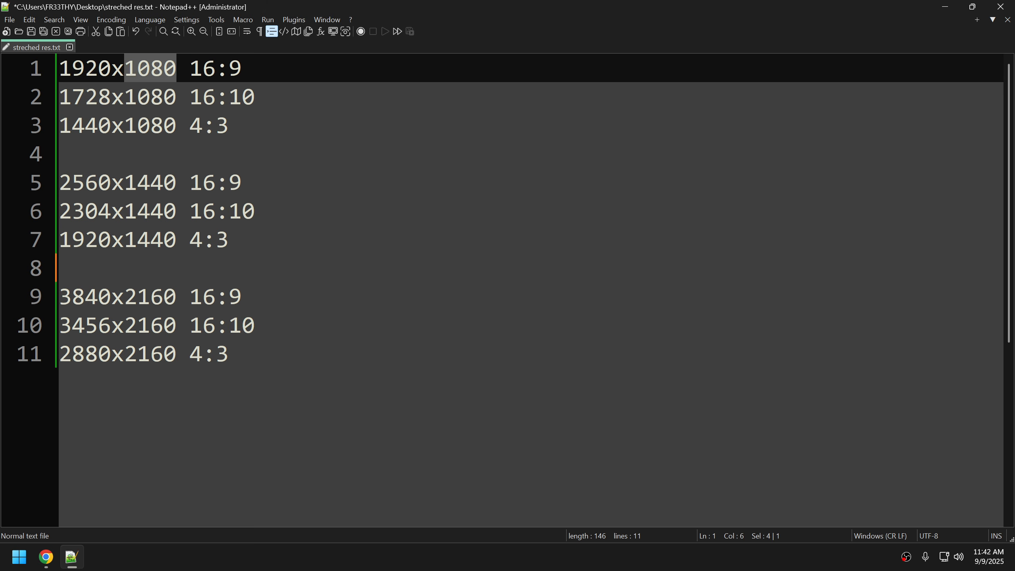
{"action": "left_click_drag", "start_coordinate": [176, 97], "coordinate": [124, 97]}
{"action": "left_click_drag", "start_coordinate": [176, 126], "coordinate": [124, 126]}
{"action": "left_click", "coordinate": [60, 154]}
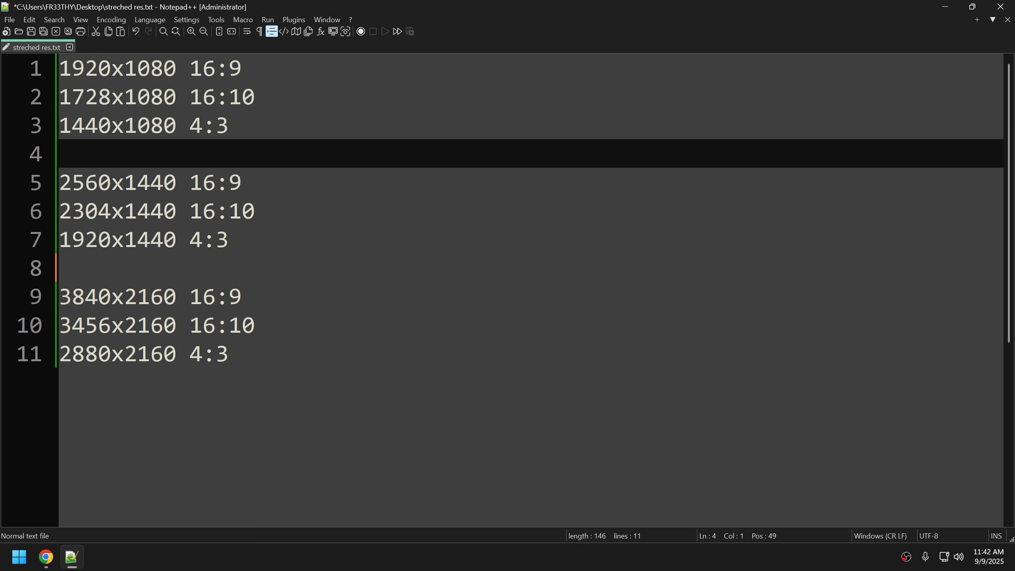
Step: Review the widths, heights and aspect ratios of the 1440-high resolutions in the list
{"action": "left_click_drag", "start_coordinate": [176, 183], "coordinate": [59, 182]}
{"action": "left_click", "coordinate": [150, 211]}
{"action": "left_click_drag", "start_coordinate": [110, 210], "coordinate": [59, 211]}
{"action": "double_click", "coordinate": [241, 210]}
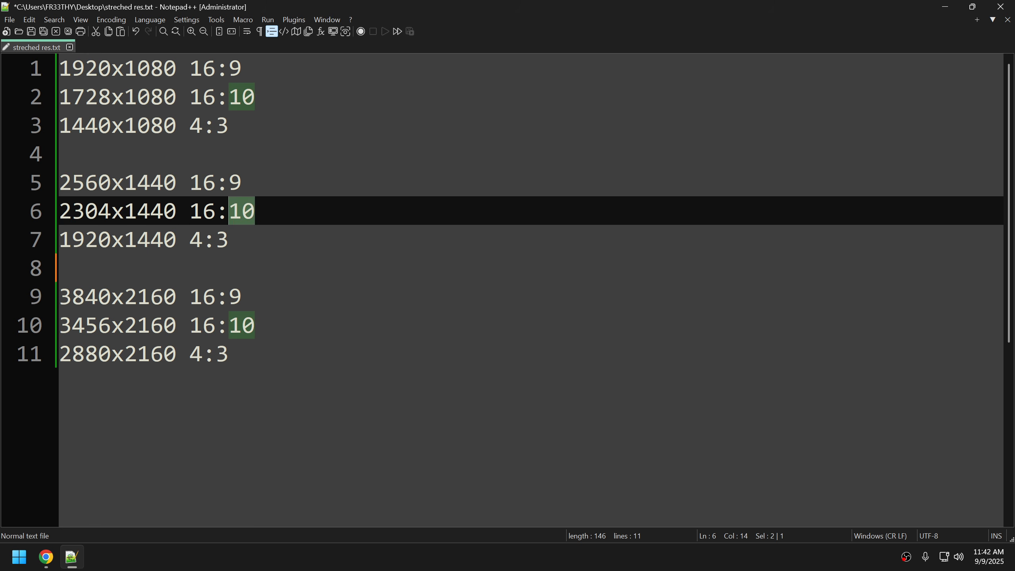
{"action": "left_click_drag", "start_coordinate": [111, 240], "coordinate": [59, 239]}
{"action": "left_click_drag", "start_coordinate": [176, 240], "coordinate": [137, 240]}
{"action": "left_click_drag", "start_coordinate": [230, 239], "coordinate": [189, 239]}
{"action": "left_click", "coordinate": [230, 240]}
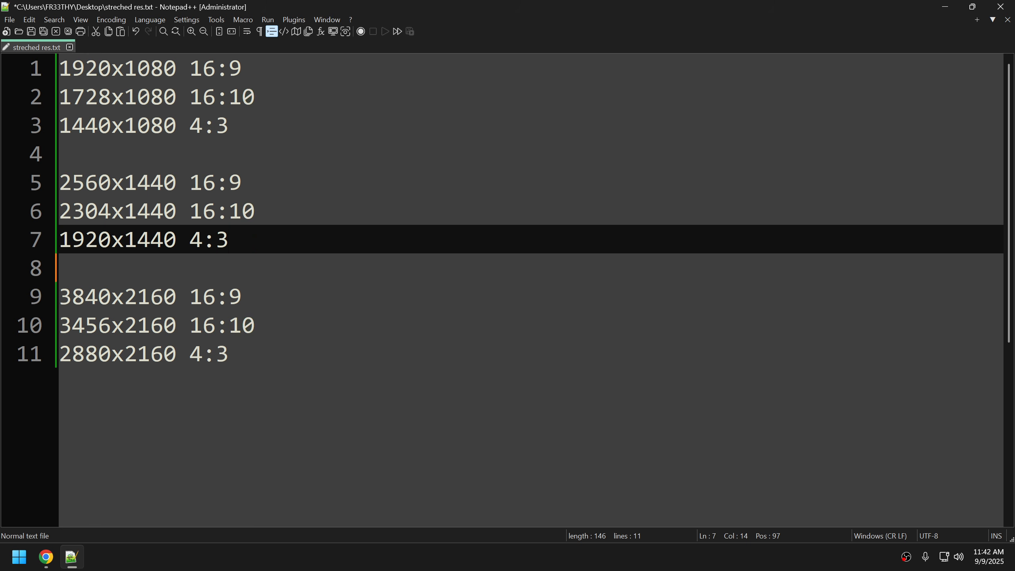
Step: Review the widths, heights and aspect ratios of the 2160-high resolutions in the list
{"action": "left_click", "coordinate": [190, 296]}
{"action": "left_click", "coordinate": [242, 297]}
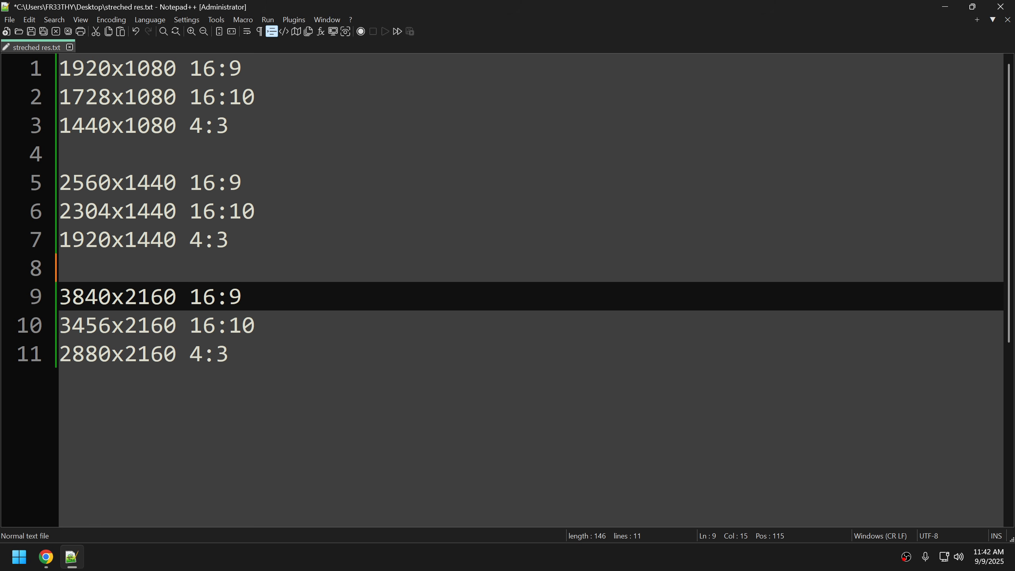
{"action": "left_click_drag", "start_coordinate": [110, 296], "coordinate": [54, 307]}
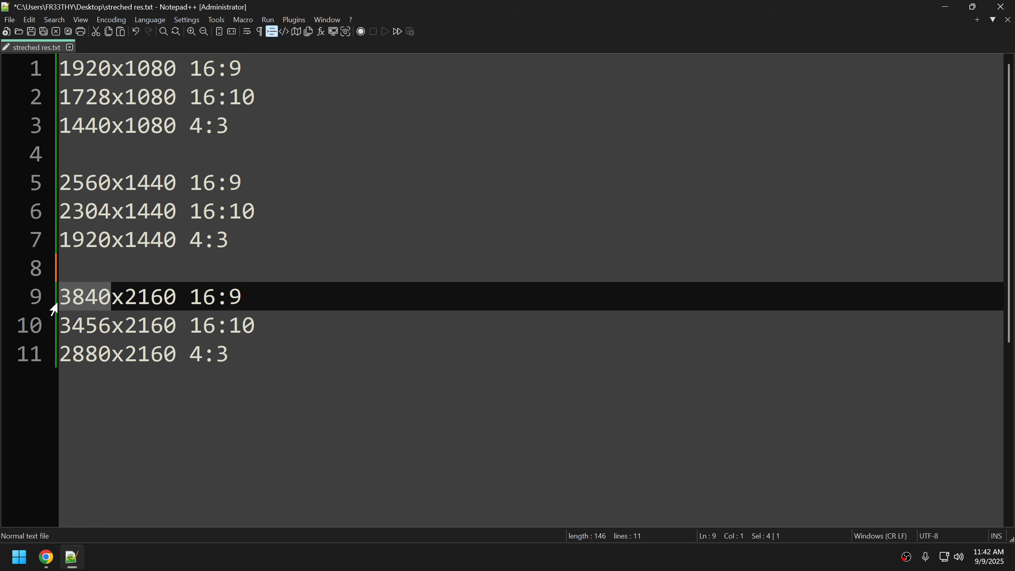
{"action": "left_click_drag", "start_coordinate": [176, 297], "coordinate": [164, 296]}
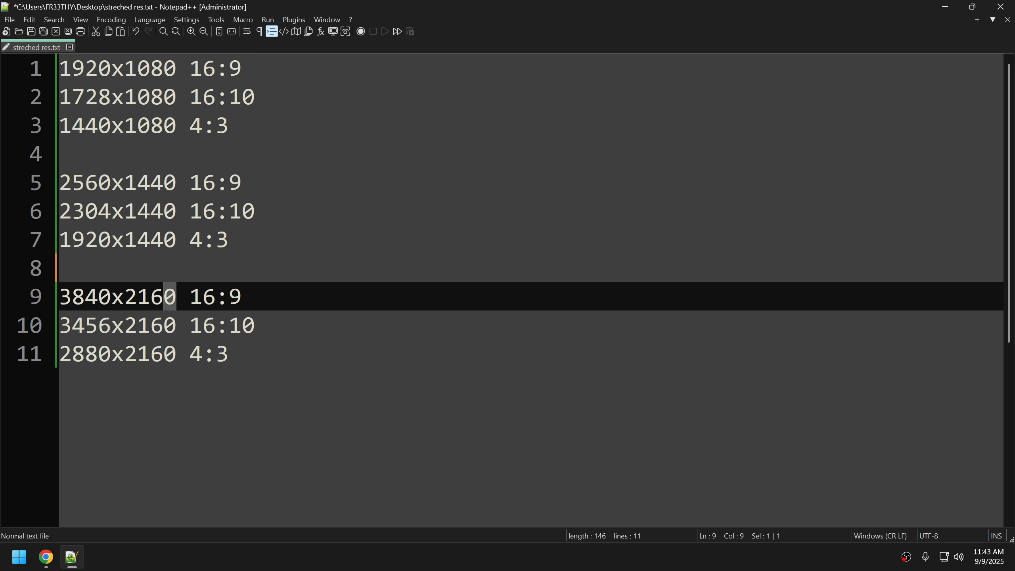
{"action": "left_click", "coordinate": [254, 325]}
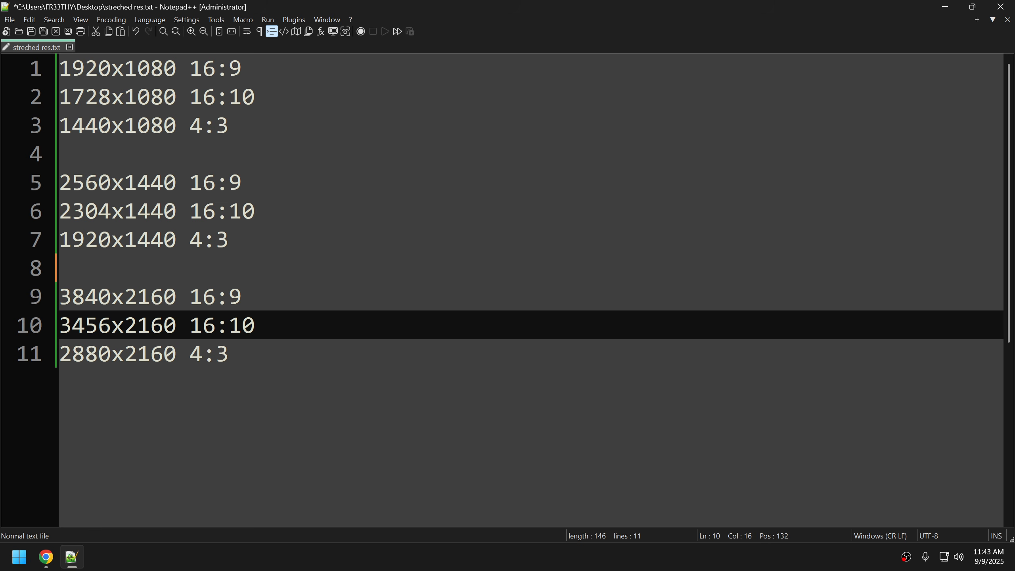
{"action": "left_click_drag", "start_coordinate": [110, 325], "coordinate": [58, 325]}
{"action": "left_click_drag", "start_coordinate": [176, 325], "coordinate": [98, 353]}
{"action": "left_click_drag", "start_coordinate": [175, 353], "coordinate": [125, 354]}
{"action": "left_click", "coordinate": [229, 354]}
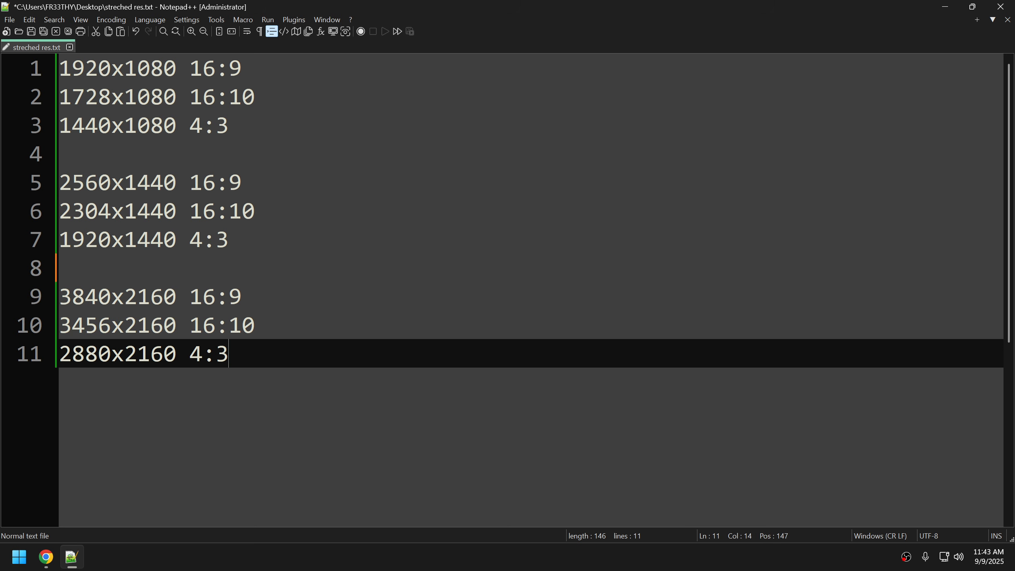
Step: Switch to Chrome, show the aspect ratio calculator search results, and reopen the Aspect Ratio Calculator (ARC) page
{"action": "left_click", "coordinate": [46, 556]}
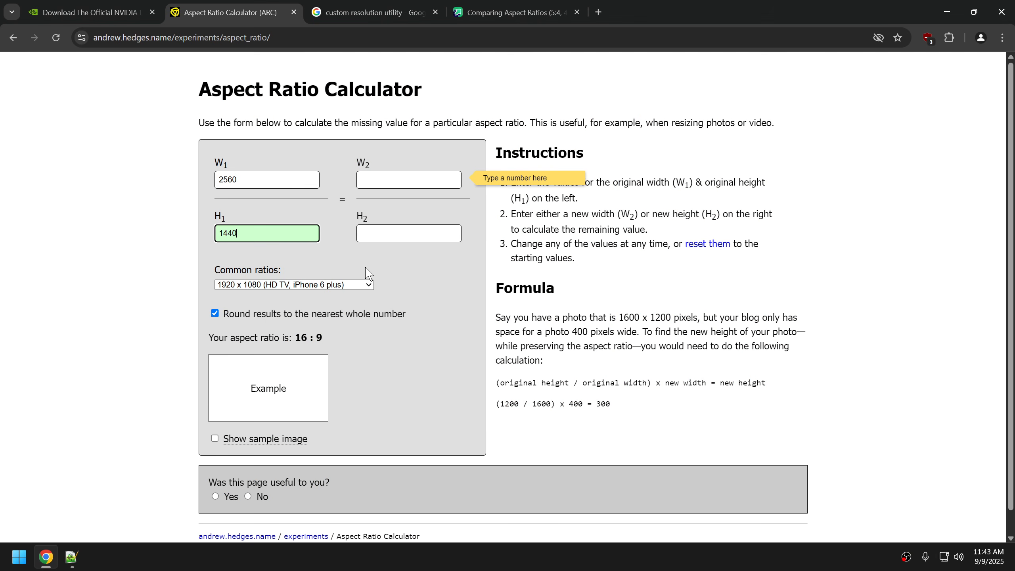
{"action": "left_click", "coordinate": [13, 38]}
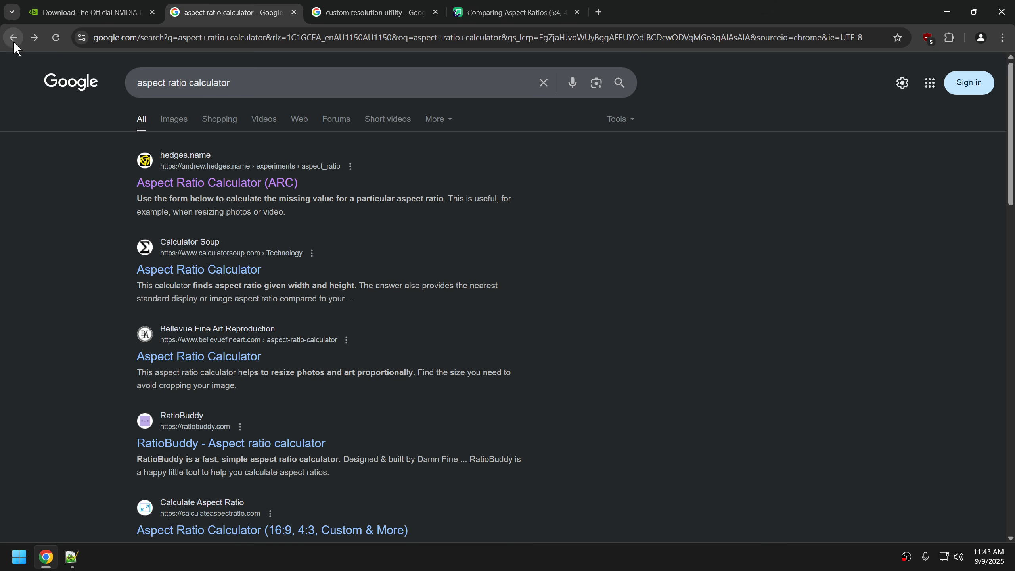
{"action": "left_click", "coordinate": [245, 190]}
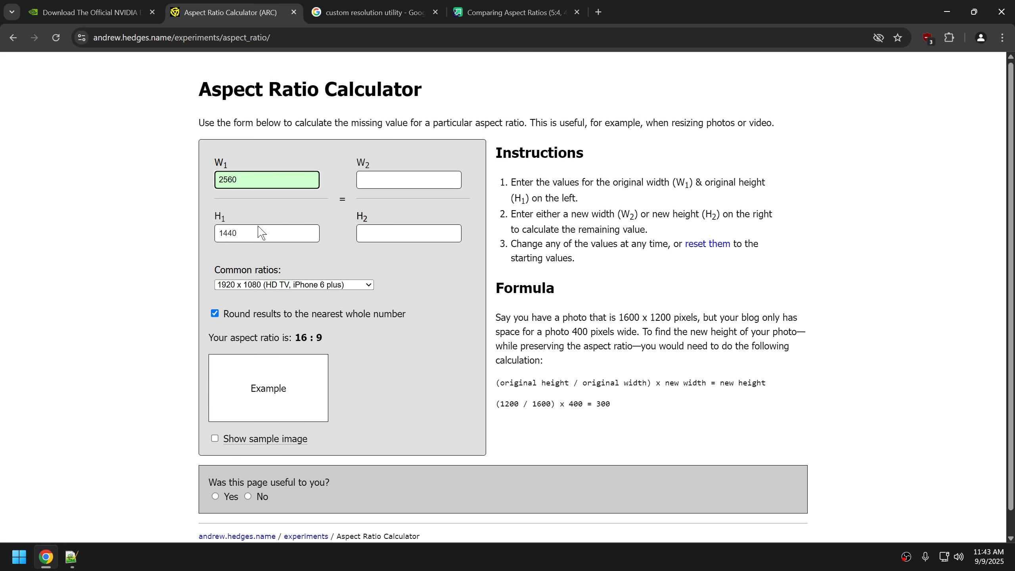
Step: Look up the 16:10 width for 1440 height in Notepad++, and check its ratio in the Chrome calculator with W1 set to 2304
{"action": "left_click", "coordinate": [71, 557]}
{"action": "left_click_drag", "start_coordinate": [230, 240], "coordinate": [59, 183]}
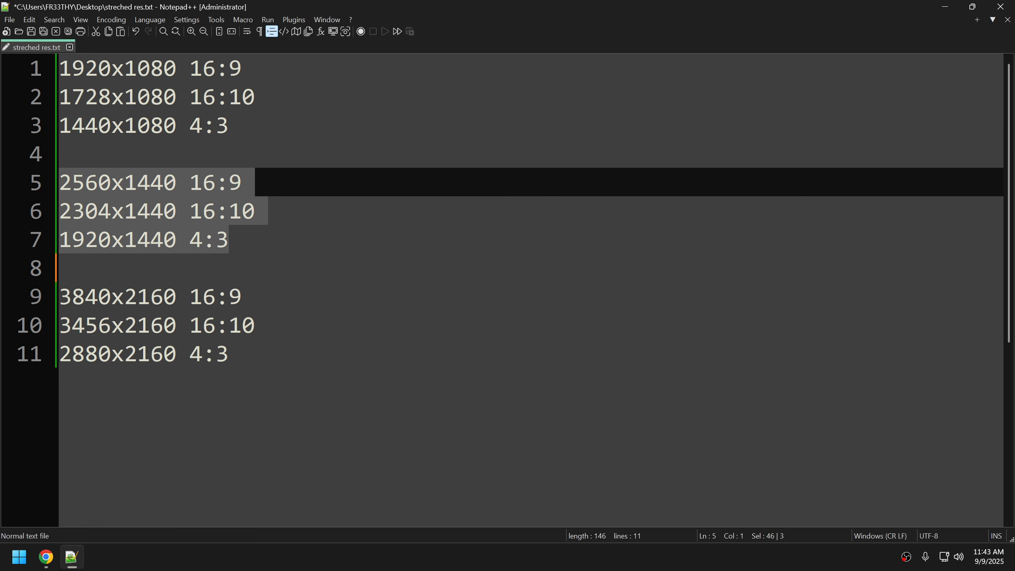
{"action": "left_click", "coordinate": [255, 180]}
{"action": "left_click_drag", "start_coordinate": [111, 211], "coordinate": [59, 211]}
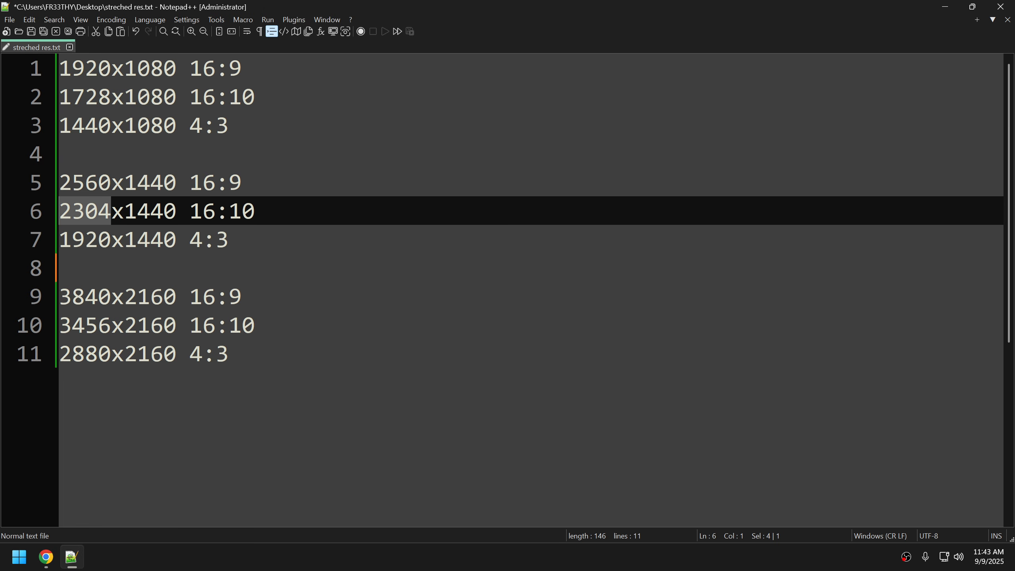
{"action": "left_click", "coordinate": [46, 556]}
{"action": "key", "text": "ctrl+a"}
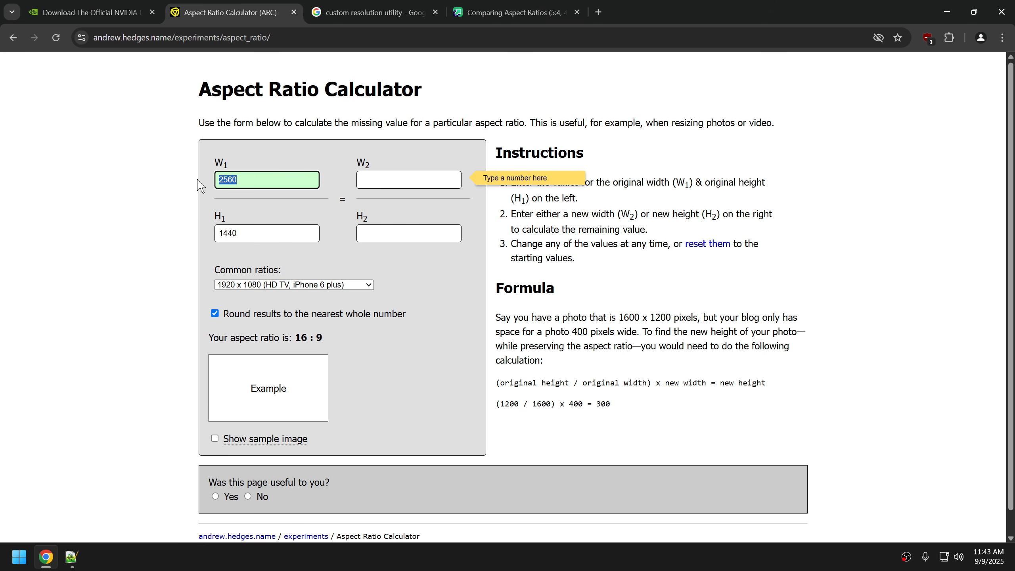
{"action": "type", "text": "2304"}
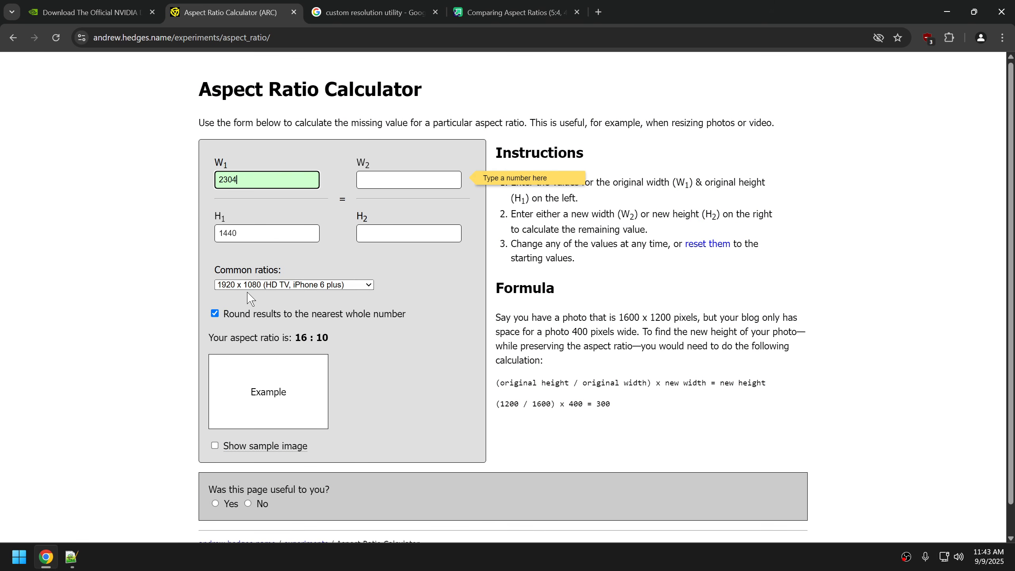
{"action": "left_click_drag", "start_coordinate": [328, 338], "coordinate": [294, 337]}
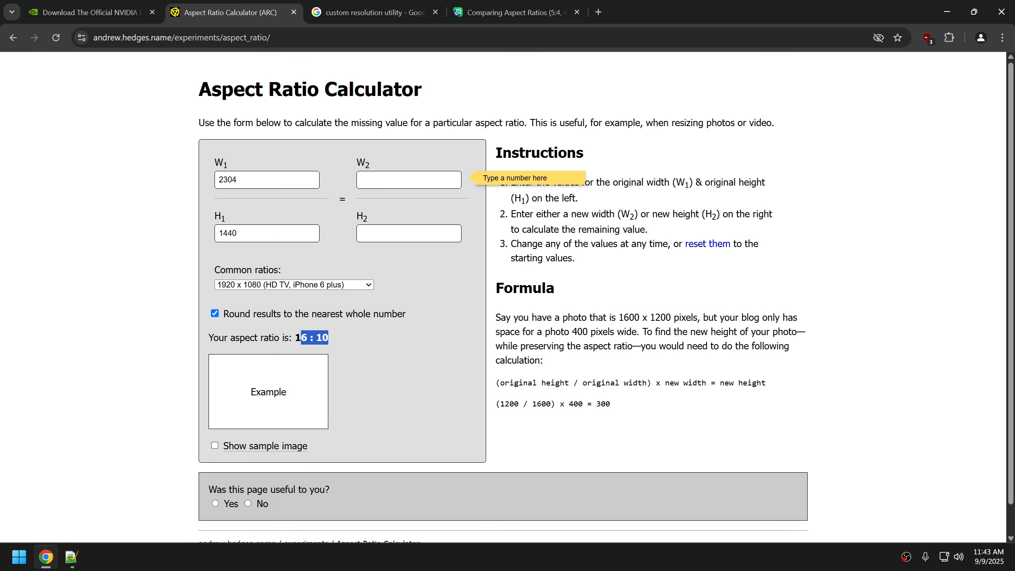
Step: Look up the 4:3 width for 1440 height in Notepad++, and check its ratio in the Chrome calculator with W1 set to 1920
{"action": "left_click", "coordinate": [71, 556]}
{"action": "left_click_drag", "start_coordinate": [111, 240], "coordinate": [72, 240]}
{"action": "left_click_drag", "start_coordinate": [177, 240], "coordinate": [150, 240]}
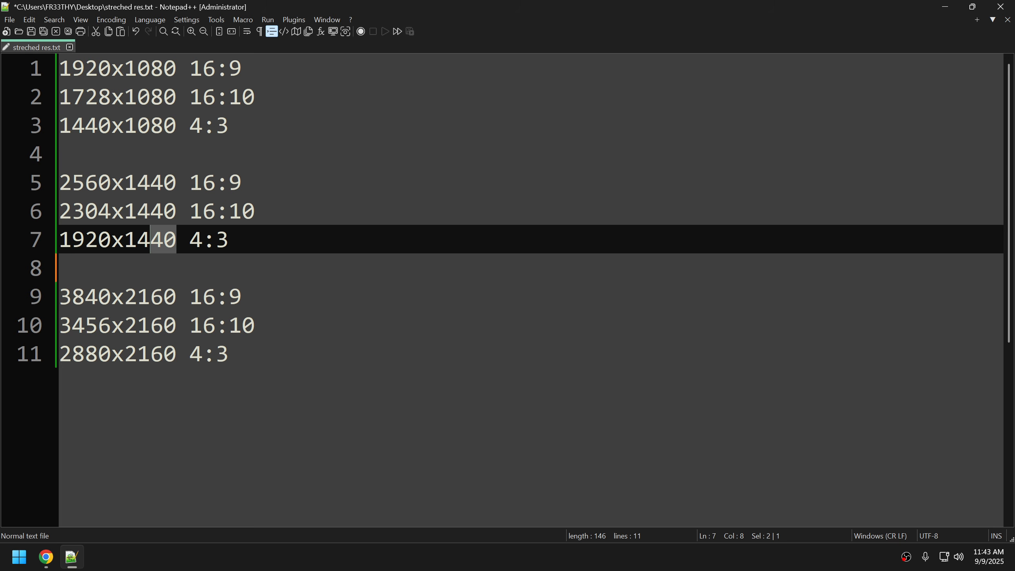
{"action": "left_click", "coordinate": [943, 7]}
{"action": "double_click", "coordinate": [227, 180]}
{"action": "type", "text": "1920"}
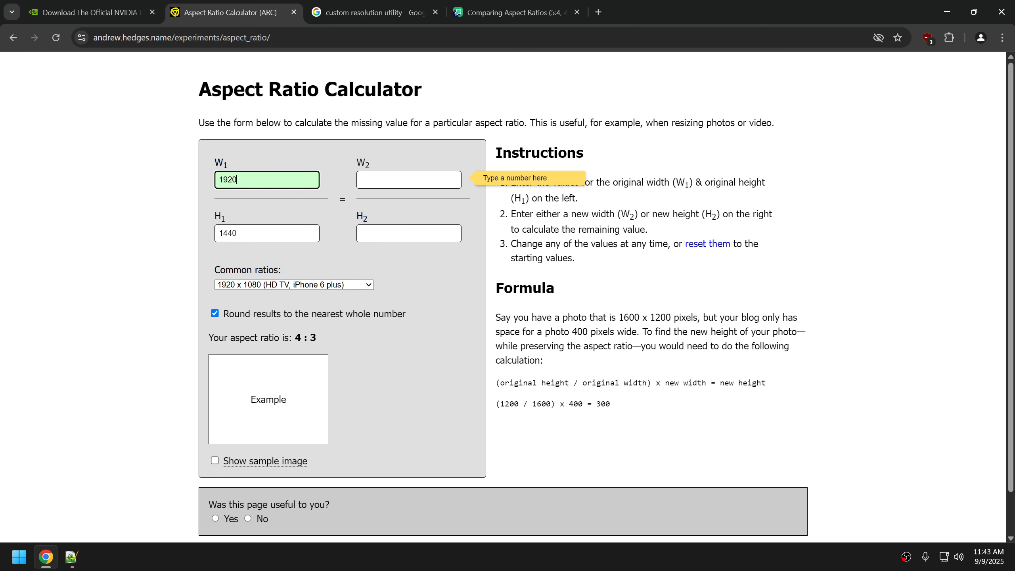
{"action": "left_click_drag", "start_coordinate": [317, 338], "coordinate": [289, 337]}
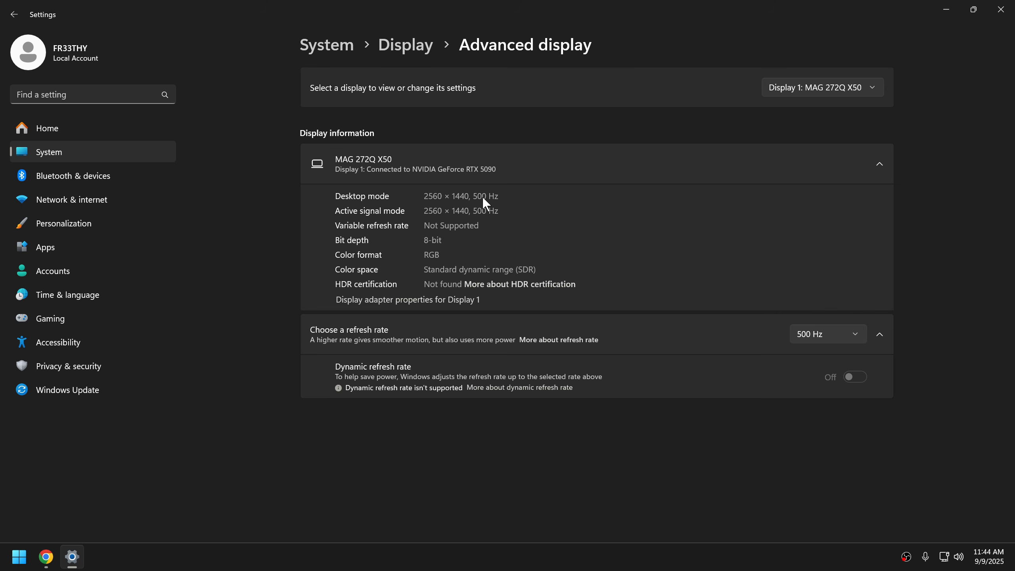
Step: Minimize Settings, open NVIDIA Control Panel's Change resolution page, and view the Customize dialog before closing it
{"action": "left_click", "coordinate": [946, 11]}
{"action": "right_click", "coordinate": [485, 244]}
{"action": "left_click", "coordinate": [543, 326]}
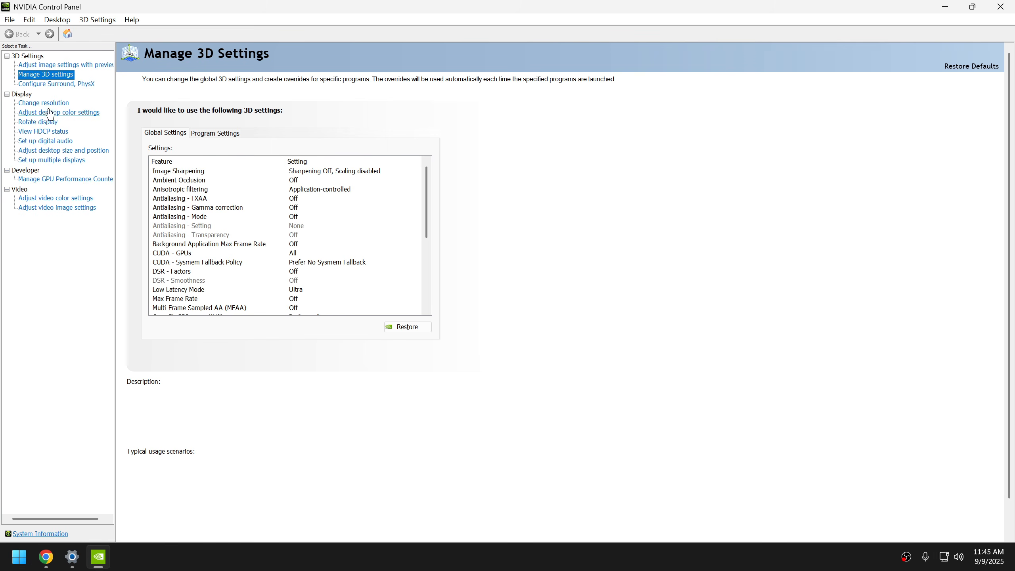
{"action": "left_click", "coordinate": [44, 103]}
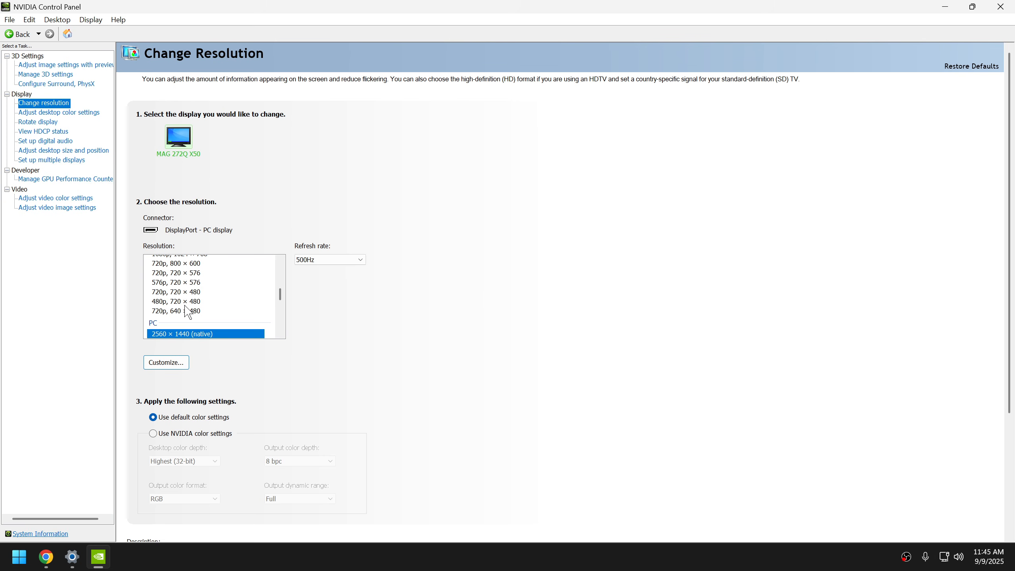
{"action": "left_click", "coordinate": [179, 368]}
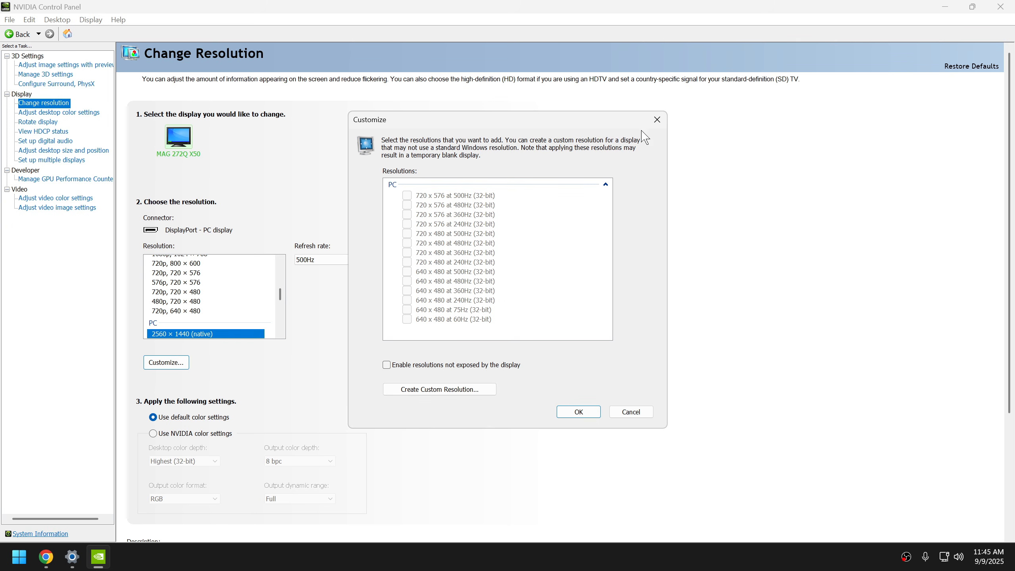
{"action": "left_click", "coordinate": [657, 119]}
Step: View the multiple displays setup, the desktop scaling options and the global 3D settings
{"action": "left_click", "coordinate": [80, 160]}
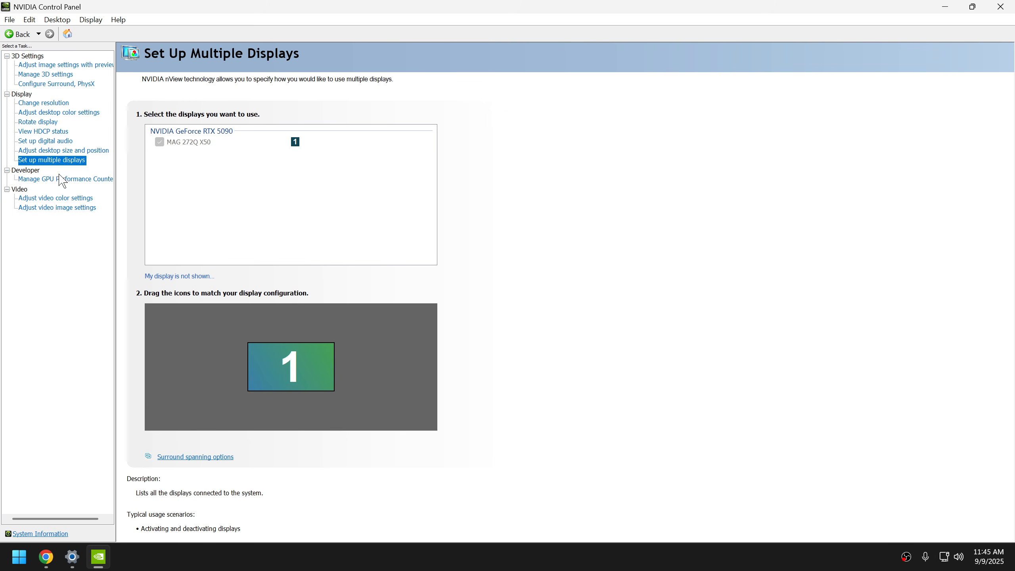
{"action": "left_click", "coordinate": [63, 150]}
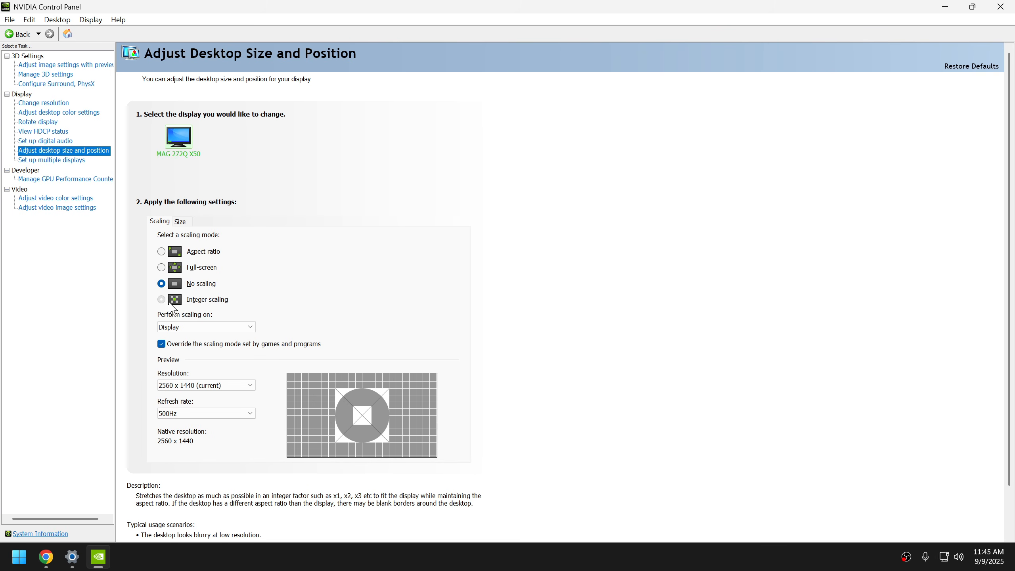
{"action": "left_click", "coordinate": [46, 74]}
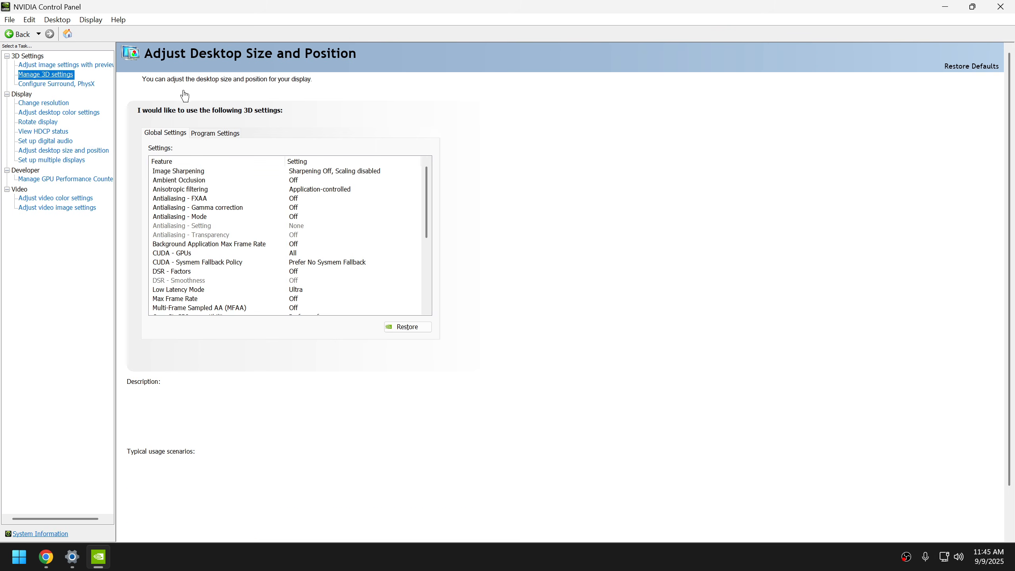
Step: Look at the DSR - Factors setting among the global 3D settings, and switch to the custom resolution utility search in Chrome
{"action": "left_click", "coordinate": [294, 274]}
{"action": "left_click", "coordinate": [293, 275]}
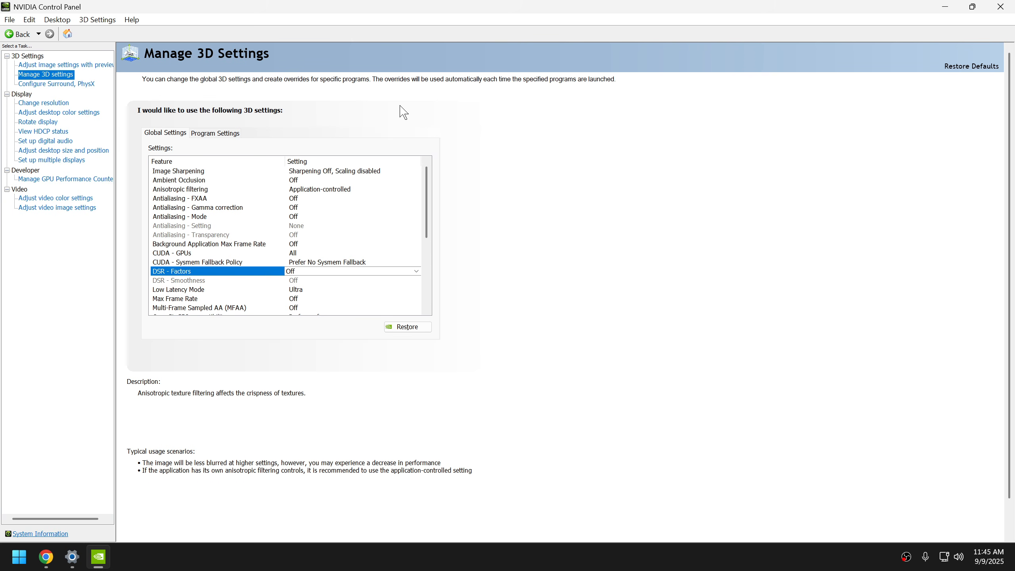
{"action": "left_click", "coordinate": [44, 555]}
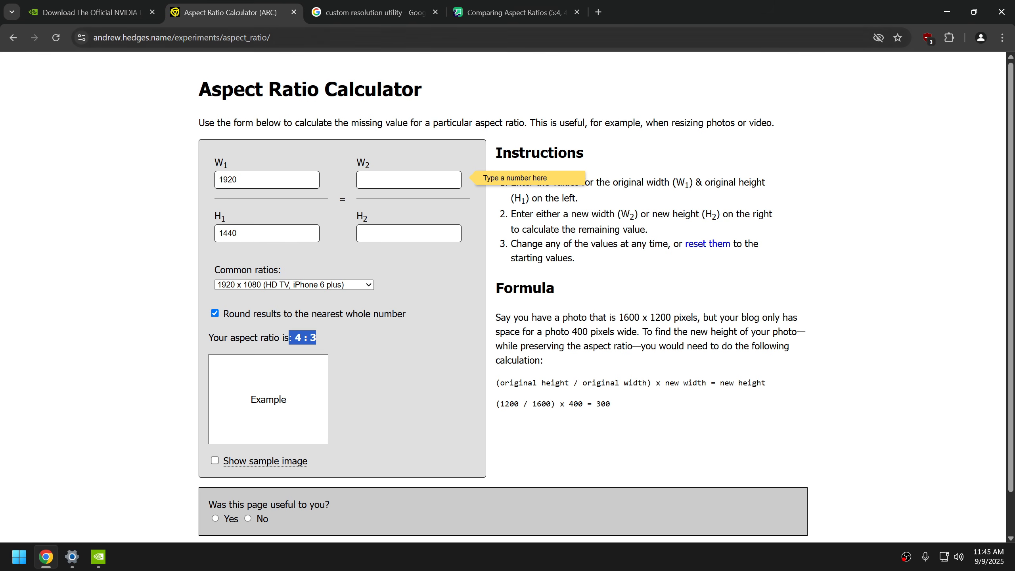
{"action": "left_click", "coordinate": [358, 15]}
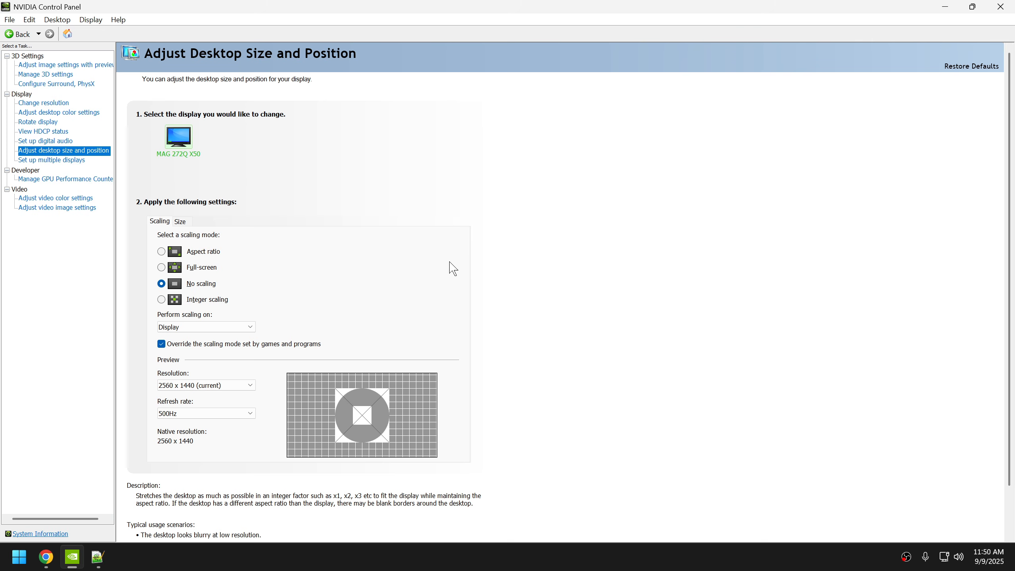
Step: View the bilinear interpolation and integer scaling comparison images in Chrome, and minimize the browser
{"action": "left_click", "coordinate": [45, 560]}
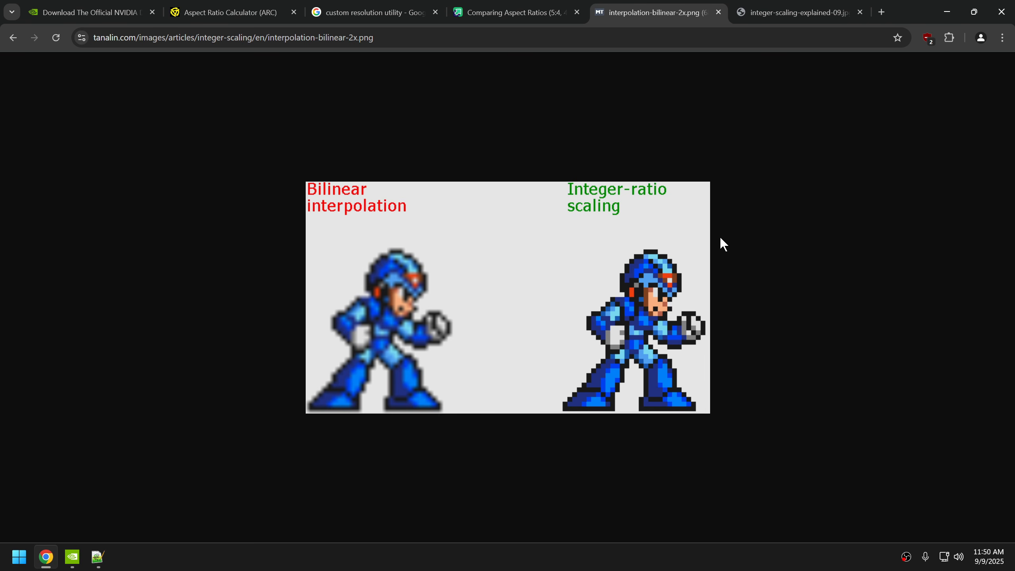
{"action": "left_click", "coordinate": [776, 13]}
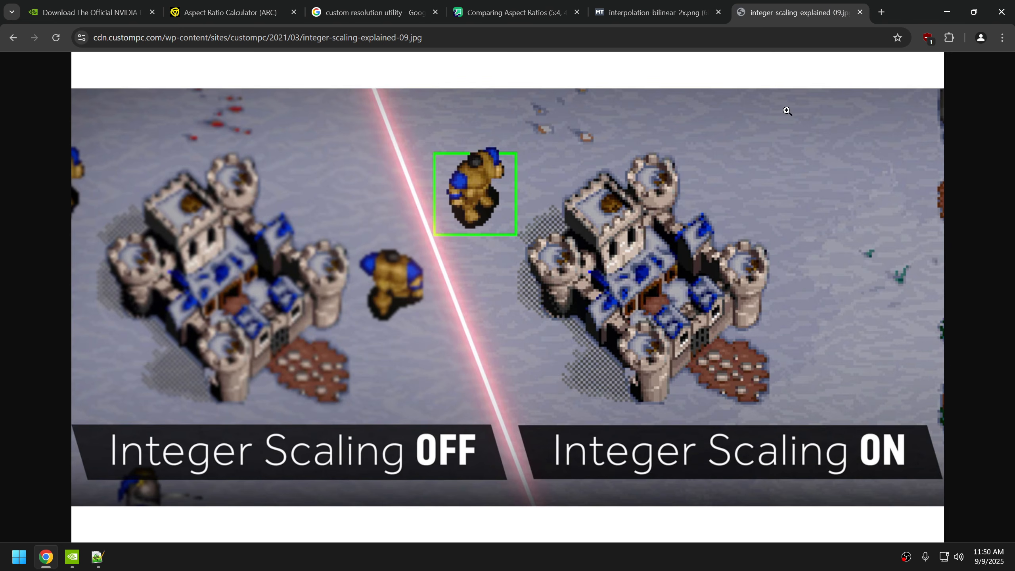
{"action": "left_click", "coordinate": [951, 12]}
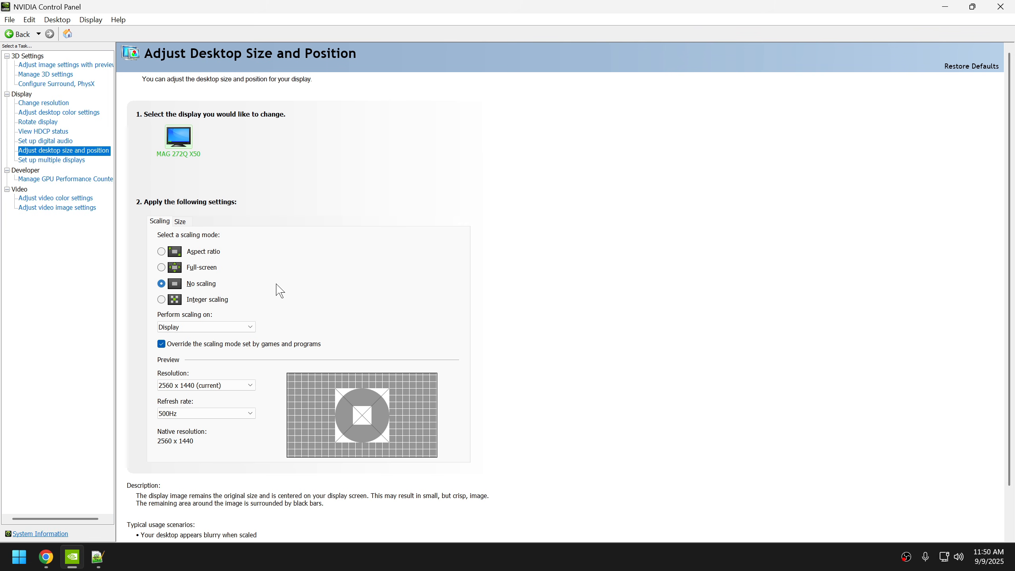
Step: Switch to Notepad++ and read the two INTEGER SCALING lines on exact 2× scaling from 1280×720 to 2560×1440 and 2×2 pixel blocks
{"action": "left_click", "coordinate": [101, 566]}
{"action": "left_click_drag", "start_coordinate": [178, 295], "coordinate": [184, 295]}
{"action": "left_click_drag", "start_coordinate": [368, 295], "coordinate": [375, 295]}
{"action": "left_click", "coordinate": [450, 295]}
{"action": "left_click_drag", "start_coordinate": [749, 295], "coordinate": [822, 295]}
{"action": "left_click_drag", "start_coordinate": [417, 295], "coordinate": [492, 295]}
{"action": "left_click_drag", "start_coordinate": [665, 295], "coordinate": [740, 295]}
{"action": "left_click_drag", "start_coordinate": [748, 295], "coordinate": [831, 295]}
{"action": "left_click", "coordinate": [831, 294]}
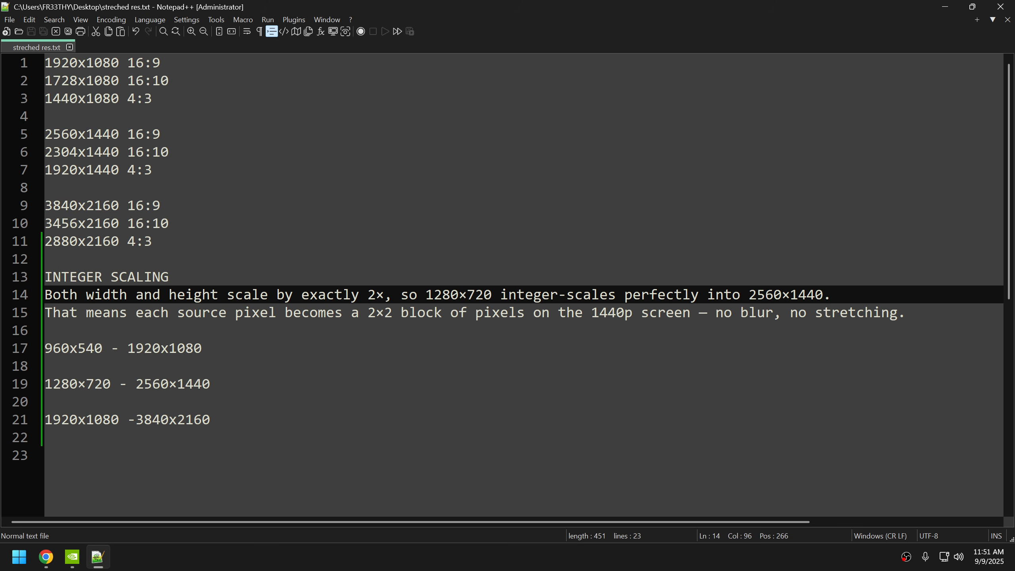
{"action": "left_click_drag", "start_coordinate": [748, 312], "coordinate": [797, 312]}
{"action": "left_click", "coordinate": [906, 313]}
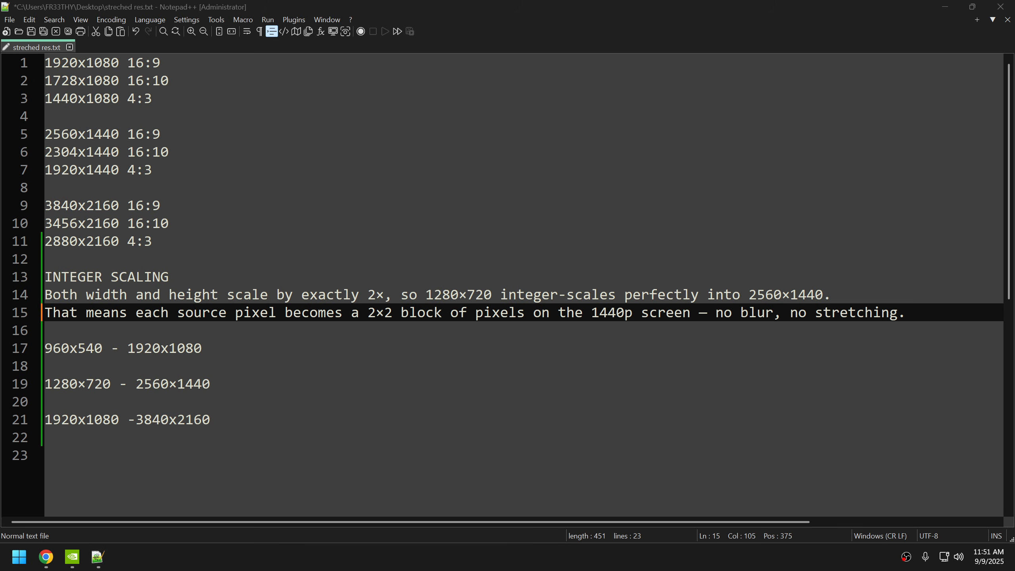
Step: Review the integer scaling pairs 960x540 - 1920x1080 and 1280×720 - 2560×1440 in the notes
{"action": "left_click_drag", "start_coordinate": [202, 348], "coordinate": [44, 348]}
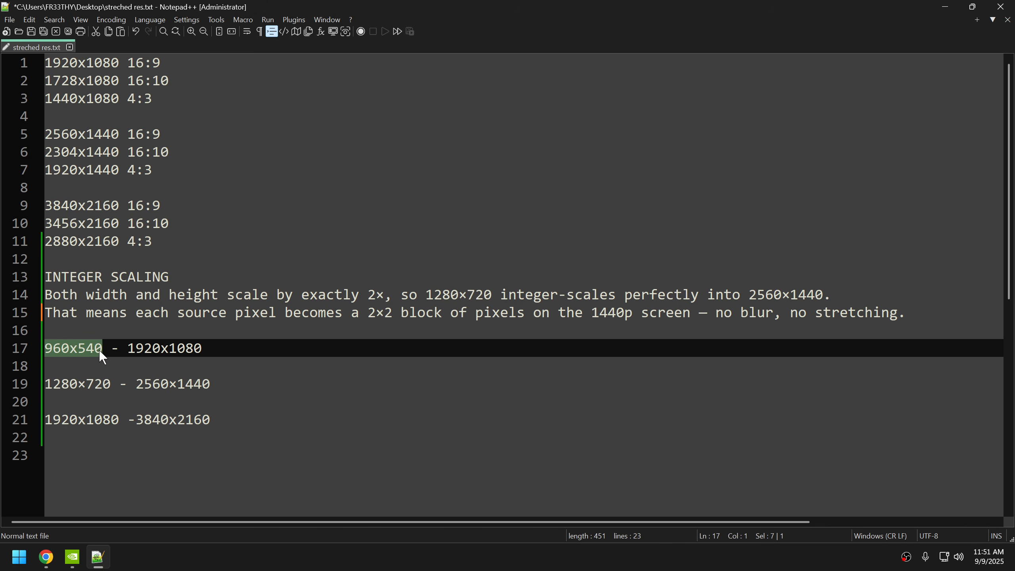
{"action": "left_click_drag", "start_coordinate": [210, 384], "coordinate": [44, 384]}
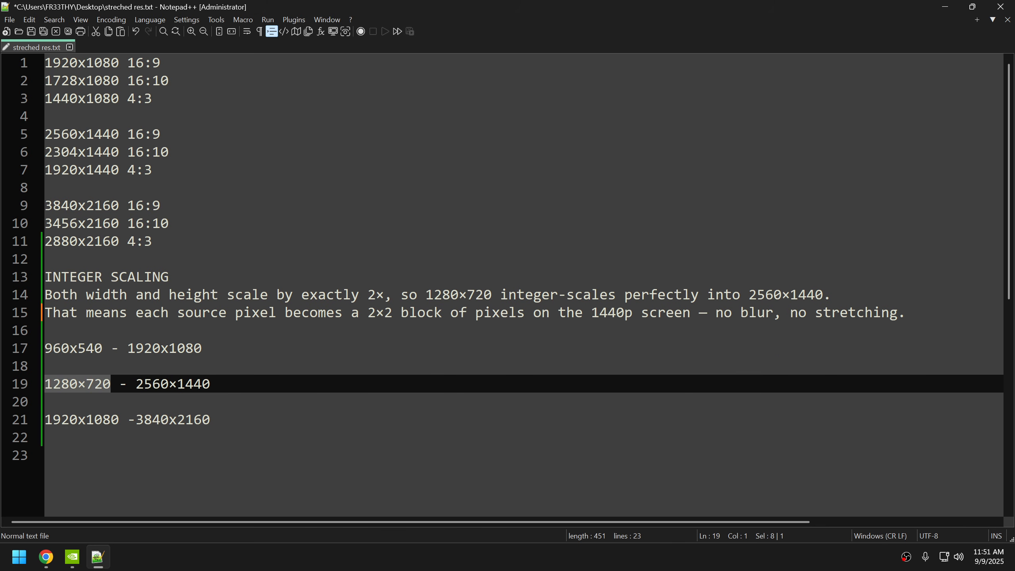
{"action": "left_click", "coordinate": [106, 383]}
Step: Insert the missing space before 3840x2160 in the last integer scaling pair, and highlight its 1920x1080 value
{"action": "left_click_drag", "start_coordinate": [210, 419], "coordinate": [136, 419]}
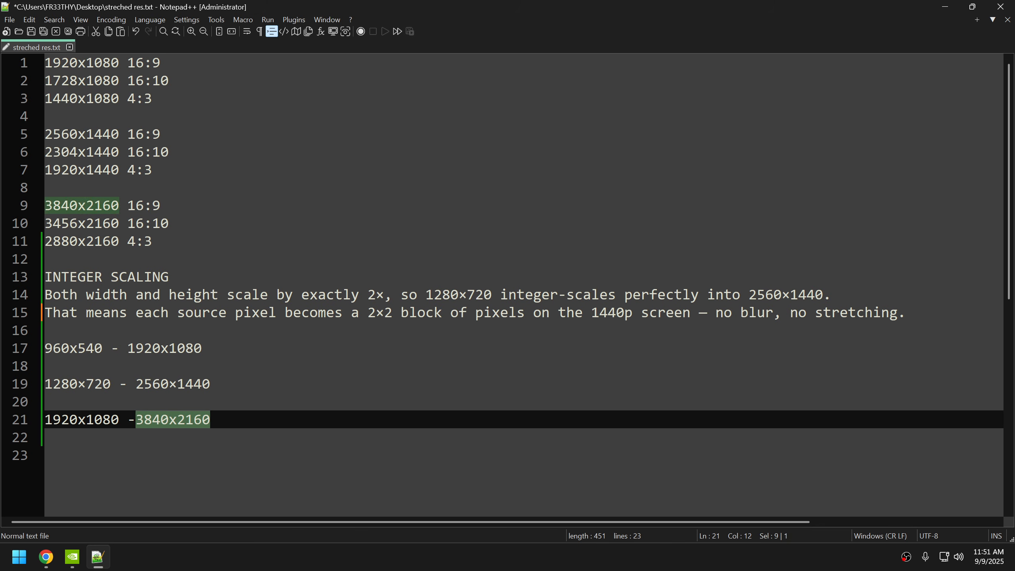
{"action": "left_click", "coordinate": [137, 421]}
{"action": "left_click", "coordinate": [119, 419]}
{"action": "key", "text": "shift+Home"}
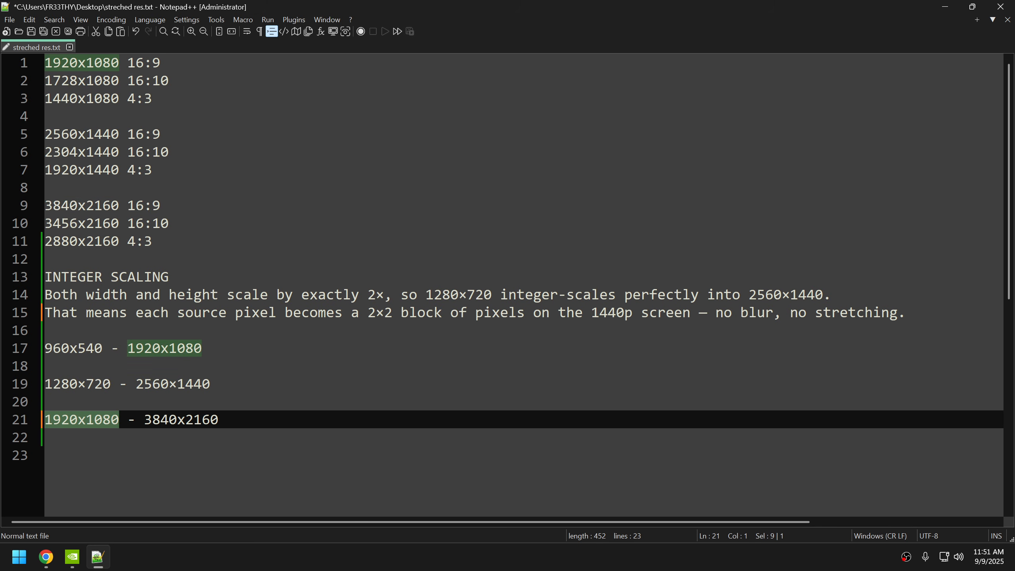
Step: Set the scaling mode to Integer scaling in NVIDIA Control Panel, and browse the resolution list on the Change resolution page
{"action": "left_click", "coordinate": [72, 556]}
{"action": "mouse_move", "coordinate": [203, 299]}
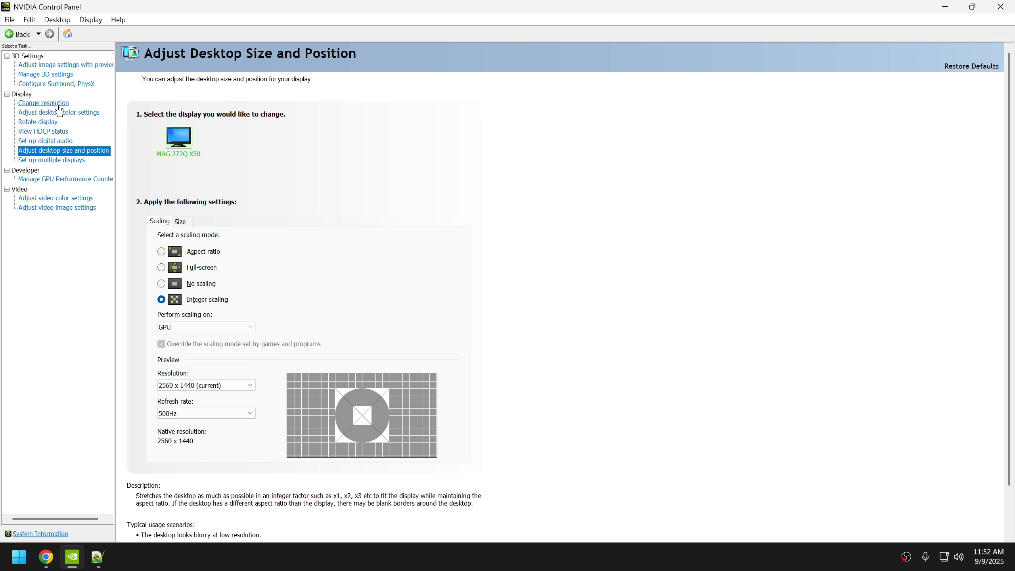
{"action": "left_click", "coordinate": [50, 103]}
{"action": "left_click_drag", "start_coordinate": [280, 281], "coordinate": [284, 317]}
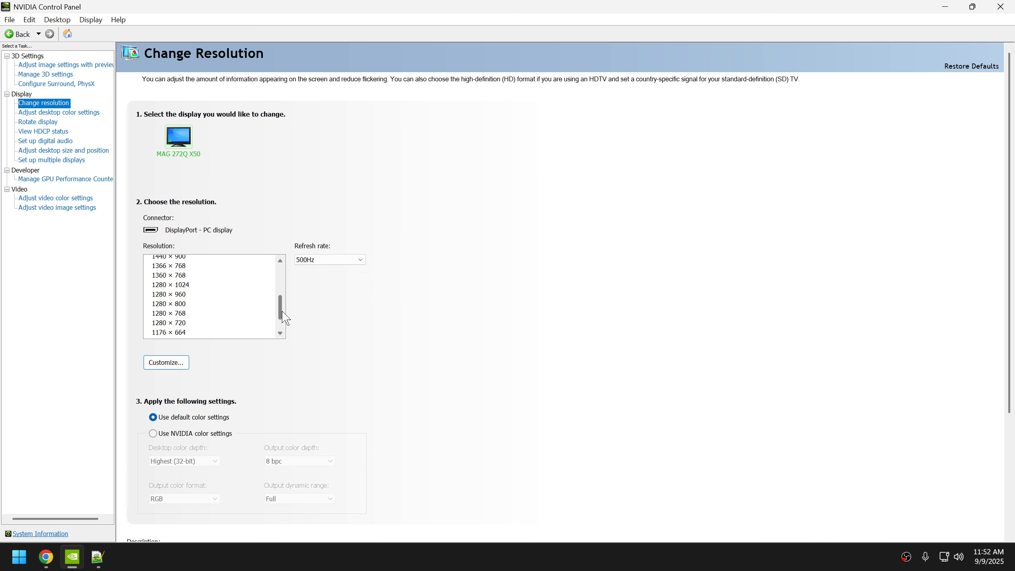
Step: Look up the integer scaling source resolution for 2560×1440 in the Notepad++ notes, and minimize them
{"action": "left_click", "coordinate": [98, 558]}
{"action": "left_click", "coordinate": [111, 384]}
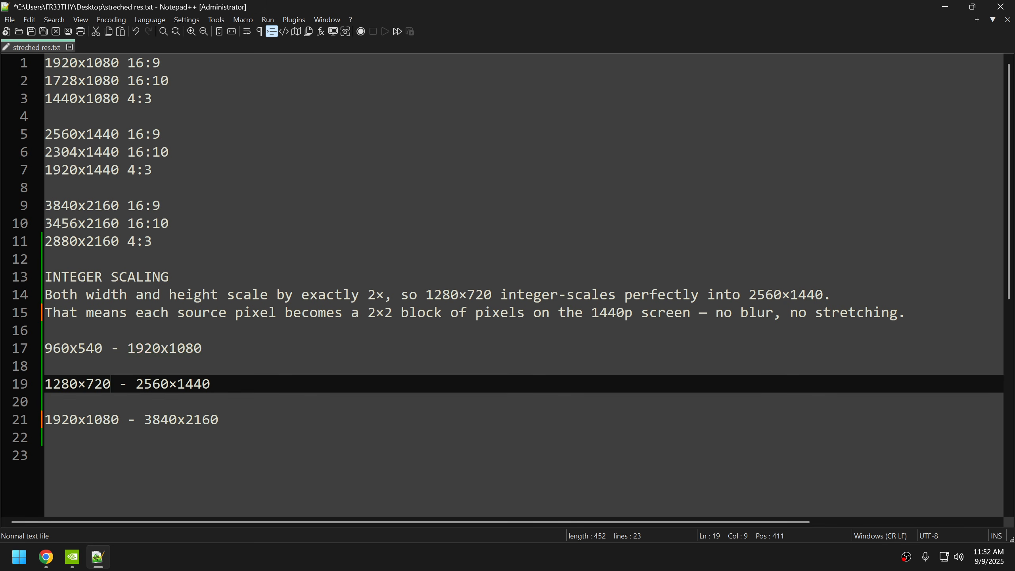
{"action": "left_click_drag", "start_coordinate": [209, 383], "coordinate": [46, 384]}
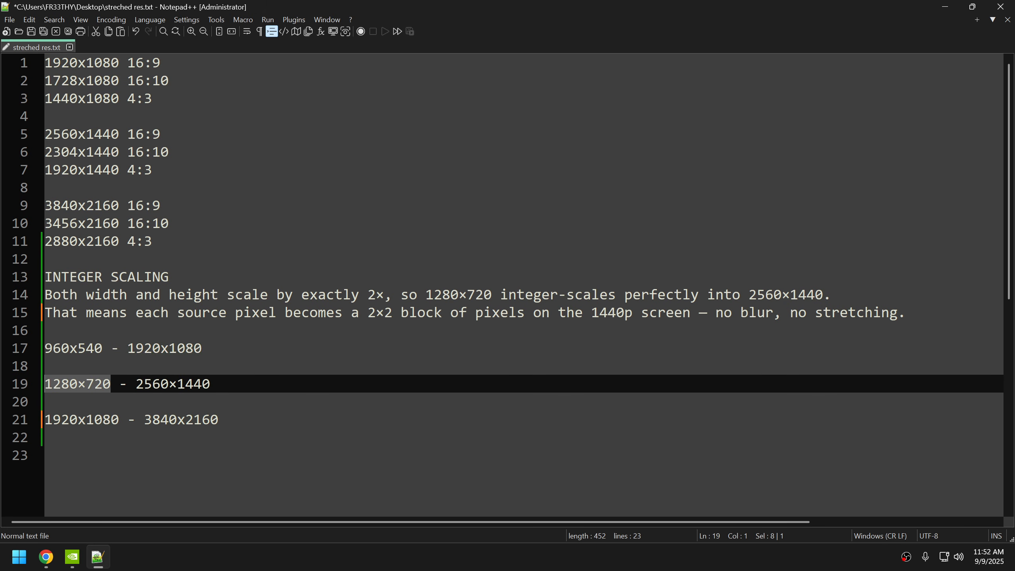
{"action": "left_click", "coordinate": [945, 7]}
Step: Change the display resolution to 1280 × 720 in NVIDIA Control Panel, apply it and keep the changes
{"action": "left_click_drag", "start_coordinate": [281, 311], "coordinate": [282, 325]}
{"action": "left_click_drag", "start_coordinate": [282, 327], "coordinate": [283, 320]}
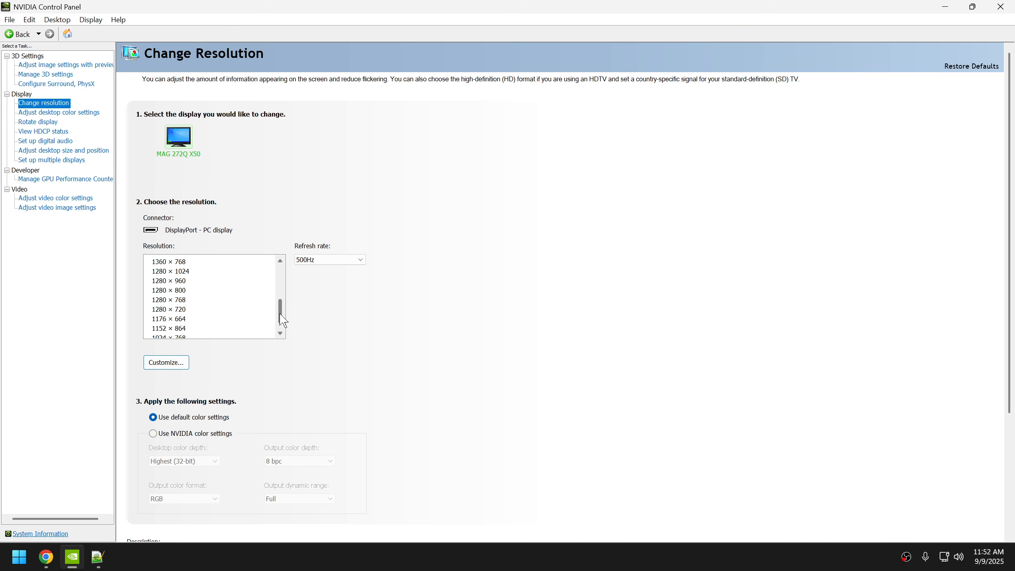
{"action": "left_click", "coordinate": [176, 310]}
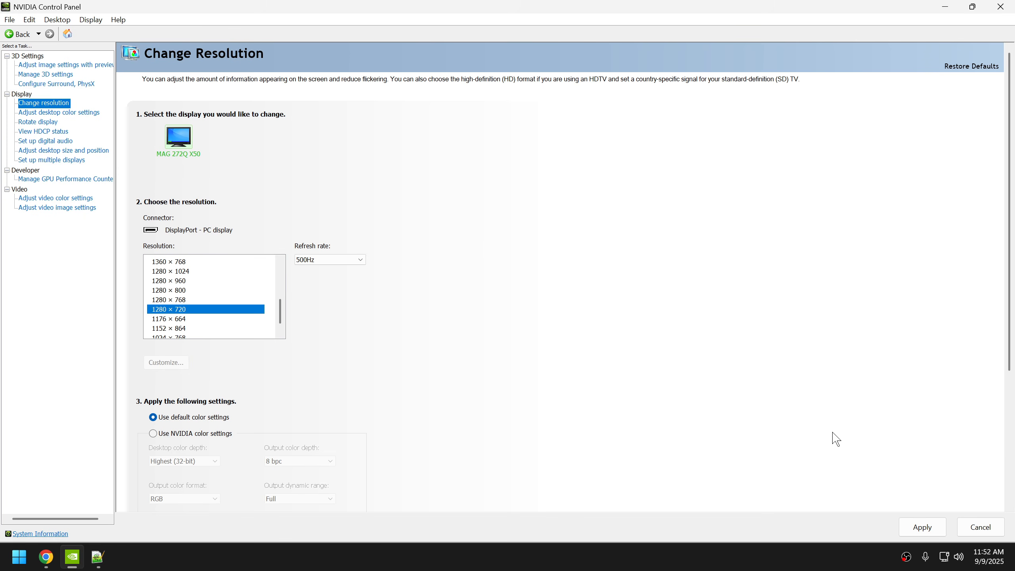
{"action": "left_click", "coordinate": [931, 526]}
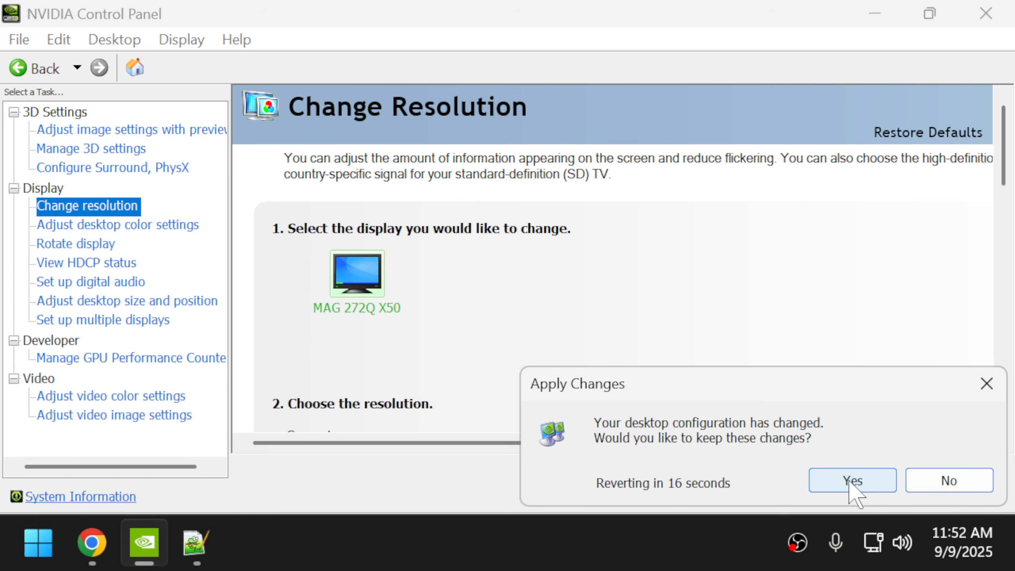
{"action": "left_click", "coordinate": [852, 480]}
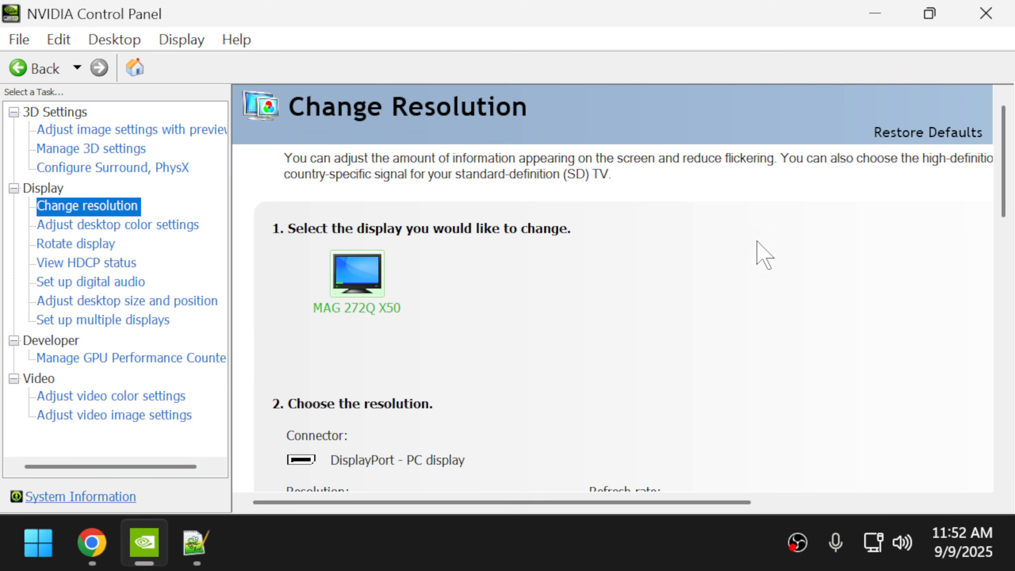
Step: Bring up the OBS window to check its preview and recording stats, and put it away again
{"action": "left_click", "coordinate": [798, 541]}
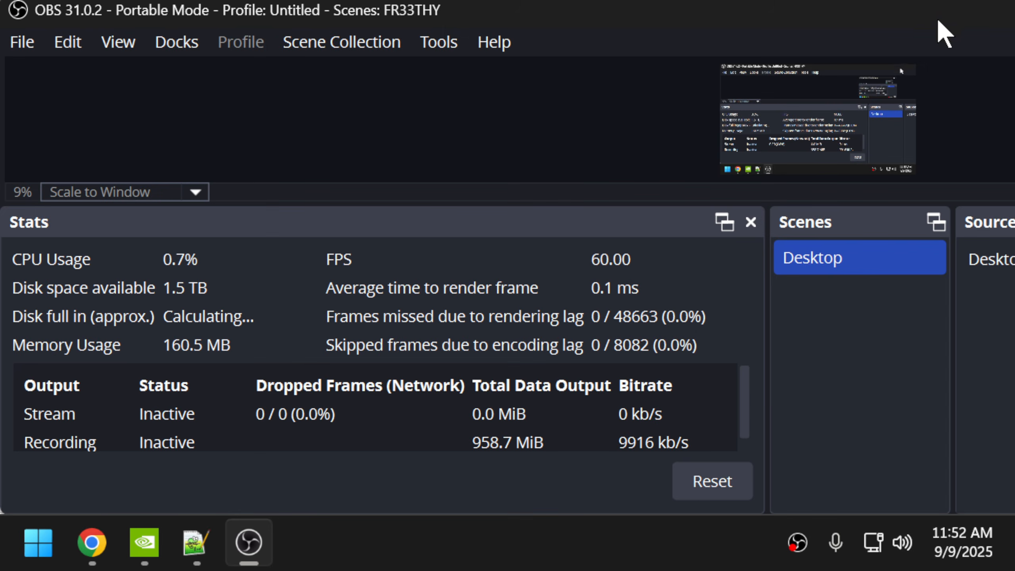
{"action": "double_click", "coordinate": [951, 4]}
{"action": "left_click", "coordinate": [878, 12]}
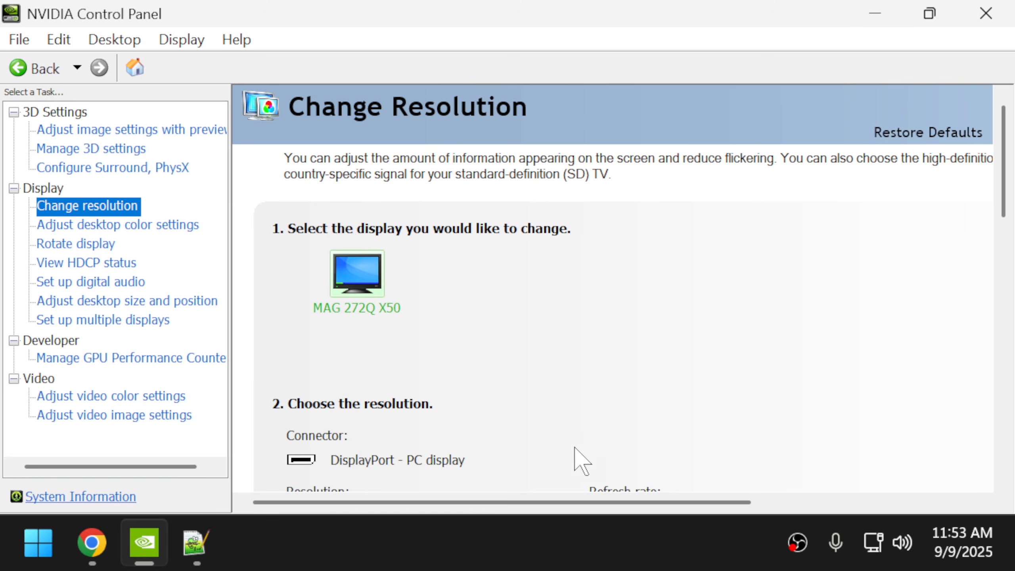
Step: View the resolution list in NVIDIA Control Panel, and reread the 2×2 block explanation and resolution pairs in Notepad++
{"action": "left_click_drag", "start_coordinate": [1000, 148], "coordinate": [1003, 258]}
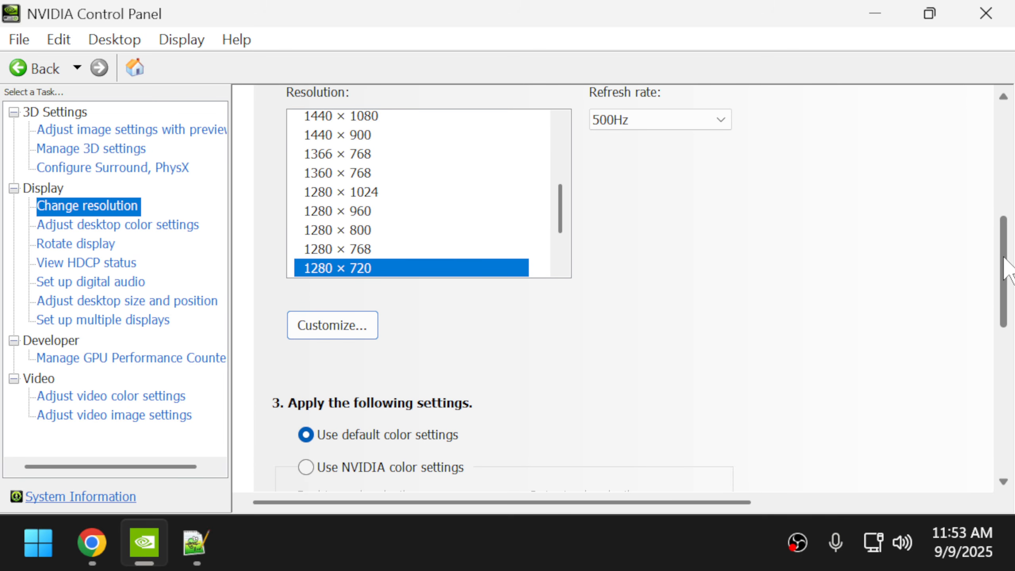
{"action": "left_click", "coordinate": [195, 543]}
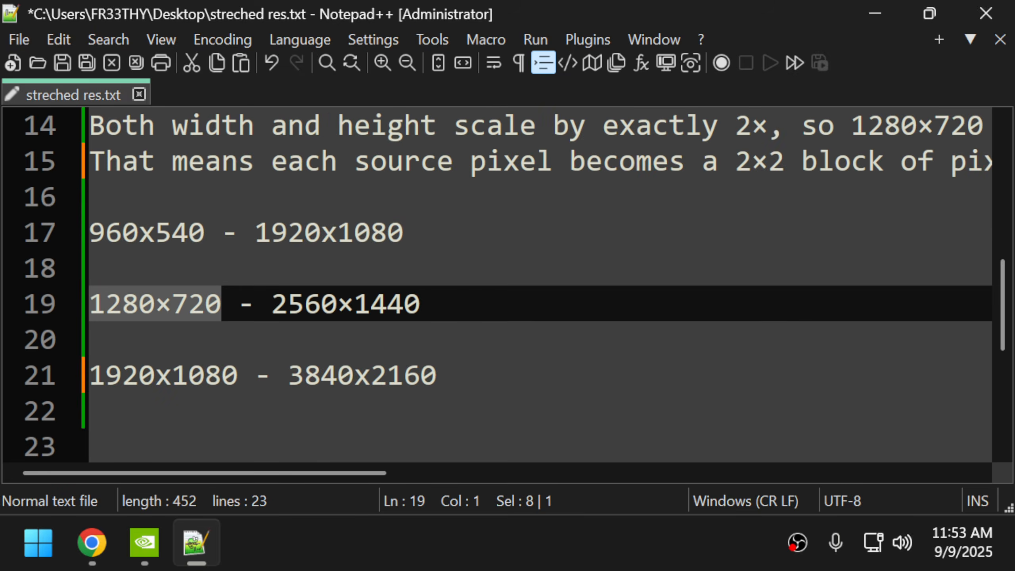
{"action": "scroll", "coordinate": [539, 284], "scroll_direction": "up", "scroll_amount": 1}
{"action": "scroll", "coordinate": [536, 284], "scroll_direction": "down", "scroll_amount": 2}
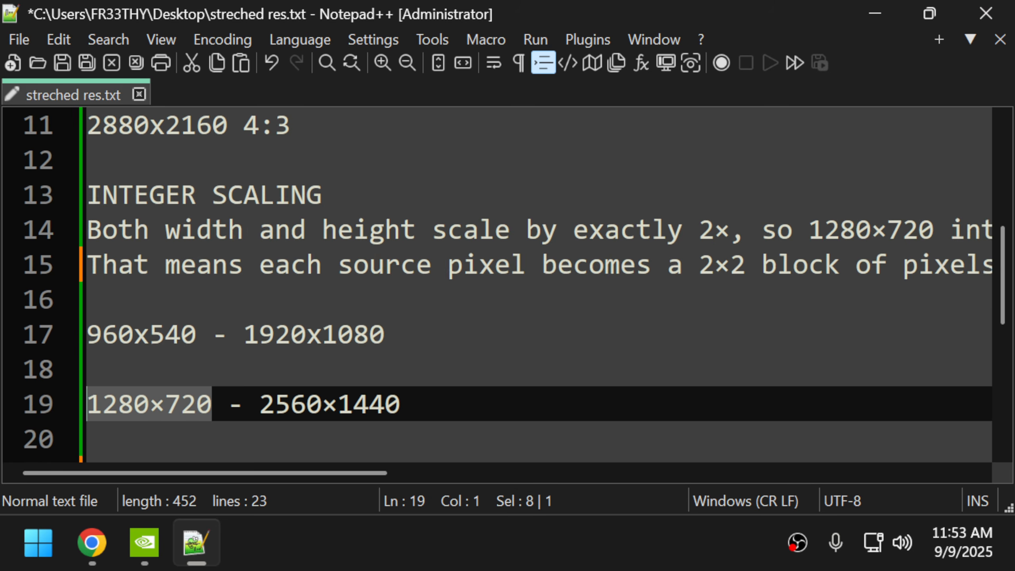
{"action": "left_click_drag", "start_coordinate": [587, 235], "coordinate": [704, 236]}
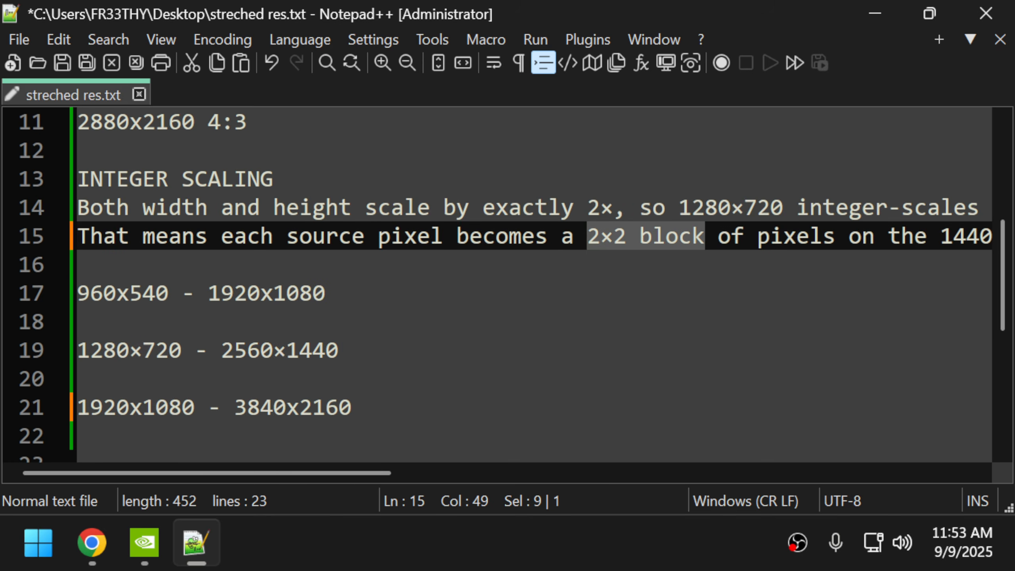
{"action": "left_click_drag", "start_coordinate": [351, 407], "coordinate": [78, 294]}
{"action": "left_click", "coordinate": [351, 360]}
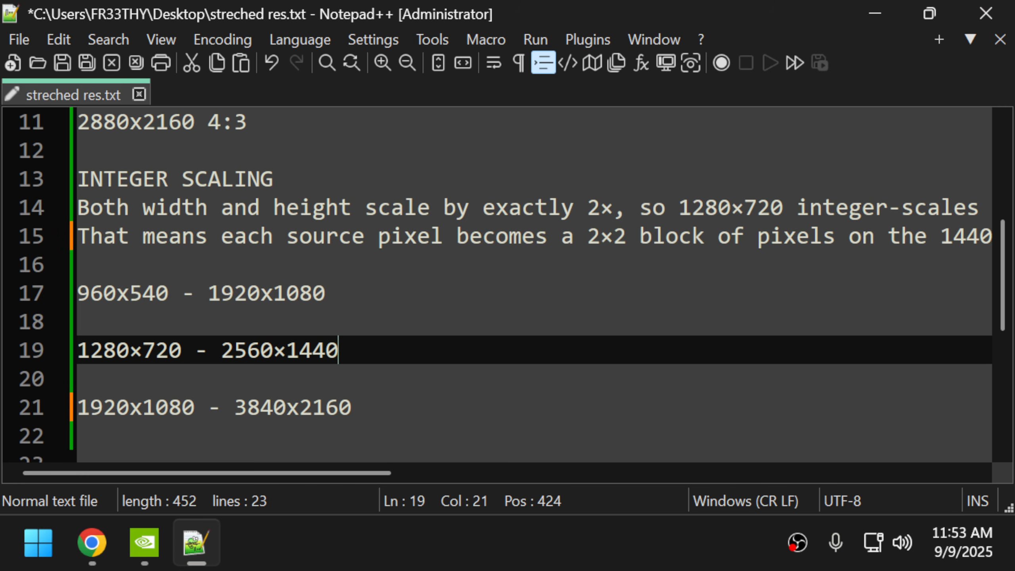
{"action": "key", "text": "shift+Home"}
Step: Switch to NVIDIA Control Panel and view the scaling mode options in the desktop size and position settings
{"action": "left_click", "coordinate": [151, 538]}
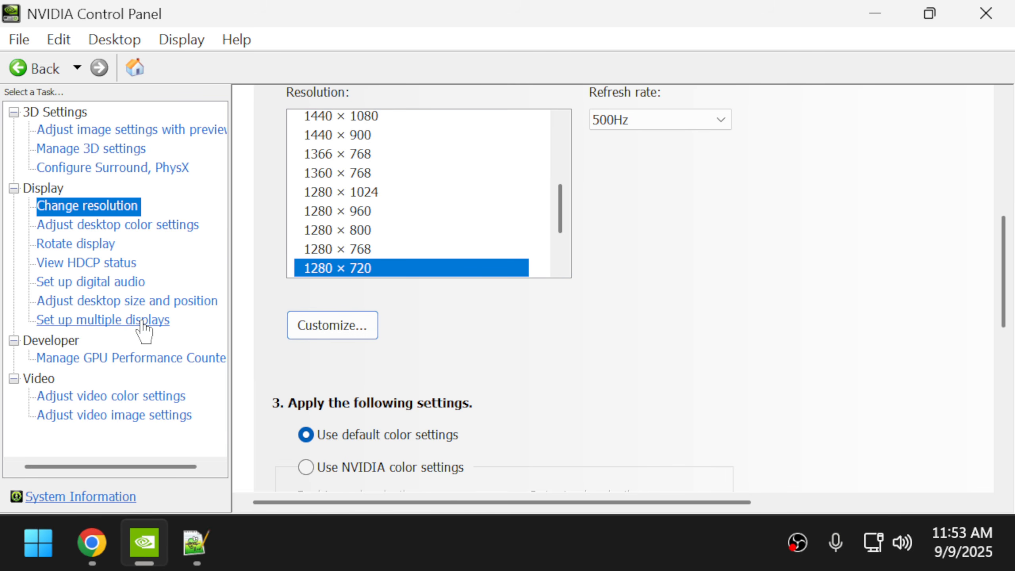
{"action": "left_click", "coordinate": [143, 307]}
{"action": "left_click_drag", "start_coordinate": [1005, 225], "coordinate": [838, 324]}
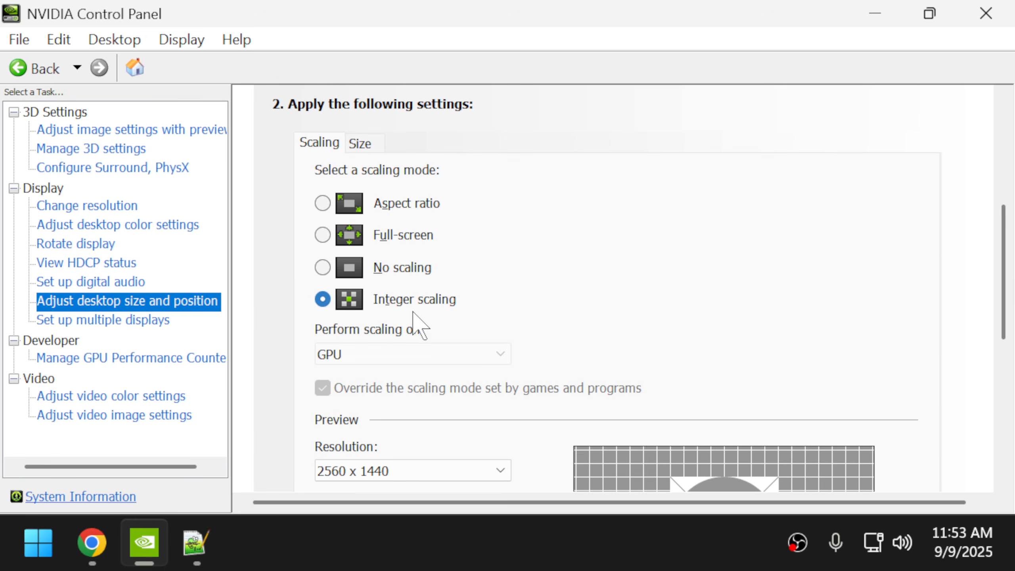
Step: Return to the Notepad++ notes and review the 960x540 source resolution against its 1920x1080 target
{"action": "left_click", "coordinate": [196, 540]}
{"action": "left_click_drag", "start_coordinate": [351, 407], "coordinate": [78, 293]}
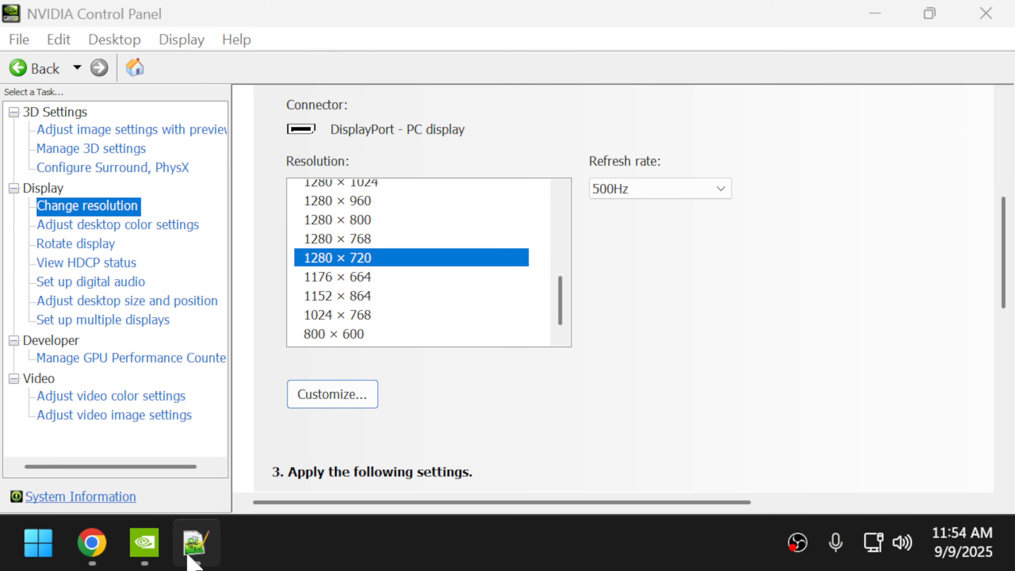
{"action": "left_click", "coordinate": [194, 550]}
{"action": "left_click_drag", "start_coordinate": [168, 293], "coordinate": [77, 293]}
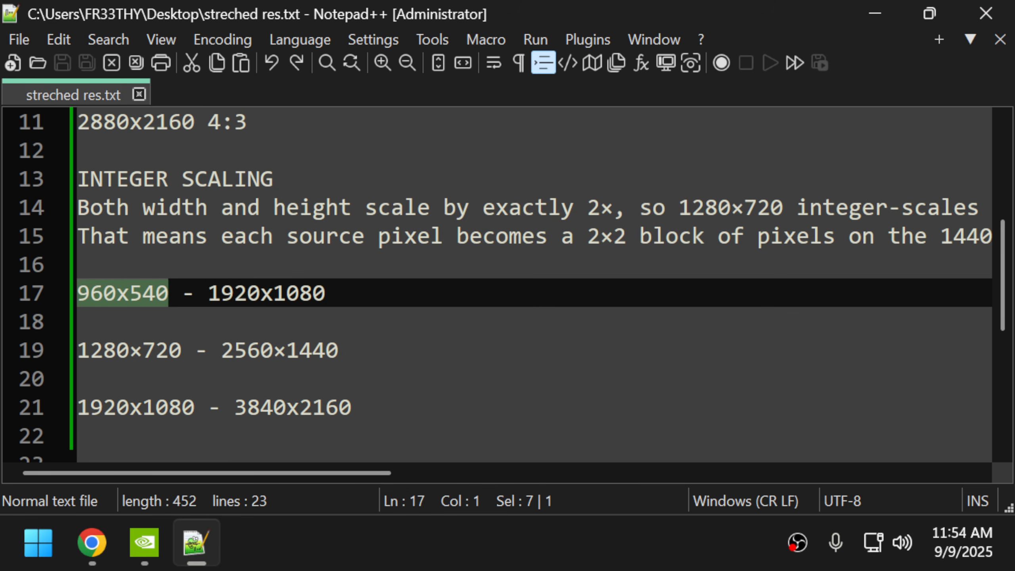
{"action": "left_click_drag", "start_coordinate": [208, 293], "coordinate": [312, 293]}
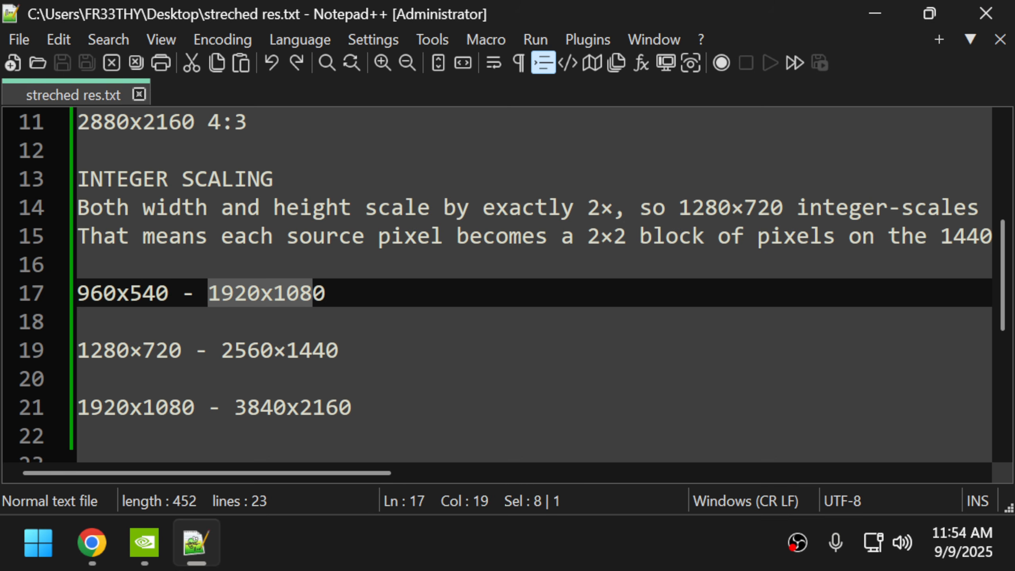
Step: Compare the native resolutions 2560×1440, 3840x2160 and 1920x1080 with their half-size sources in the integer scaling pairs
{"action": "left_click", "coordinate": [247, 350]}
{"action": "double_click", "coordinate": [247, 350]}
{"action": "left_click_drag", "start_coordinate": [235, 407], "coordinate": [339, 407]}
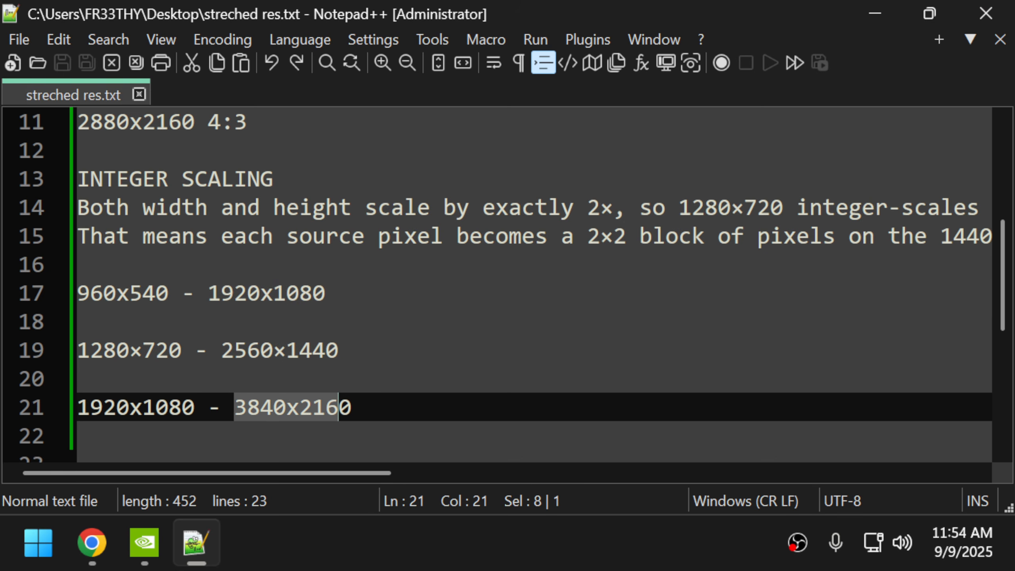
{"action": "left_click_drag", "start_coordinate": [195, 407], "coordinate": [78, 407]}
{"action": "left_click_drag", "start_coordinate": [182, 350], "coordinate": [77, 350]}
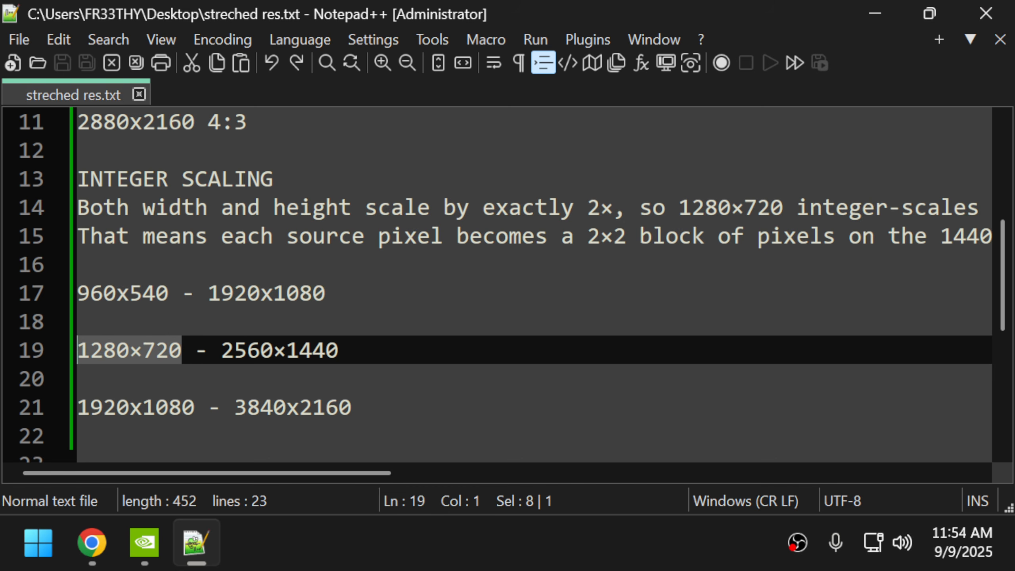
{"action": "left_click", "coordinate": [233, 293]}
{"action": "left_click_drag", "start_coordinate": [208, 292], "coordinate": [325, 293]}
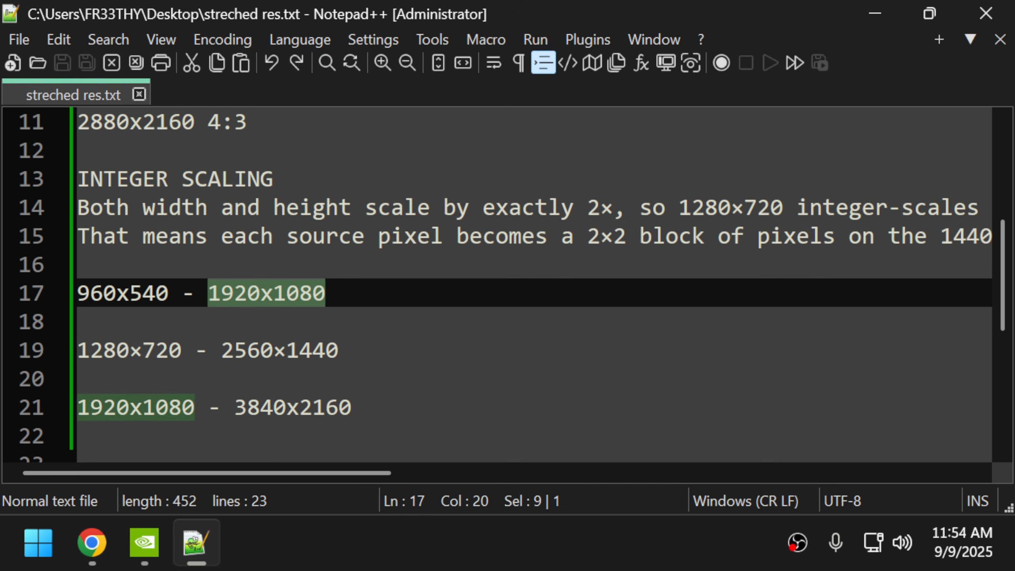
Step: Highlight the 960x540 source resolution in the notes, and view the scaling modes under desktop size and position in NVIDIA Control Panel
{"action": "left_click", "coordinate": [142, 293]}
{"action": "left_click", "coordinate": [168, 293]}
{"action": "left_click_drag", "start_coordinate": [168, 293], "coordinate": [78, 293]}
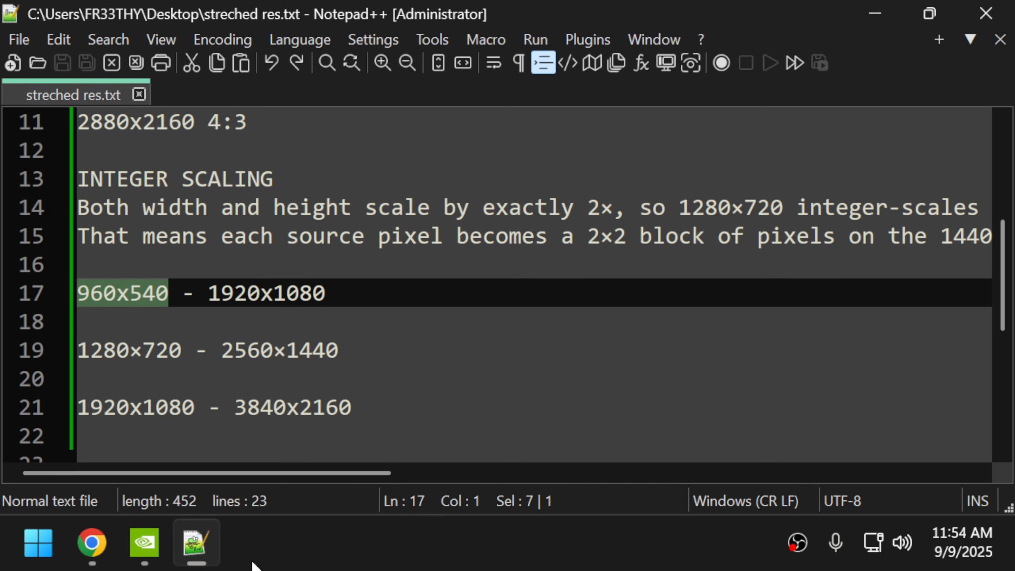
{"action": "left_click", "coordinate": [145, 542]}
{"action": "left_click", "coordinate": [168, 321]}
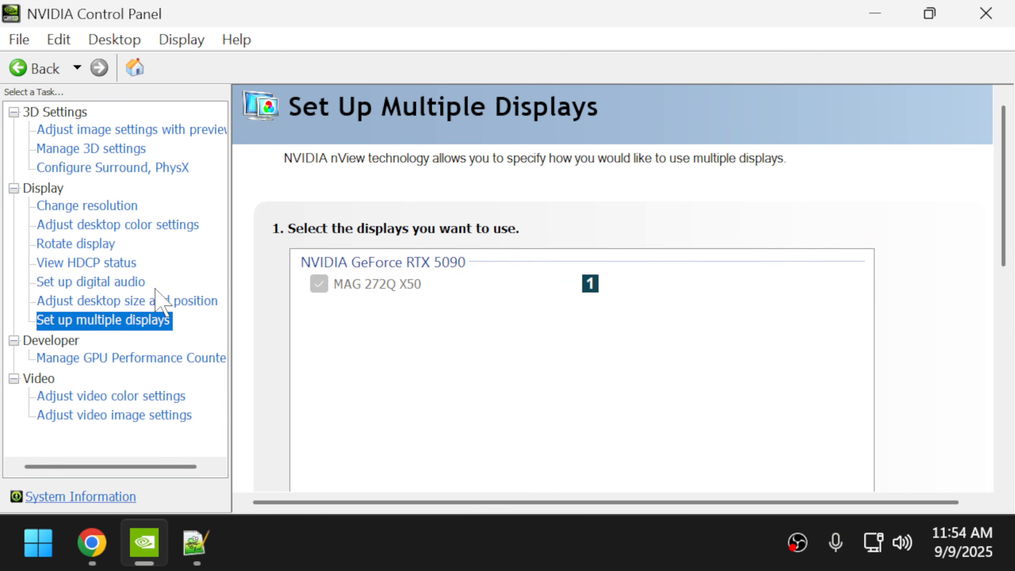
{"action": "left_click", "coordinate": [167, 301]}
{"action": "left_click_drag", "start_coordinate": [1006, 218], "coordinate": [1006, 316]}
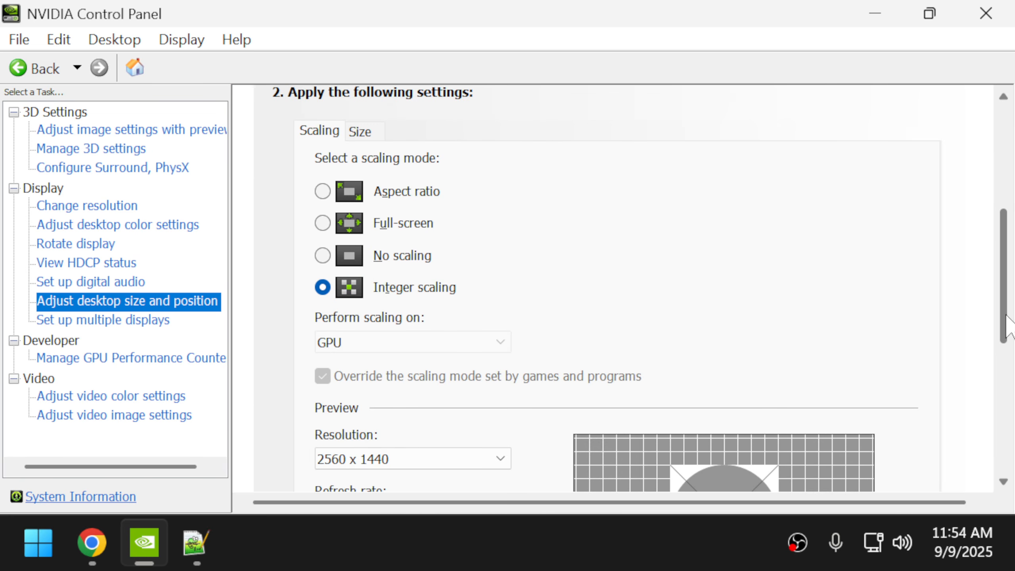
{"action": "left_click", "coordinate": [306, 564]}
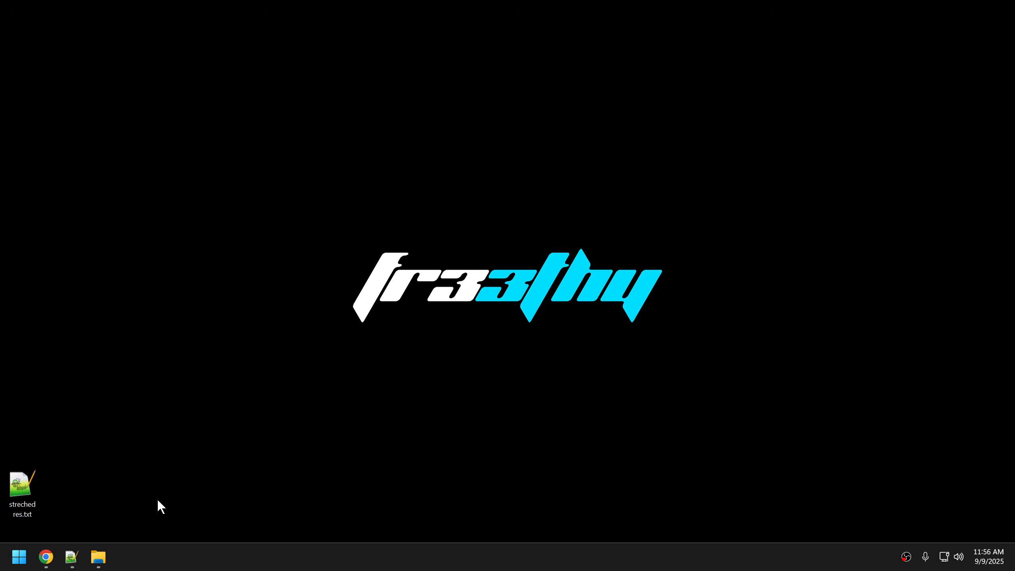
Step: Reopen the Notepad++ notes and highlight the 2304x1440 16:10 and 1920x1440 4:3 stretched resolutions
{"action": "left_click", "coordinate": [72, 558]}
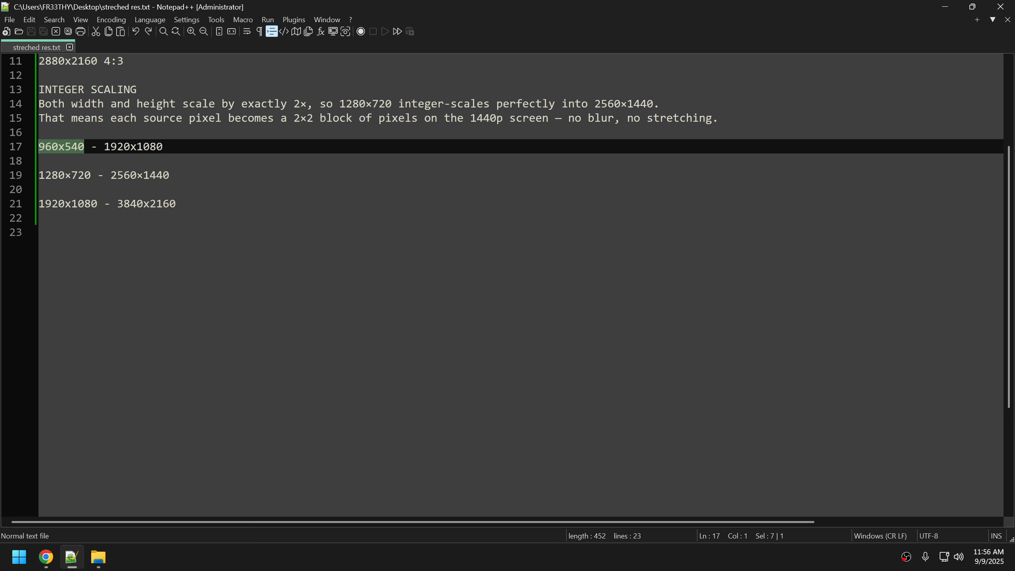
{"action": "scroll", "coordinate": [519, 280], "scroll_direction": "up", "scroll_amount": 4}
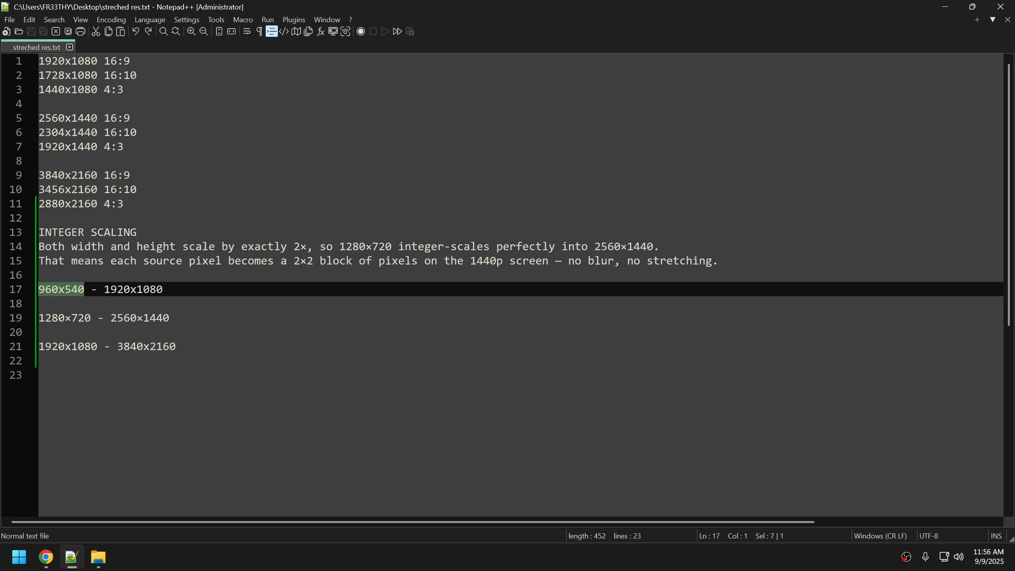
{"action": "left_click_drag", "start_coordinate": [124, 146], "coordinate": [40, 134]}
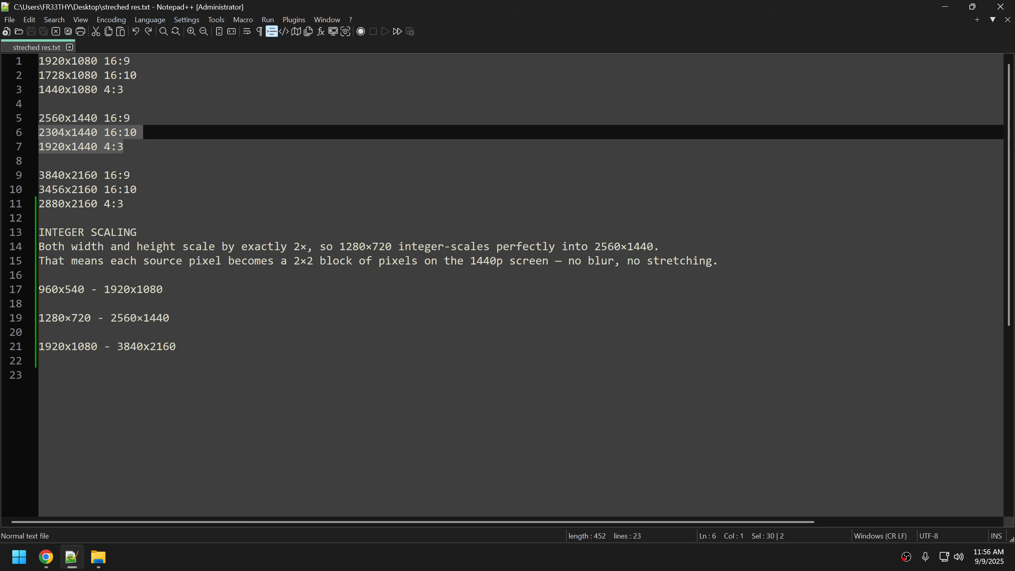
Step: Open NVIDIA Control Panel from the desktop, apply the 1920 × 1440 PC resolution at 500Hz, and keep the changes
{"action": "left_click", "coordinate": [945, 6]}
{"action": "right_click", "coordinate": [319, 274]}
{"action": "left_click", "coordinate": [378, 357]}
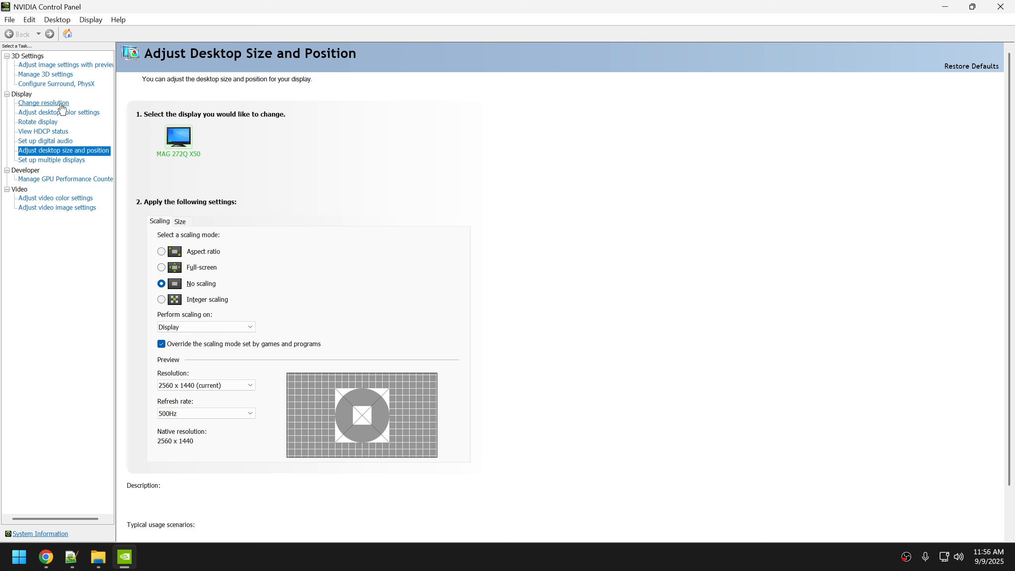
{"action": "left_click", "coordinate": [61, 105]}
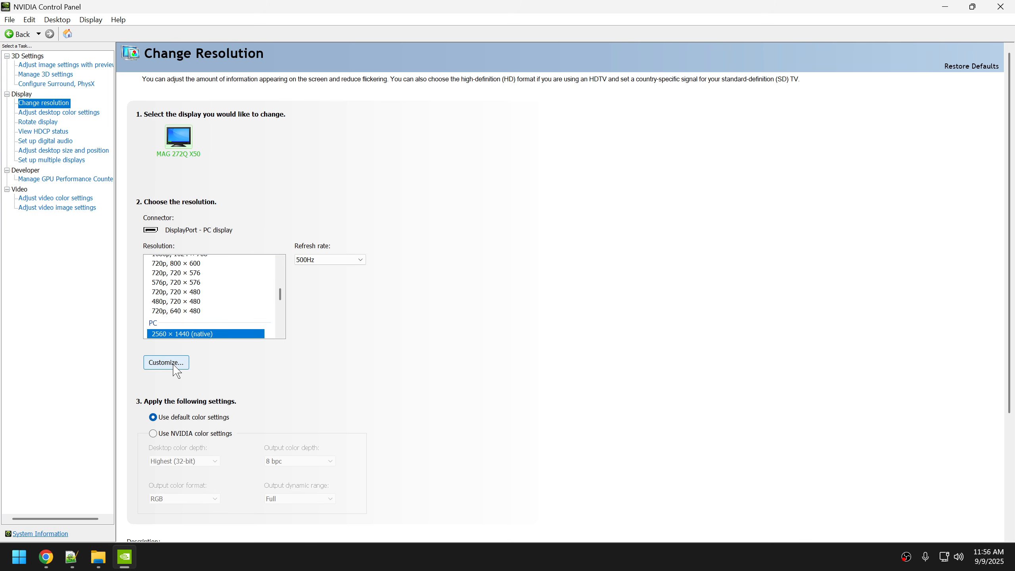
{"action": "left_click_drag", "start_coordinate": [279, 294], "coordinate": [282, 306]}
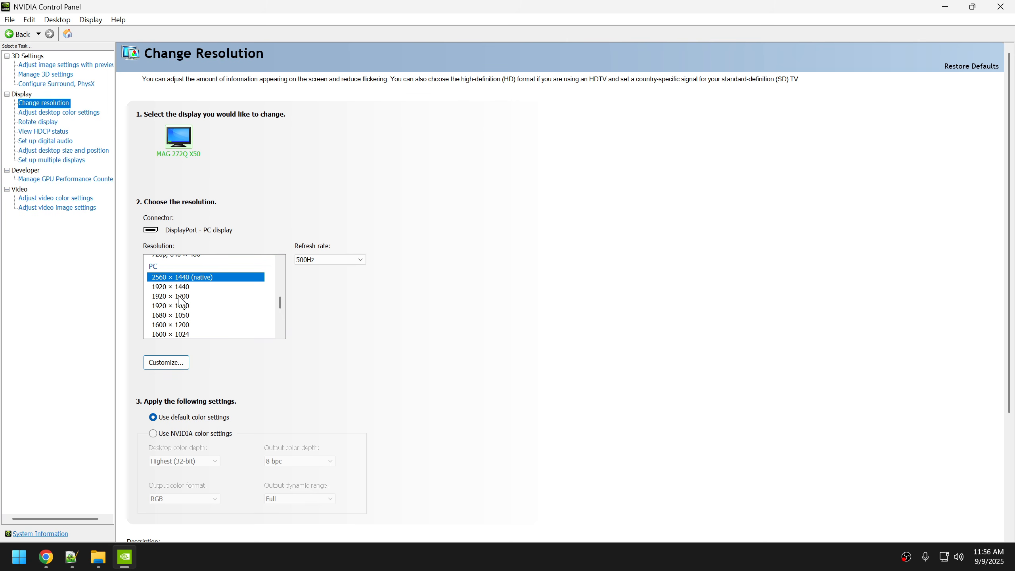
{"action": "left_click", "coordinate": [191, 287]}
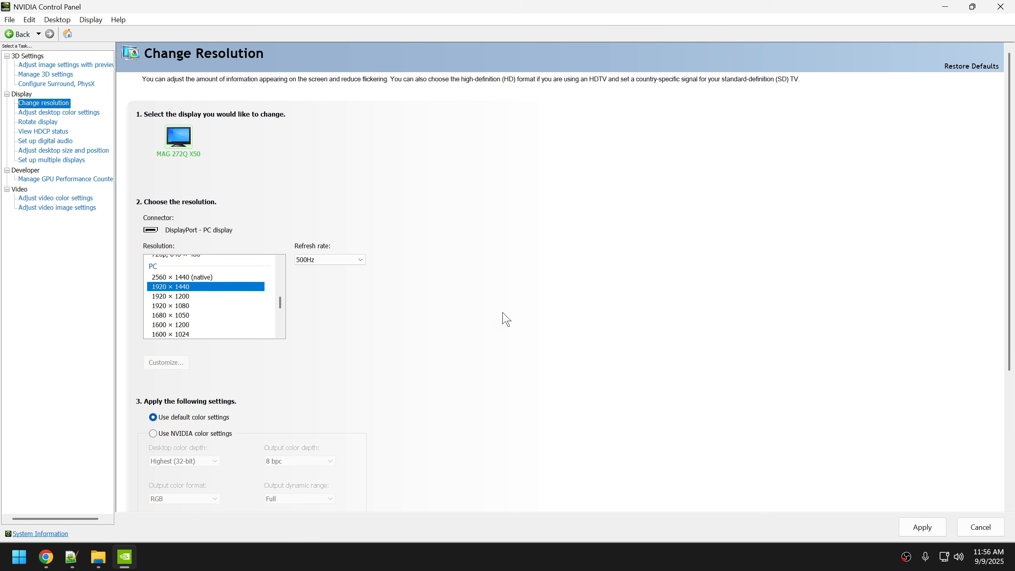
{"action": "left_click", "coordinate": [922, 529]}
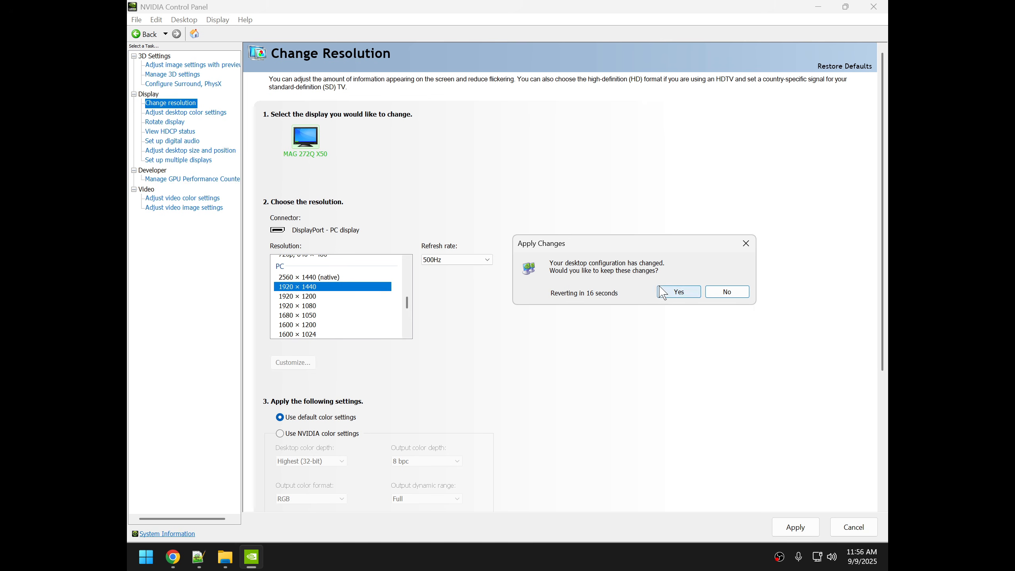
{"action": "left_click", "coordinate": [672, 293]}
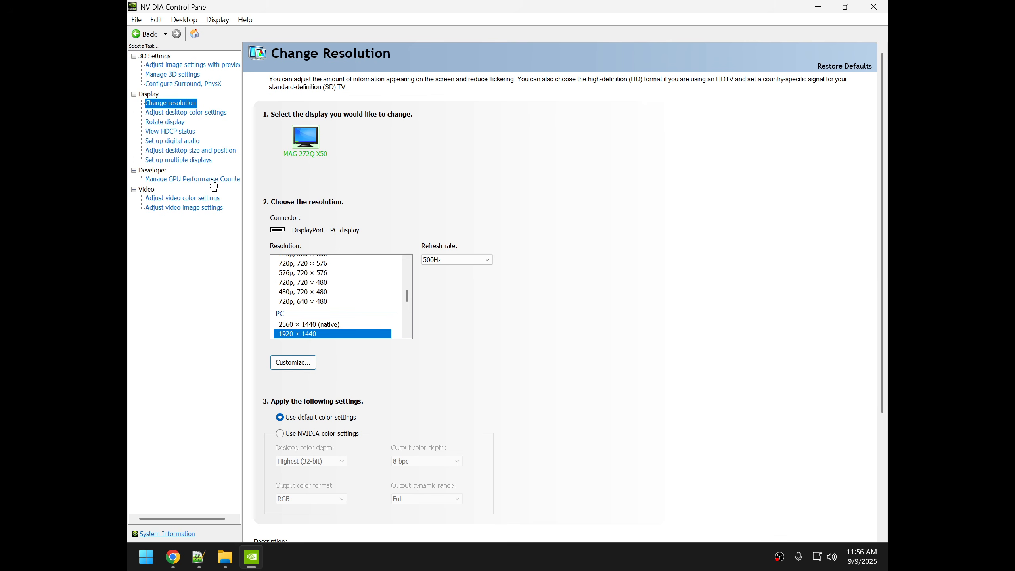
Step: View the scaling mode settings for the desktop size and position, and open Windows Settings
{"action": "left_click", "coordinate": [204, 153]}
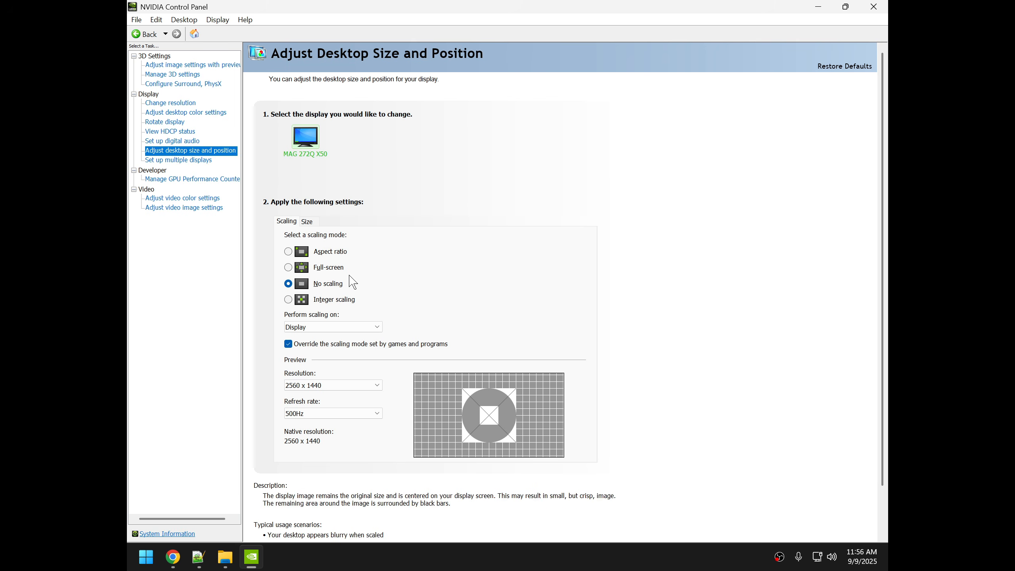
{"action": "key", "text": "super+i"}
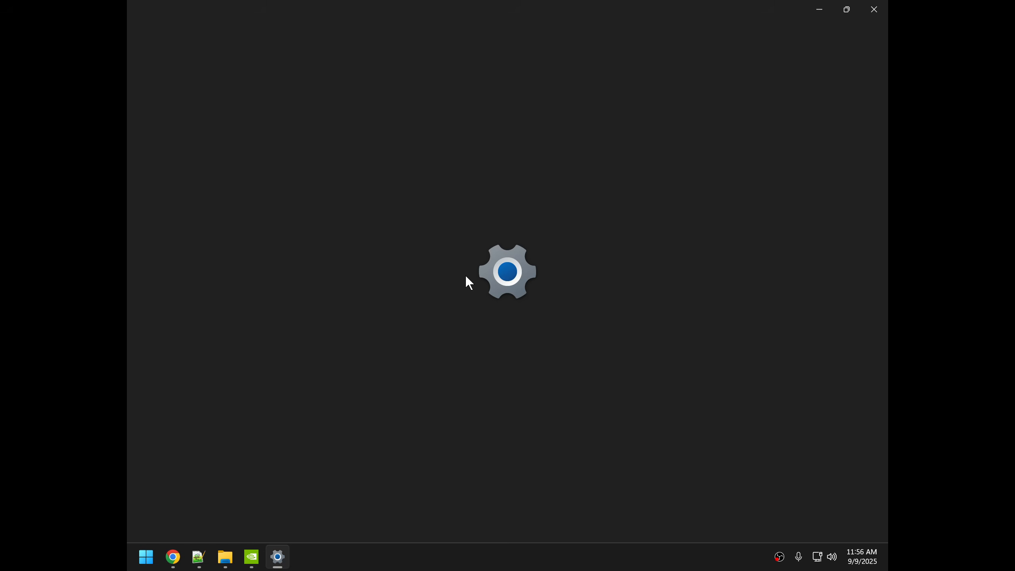
{"action": "left_click", "coordinate": [212, 155]}
{"action": "left_click", "coordinate": [451, 174]}
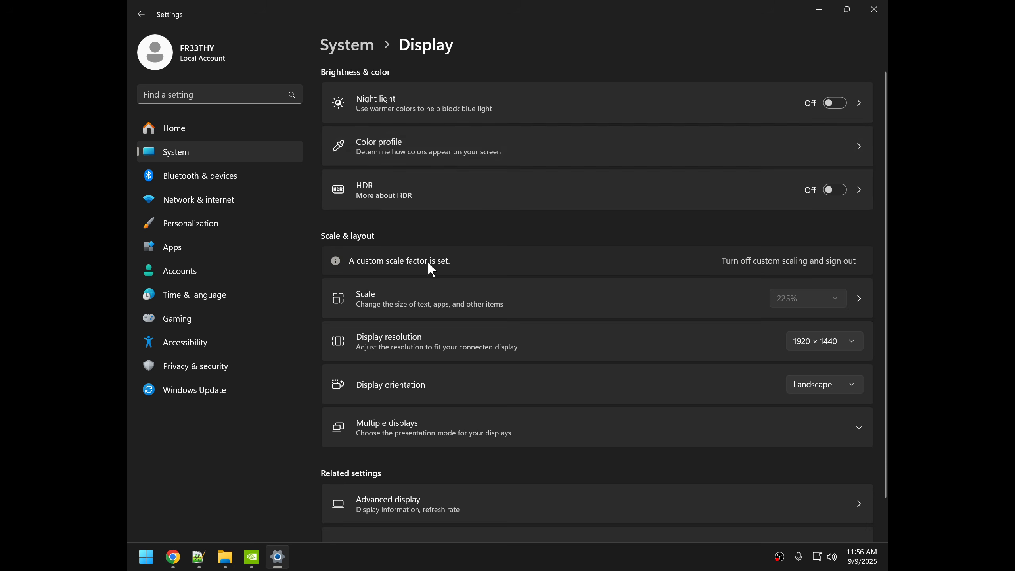
{"action": "scroll", "coordinate": [444, 468], "scroll_direction": "down", "scroll_amount": 2}
{"action": "left_click", "coordinate": [421, 510]}
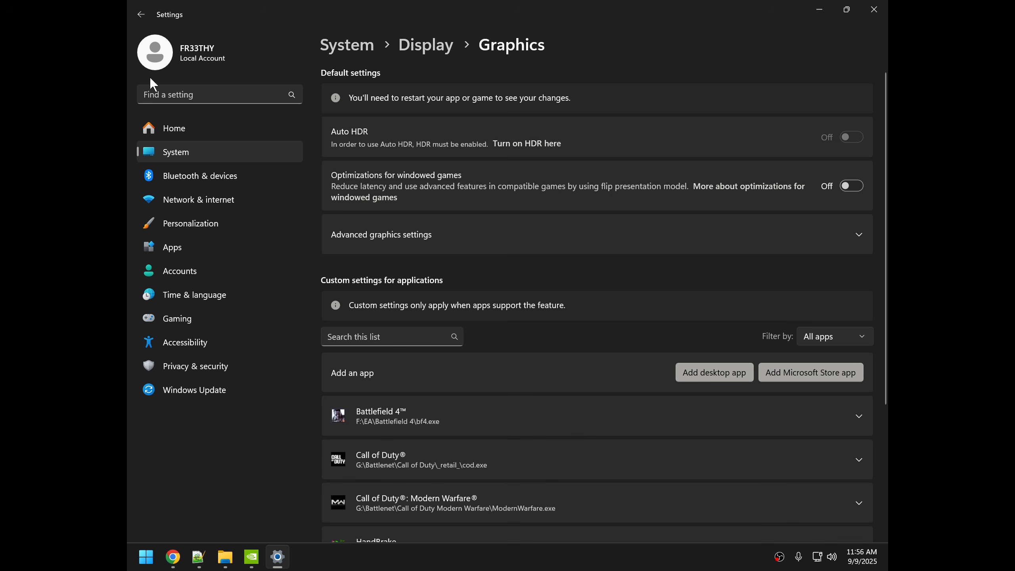
{"action": "left_click", "coordinate": [140, 15]}
{"action": "left_click", "coordinate": [202, 155]}
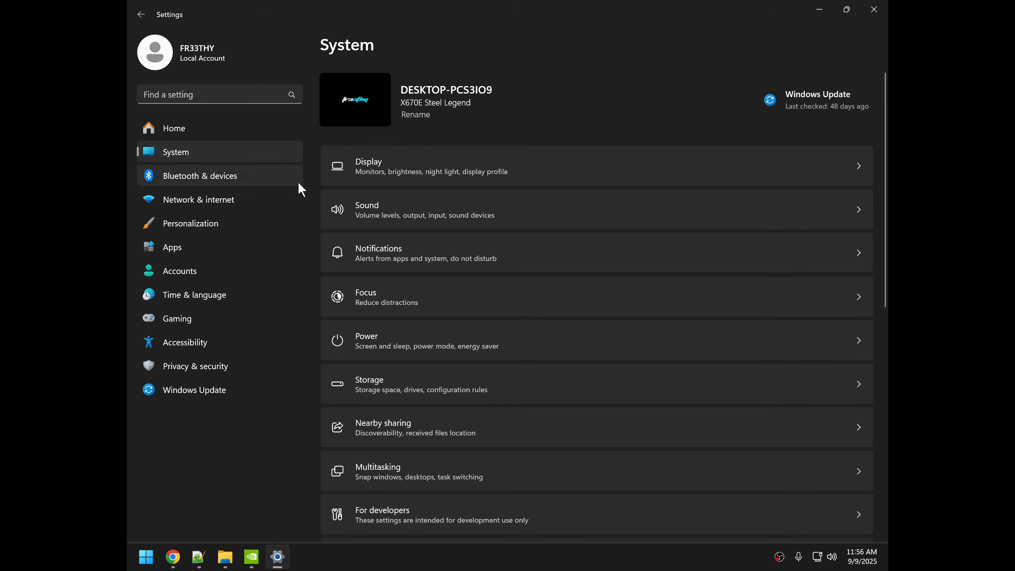
{"action": "scroll", "coordinate": [427, 458], "scroll_direction": "down", "scroll_amount": 6}
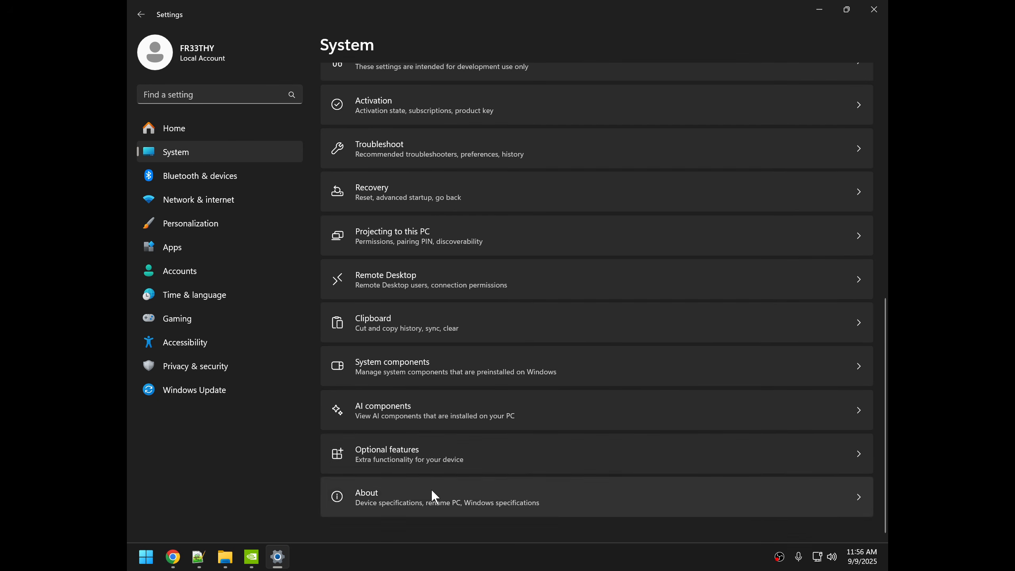
{"action": "scroll", "coordinate": [440, 248], "scroll_direction": "up", "scroll_amount": 6}
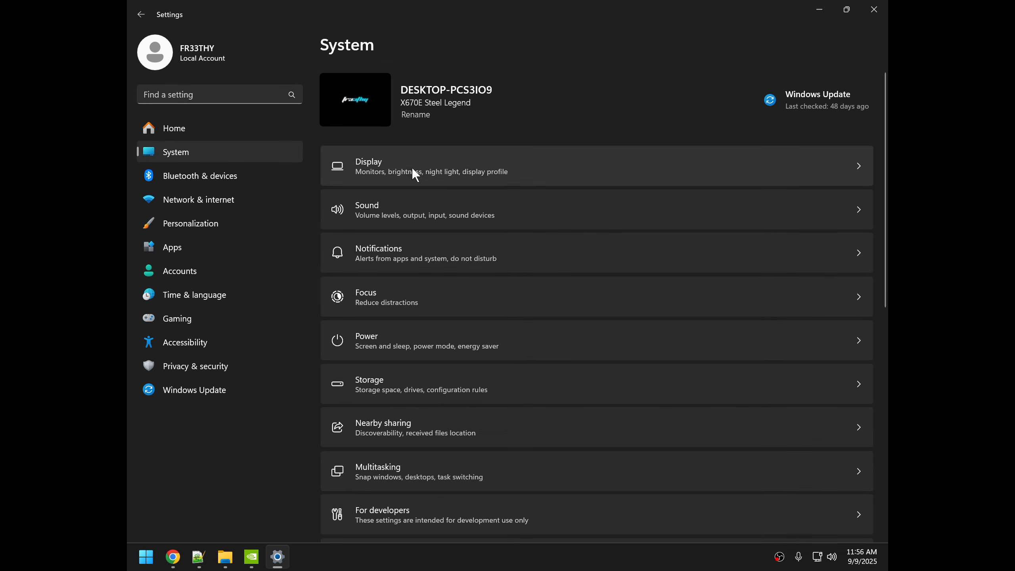
Step: Open the advanced display information in Windows Settings and compare the desktop mode with the active signal mode
{"action": "left_click", "coordinate": [419, 178]}
{"action": "scroll", "coordinate": [483, 410], "scroll_direction": "down", "scroll_amount": 5}
{"action": "left_click", "coordinate": [449, 470]}
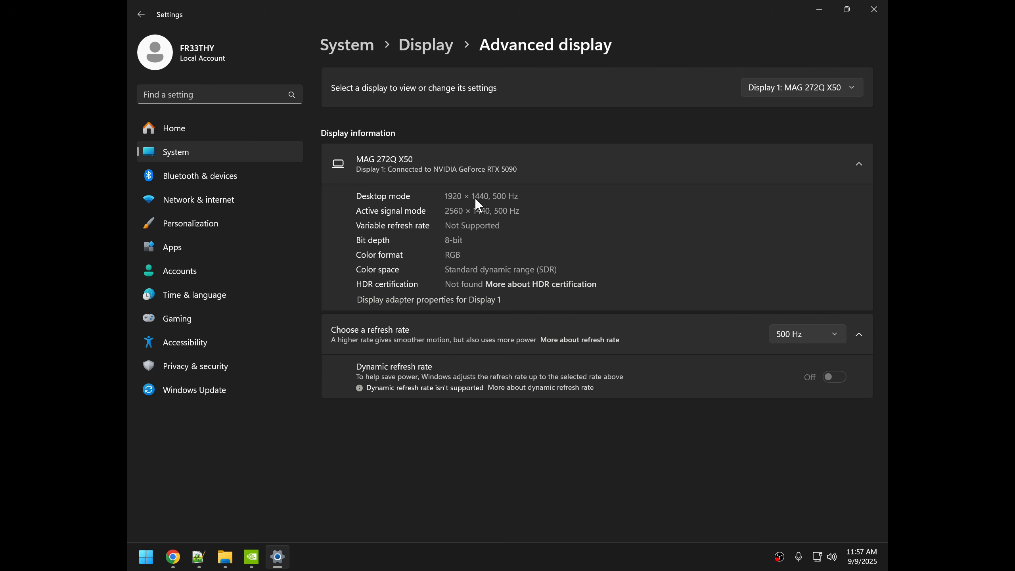
Step: View the devices scaling can be performed on in NVIDIA Control Panel, keep Display, and recheck the active signal mode in Windows Settings
{"action": "left_click", "coordinate": [252, 556]}
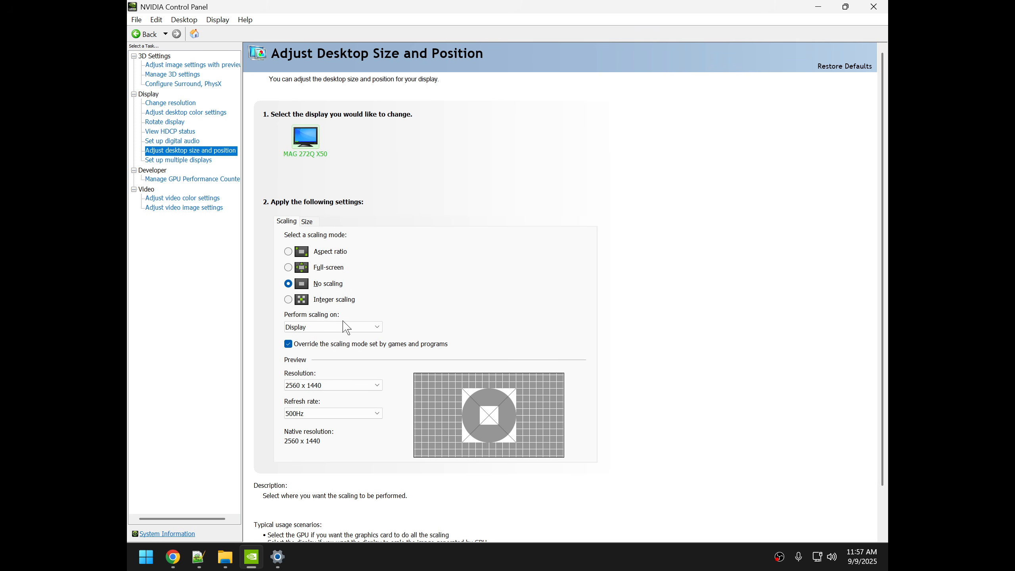
{"action": "left_click", "coordinate": [316, 328]}
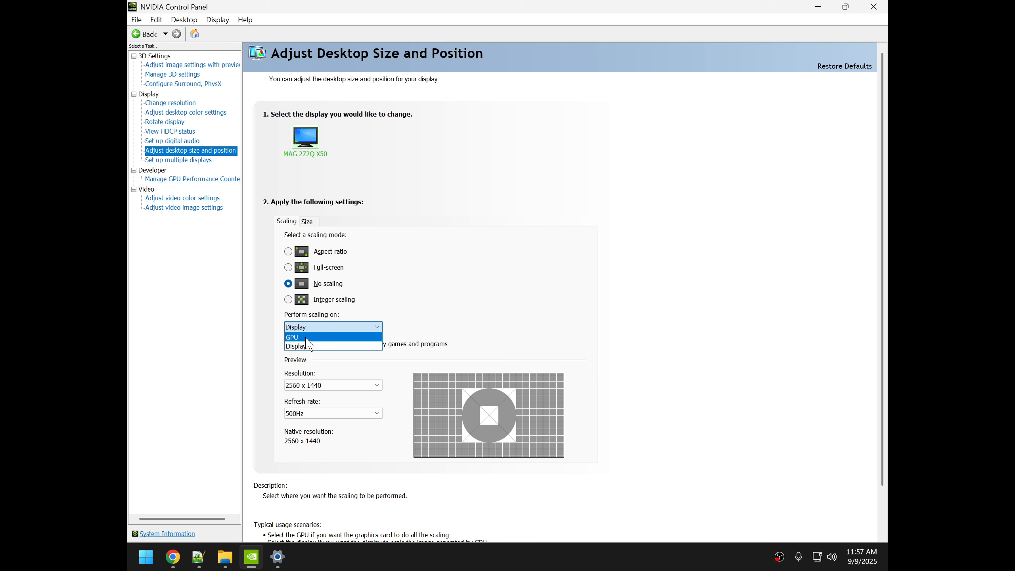
{"action": "left_click", "coordinate": [312, 346]}
{"action": "left_click", "coordinate": [277, 557]}
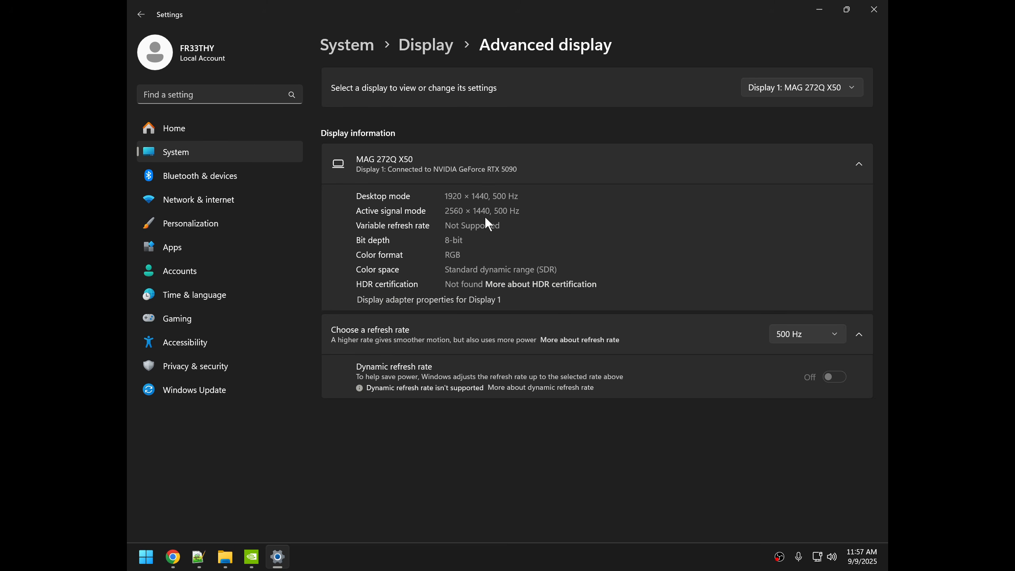
{"action": "left_click", "coordinate": [818, 9]}
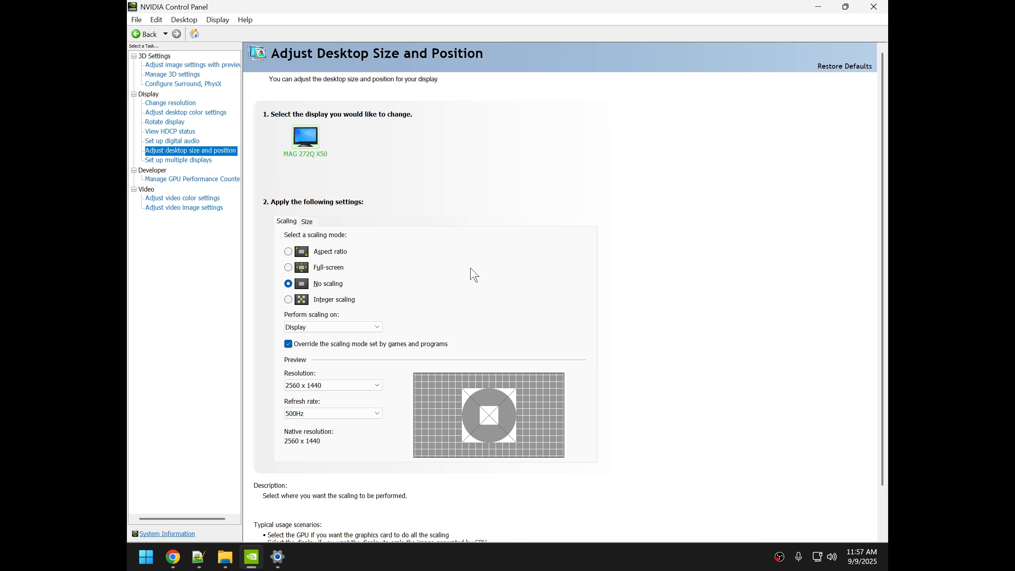
Step: Apply the Full-screen scaling mode with scaling performed on the display, and check the desktop capture in OBS
{"action": "mouse_move", "coordinate": [414, 276]}
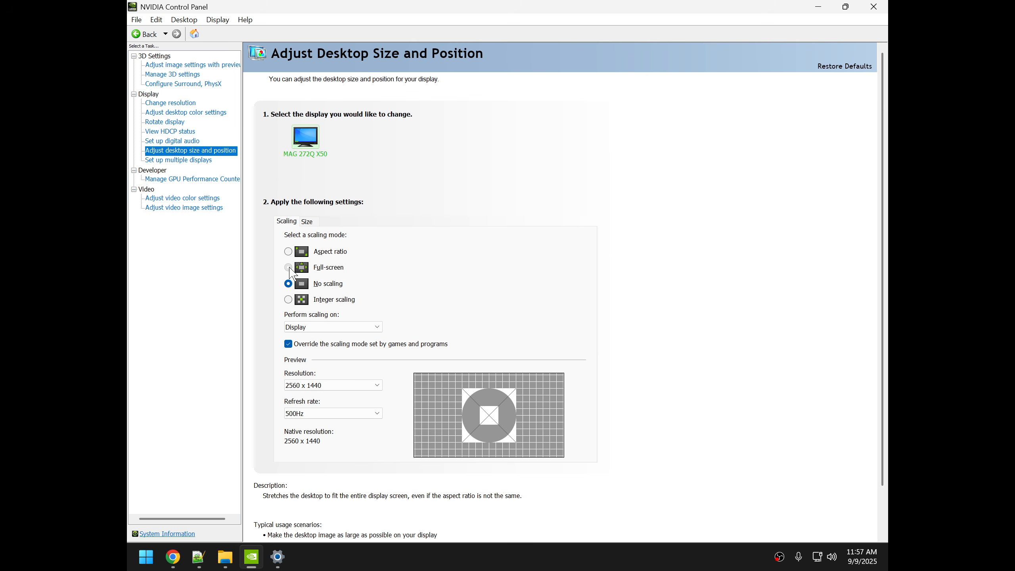
{"action": "left_click", "coordinate": [288, 268]}
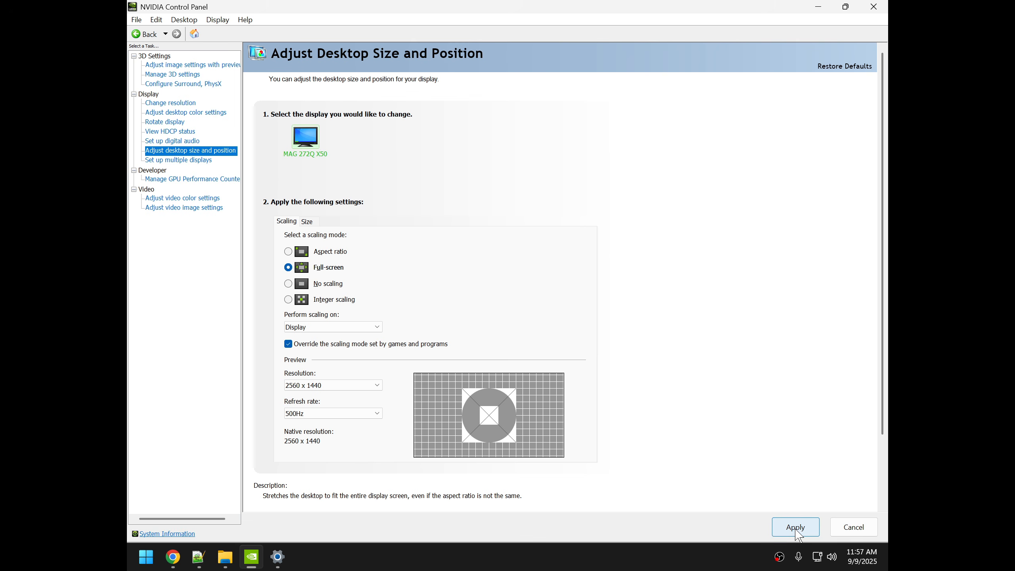
{"action": "left_click", "coordinate": [793, 526]}
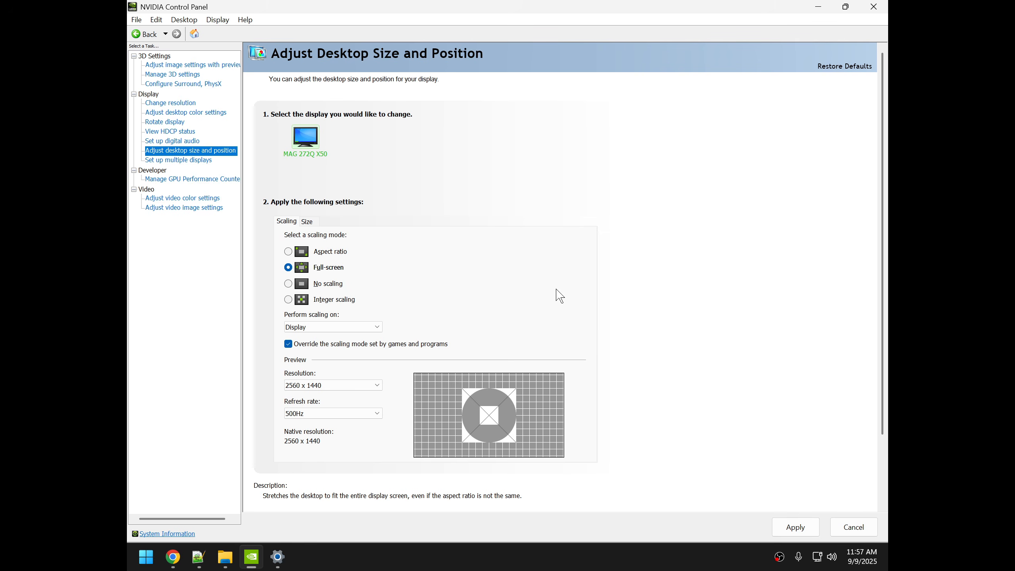
{"action": "left_click", "coordinate": [779, 556]}
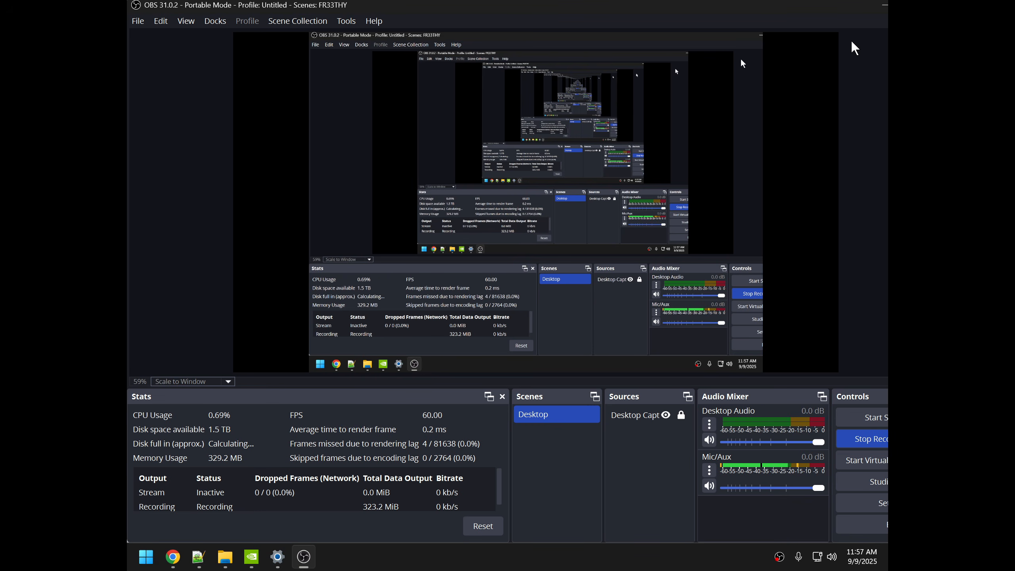
{"action": "left_click", "coordinate": [884, 5]}
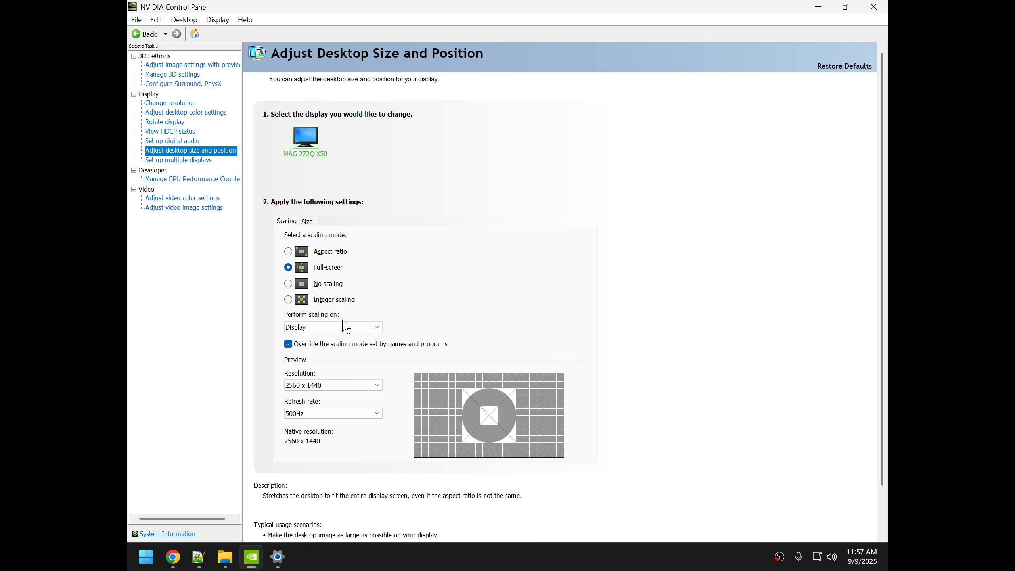
Step: Set Full-screen scaling to be performed on the GPU, apply it, and keep the changes
{"action": "left_click", "coordinate": [365, 327]}
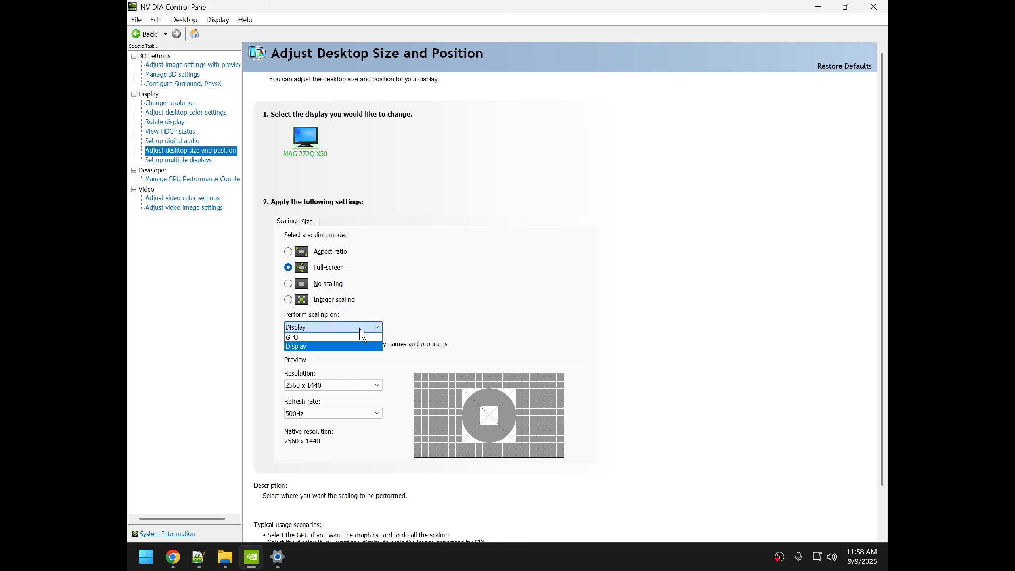
{"action": "left_click", "coordinate": [307, 338]}
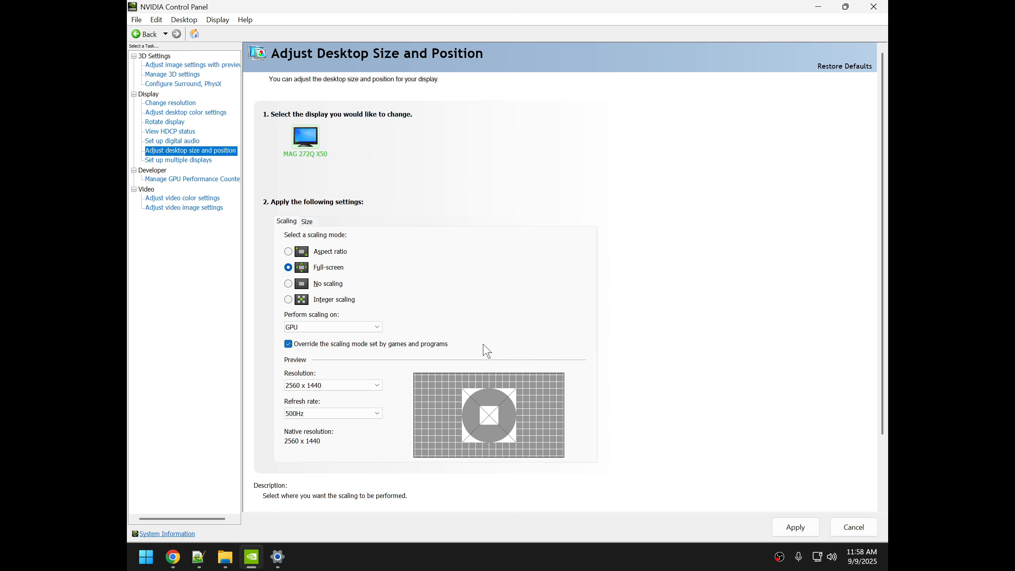
{"action": "left_click", "coordinate": [803, 526]}
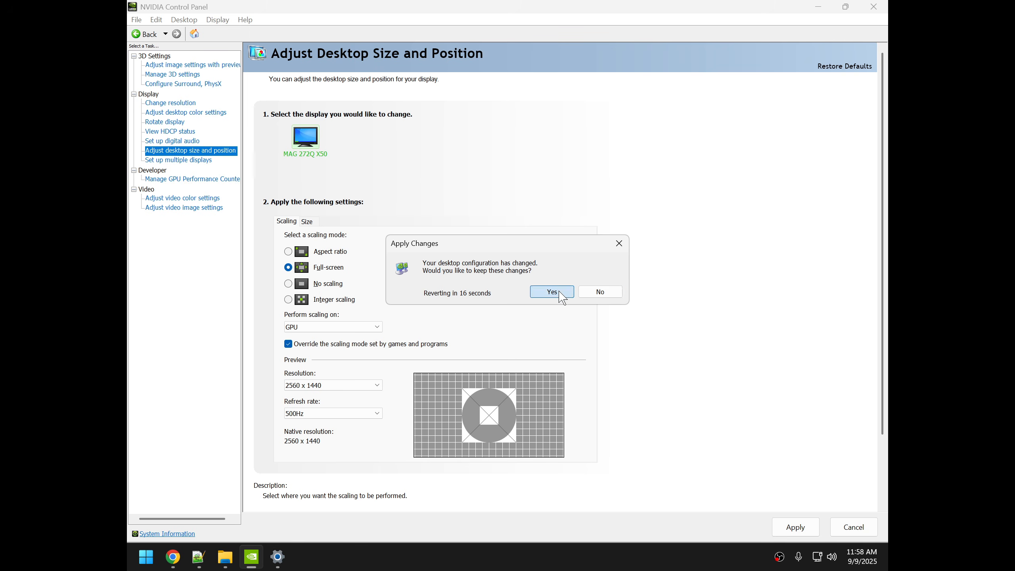
{"action": "left_click", "coordinate": [555, 291]}
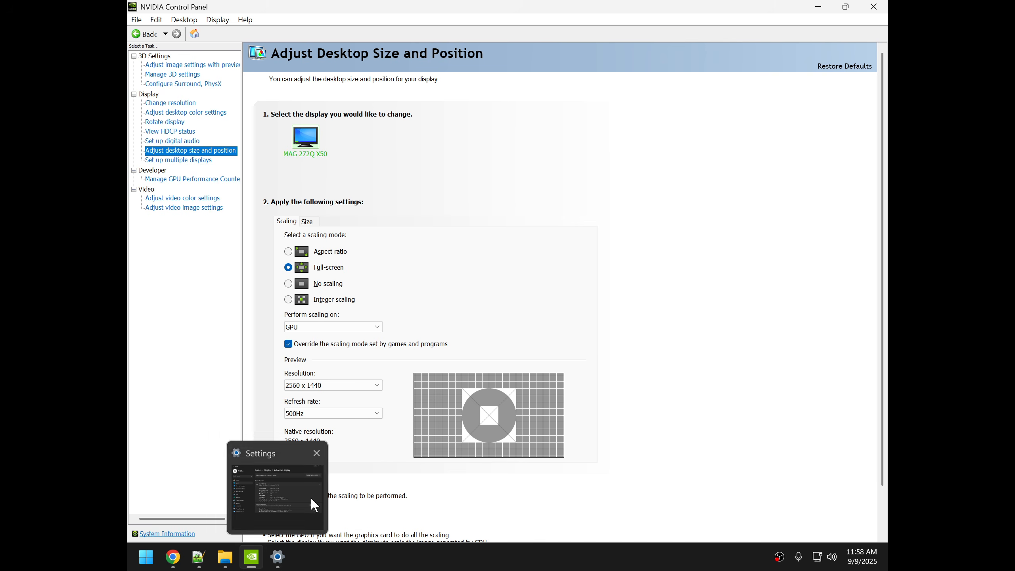
Step: Open the resolution settings and look up the 16:10 and 4:3 stretched resolutions for 2560x1440 in the Notepad++ notes
{"action": "left_click", "coordinate": [172, 104]}
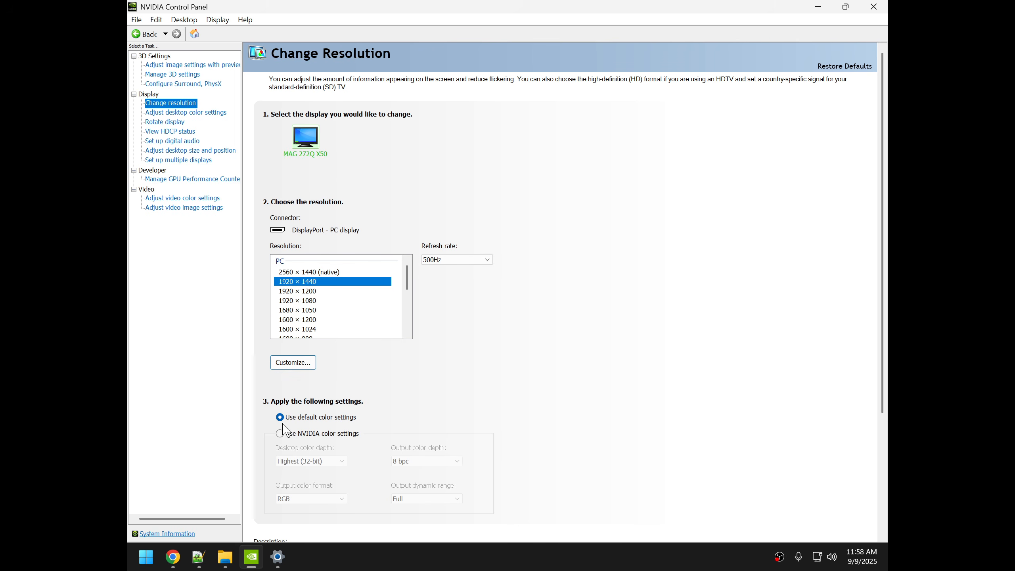
{"action": "left_click", "coordinate": [199, 556]}
{"action": "left_click", "coordinate": [255, 147]}
{"action": "left_click", "coordinate": [268, 132]}
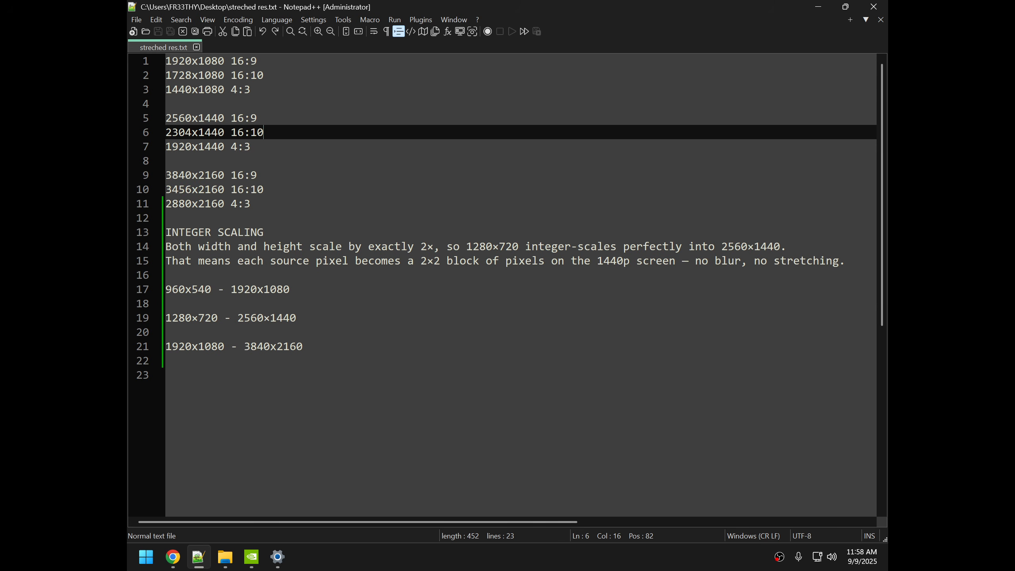
{"action": "left_click_drag", "start_coordinate": [225, 132], "coordinate": [165, 132]}
{"action": "left_click", "coordinate": [265, 133]}
{"action": "left_click_drag", "start_coordinate": [251, 146], "coordinate": [166, 133]}
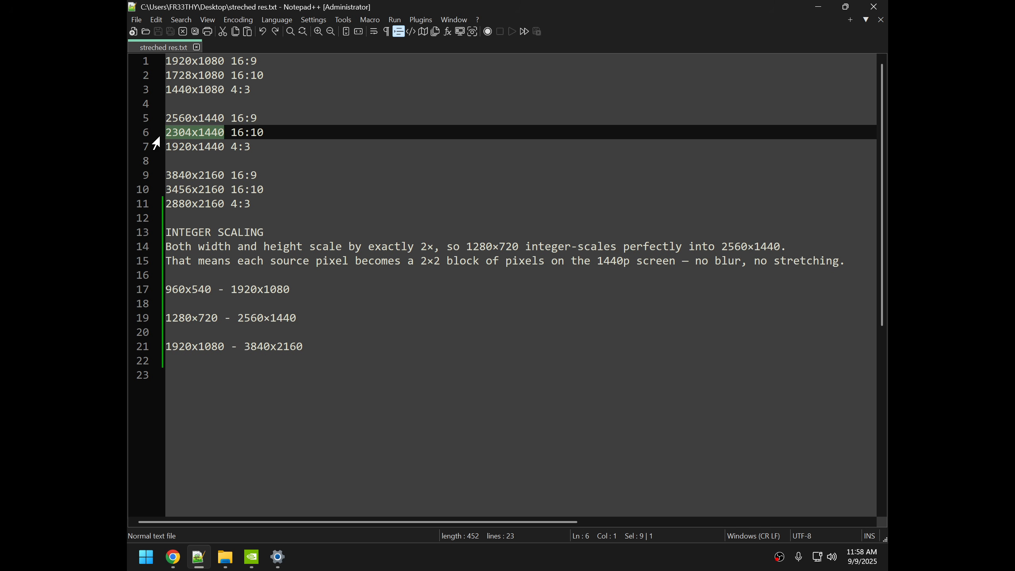
{"action": "left_click", "coordinate": [808, 6]}
Step: Enable resolutions not exposed by the display, then create, test and save a custom 2304 x 1440 resolution at 500 Hz
{"action": "mouse_move", "coordinate": [409, 285]}
{"action": "left_mouse_down"}
{"action": "mouse_move", "coordinate": [417, 328]}
{"action": "mouse_move", "coordinate": [411, 276]}
{"action": "left_mouse_up"}
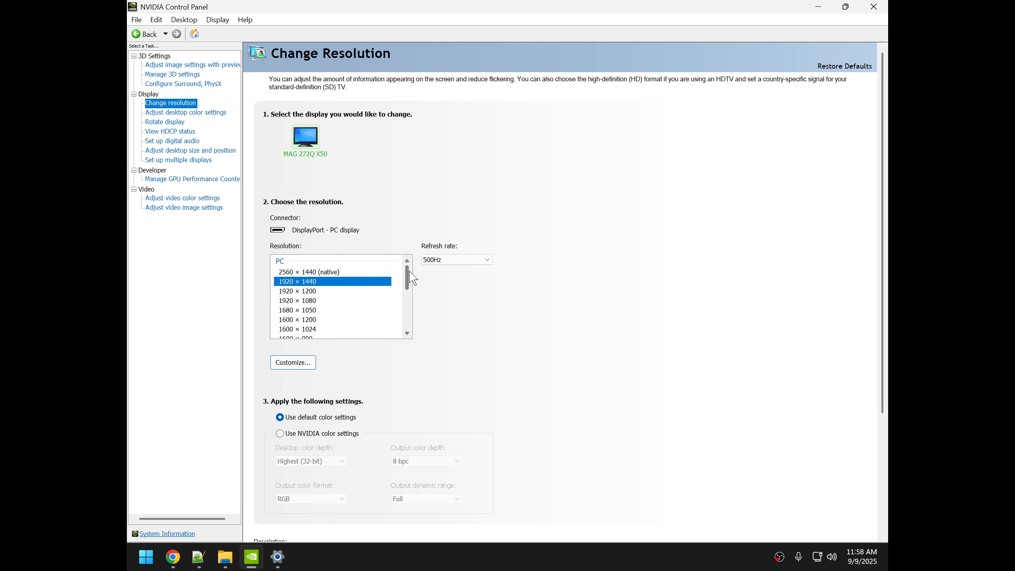
{"action": "left_click", "coordinate": [296, 364]}
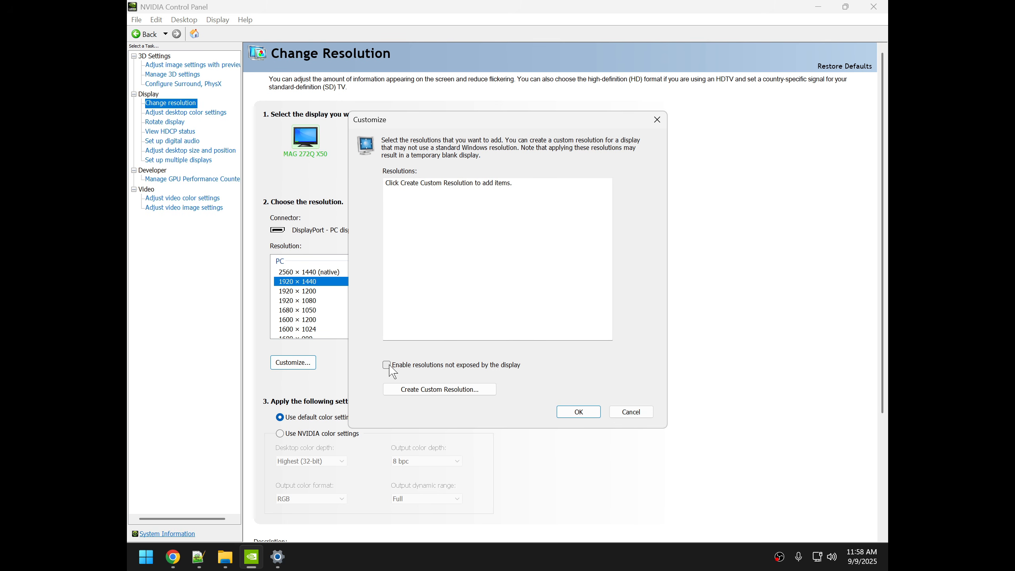
{"action": "left_click", "coordinate": [442, 392]}
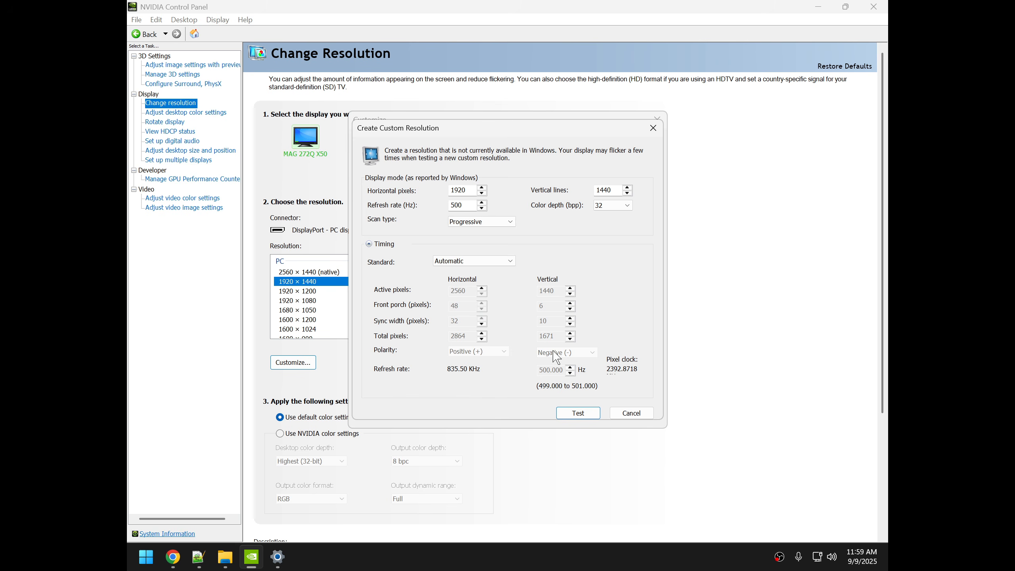
{"action": "left_click_drag", "start_coordinate": [470, 190], "coordinate": [442, 181]}
{"action": "type", "text": "2304"}
{"action": "key", "text": "Tab"}
{"action": "left_click", "coordinate": [582, 416]}
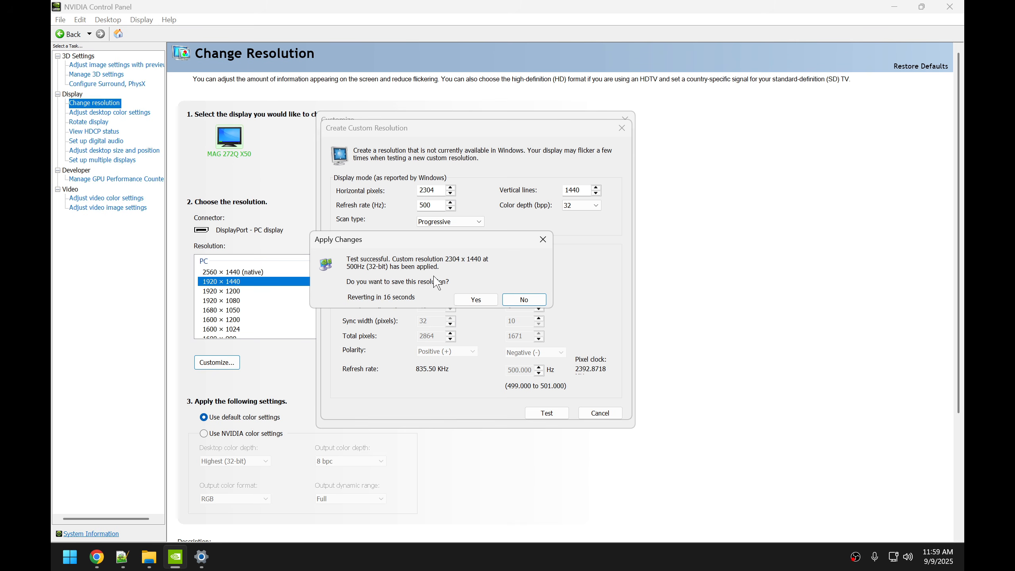
{"action": "left_click", "coordinate": [481, 306]}
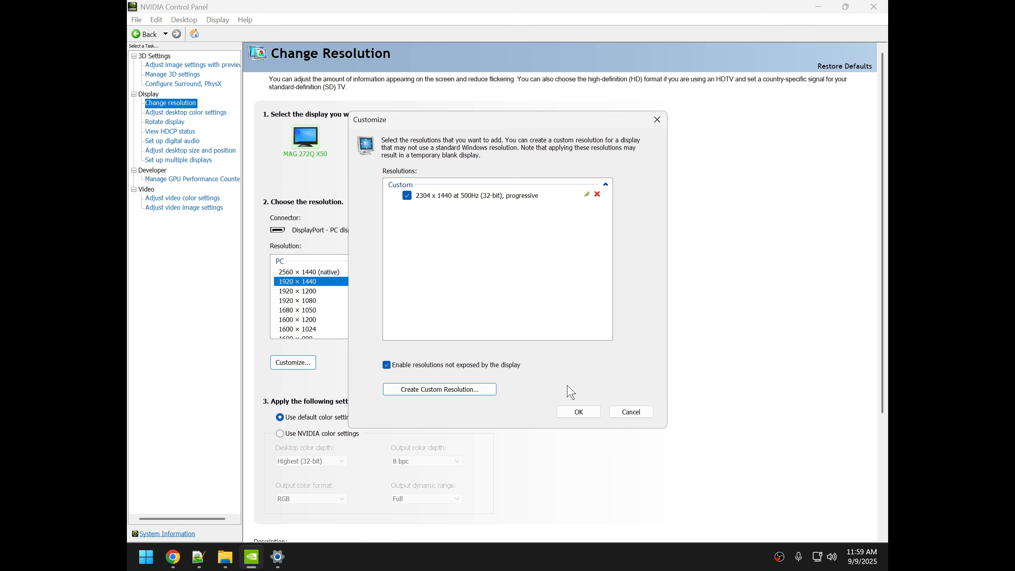
{"action": "left_click", "coordinate": [579, 414]}
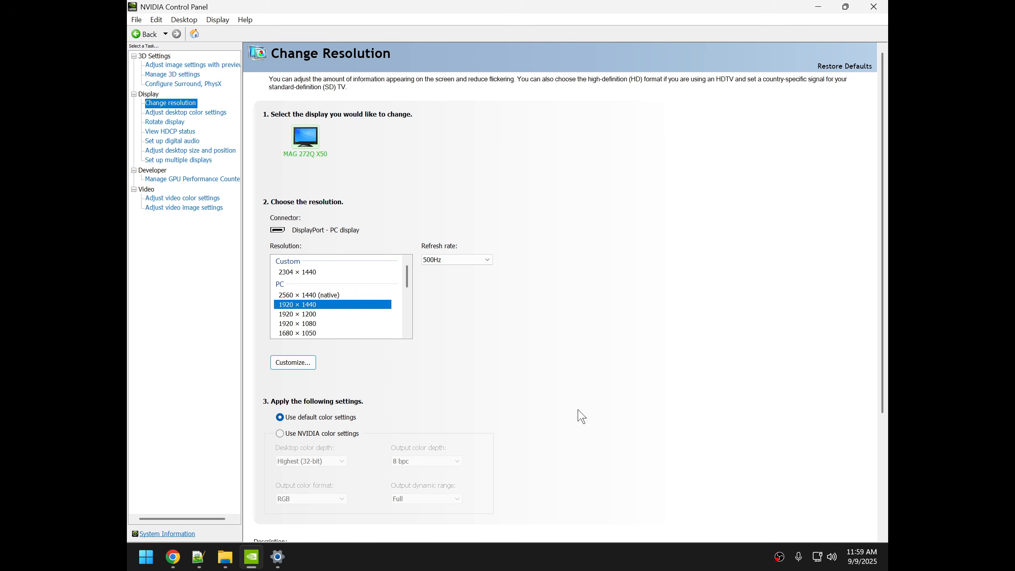
Step: Apply the custom 2304 × 1440 resolution and keep the new desktop configuration
{"action": "left_click", "coordinate": [779, 556]}
{"action": "left_click", "coordinate": [818, 7]}
{"action": "left_click", "coordinate": [310, 273]}
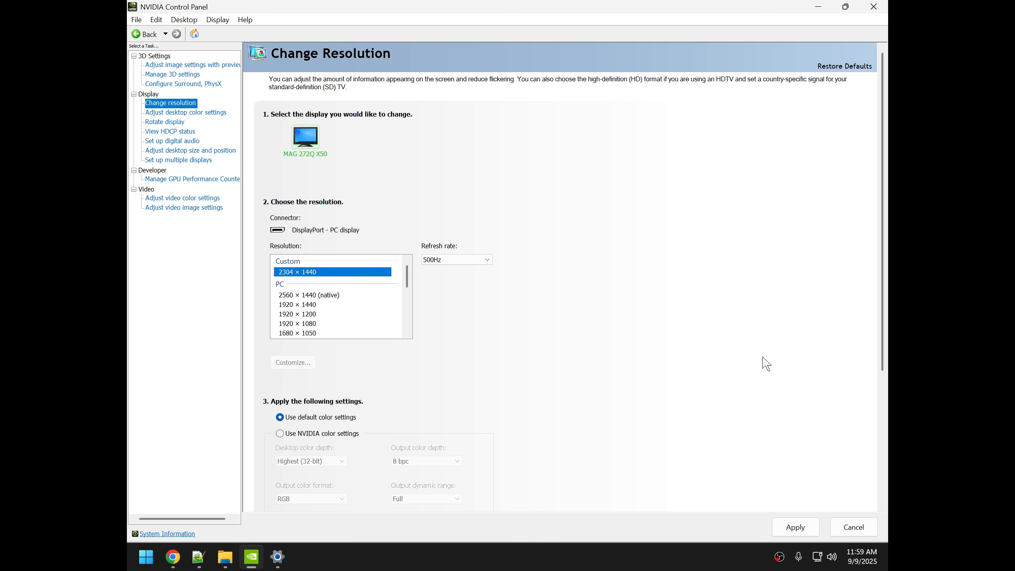
{"action": "left_click", "coordinate": [790, 521]}
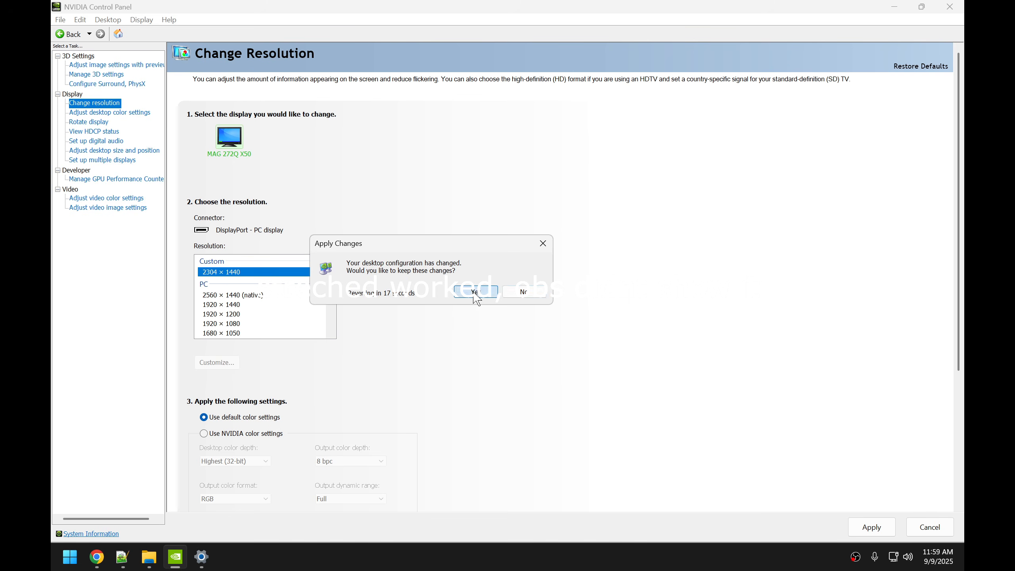
{"action": "left_click", "coordinate": [474, 290]}
Step: View the scaling device options, keep GPU, and check the desktop and active signal modes in Windows Settings
{"action": "left_click", "coordinate": [126, 155]}
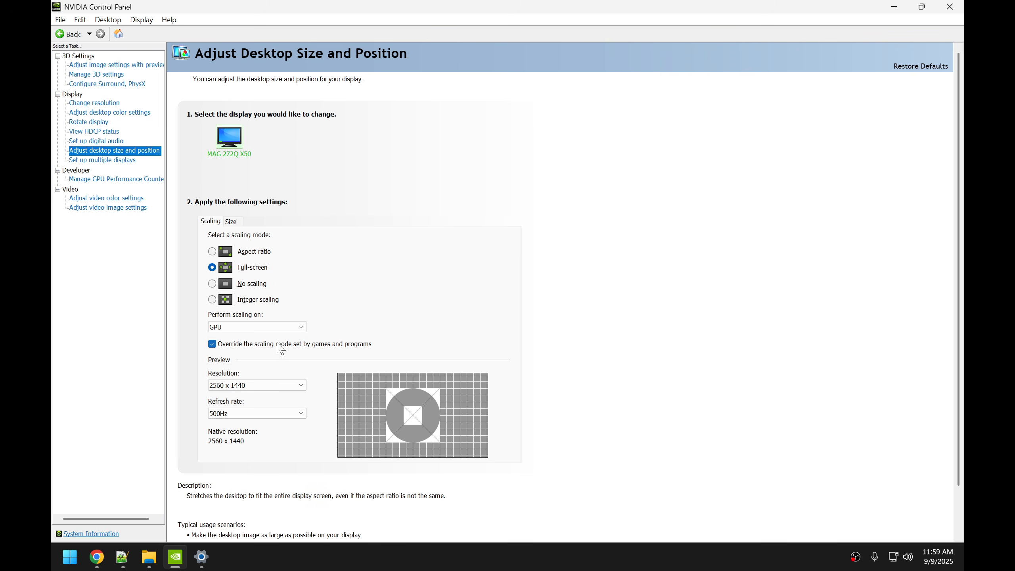
{"action": "left_click", "coordinate": [264, 327]}
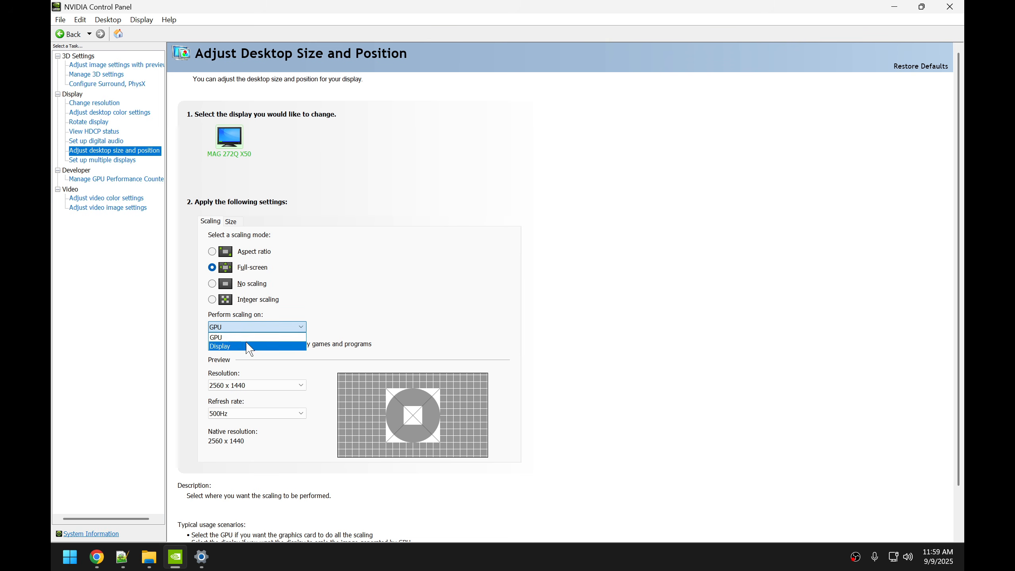
{"action": "left_click", "coordinate": [255, 324]}
{"action": "left_click", "coordinate": [888, 10]}
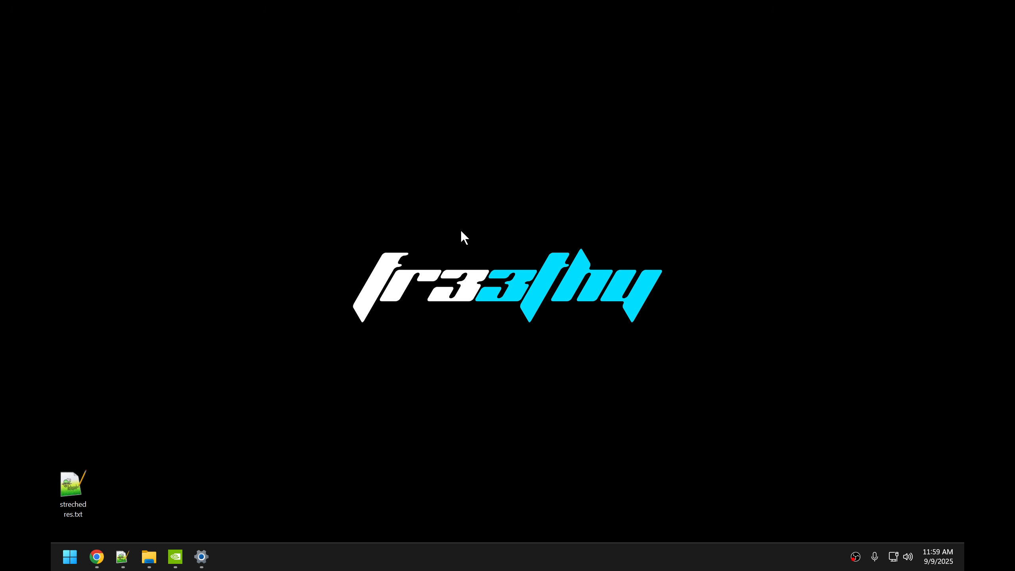
{"action": "left_click", "coordinate": [204, 561]}
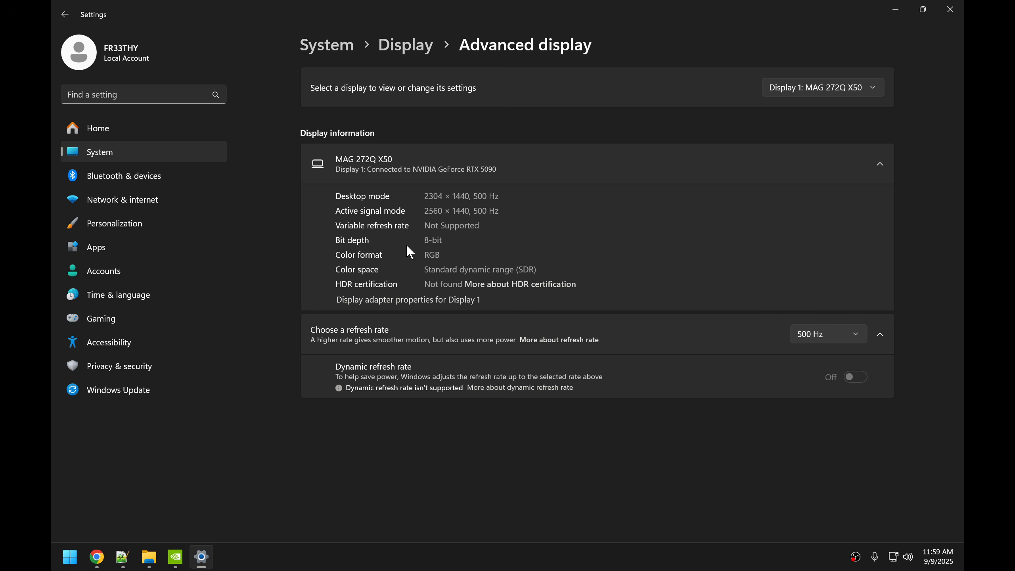
Step: Apply Full-screen scaling performed on the display in NVIDIA Control Panel, and recheck the signal mode in Windows Settings
{"action": "left_click", "coordinate": [176, 557]}
{"action": "left_click", "coordinate": [256, 326]}
{"action": "left_click", "coordinate": [242, 346]}
{"action": "left_click", "coordinate": [868, 527]}
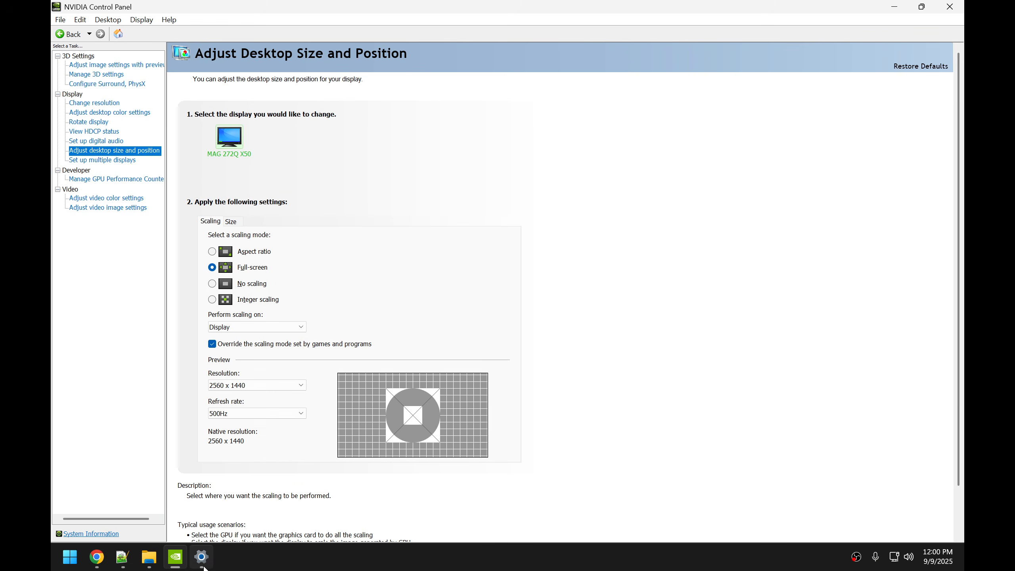
{"action": "left_click", "coordinate": [201, 557]}
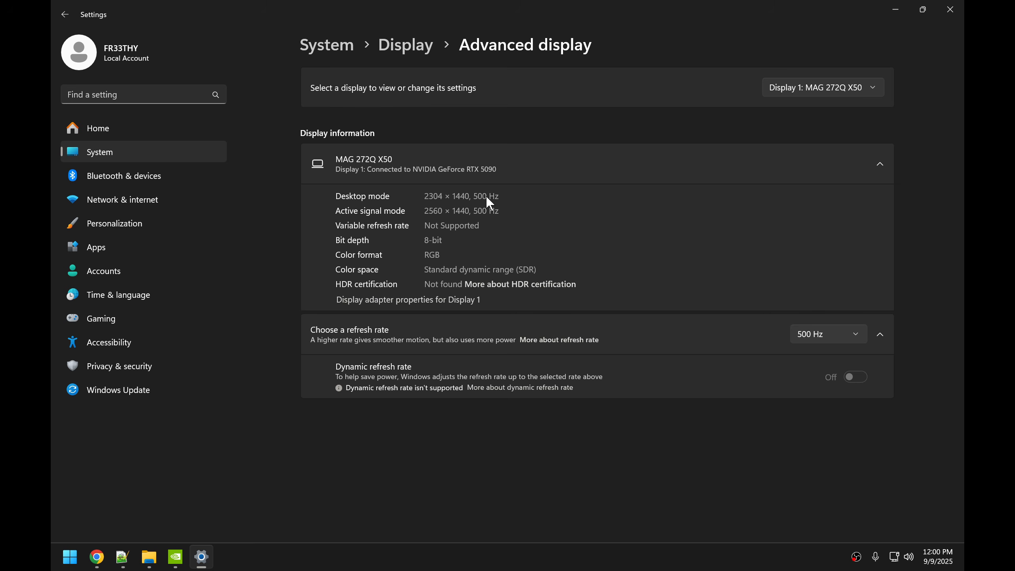
Step: Compare the resolutions listed in NVIDIA Control Panel with the display resolutions offered in Windows Settings
{"action": "key", "text": "alt+Tab"}
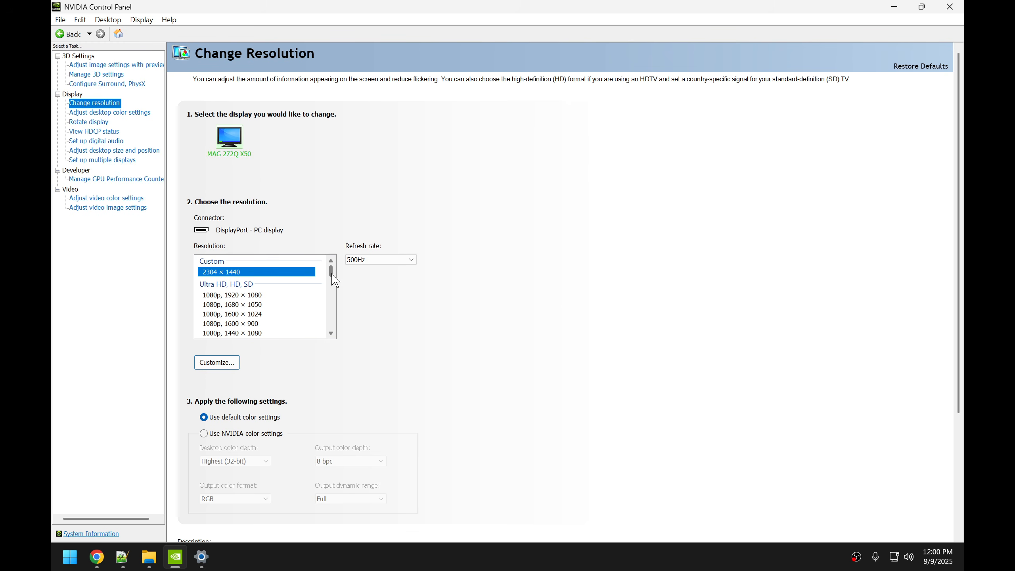
{"action": "mouse_move", "coordinate": [332, 274]}
{"action": "left_mouse_down"}
{"action": "mouse_move", "coordinate": [338, 310]}
{"action": "mouse_move", "coordinate": [331, 276]}
{"action": "left_mouse_up"}
{"action": "left_click_drag", "start_coordinate": [332, 275], "coordinate": [342, 312]}
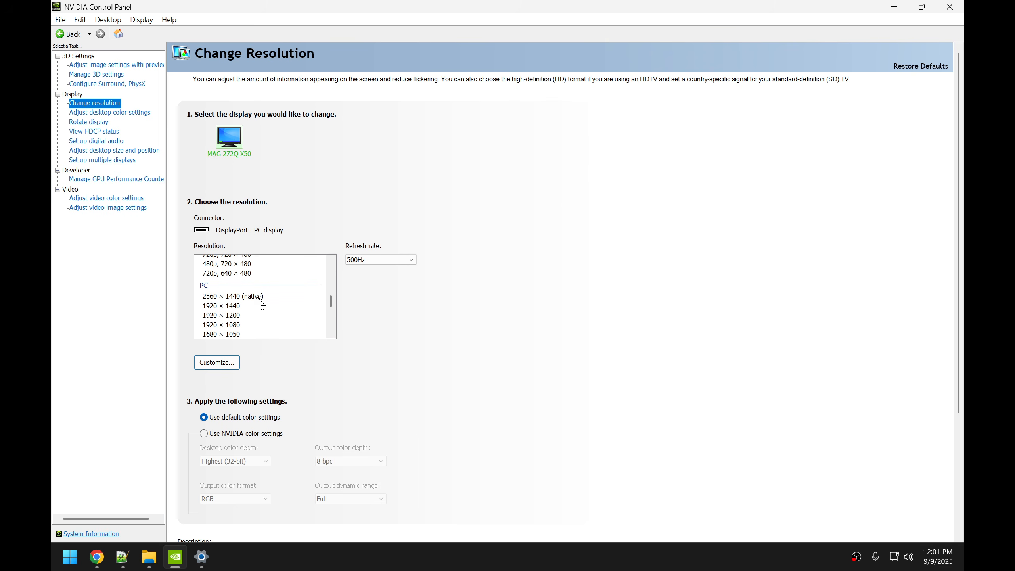
{"action": "mouse_move", "coordinate": [331, 302]}
{"action": "left_mouse_down"}
{"action": "mouse_move", "coordinate": [332, 268]}
{"action": "mouse_move", "coordinate": [332, 289]}
{"action": "left_mouse_up"}
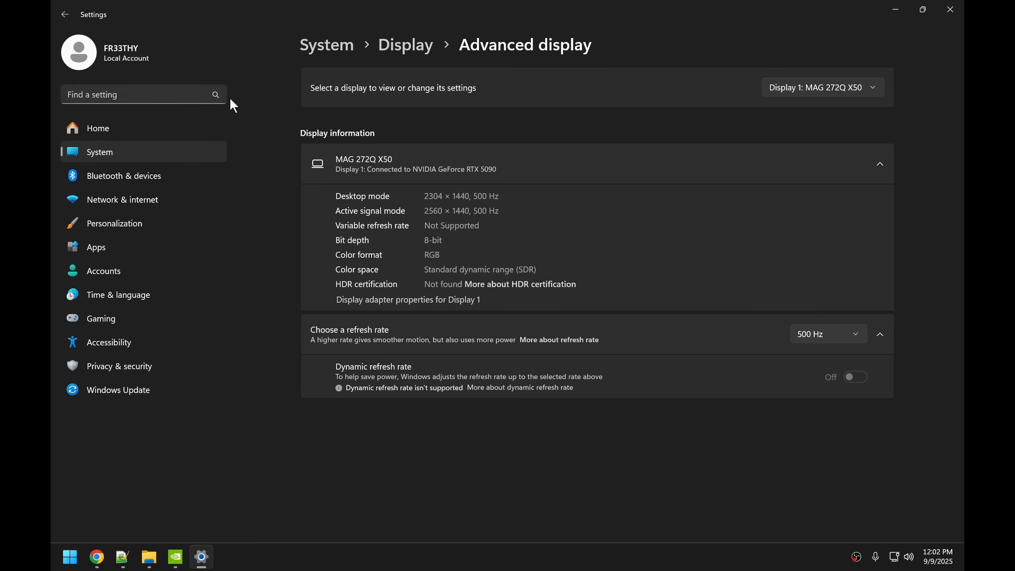
{"action": "left_click", "coordinate": [413, 45]}
{"action": "left_click", "coordinate": [865, 340]}
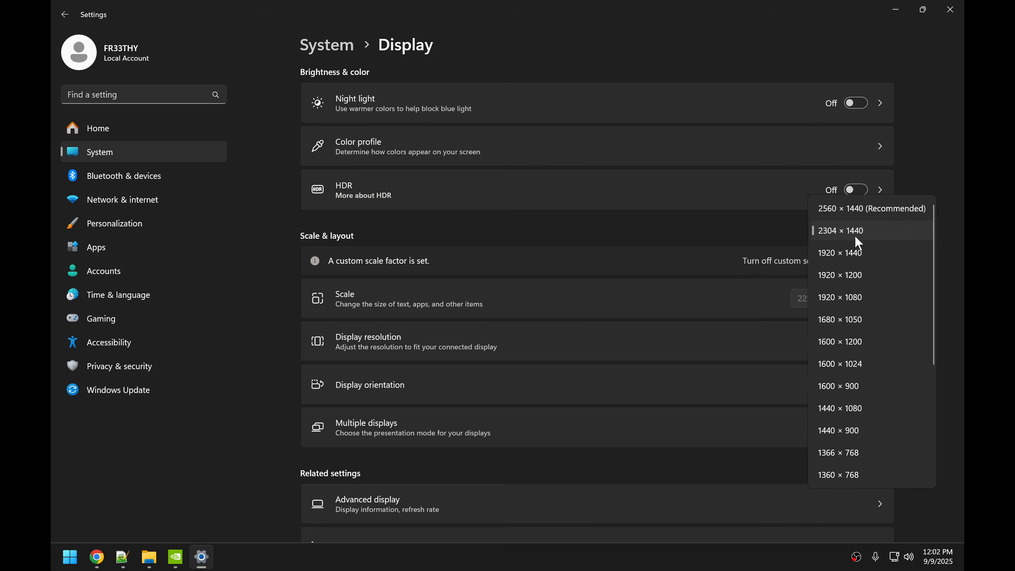
{"action": "left_click", "coordinate": [175, 556]}
{"action": "left_click_drag", "start_coordinate": [332, 291], "coordinate": [334, 306]}
{"action": "scroll", "coordinate": [336, 312], "scroll_direction": "up", "scroll_amount": 1}
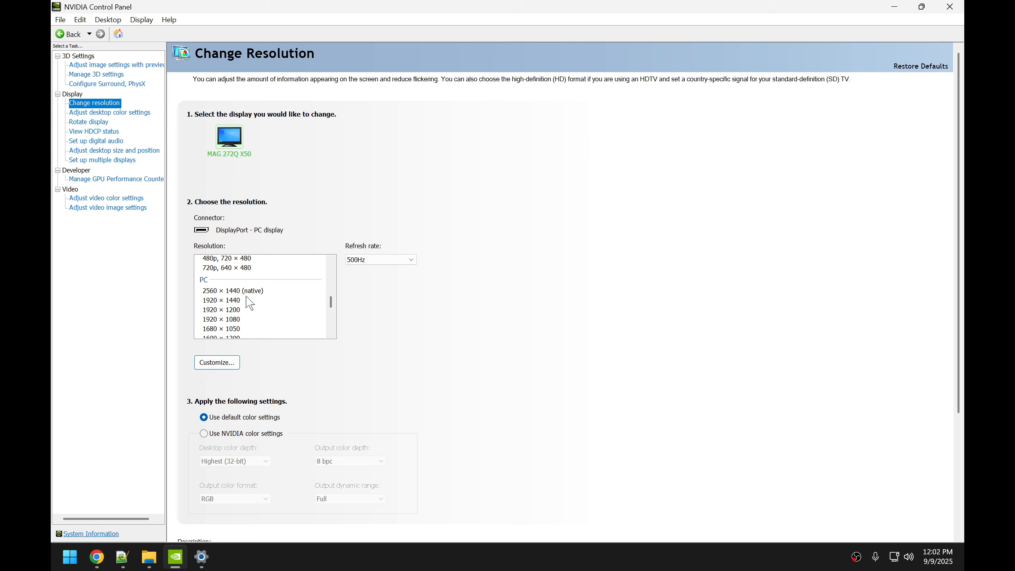
{"action": "left_click", "coordinate": [894, 8]}
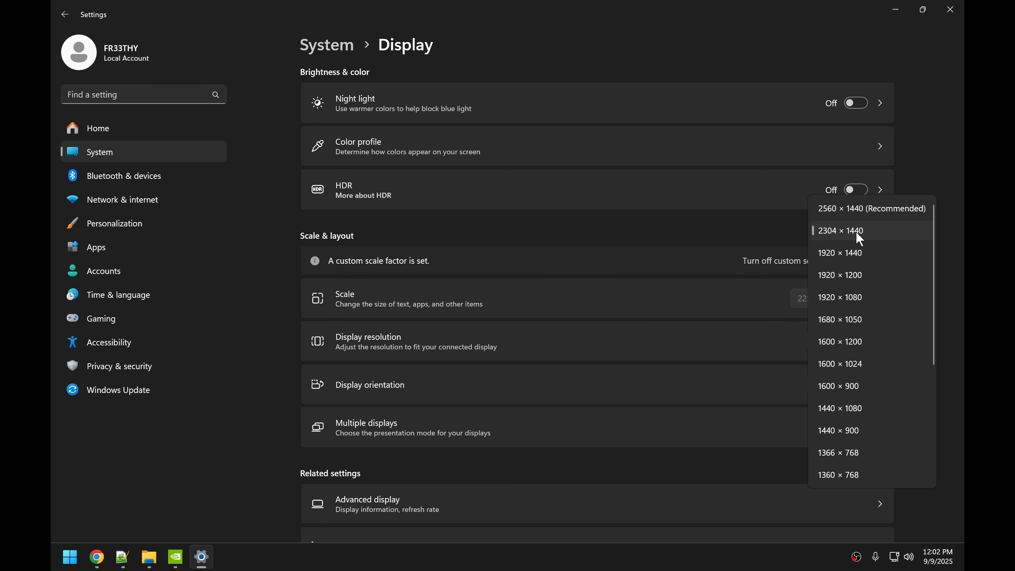
{"action": "left_click", "coordinate": [921, 157]}
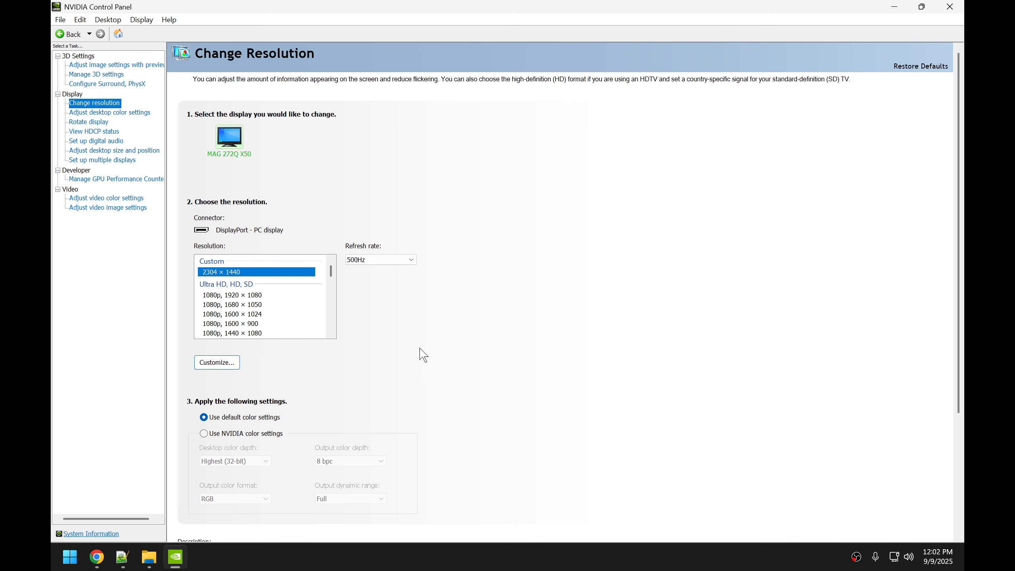
Step: Apply the native 2560 × 1440 PC resolution in NVIDIA Control Panel
{"action": "left_click", "coordinate": [332, 278]}
{"action": "scroll", "coordinate": [334, 285], "scroll_direction": "down", "scroll_amount": 5}
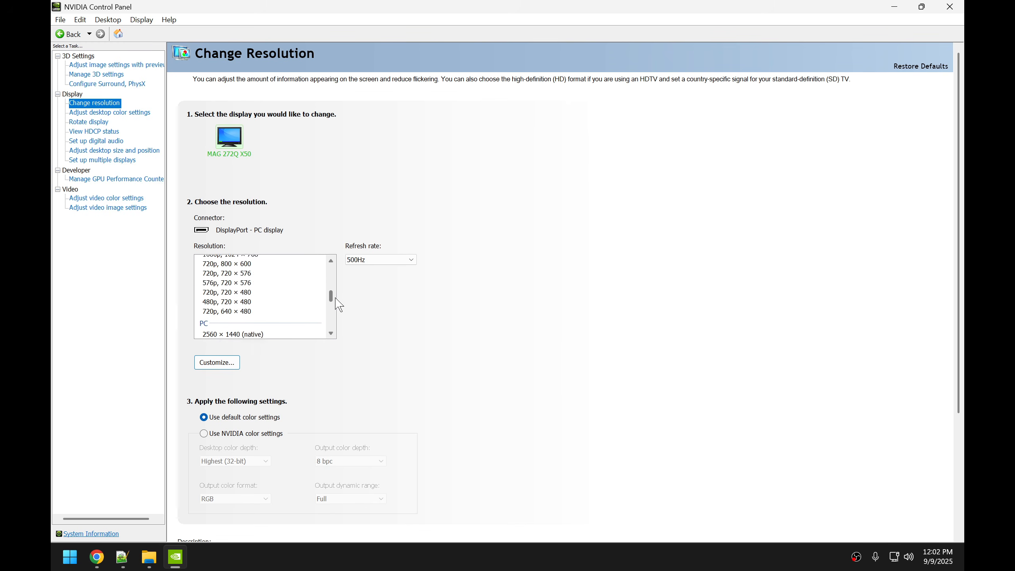
{"action": "left_click", "coordinate": [271, 306]}
{"action": "left_click", "coordinate": [867, 527]}
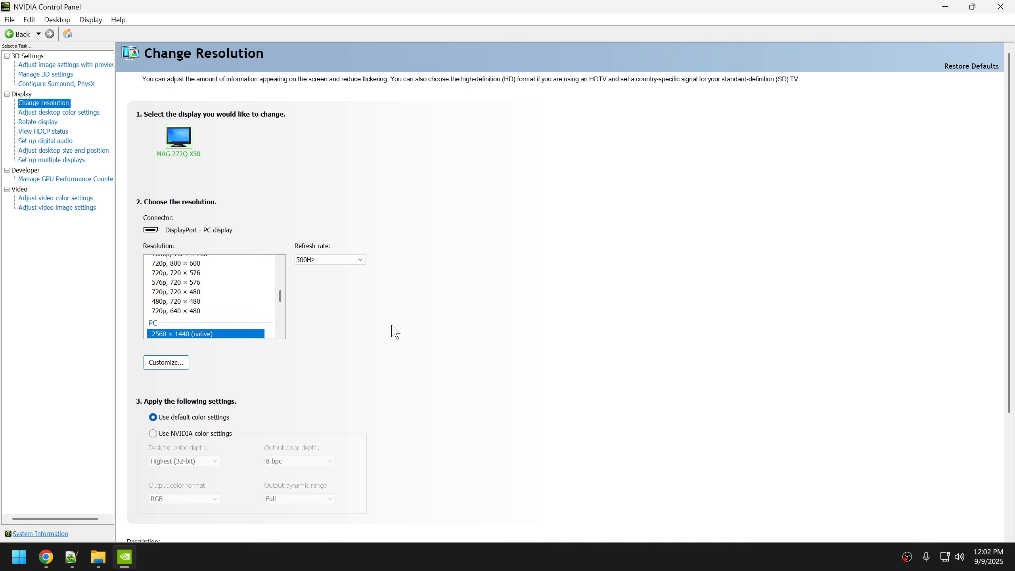
Step: Delete the custom 2304 x 1440 resolution and disable resolutions not exposed by the display
{"action": "left_click", "coordinate": [184, 364]}
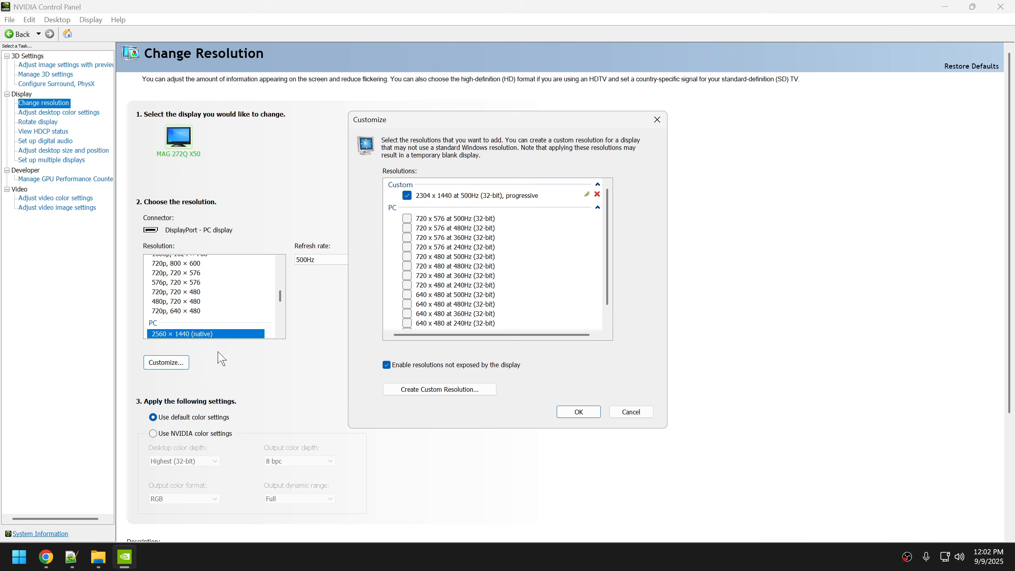
{"action": "left_click", "coordinate": [596, 194]}
{"action": "left_click", "coordinate": [584, 300]}
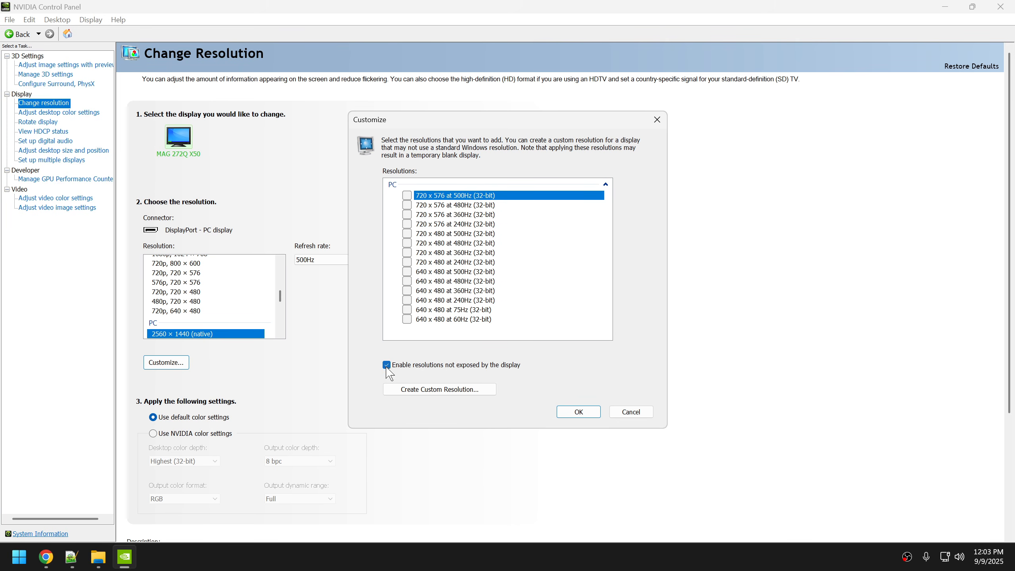
{"action": "left_click", "coordinate": [386, 365]}
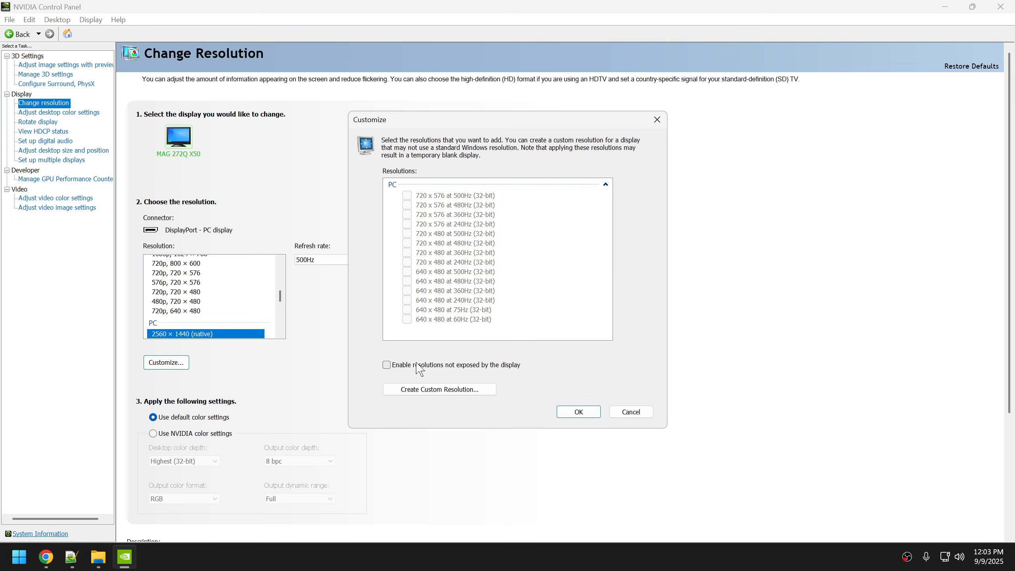
{"action": "left_click", "coordinate": [579, 414]}
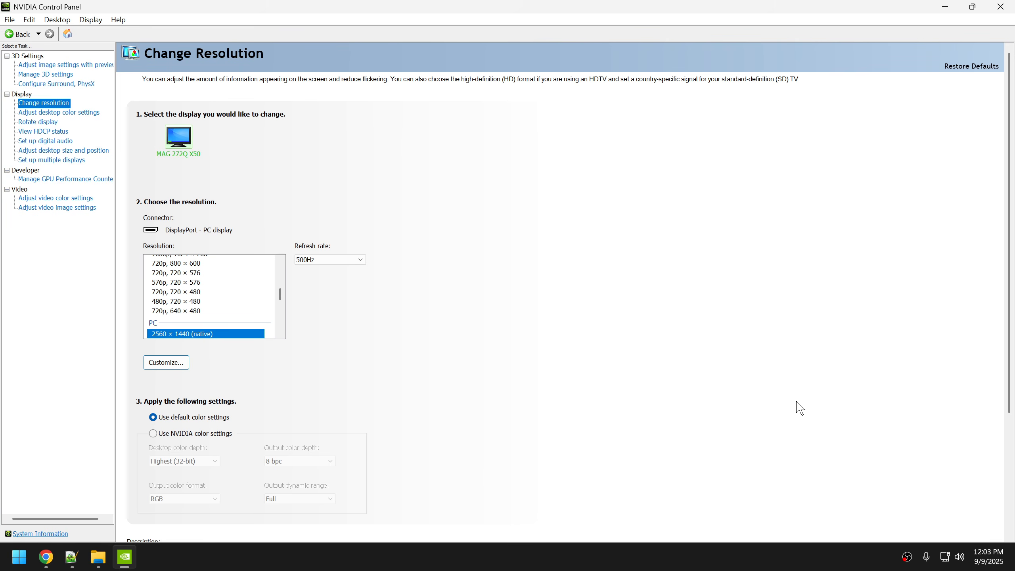
{"action": "left_click_drag", "start_coordinate": [282, 296], "coordinate": [301, 281]}
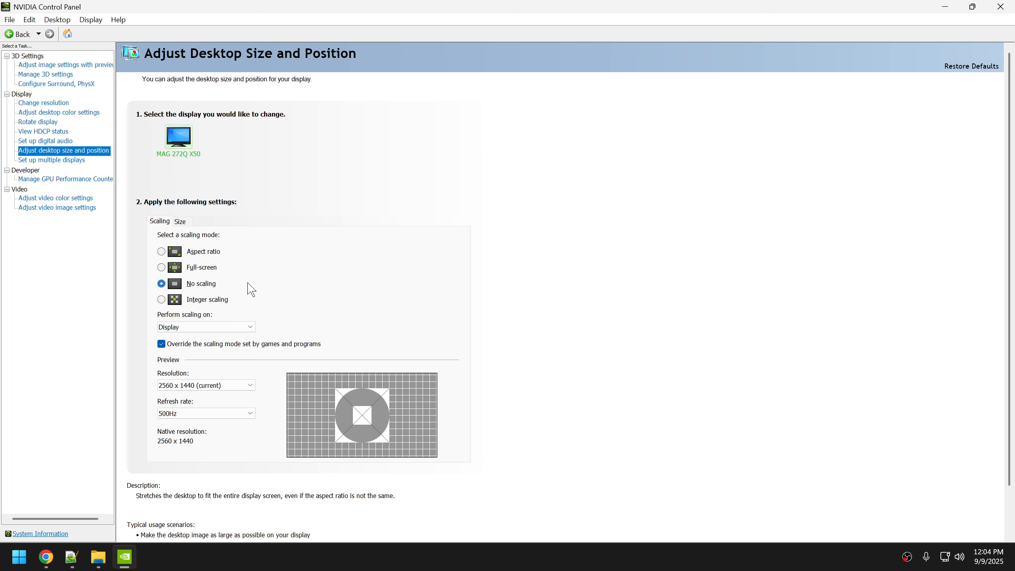
Step: Close NVIDIA Control Panel and open the customresolutionutility.net website from the Google results in Chrome
{"action": "left_click", "coordinate": [1002, 11]}
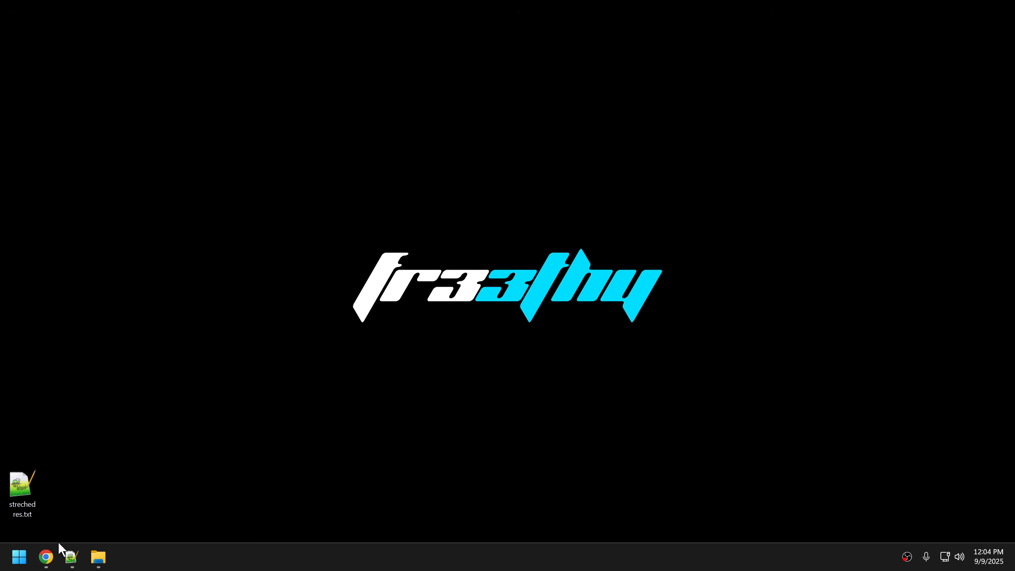
{"action": "left_click", "coordinate": [47, 557]}
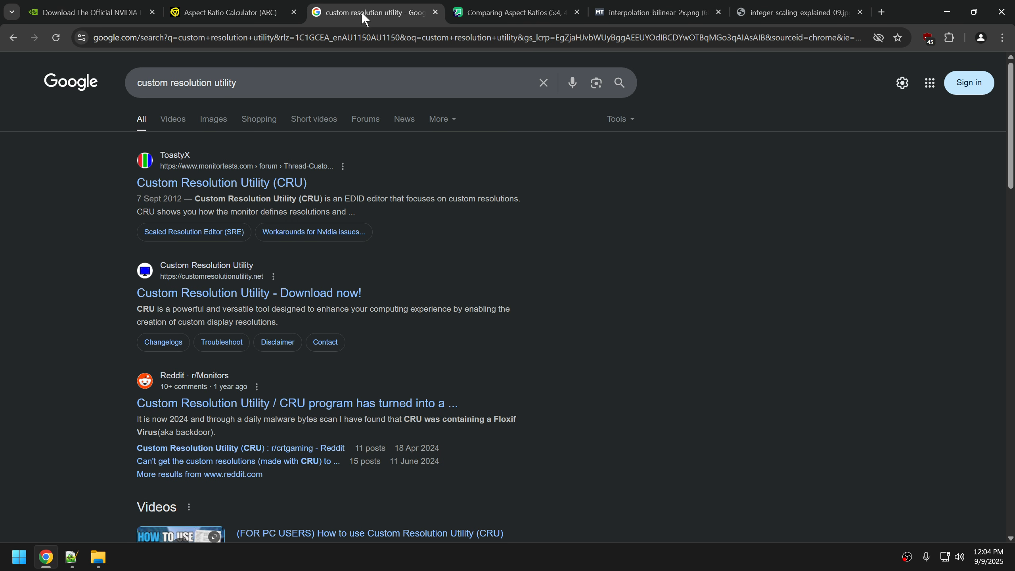
{"action": "left_click", "coordinate": [292, 84]}
{"action": "left_click", "coordinate": [91, 249]}
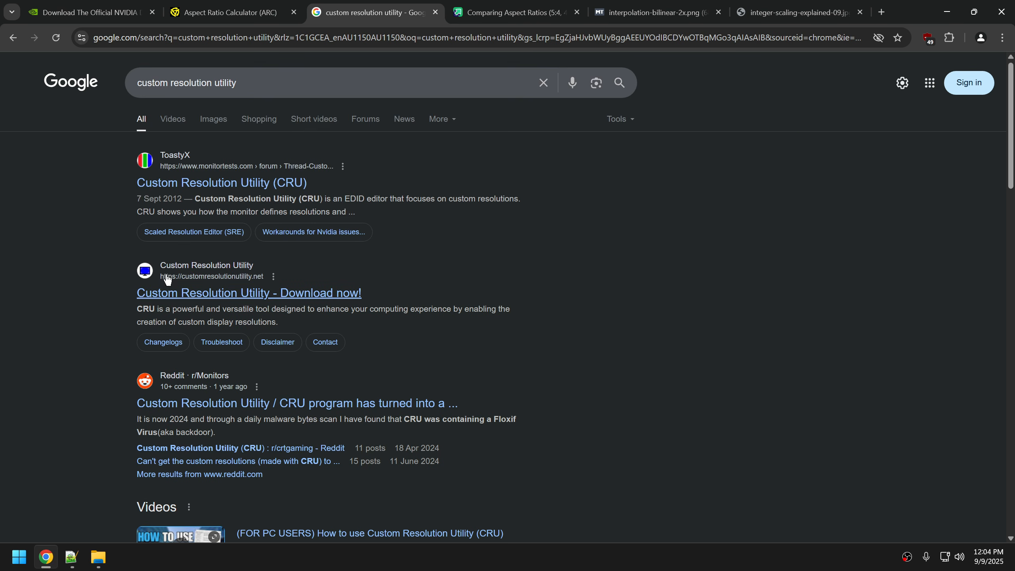
{"action": "left_click", "coordinate": [210, 299]}
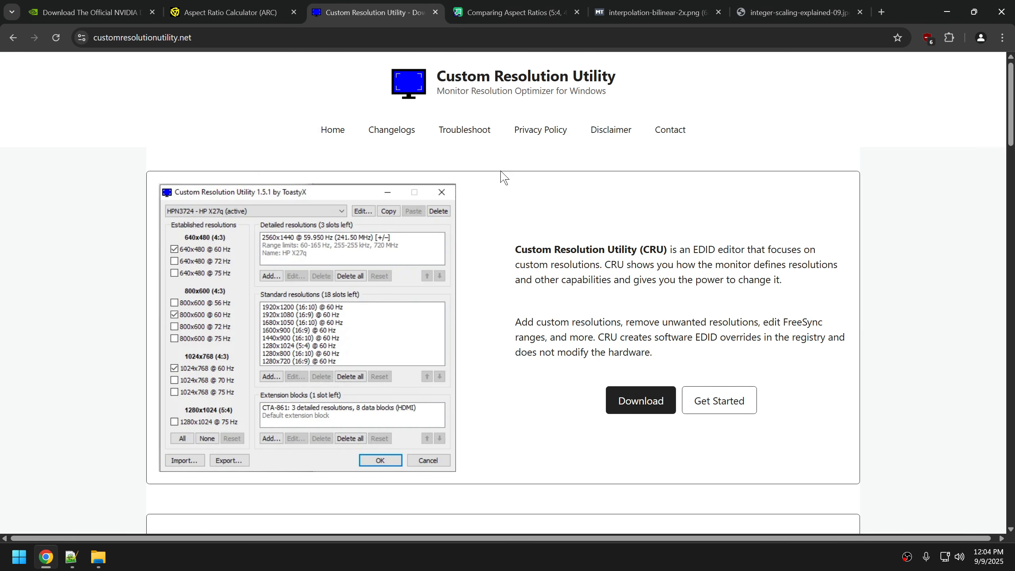
Step: Open the monitortests.com Custom Resolution Utility thread from the Google results and show the downloaded cru-1.5.3.zip in its folder
{"action": "left_click", "coordinate": [16, 38]}
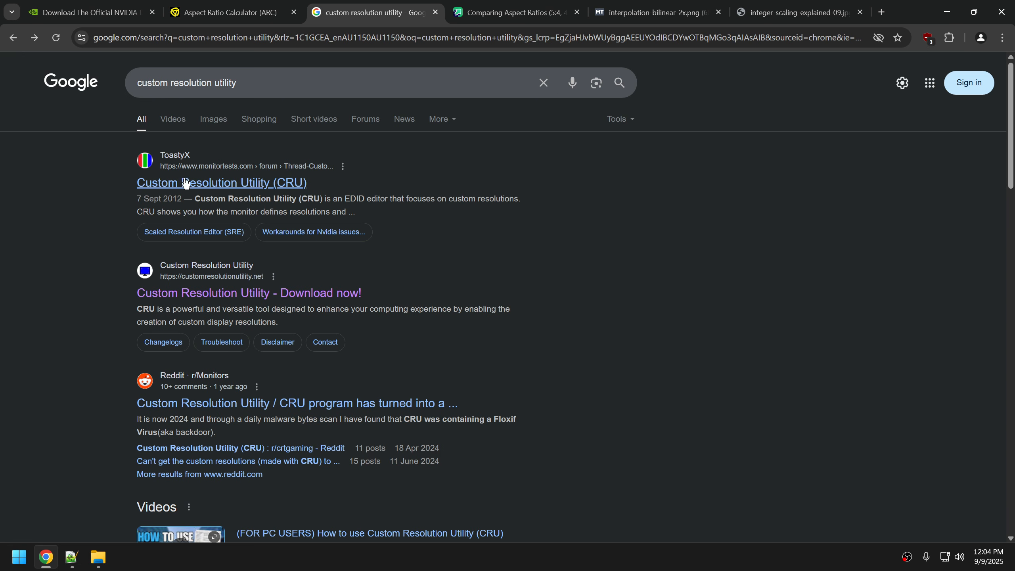
{"action": "left_click", "coordinate": [211, 185]}
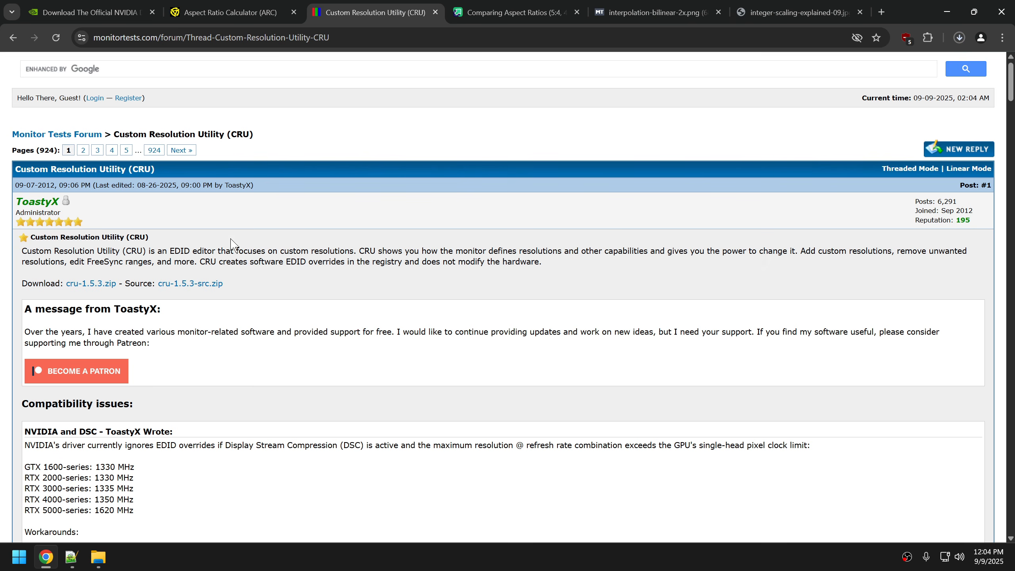
{"action": "left_click", "coordinate": [960, 38]}
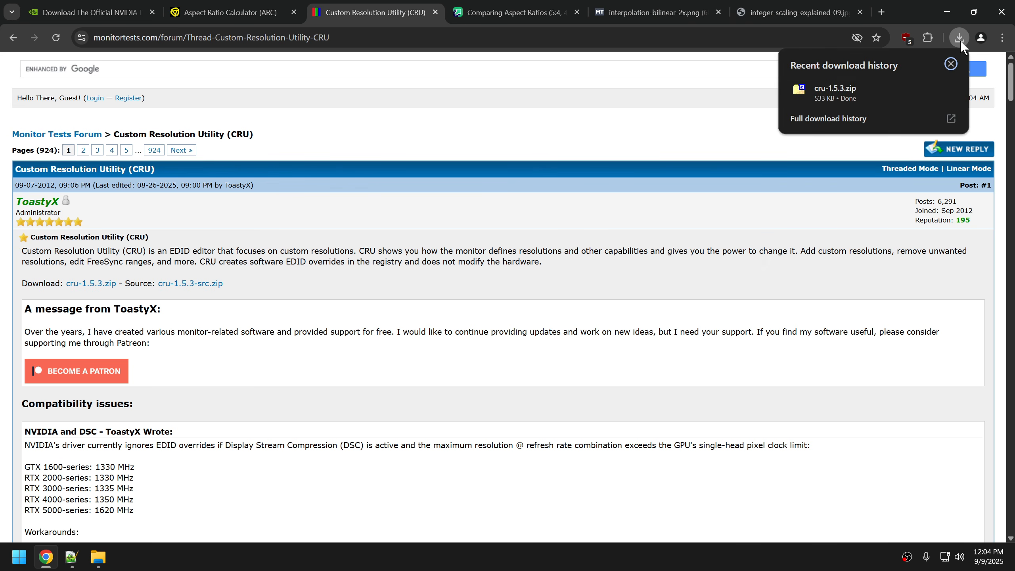
{"action": "left_click", "coordinate": [926, 91]}
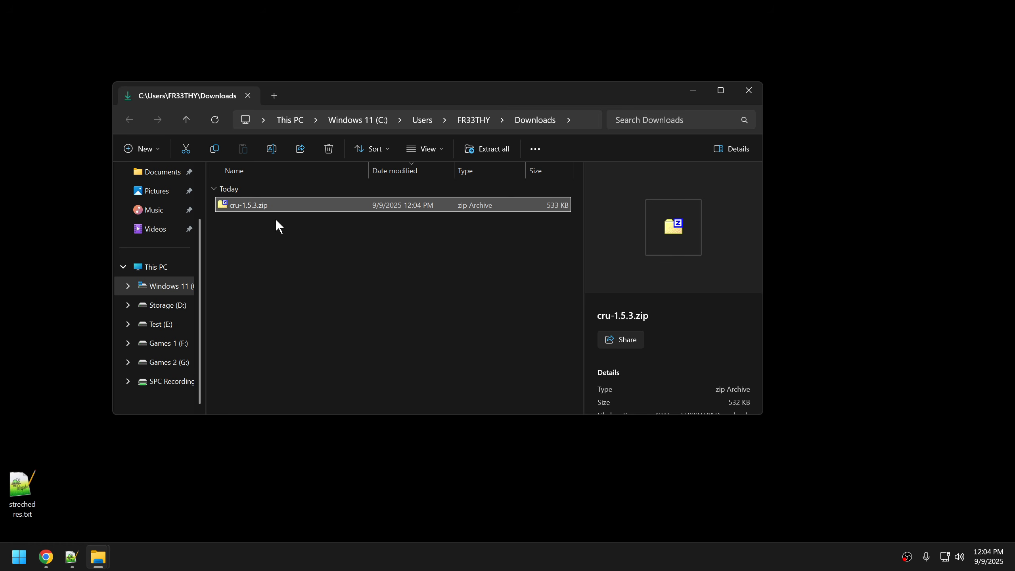
Step: Extract cru-1.5.3.zip into the Downloads folder
{"action": "right_click", "coordinate": [277, 207]}
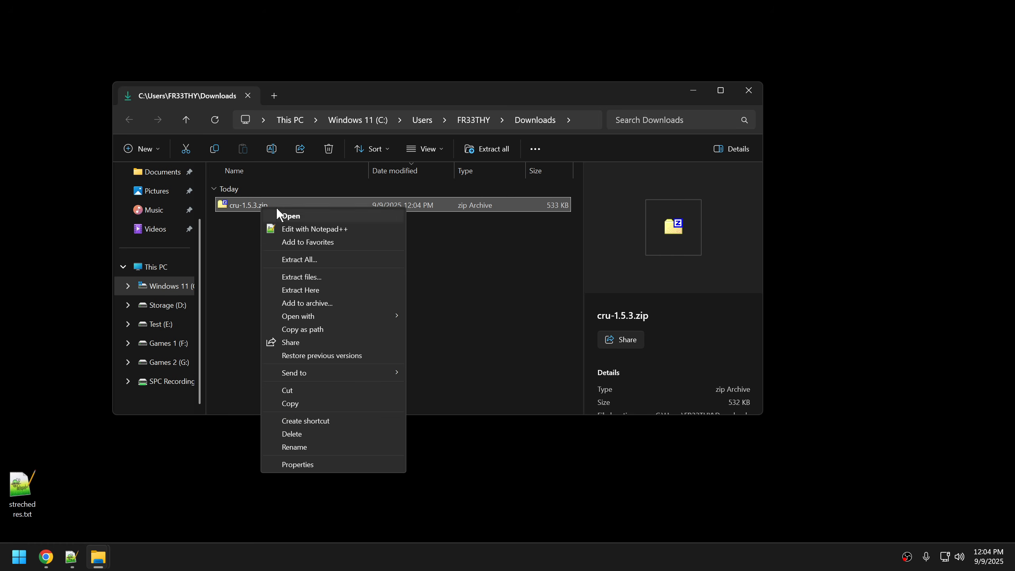
{"action": "left_click", "coordinate": [322, 290]}
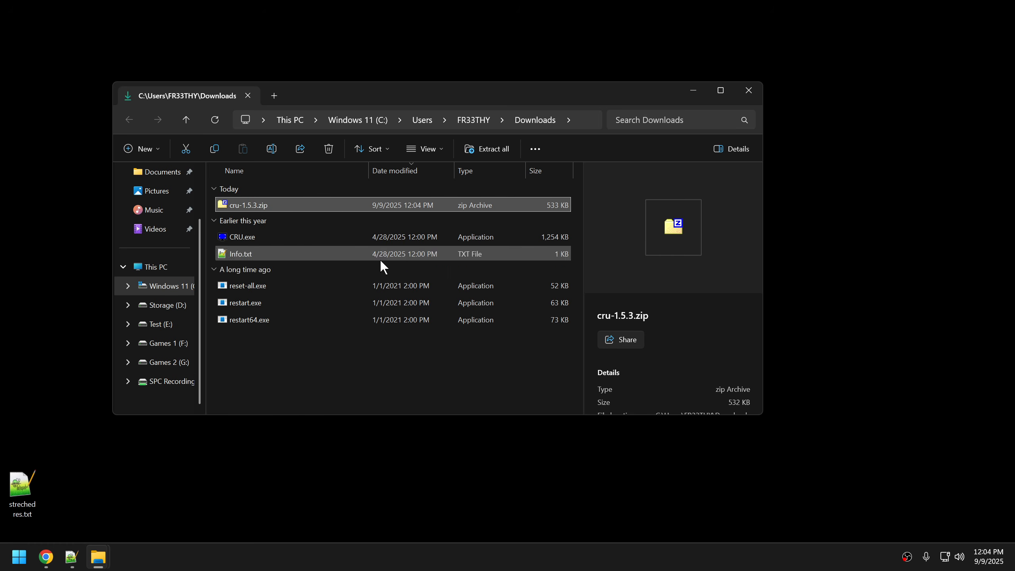
{"action": "left_click", "coordinate": [313, 366]}
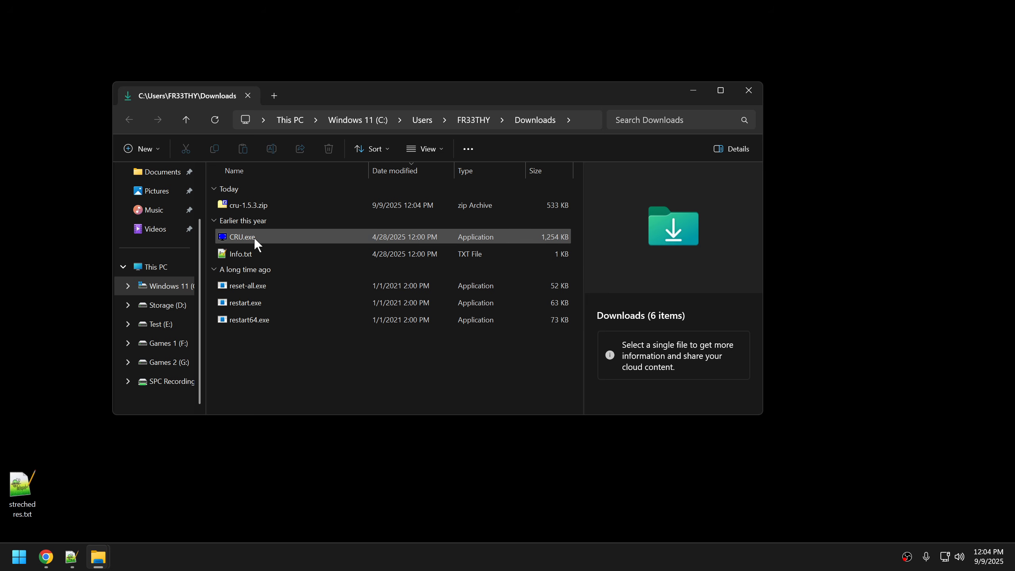
Step: Launch CRU.exe from the Downloads folder, view the monitor's resolution lists and close the utility
{"action": "key", "text": "super+r"}
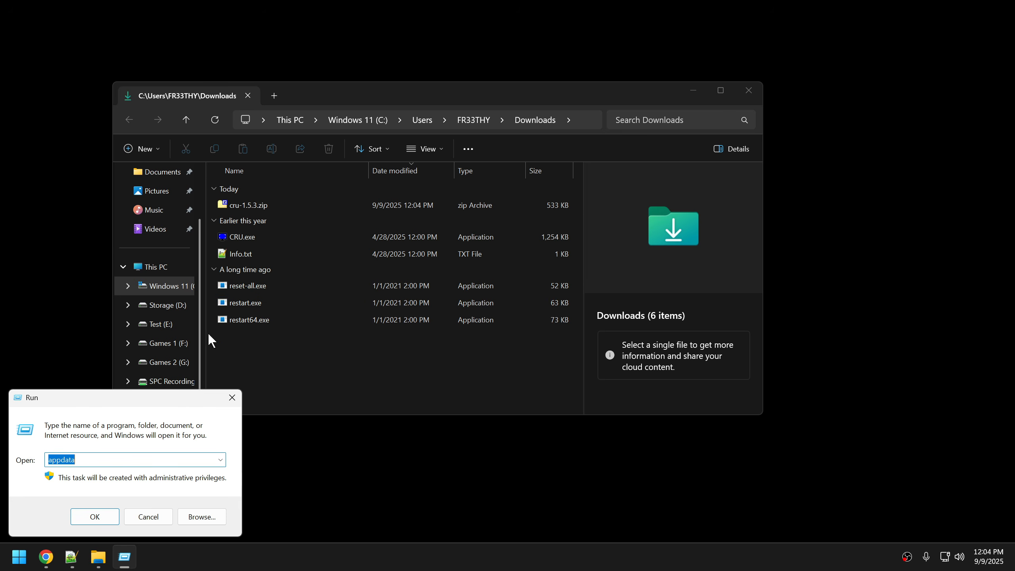
{"action": "left_click", "coordinate": [237, 395]}
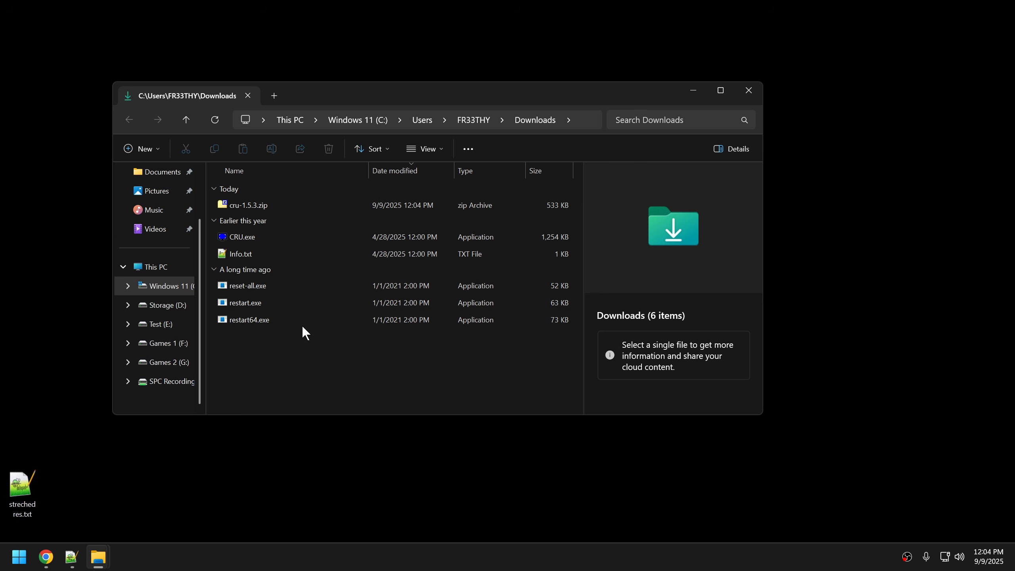
{"action": "left_click_drag", "start_coordinate": [349, 95], "coordinate": [408, 89]}
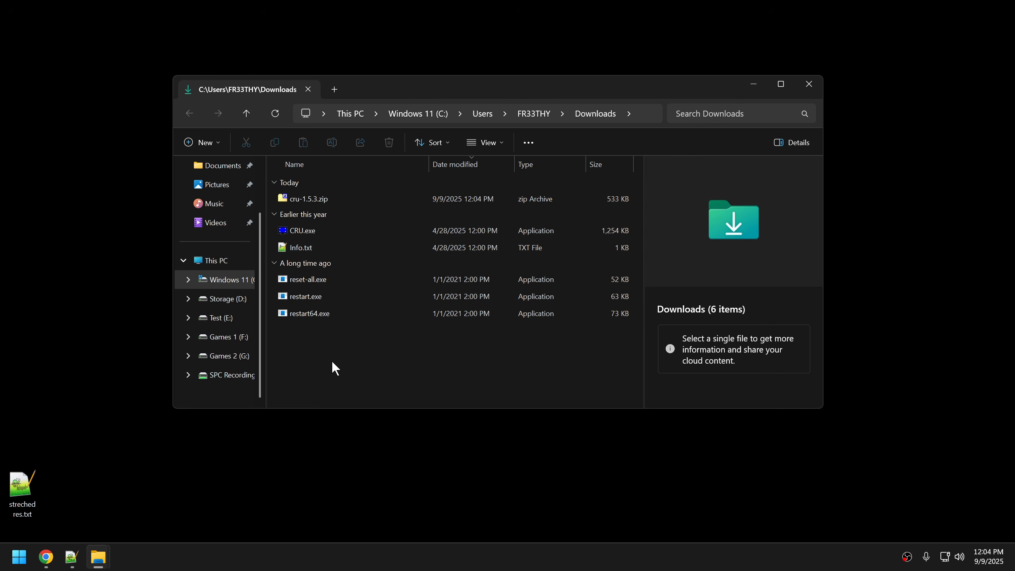
{"action": "double_click", "coordinate": [313, 234]}
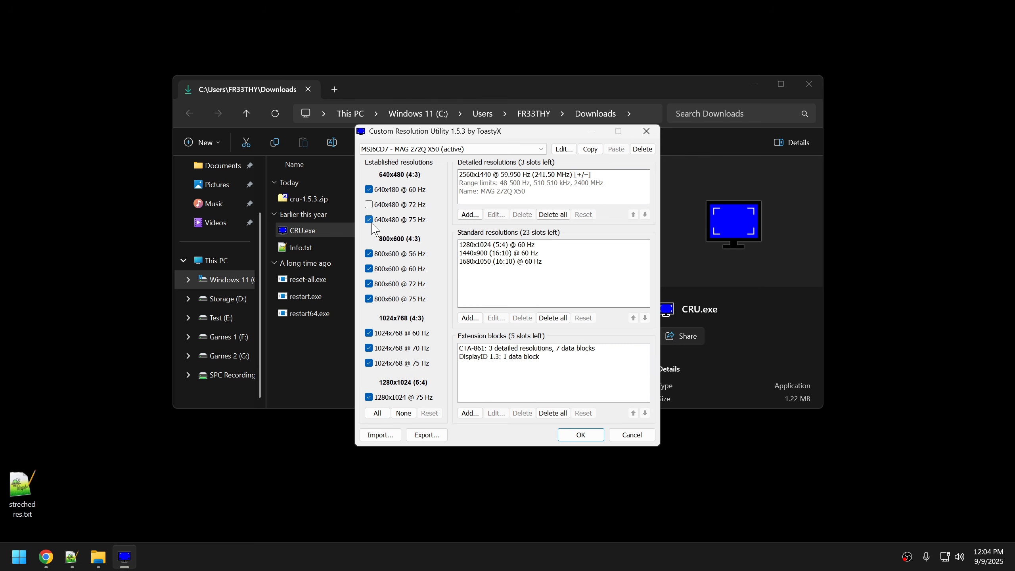
{"action": "left_click", "coordinate": [646, 131]}
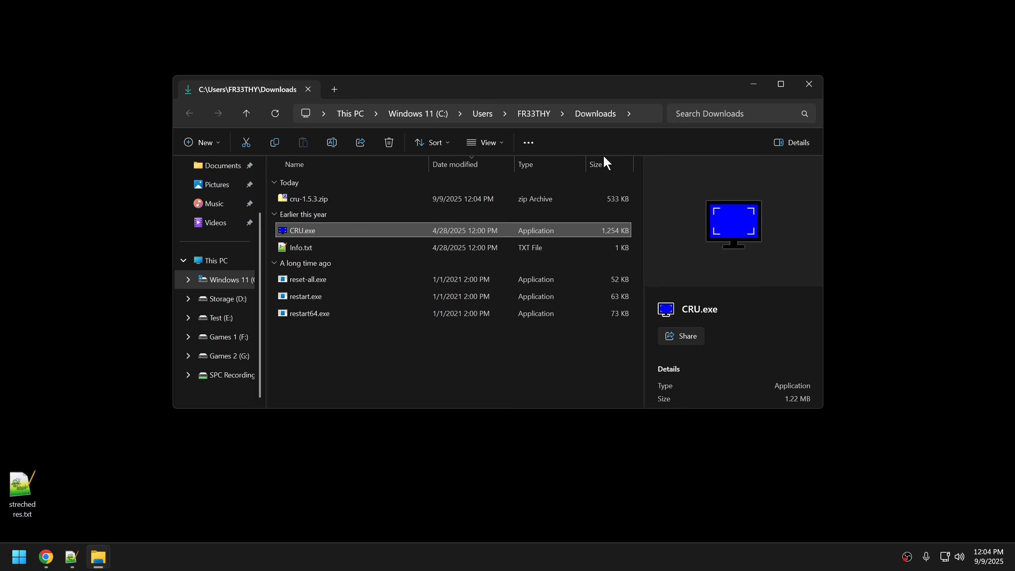
Step: Examine the extracted CRU files, comparing CRU.exe, reset-all.exe, restart.exe and restart64.exe
{"action": "left_click", "coordinate": [366, 377]}
{"action": "left_click", "coordinate": [325, 282]}
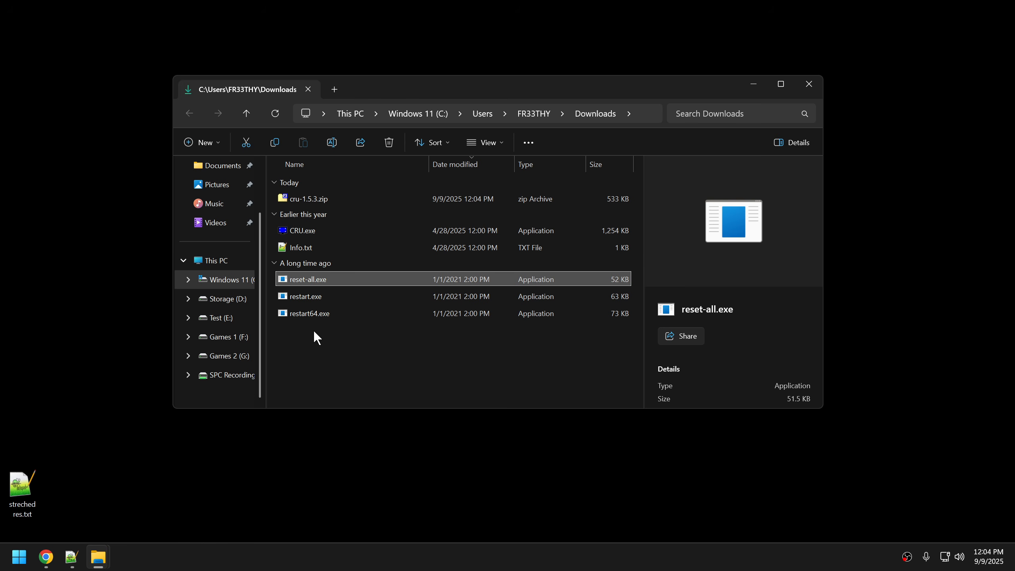
{"action": "left_click", "coordinate": [318, 342]}
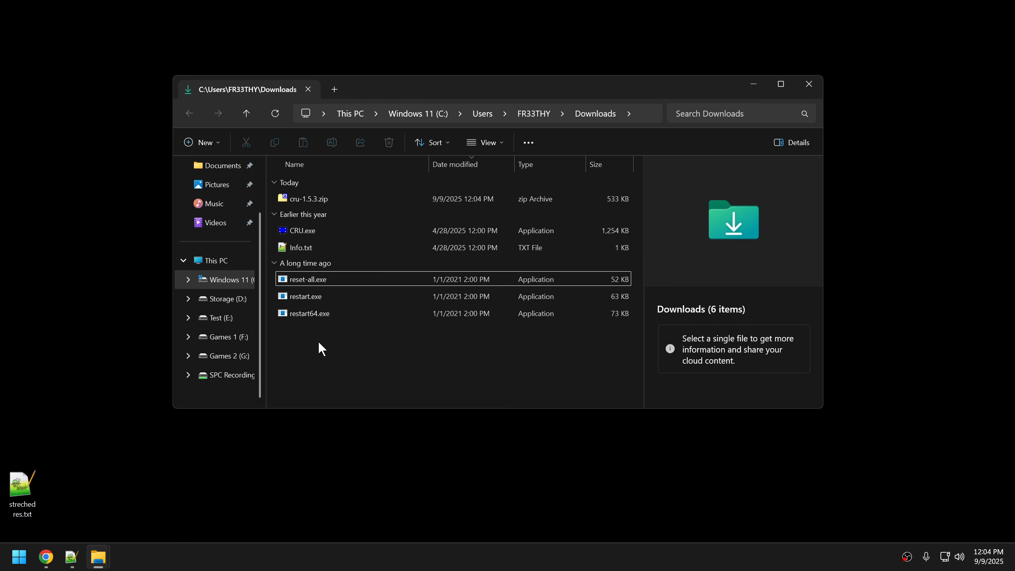
{"action": "left_click", "coordinate": [308, 233]}
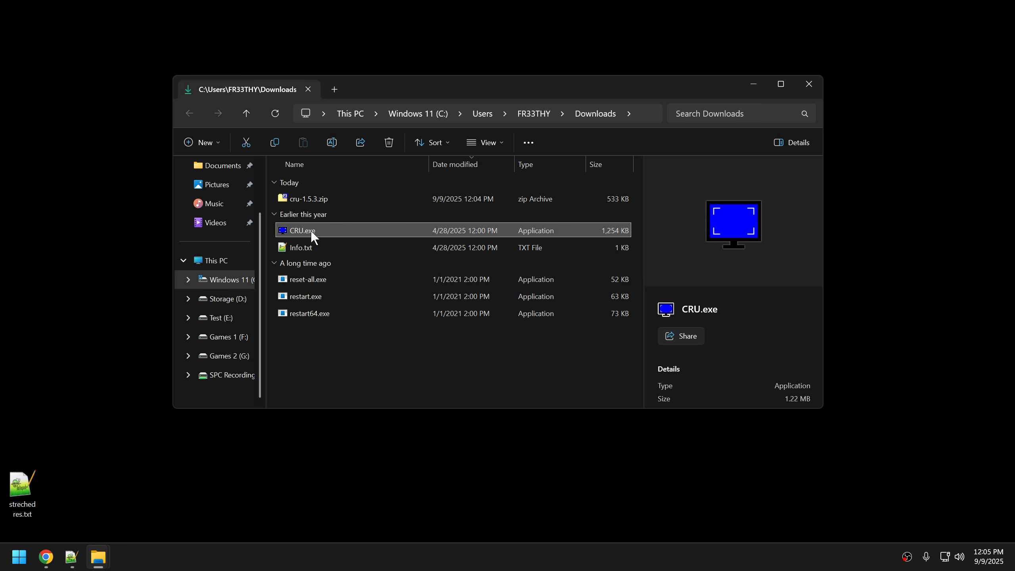
{"action": "left_click", "coordinate": [315, 300]}
{"action": "left_click", "coordinate": [315, 316]}
{"action": "left_click", "coordinate": [311, 296]}
{"action": "left_click", "coordinate": [315, 314]}
{"action": "left_click", "coordinate": [314, 298]}
{"action": "left_click", "coordinate": [316, 316]}
{"action": "left_click", "coordinate": [317, 299]}
{"action": "left_click", "coordinate": [324, 333]}
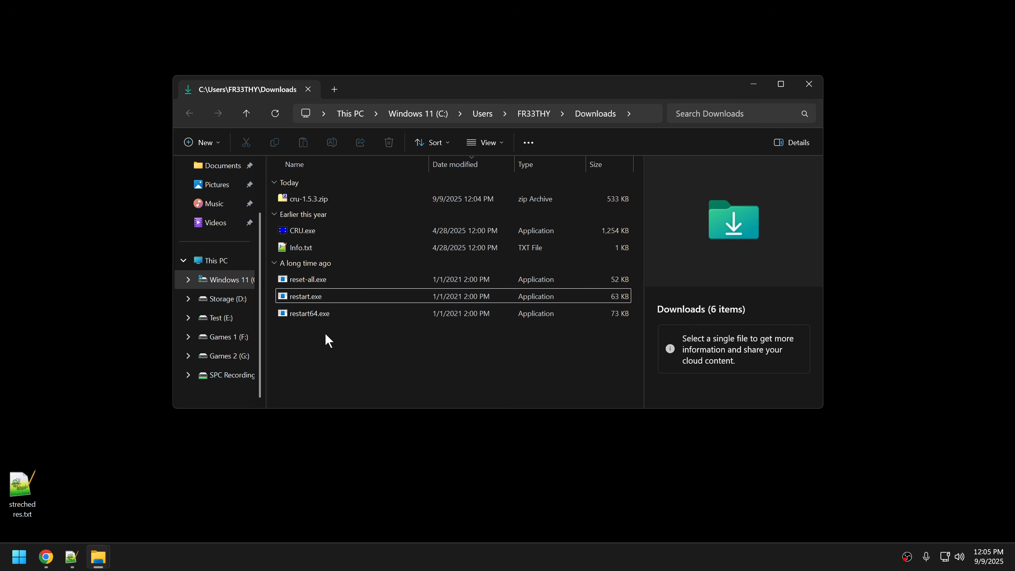
{"action": "left_click", "coordinate": [311, 314]}
Step: Delete restart.exe, Info.txt and cru-1.5.3.zip from the Downloads folder, and move the folder window aside
{"action": "left_click", "coordinate": [311, 296]}
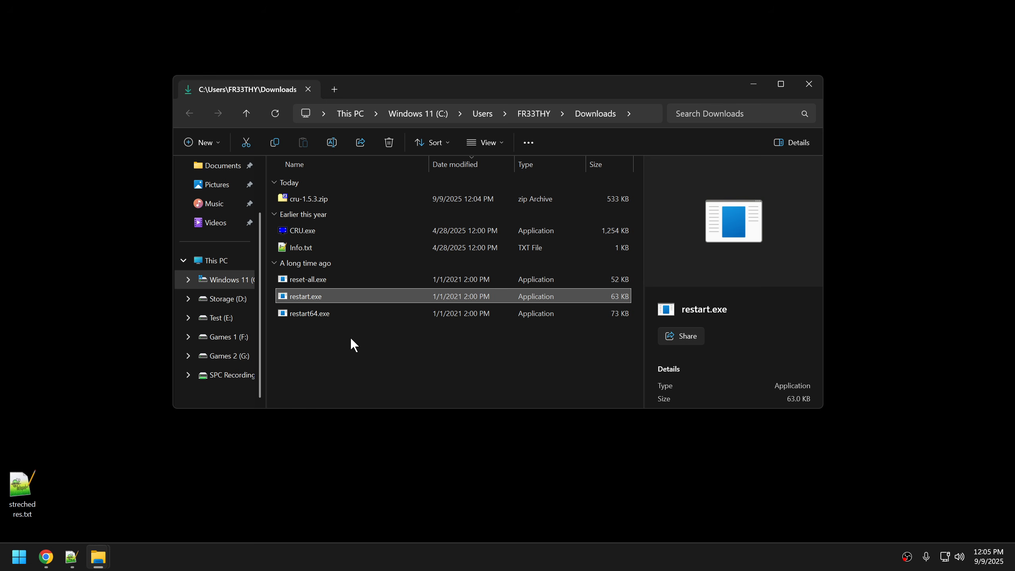
{"action": "key", "text": "Delete"}
{"action": "left_click", "coordinate": [314, 249]}
{"action": "key", "text": "Delete"}
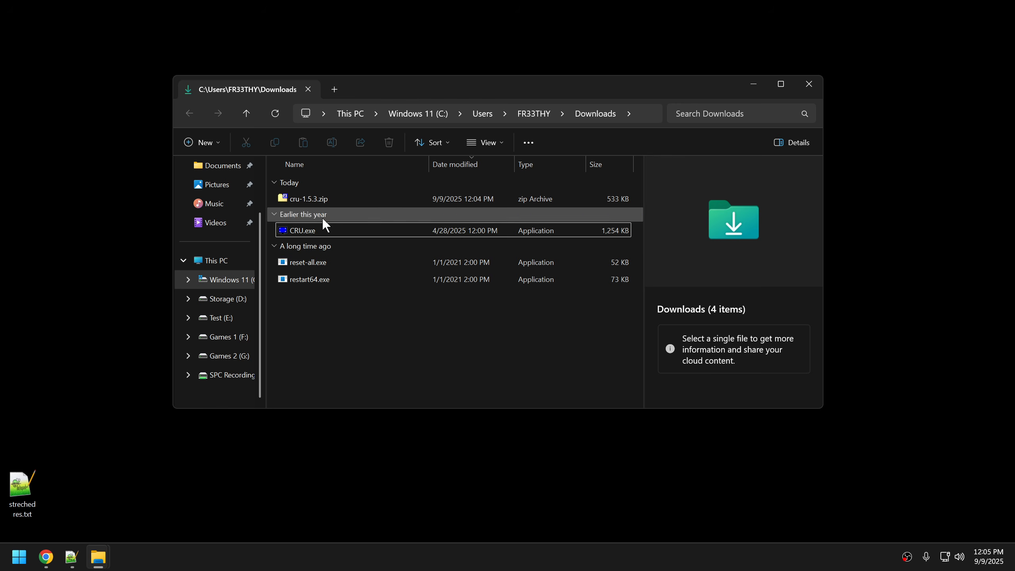
{"action": "left_click", "coordinate": [324, 200]}
{"action": "key", "text": "Delete"}
{"action": "left_click_drag", "start_coordinate": [324, 289], "coordinate": [319, 188]}
{"action": "left_click", "coordinate": [343, 300]}
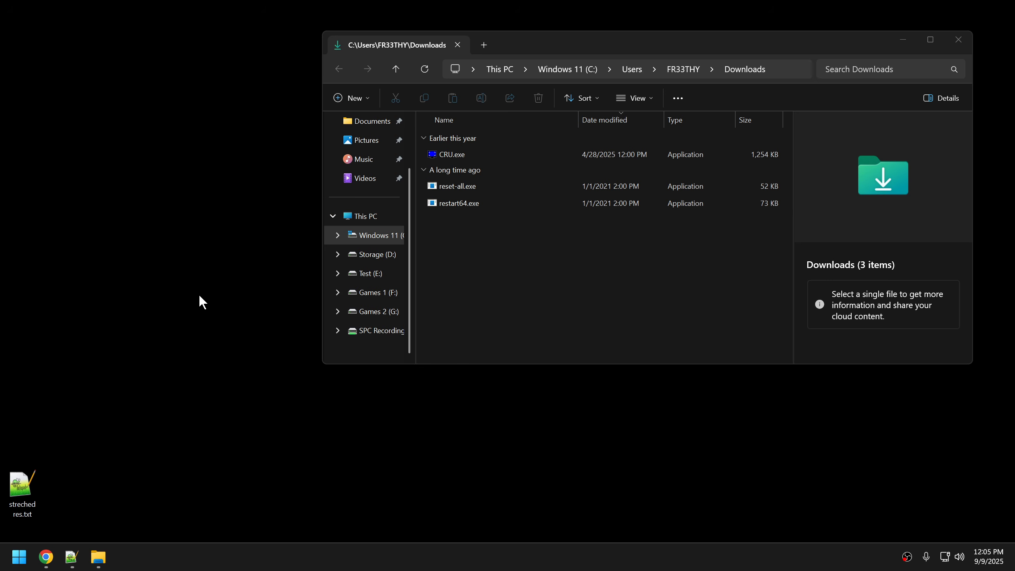
{"action": "left_click", "coordinate": [485, 268]}
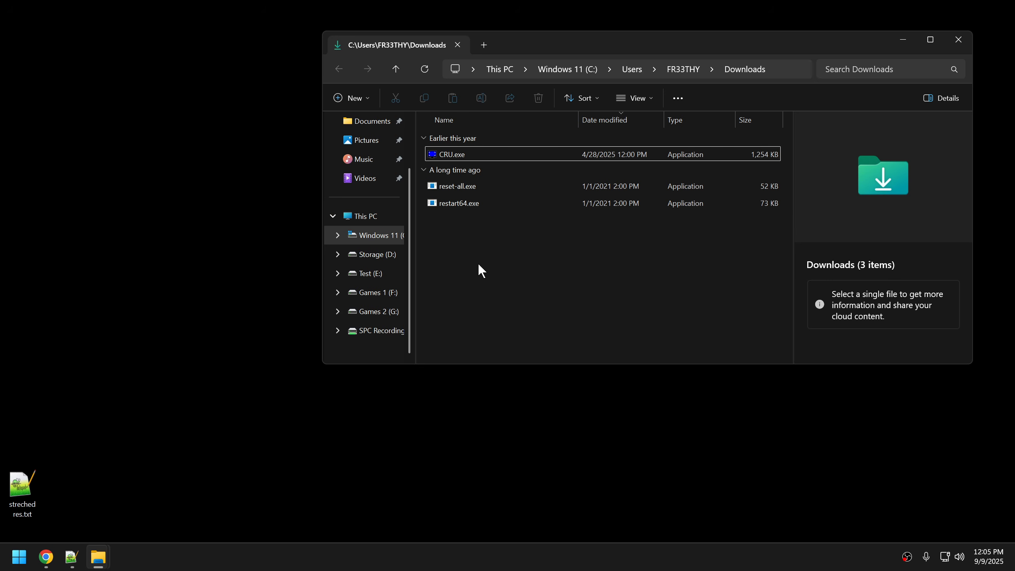
{"action": "left_click", "coordinate": [459, 187]}
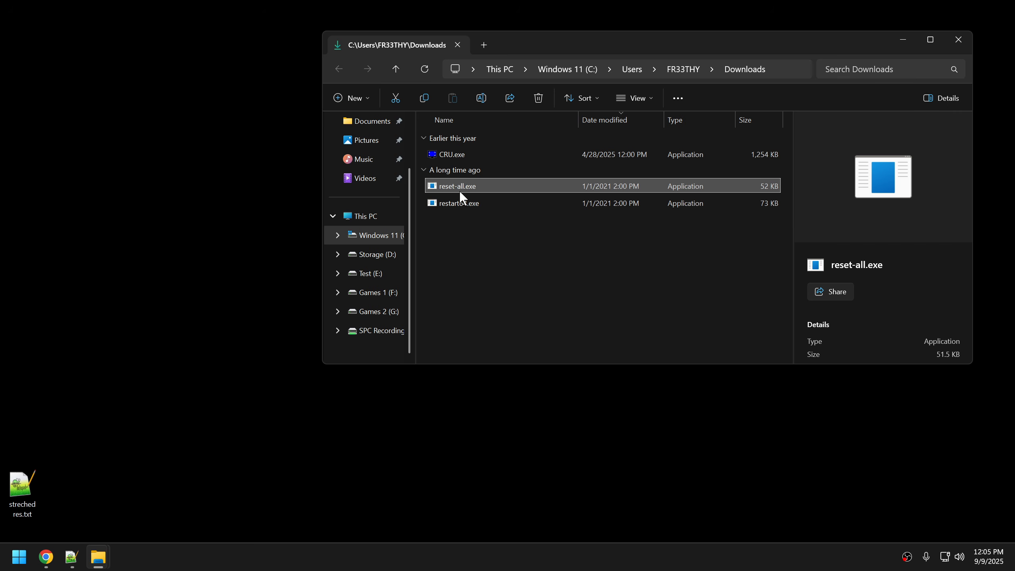
{"action": "left_click", "coordinate": [164, 339]}
Step: Open Device Manager and list devices by connection with hidden devices shown
{"action": "key", "text": "super+x"}
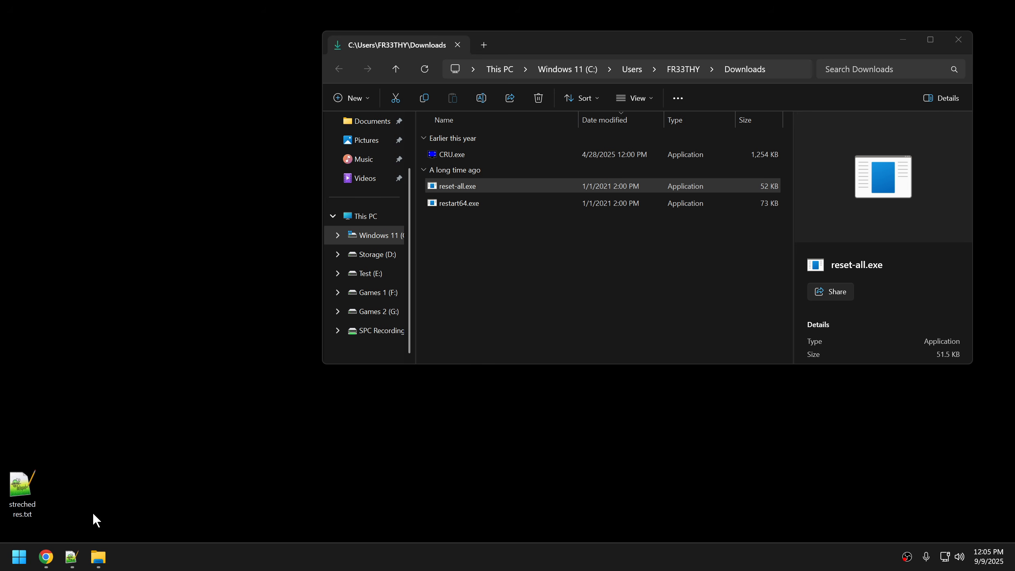
{"action": "left_click", "coordinate": [19, 557]}
{"action": "type", "text": "dev"}
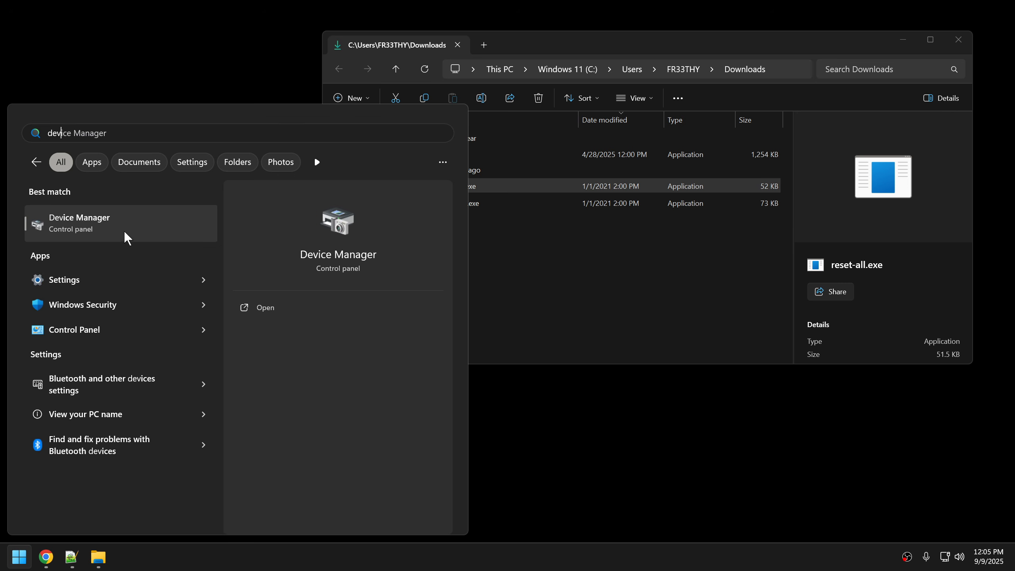
{"action": "left_click", "coordinate": [125, 236]}
{"action": "left_click", "coordinate": [110, 51]}
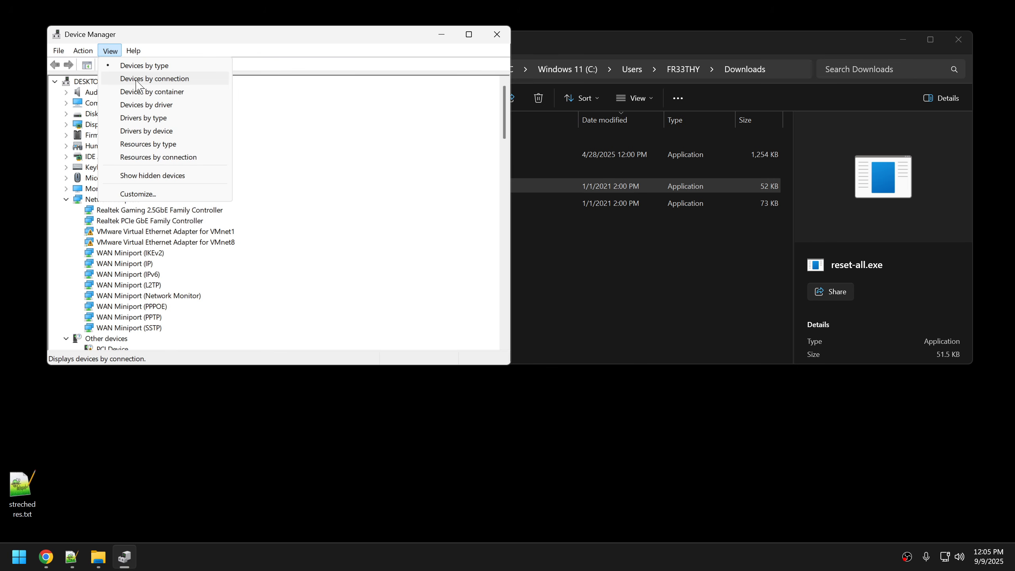
{"action": "left_click", "coordinate": [136, 80]}
{"action": "left_click", "coordinate": [110, 51]}
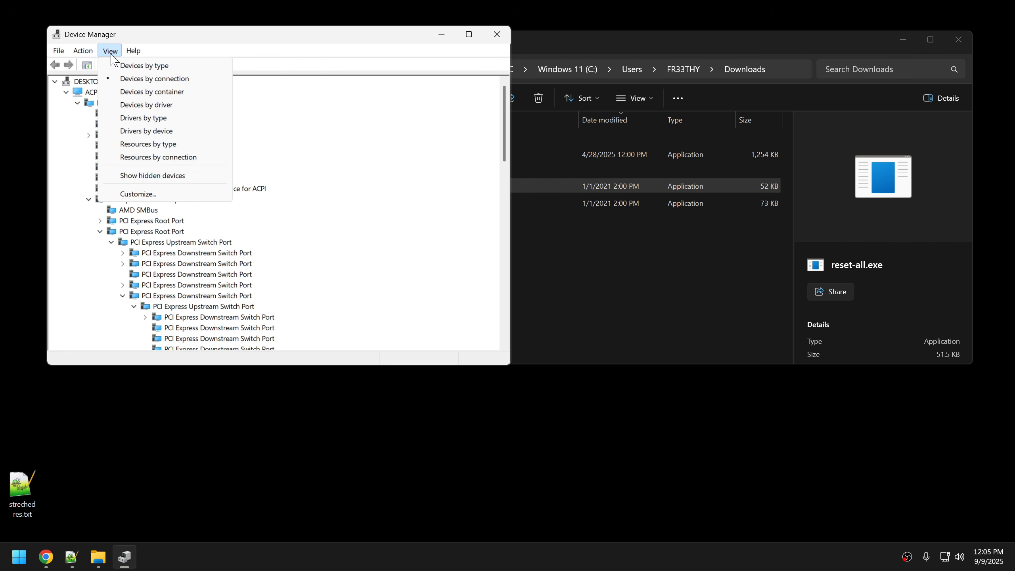
{"action": "left_click", "coordinate": [159, 175]}
Step: Expand the PCI Express Root Port and NVIDIA GeForce RTX 5090, and select the Generic Monitor (MAG 272Q X50)
{"action": "scroll", "coordinate": [119, 183], "scroll_direction": "down", "scroll_amount": 4}
{"action": "left_click", "coordinate": [100, 178]}
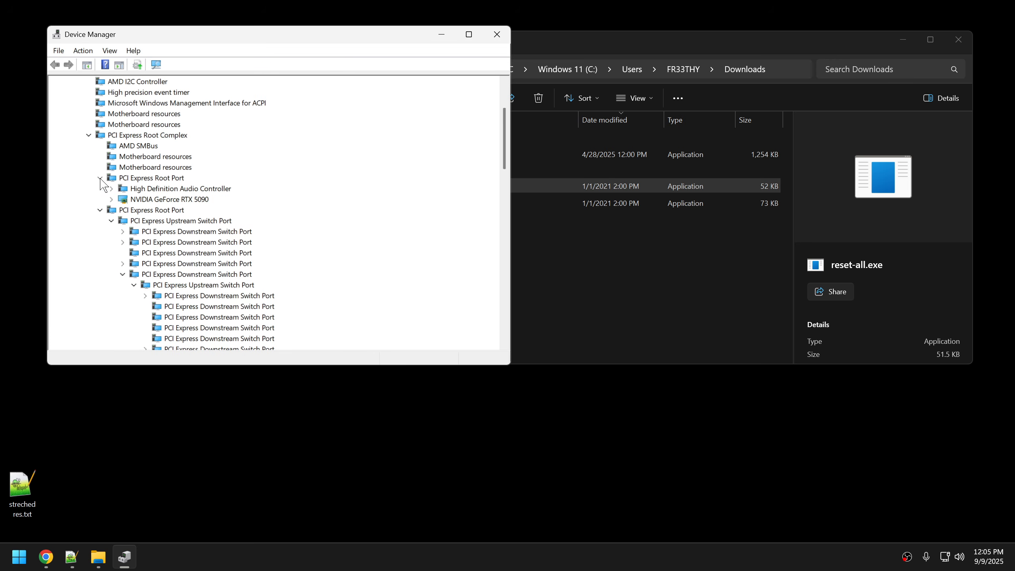
{"action": "left_click", "coordinate": [111, 199]}
{"action": "left_click", "coordinate": [204, 213]}
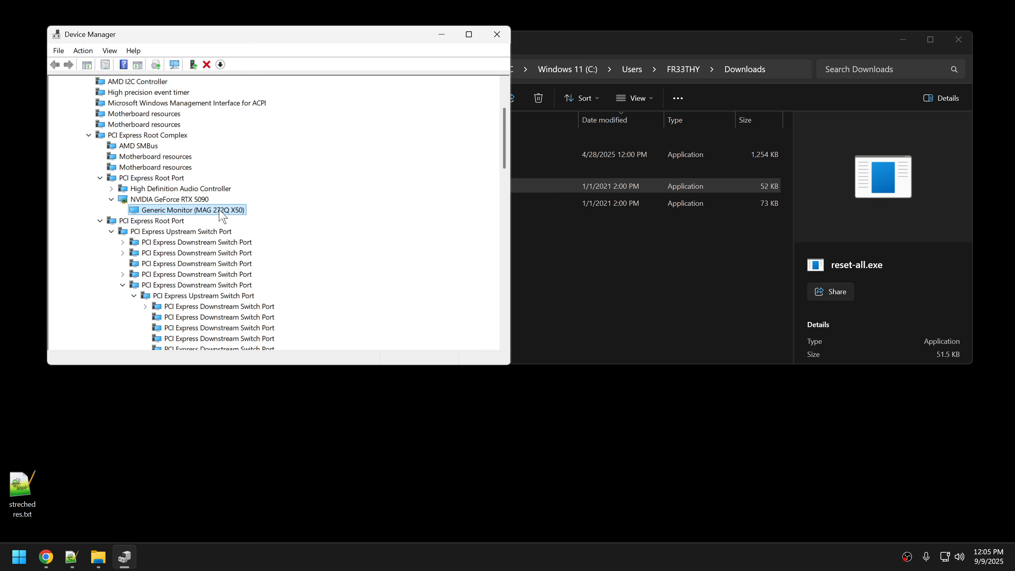
Step: Examine the uninstall option for the Generic Monitor (MAG 272Q X50) alongside CRU.exe and reset-all.exe in the Downloads folder
{"action": "left_click", "coordinate": [539, 236]}
{"action": "left_click", "coordinate": [461, 156]}
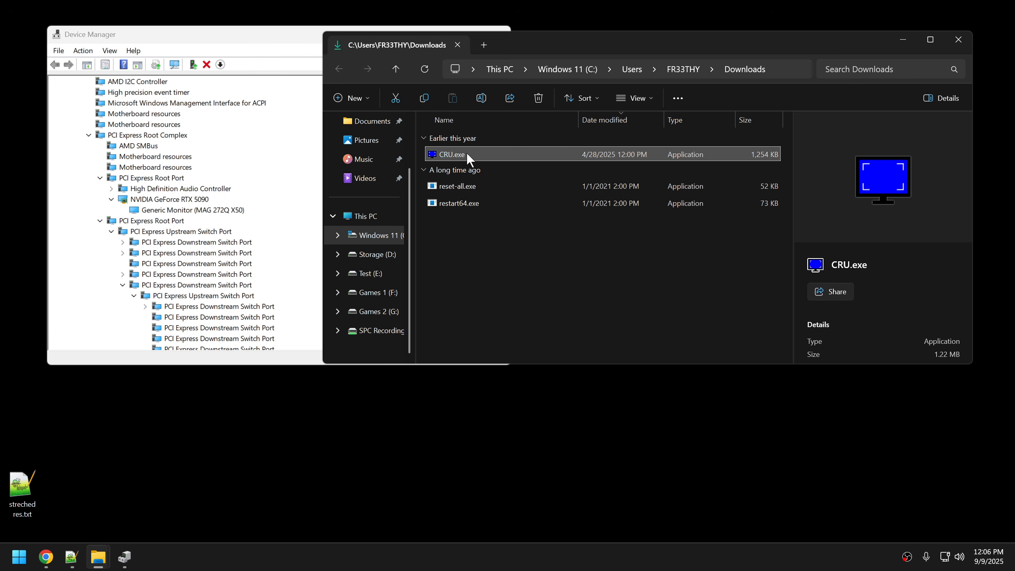
{"action": "left_click", "coordinate": [214, 212]}
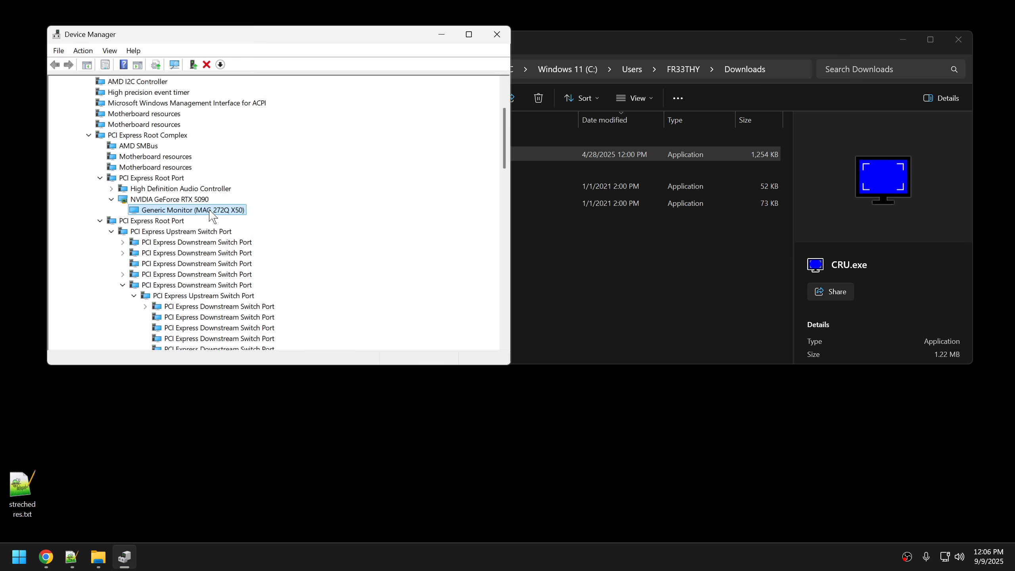
{"action": "left_click", "coordinate": [568, 249]}
{"action": "left_click", "coordinate": [429, 184]}
{"action": "left_click", "coordinate": [254, 36]}
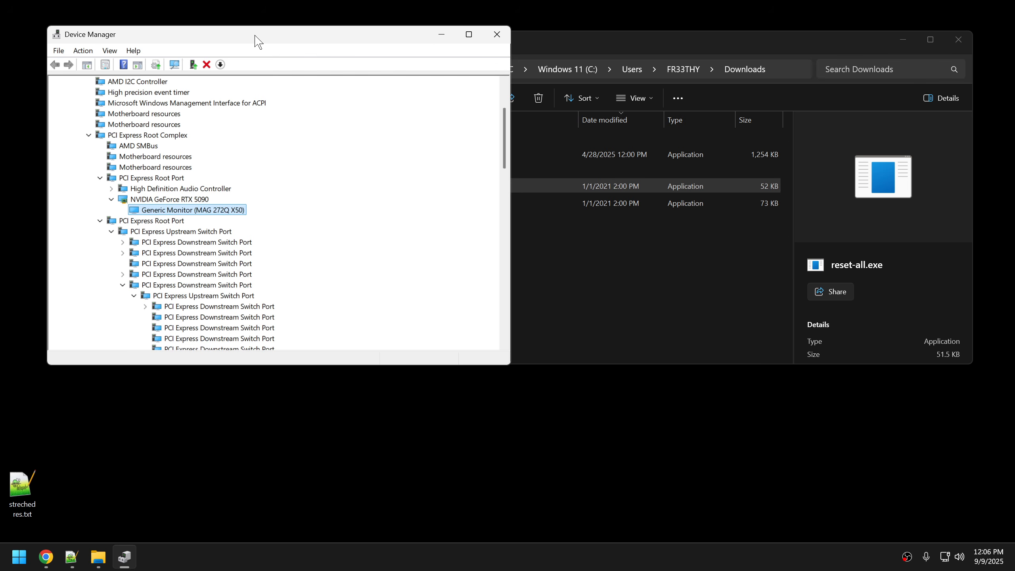
{"action": "right_click", "coordinate": [194, 210]}
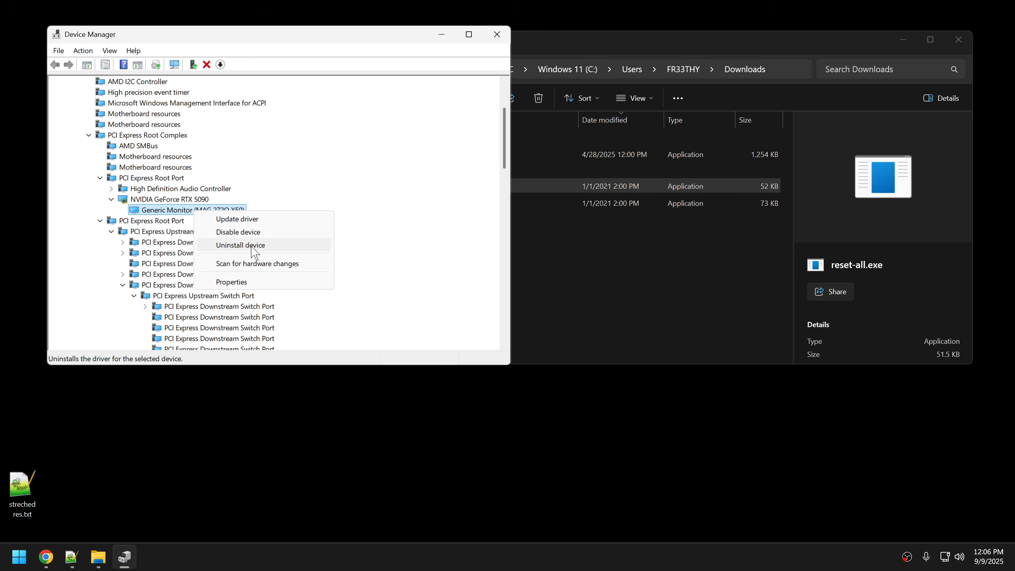
{"action": "left_click", "coordinate": [562, 270]}
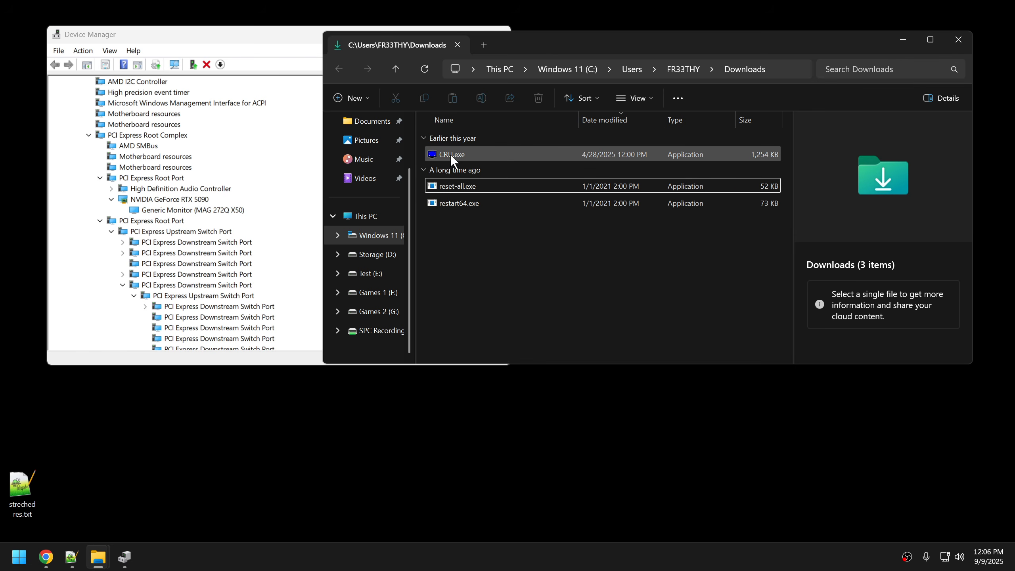
{"action": "left_click", "coordinate": [242, 433]}
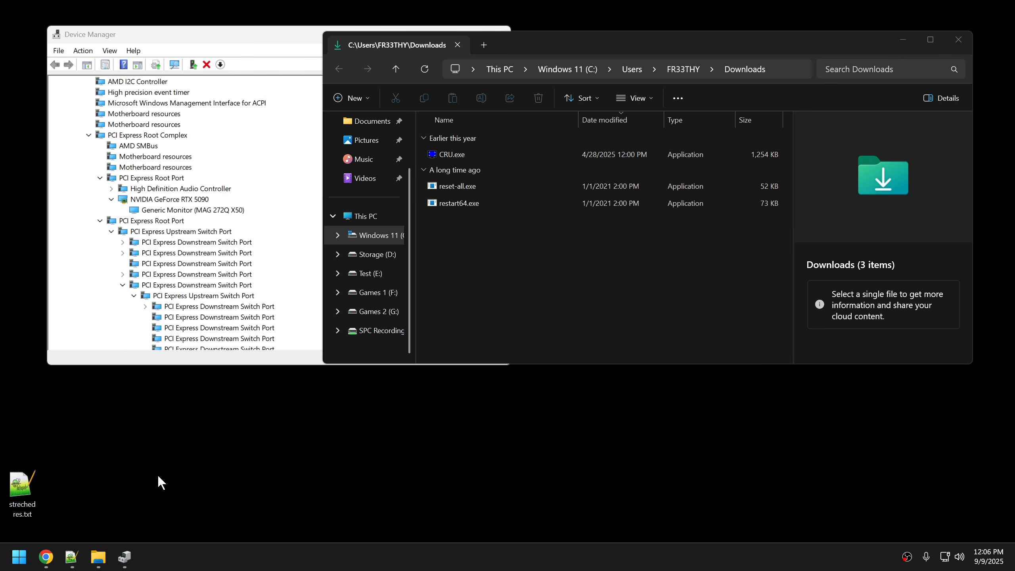
Step: Switch to the streched res.txt notes in Notepad++ and place the cursor at the end of the 2304x1440 16:10 line
{"action": "left_click", "coordinate": [70, 556]}
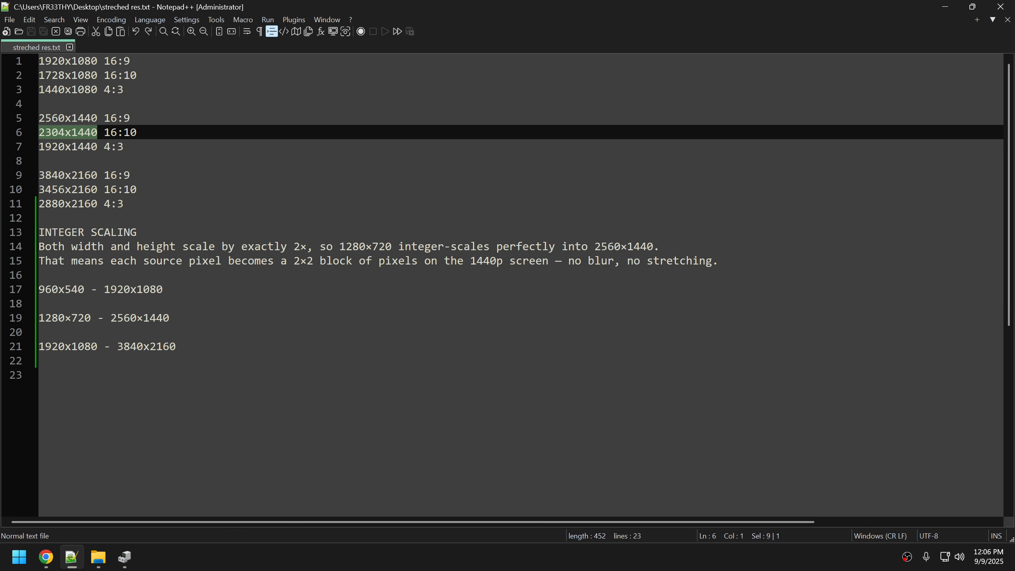
{"action": "left_click", "coordinate": [137, 133]}
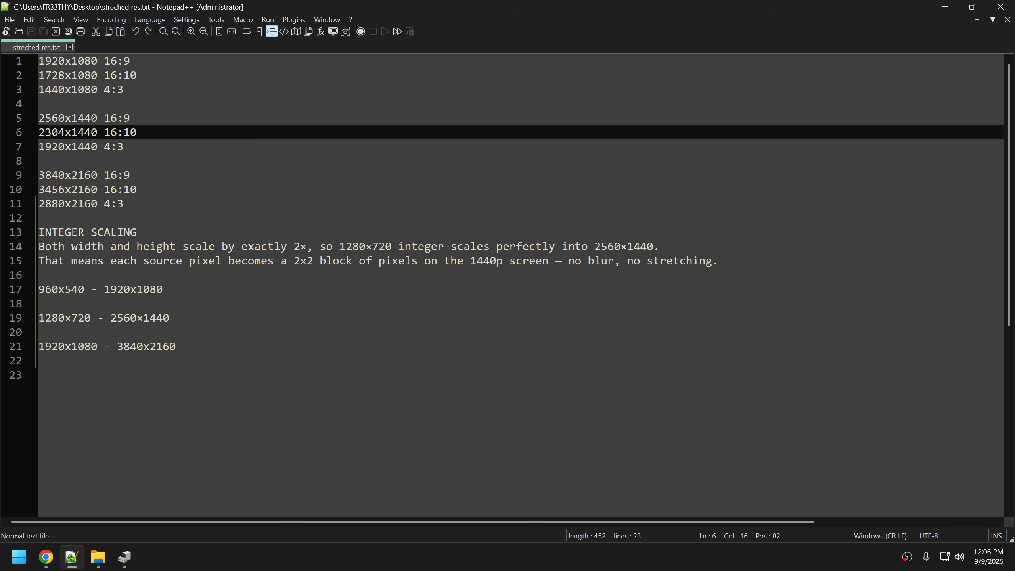
Step: Highlight 1920x1440 in the notes, place the cursor after its 4:3 ratio, and minimize the notes
{"action": "left_click_drag", "start_coordinate": [98, 147], "coordinate": [39, 147]}
{"action": "left_click", "coordinate": [123, 147]}
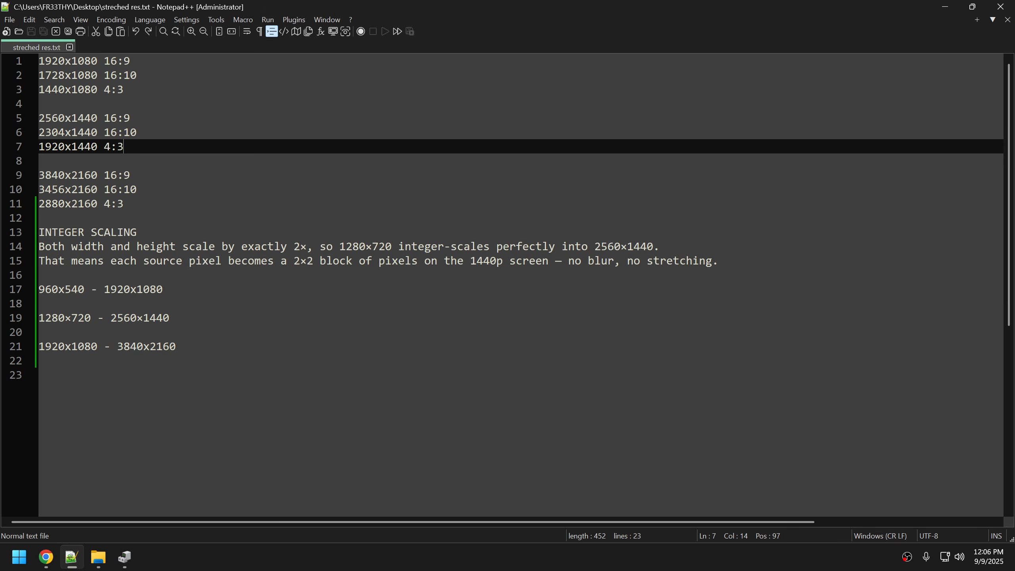
{"action": "left_click", "coordinate": [944, 7]}
Step: Close Device Manager and open NVIDIA Control Panel from the desktop
{"action": "right_click", "coordinate": [247, 442]}
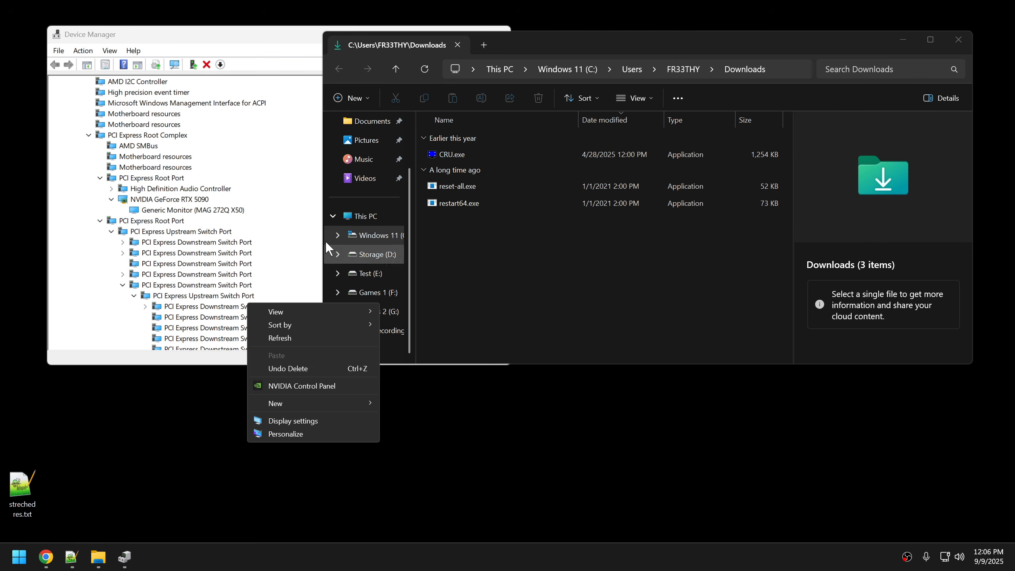
{"action": "left_click", "coordinate": [280, 40]}
{"action": "left_click", "coordinate": [496, 34]}
{"action": "right_click", "coordinate": [207, 380]}
{"action": "left_click", "coordinate": [278, 468]}
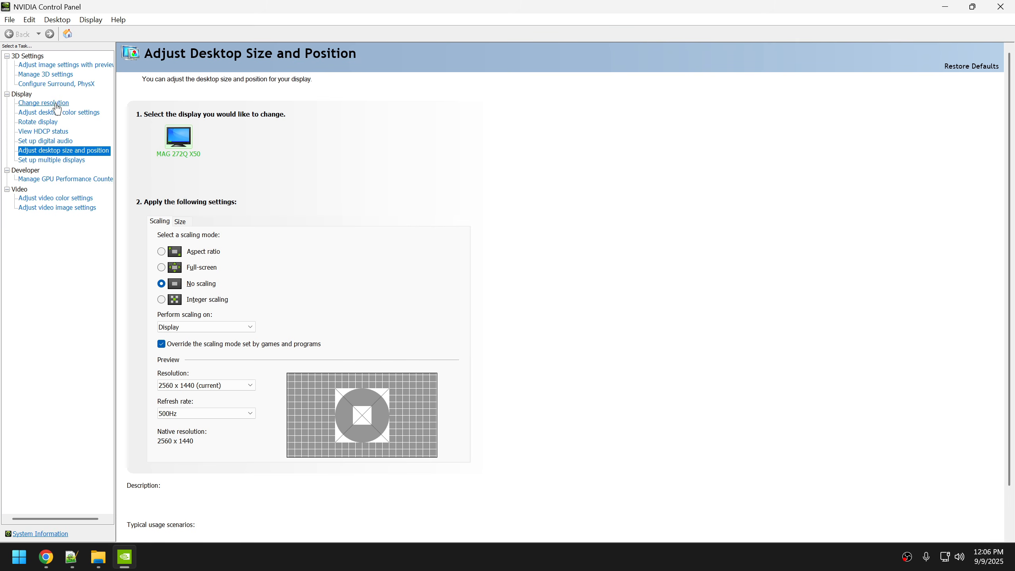
Step: Change the display resolution to the 1920 × 1440 PC mode and keep the new desktop configuration
{"action": "left_click", "coordinate": [56, 105]}
{"action": "scroll", "coordinate": [281, 304], "scroll_direction": "down", "scroll_amount": 2}
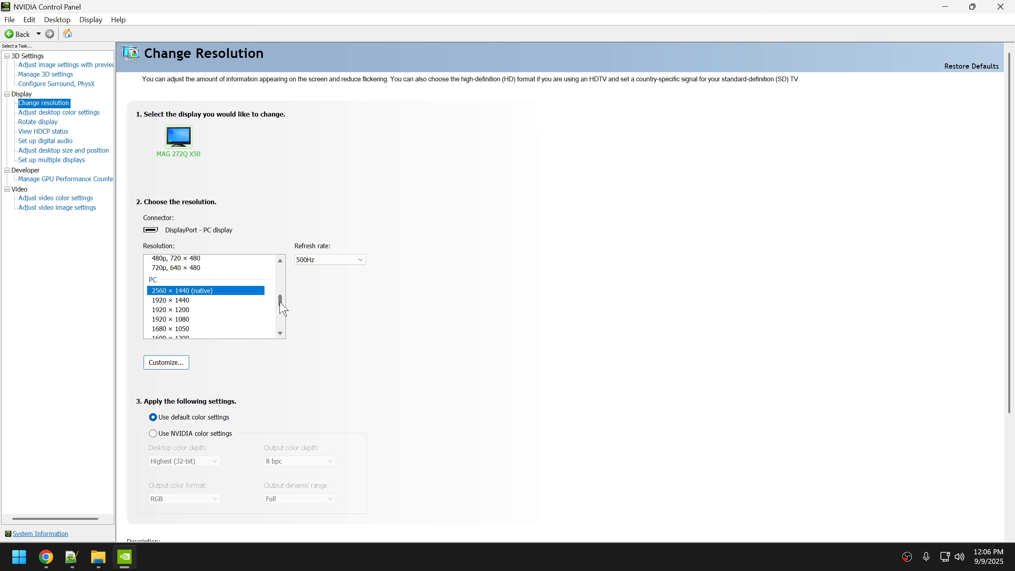
{"action": "left_click", "coordinate": [185, 300]}
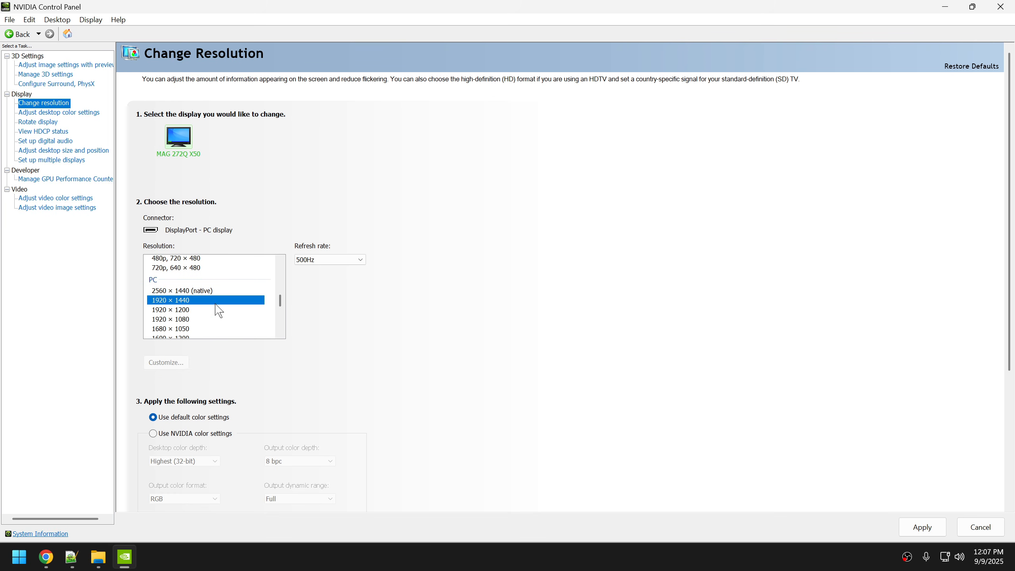
{"action": "left_click", "coordinate": [921, 527]}
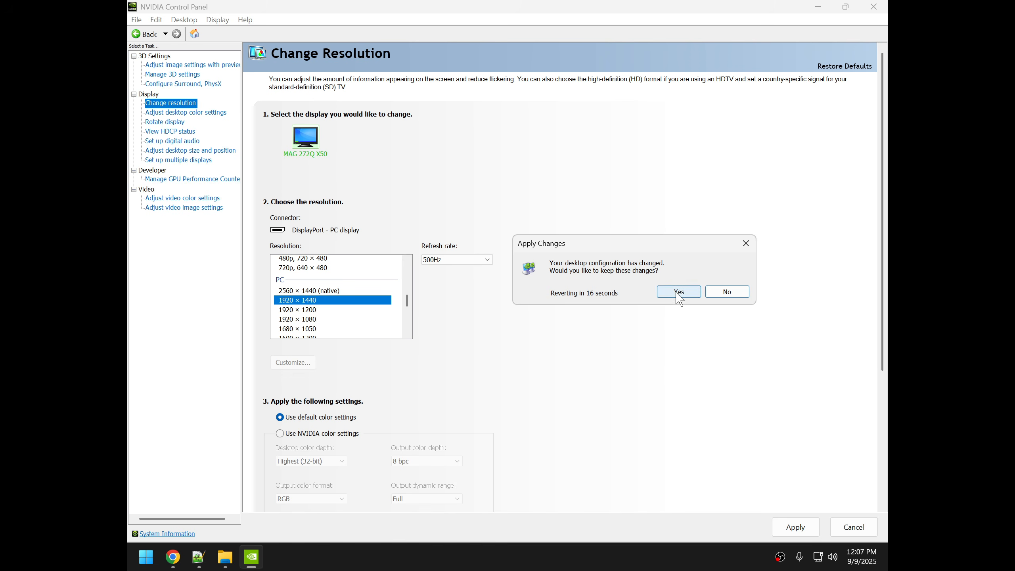
{"action": "left_click", "coordinate": [675, 292]}
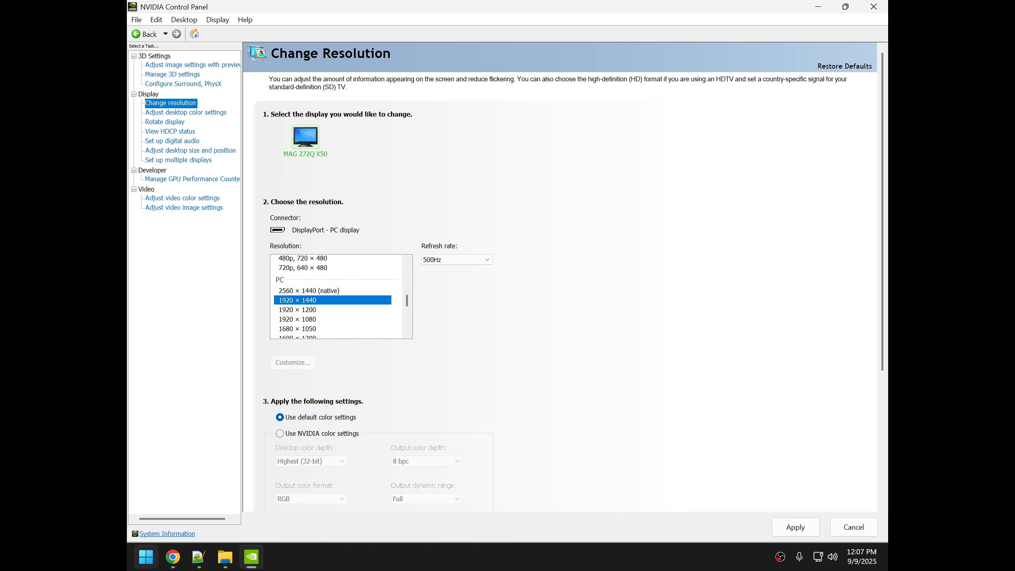
Step: Check the desktop mode and active signal mode in the Windows advanced display settings, then close Settings
{"action": "key", "text": "super"}
{"action": "type", "text": "sec"}
{"action": "left_click", "coordinate": [257, 284]}
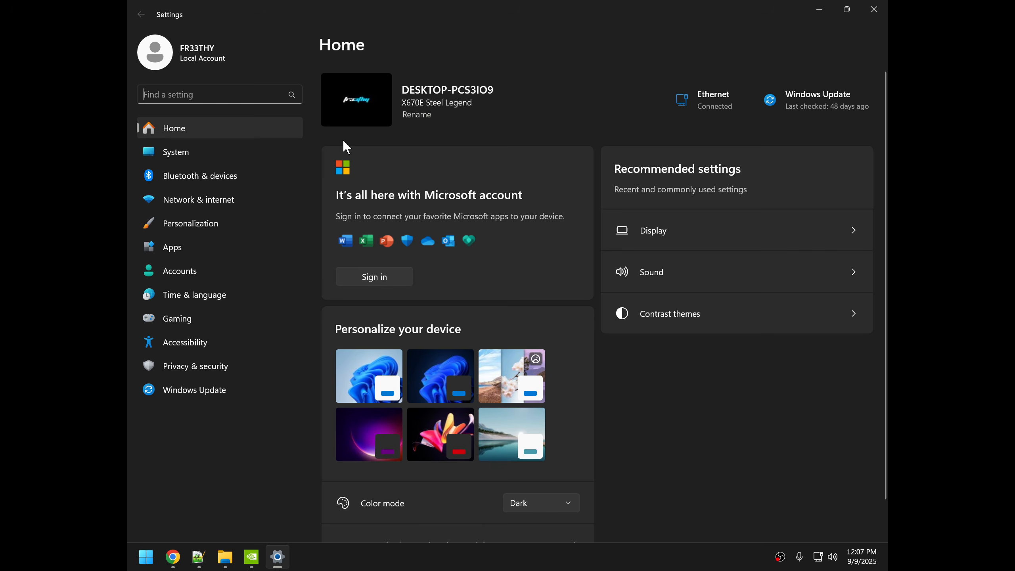
{"action": "left_click", "coordinate": [275, 153]}
{"action": "left_click", "coordinate": [409, 164]}
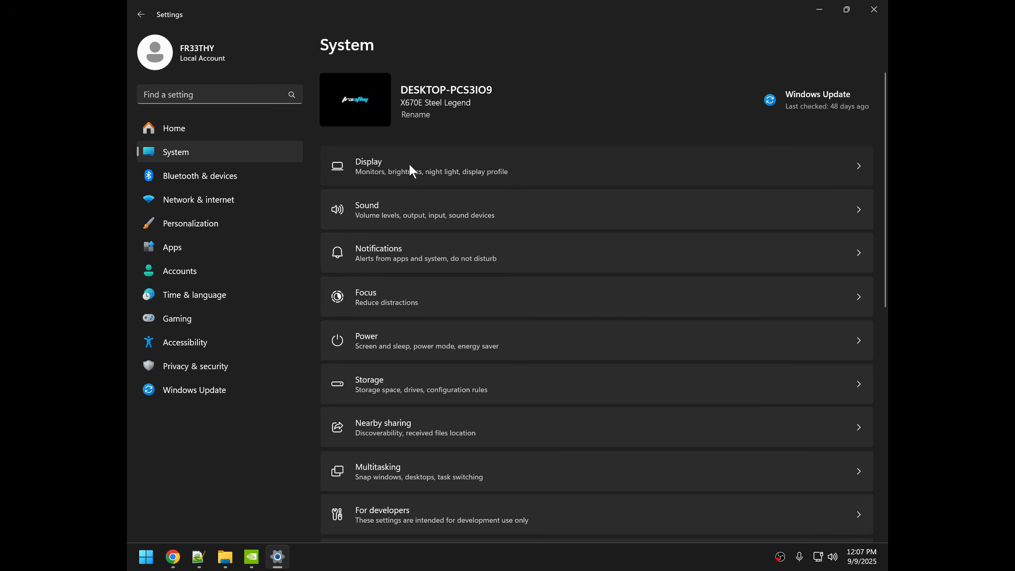
{"action": "scroll", "coordinate": [556, 496], "scroll_direction": "down", "scroll_amount": 5}
{"action": "left_click", "coordinate": [487, 463]}
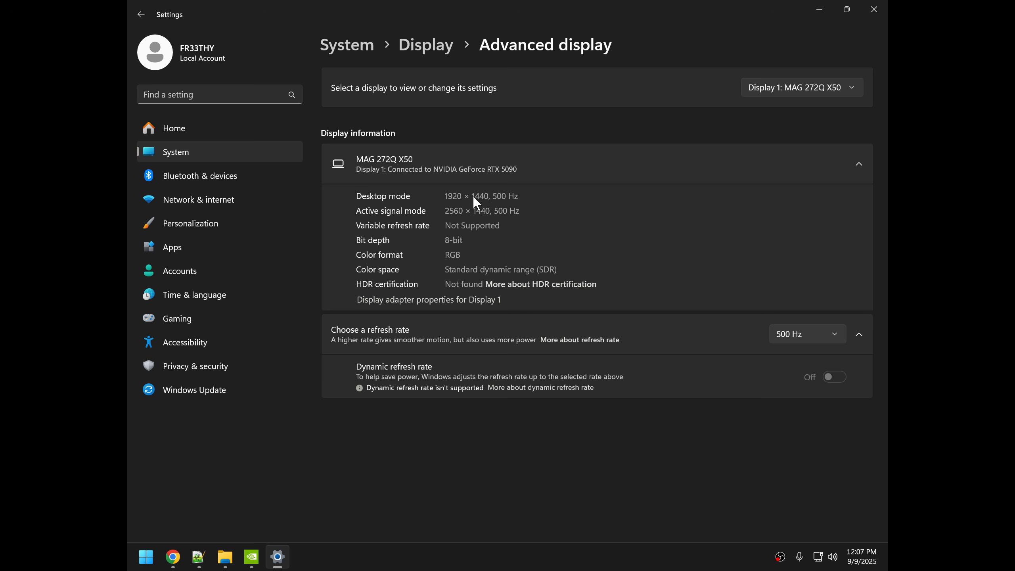
{"action": "left_click", "coordinate": [873, 9]}
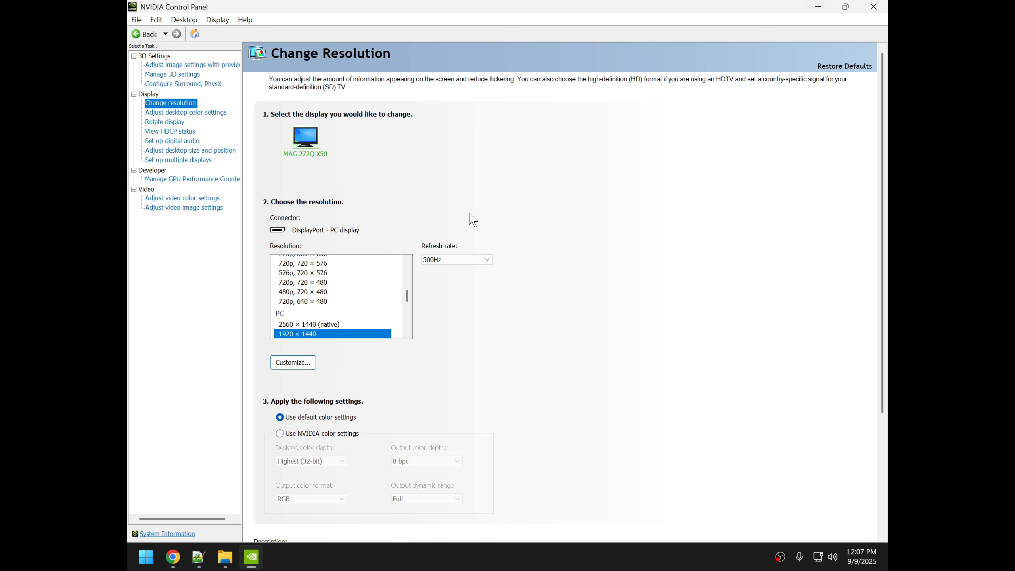
Step: Switch to the streched res.txt notes and highlight the 2560x1440 line, then the 2304x1440 16:10 and 1920x1440 4:3 lines
{"action": "left_click", "coordinate": [202, 563]}
{"action": "key", "text": "Down"}
{"action": "key", "text": "Up"}
{"action": "key", "text": "shift+Up"}
{"action": "key", "text": "shift+Home"}
{"action": "left_click_drag", "start_coordinate": [260, 118], "coordinate": [165, 118]}
{"action": "left_click_drag", "start_coordinate": [253, 147], "coordinate": [165, 133]}
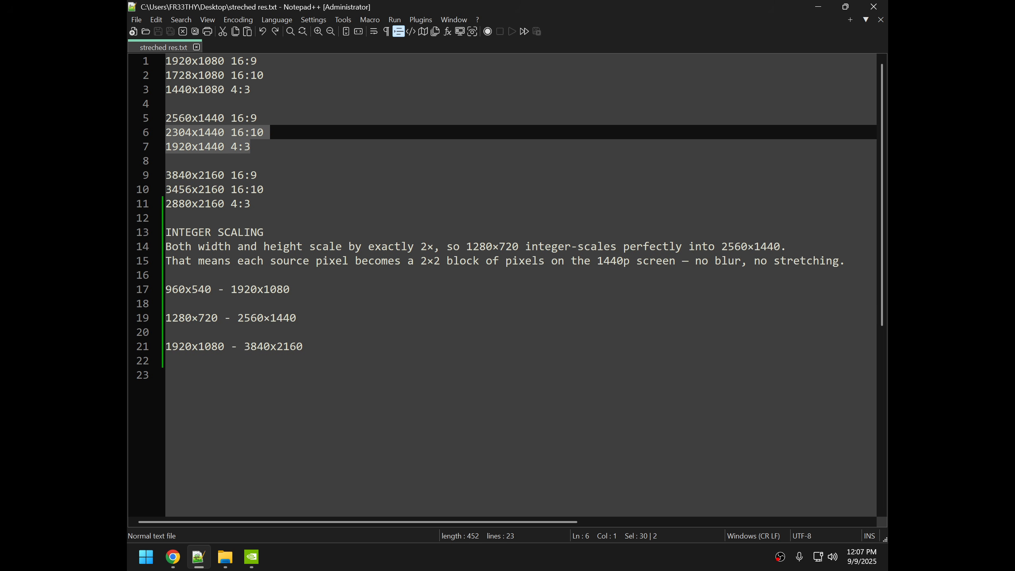
{"action": "left_click", "coordinate": [253, 147]}
{"action": "left_click_drag", "start_coordinate": [254, 147], "coordinate": [165, 133]}
{"action": "left_click", "coordinate": [251, 149]}
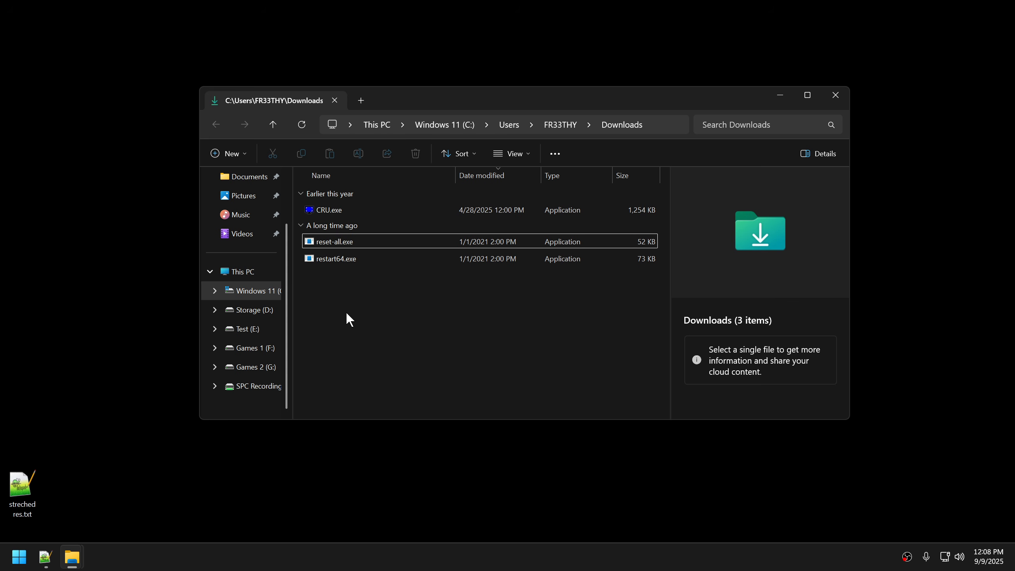
Step: Launch CRU.exe from the Downloads folder
{"action": "left_click", "coordinate": [334, 211]}
{"action": "left_click", "coordinate": [342, 303]}
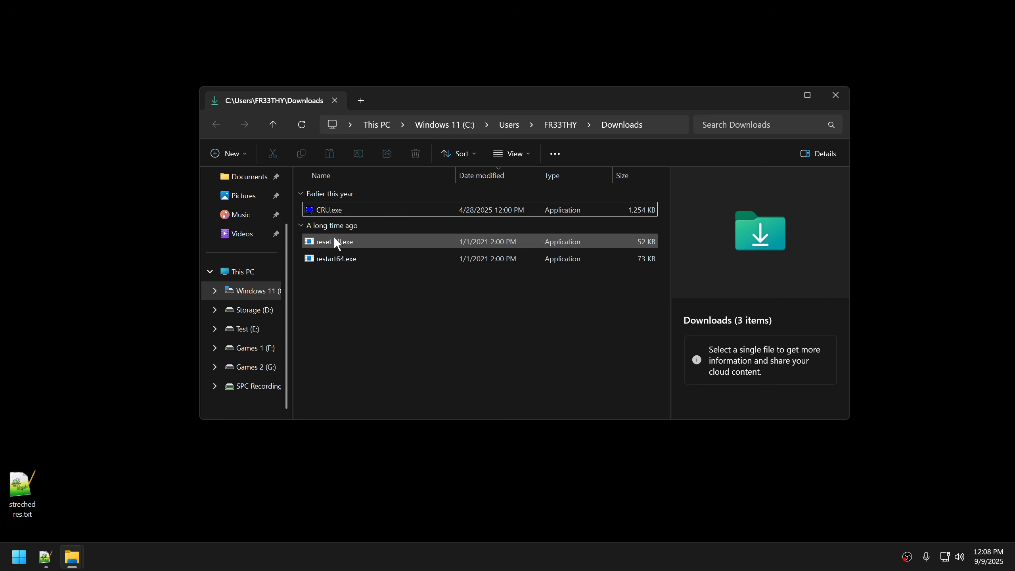
{"action": "right_click", "coordinate": [325, 208]}
{"action": "left_click", "coordinate": [355, 230]}
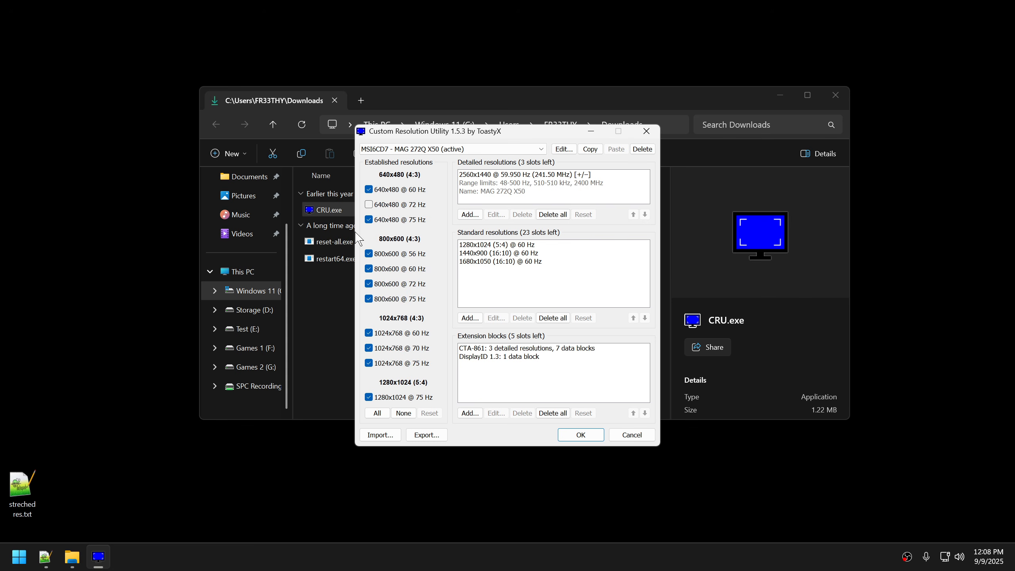
Step: Choose MSI6CD7 - MAG 272Q X50 (active) as the display to edit
{"action": "left_click", "coordinate": [438, 149]}
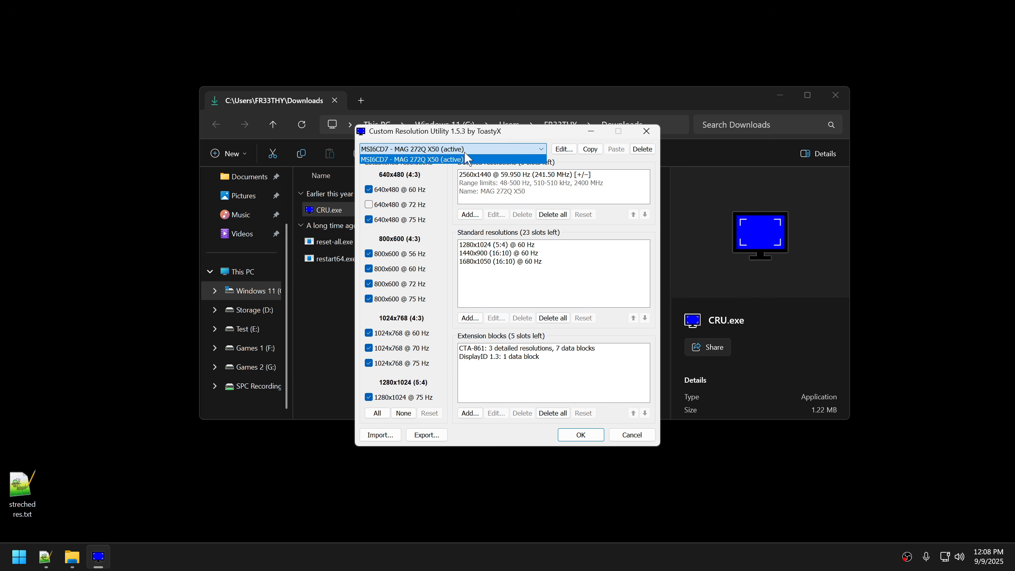
{"action": "left_click", "coordinate": [461, 159]}
{"action": "left_click", "coordinate": [455, 151]}
{"action": "left_click", "coordinate": [452, 159]}
{"action": "left_click", "coordinate": [463, 150]}
{"action": "left_click", "coordinate": [452, 168]}
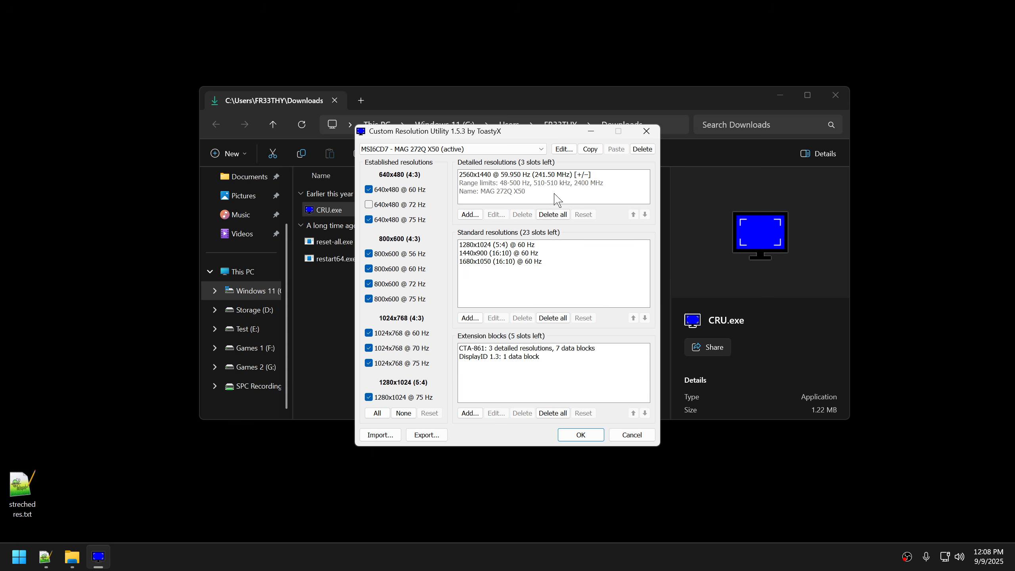
Step: Inspect the FreeSync range and HDR static metadata data blocks in the CTA-861 extension block, then close it without changes
{"action": "left_click", "coordinate": [511, 350]}
{"action": "left_click", "coordinate": [495, 413]}
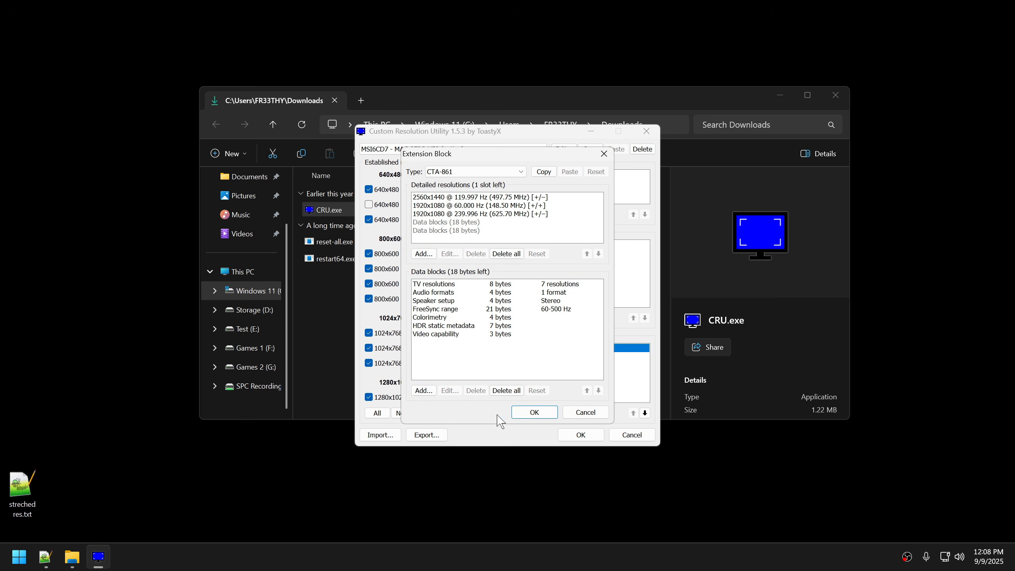
{"action": "left_click", "coordinate": [449, 310]}
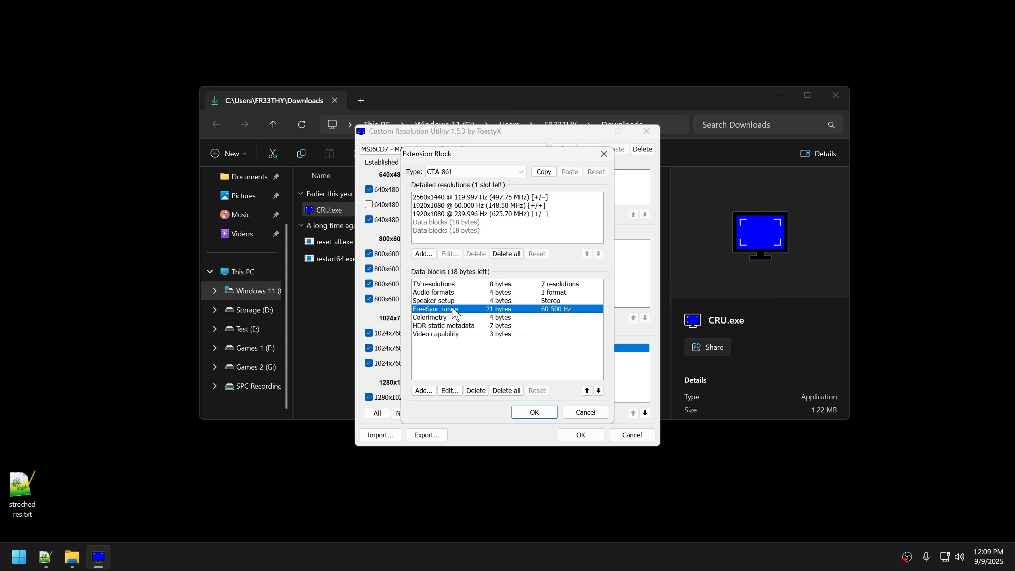
{"action": "left_click", "coordinate": [459, 326]}
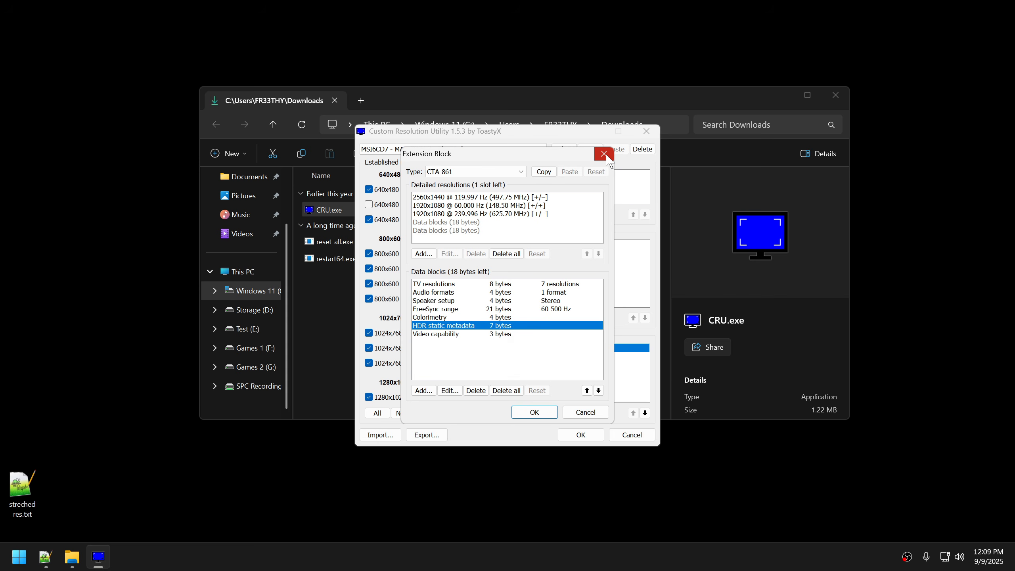
{"action": "left_click", "coordinate": [604, 153]}
Step: Select reset-all.exe in the Downloads folder, then return to Custom Resolution Utility and reselect the MAG 272Q X50 (active) display
{"action": "left_click", "coordinate": [331, 246]}
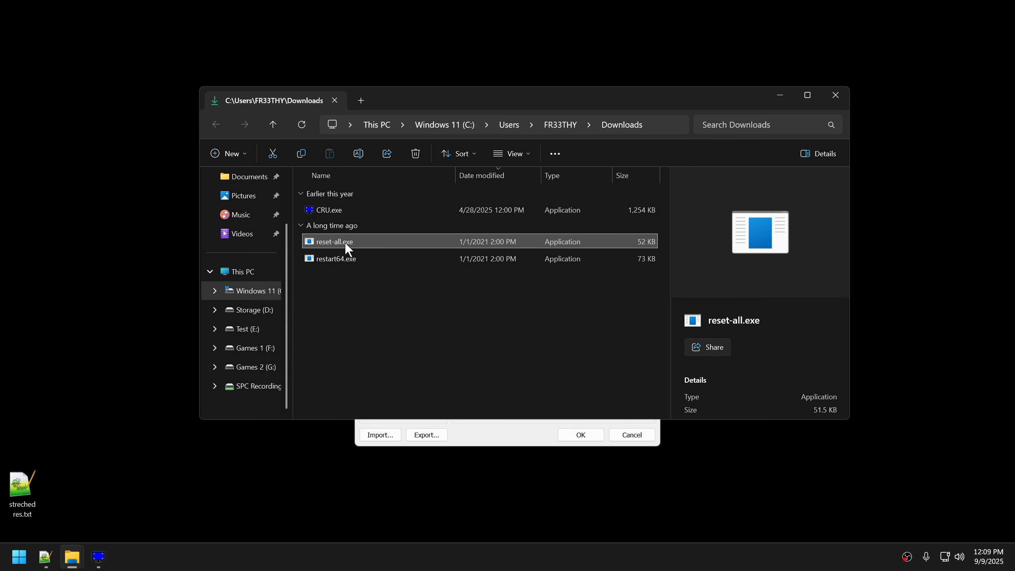
{"action": "left_click", "coordinate": [494, 438]}
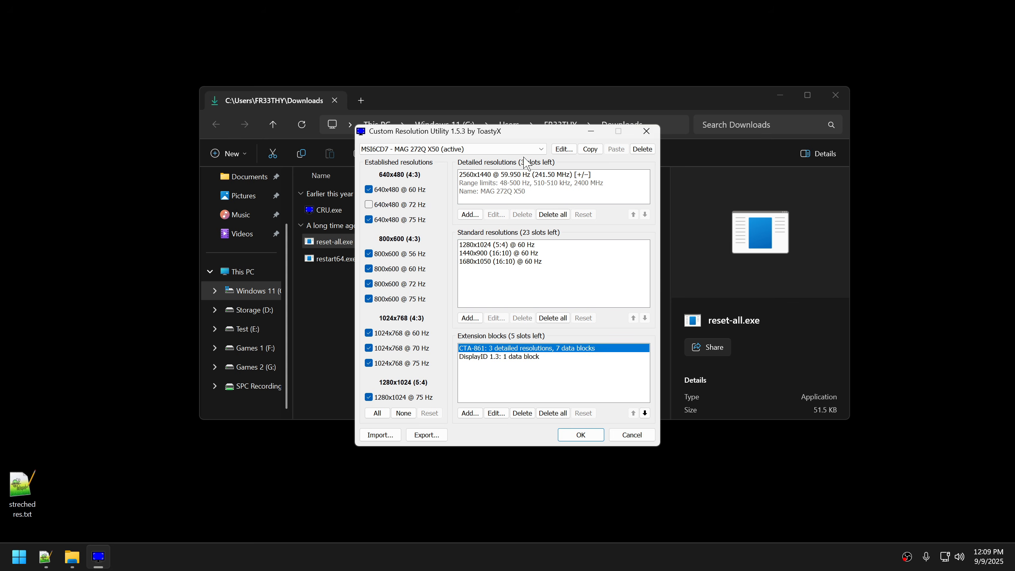
{"action": "left_click", "coordinate": [475, 149]}
{"action": "left_click", "coordinate": [460, 159]}
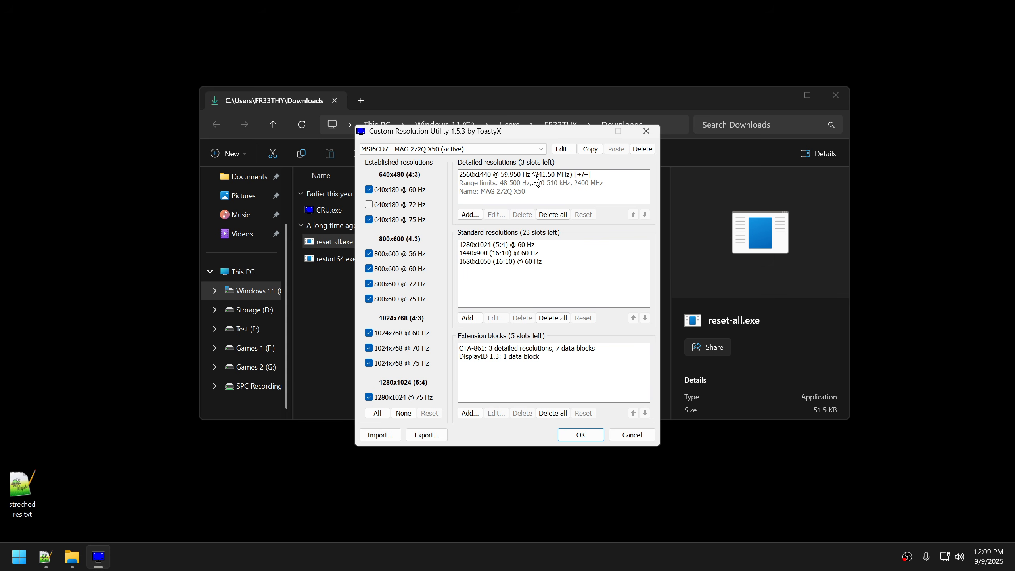
Step: Examine the available display resolutions in Windows Settings, keep 2560 × 1440 (Recommended), and close Settings
{"action": "key", "text": "super+i"}
{"action": "left_click", "coordinate": [85, 156]}
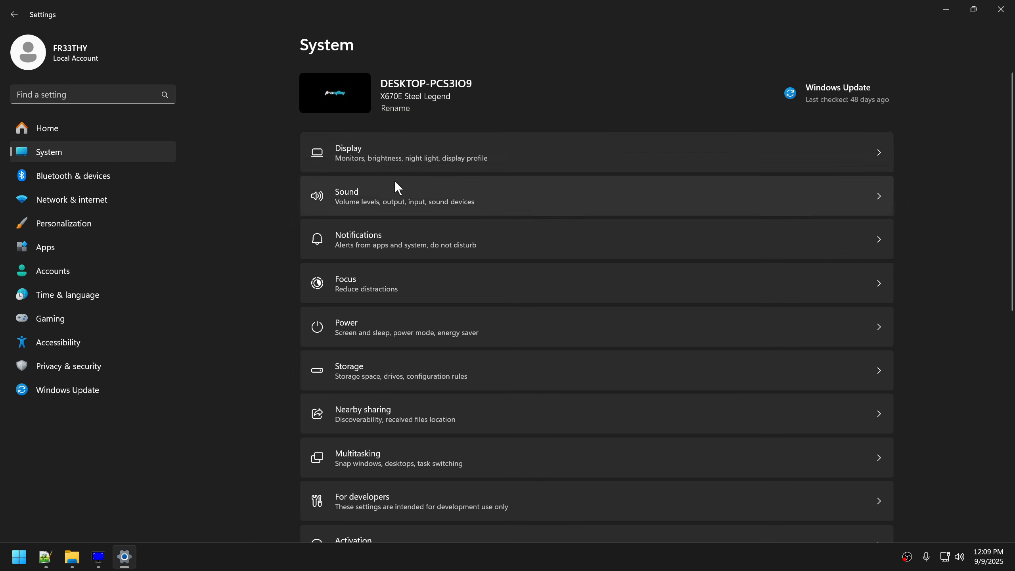
{"action": "left_click", "coordinate": [397, 159]}
{"action": "scroll", "coordinate": [895, 319], "scroll_direction": "down", "scroll_amount": 1}
{"action": "left_click", "coordinate": [849, 299]}
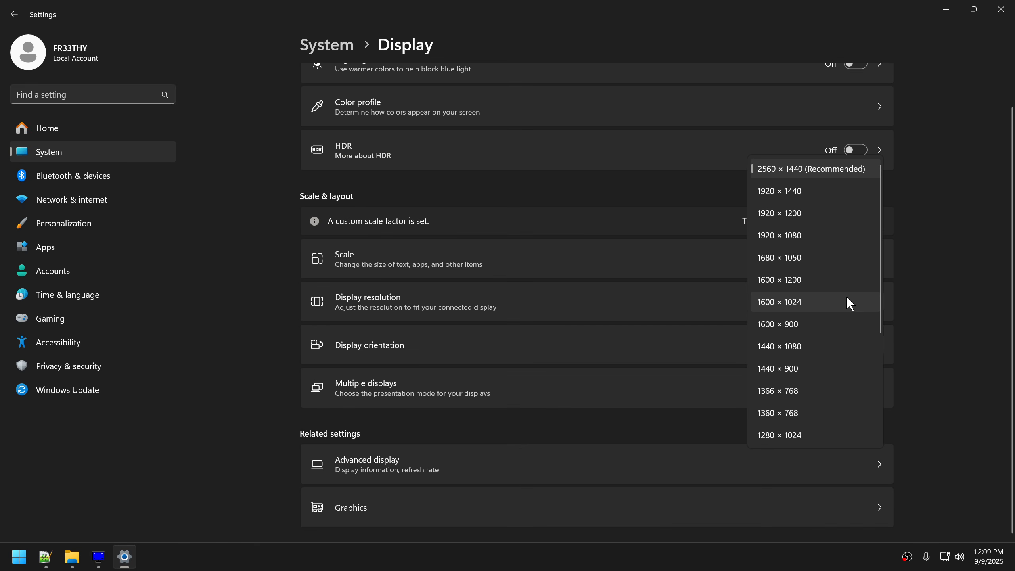
{"action": "left_click", "coordinate": [807, 168]}
{"action": "left_click", "coordinate": [1000, 9]}
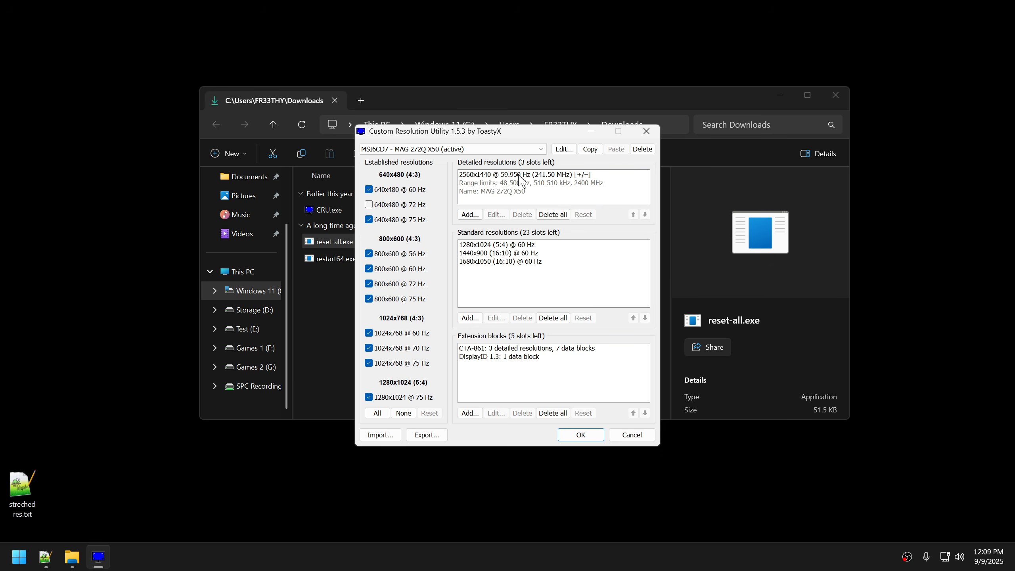
Step: Check the native resolution in NVIDIA Control Panel, close it, and select the 2560x1440 detailed resolution in Custom Resolution Utility
{"action": "right_click", "coordinate": [158, 319]}
{"action": "left_click", "coordinate": [234, 401]}
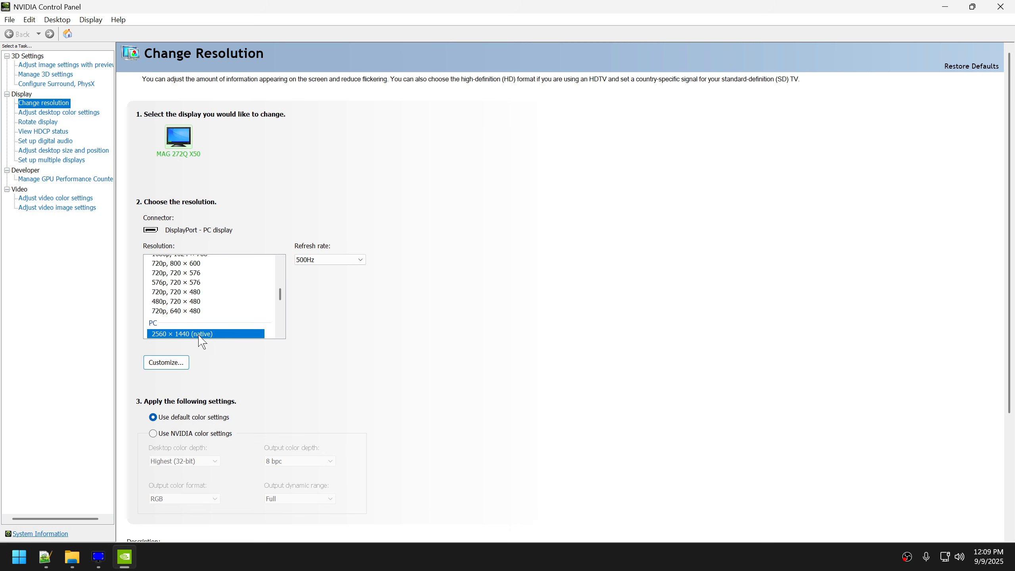
{"action": "left_click", "coordinate": [1000, 6]}
{"action": "left_click", "coordinate": [514, 174]}
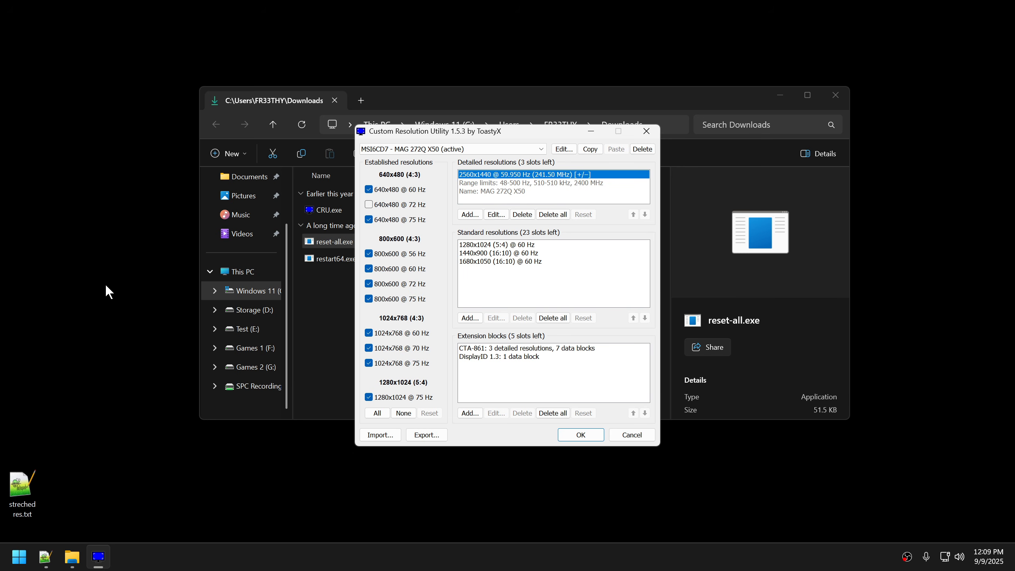
Step: Reopen the Windows display resolution list to look at the 1920 × 1440 option, then close Settings without changing it
{"action": "key", "text": "super+i"}
{"action": "left_click", "coordinate": [64, 152]}
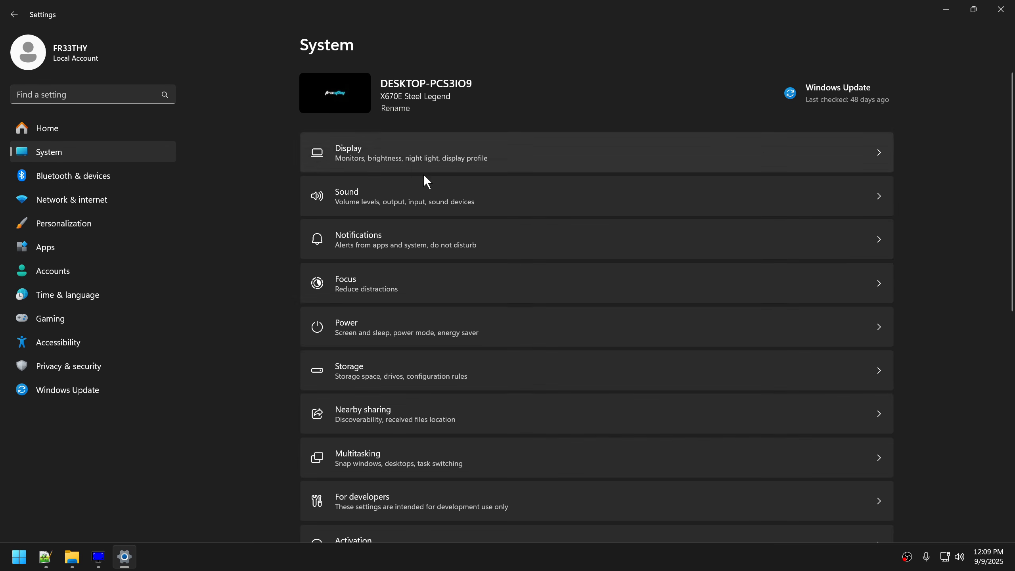
{"action": "left_click", "coordinate": [434, 172]}
{"action": "left_click", "coordinate": [831, 342]}
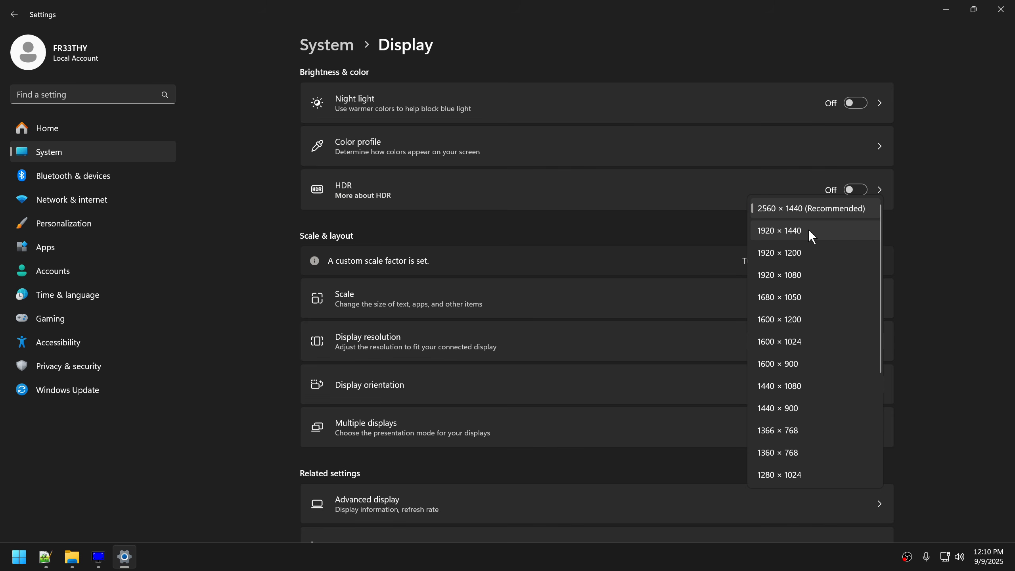
{"action": "left_click", "coordinate": [922, 128]}
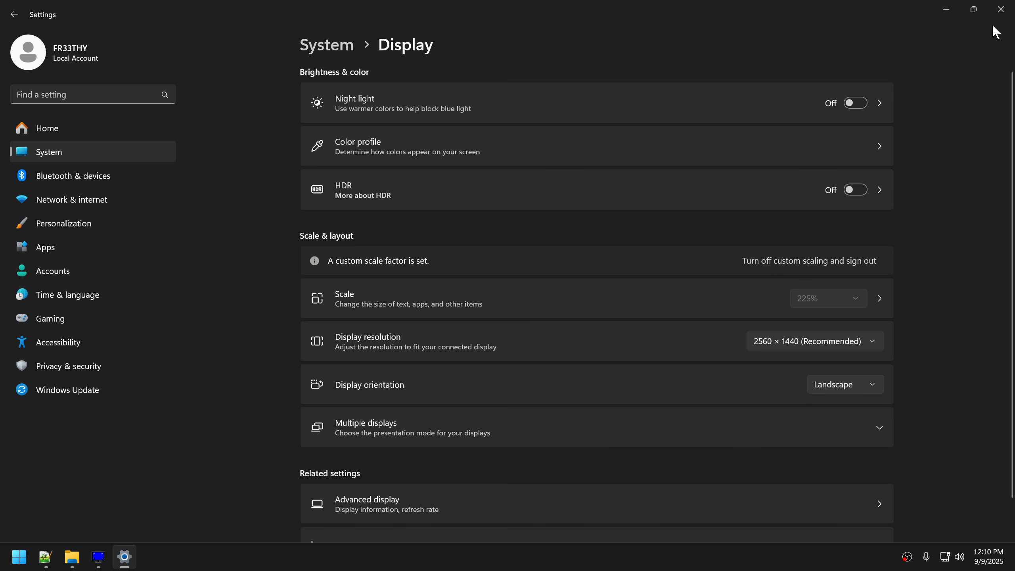
{"action": "left_click", "coordinate": [999, 12]}
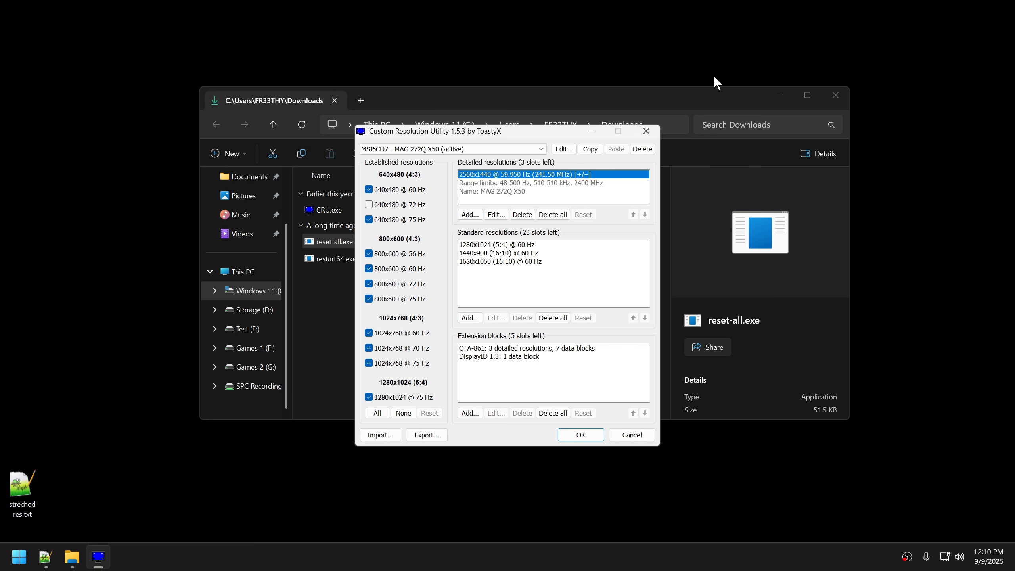
Step: Add a 1920x1440 detailed resolution using Automatic PC timing
{"action": "left_click", "coordinate": [470, 216]}
{"action": "left_click", "coordinate": [502, 189]}
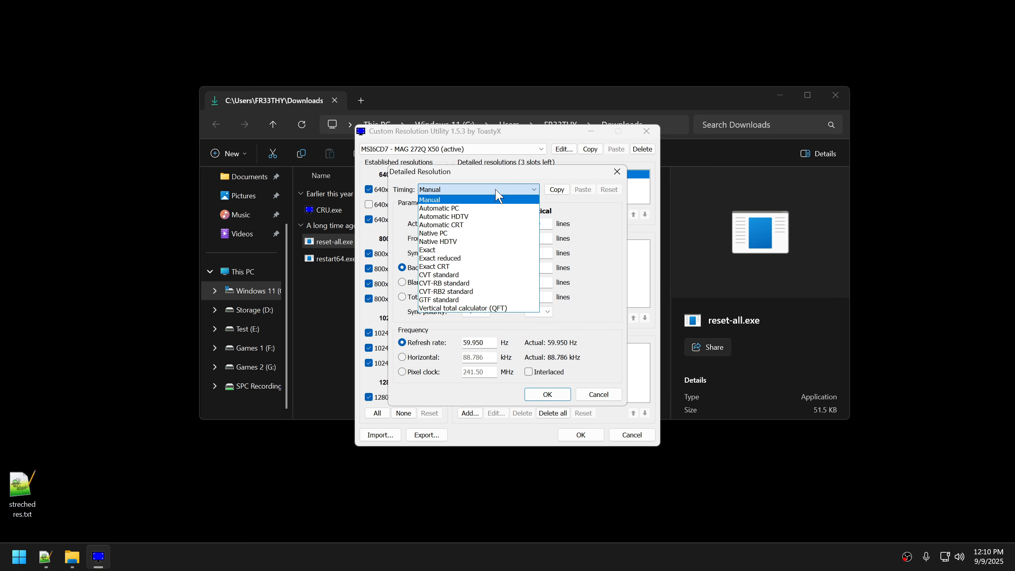
{"action": "left_click", "coordinate": [438, 208]}
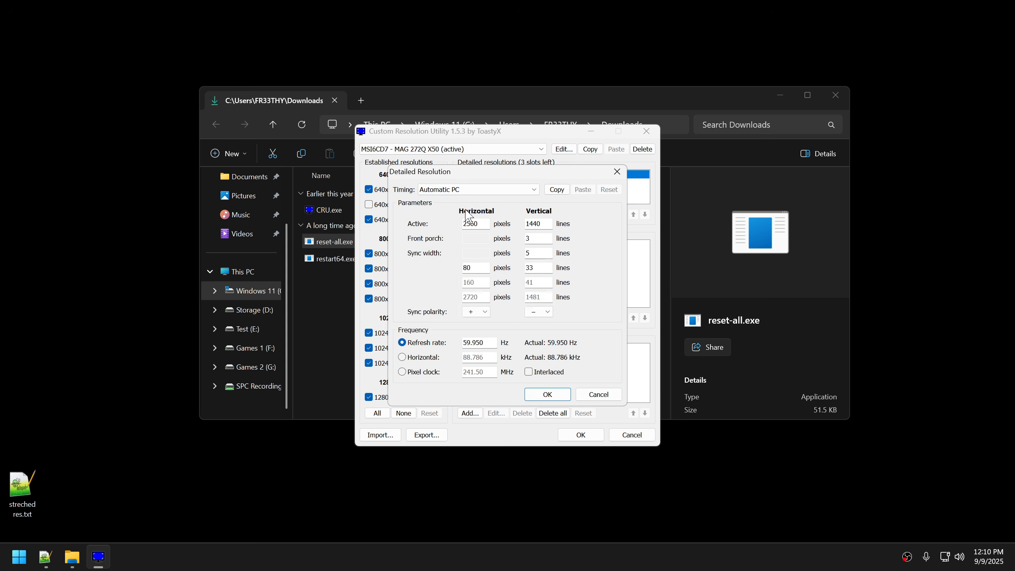
{"action": "left_click_drag", "start_coordinate": [492, 172], "coordinate": [612, 250]}
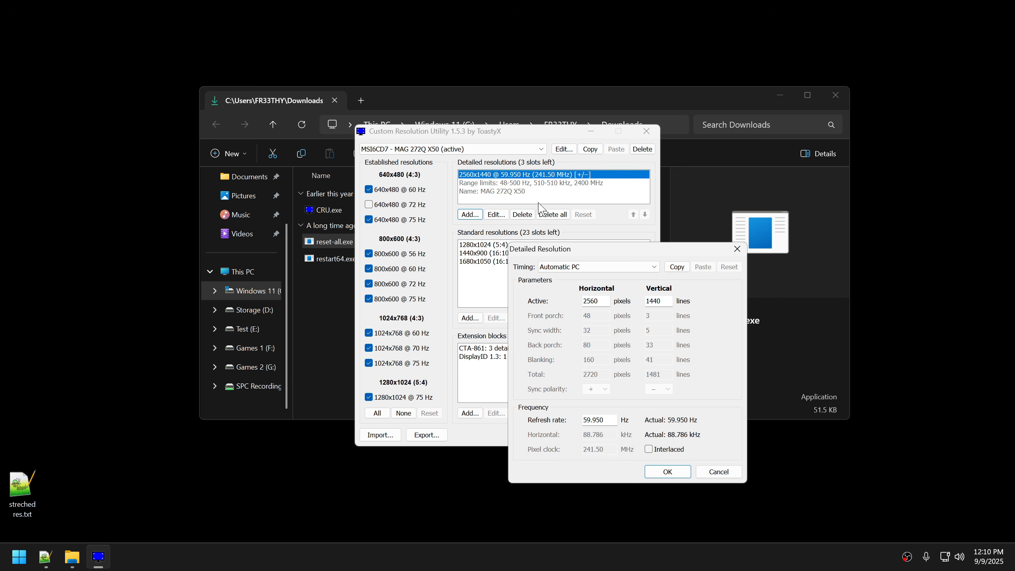
{"action": "left_click_drag", "start_coordinate": [602, 301], "coordinate": [574, 298]}
{"action": "type", "text": "1920"}
{"action": "left_click", "coordinate": [660, 301]}
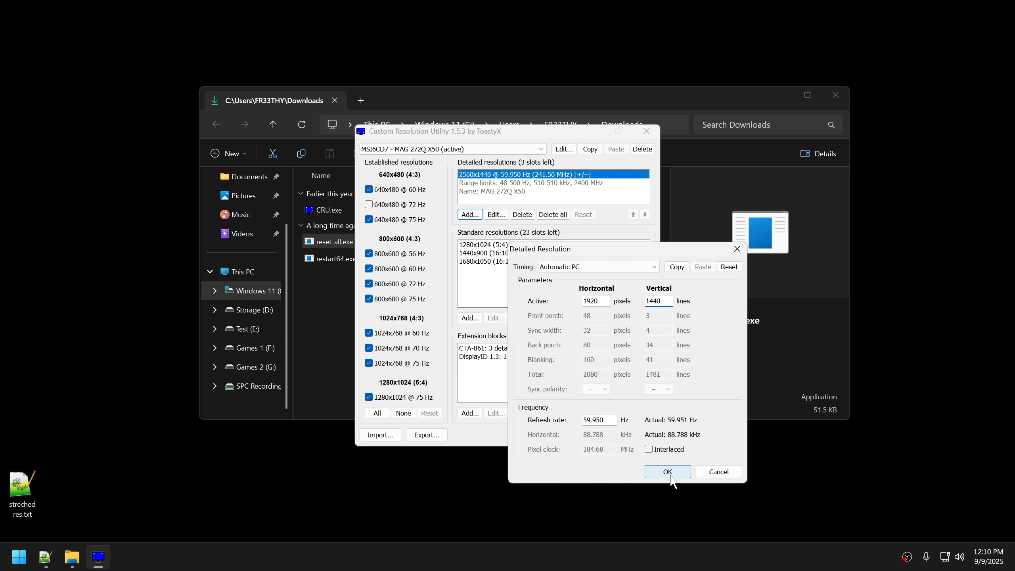
{"action": "left_click", "coordinate": [668, 472]}
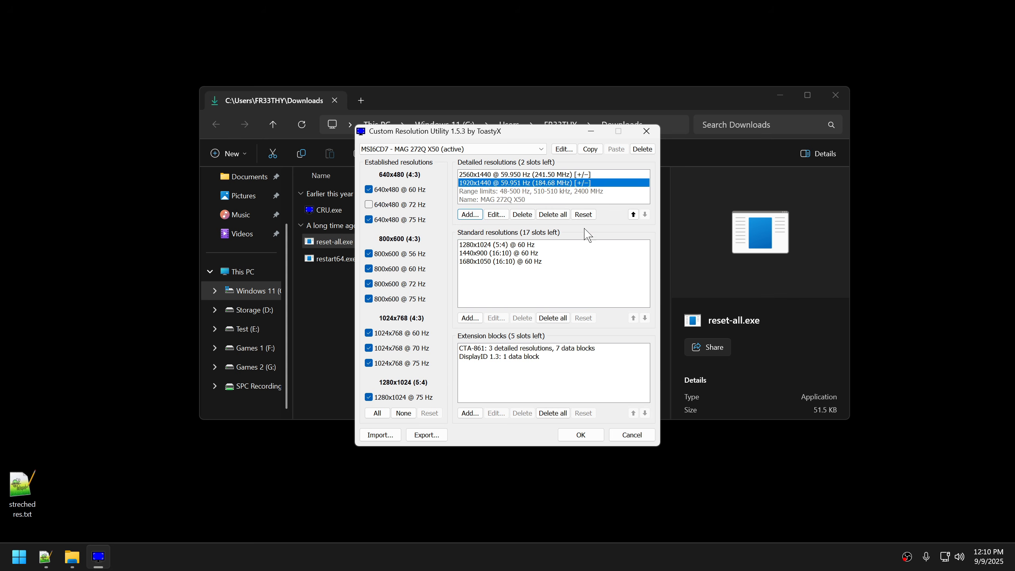
Step: Move the 1920x1440 detailed resolution above 2560x1440 and leave it selected
{"action": "left_click", "coordinate": [633, 215]}
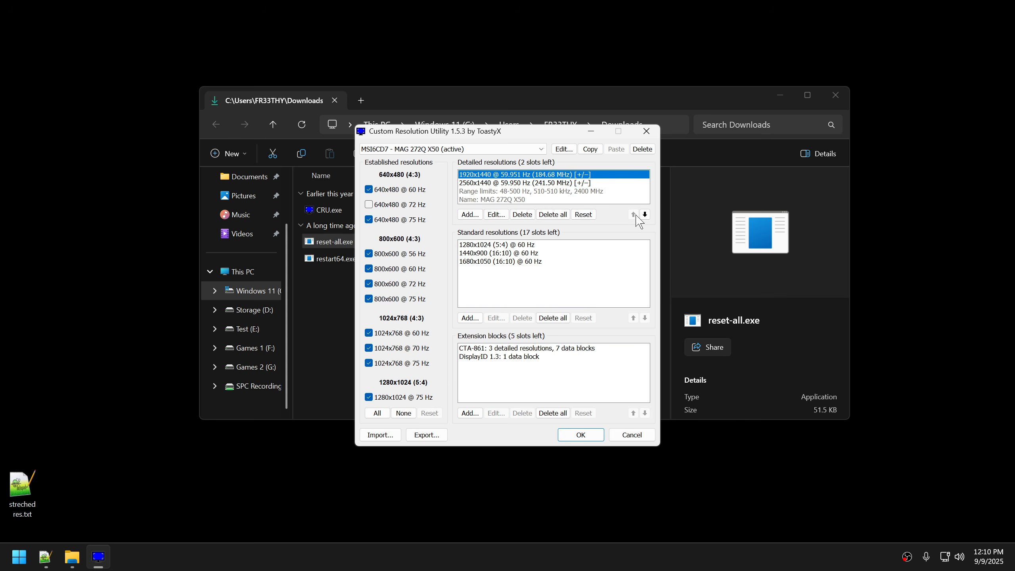
{"action": "left_click", "coordinate": [495, 183]}
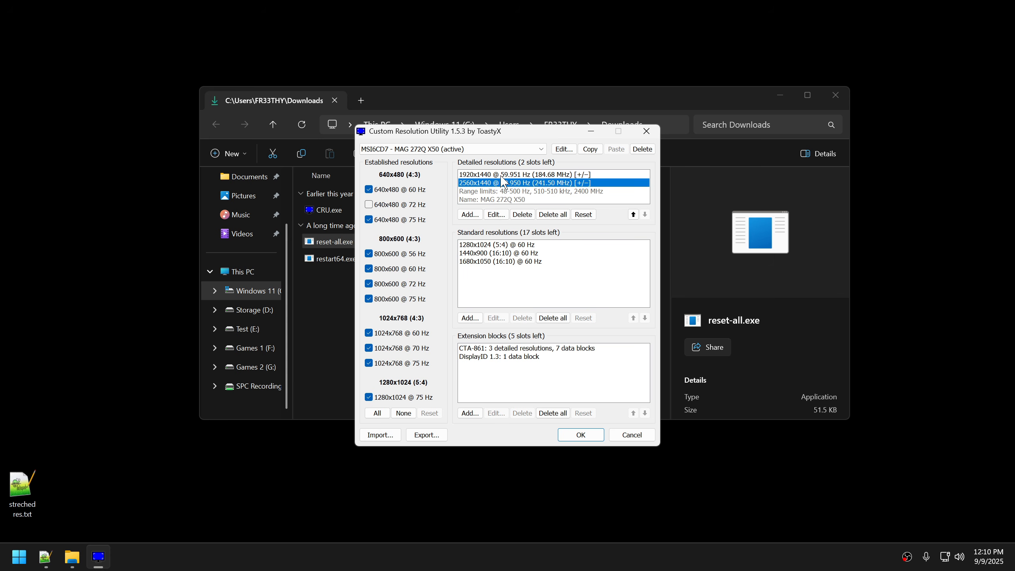
{"action": "left_click", "coordinate": [500, 176]}
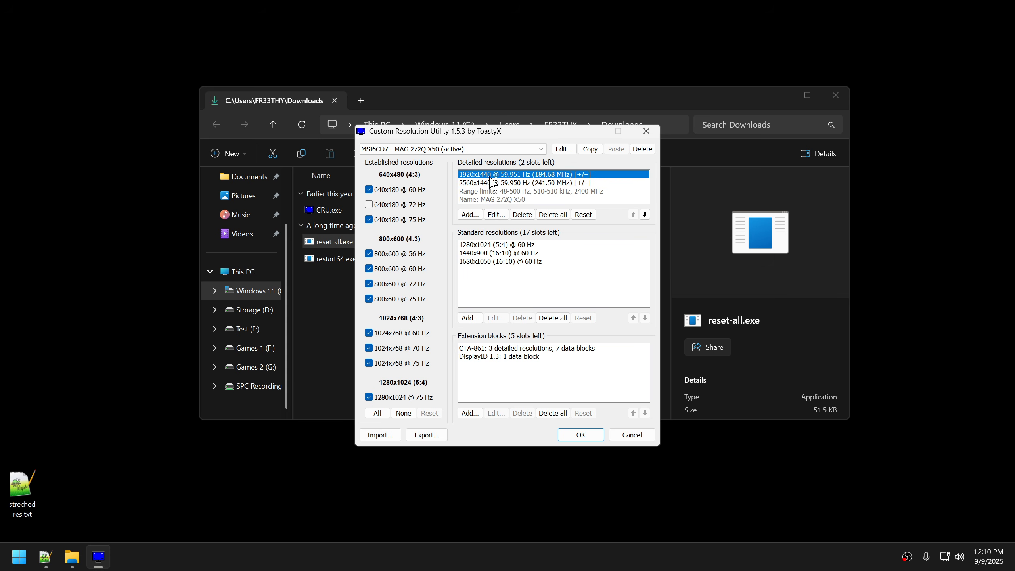
Step: Check the available display resolutions in the Windows display settings, then close Settings
{"action": "left_click", "coordinate": [119, 444]}
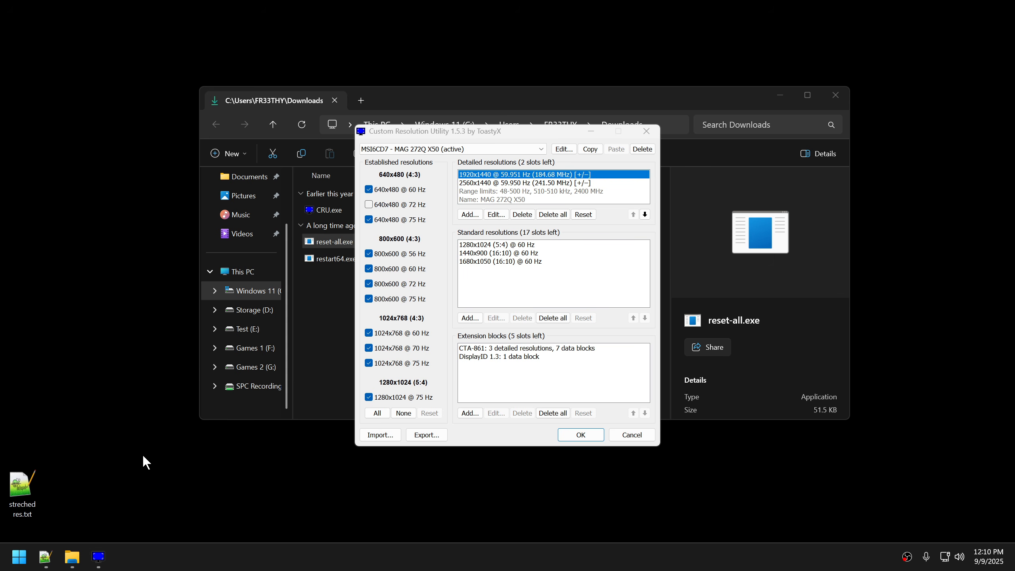
{"action": "key", "text": "super+i"}
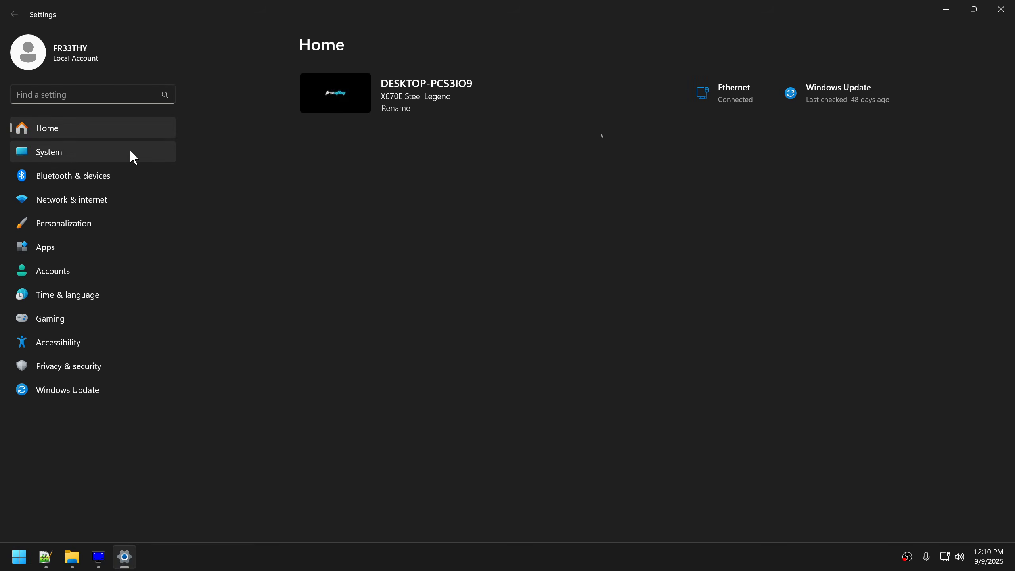
{"action": "left_click", "coordinate": [120, 152]}
{"action": "left_click", "coordinate": [394, 163]}
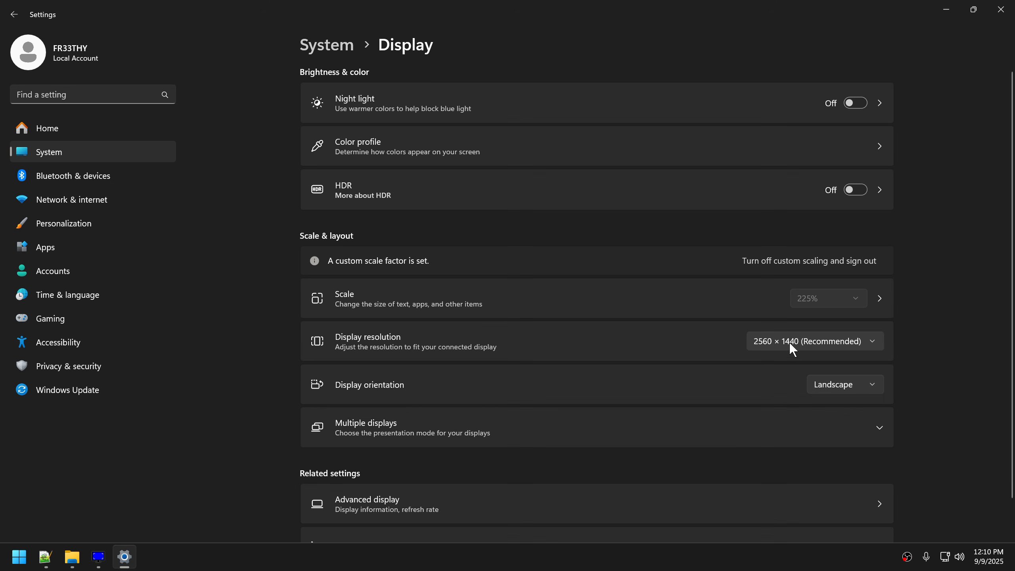
{"action": "left_click", "coordinate": [843, 340]}
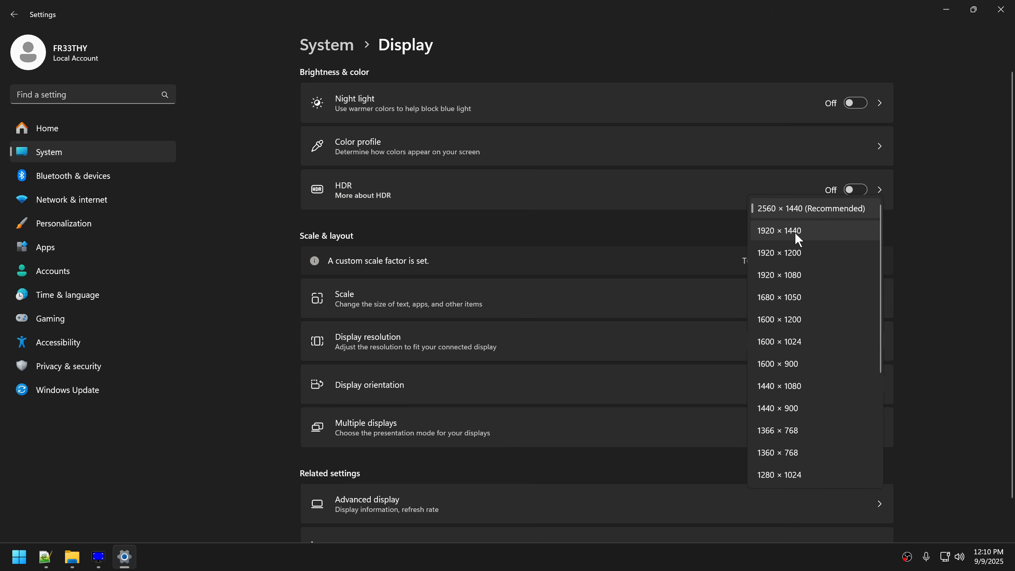
{"action": "left_click", "coordinate": [947, 120]}
{"action": "left_click", "coordinate": [1003, 14]}
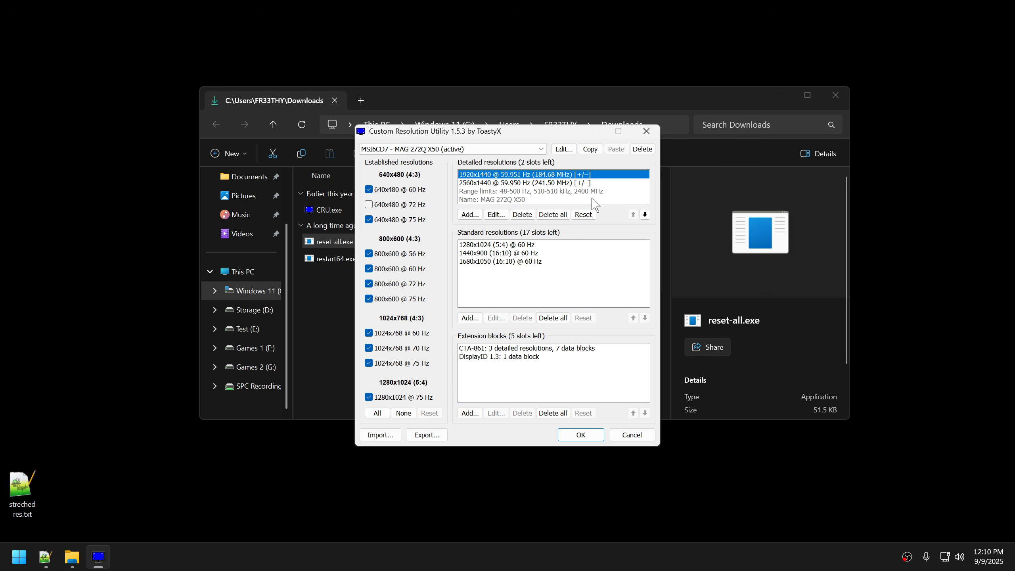
Step: Save the monitor's custom resolution list and close the Custom Resolution Utility
{"action": "left_click_drag", "start_coordinate": [518, 134], "coordinate": [587, 121]}
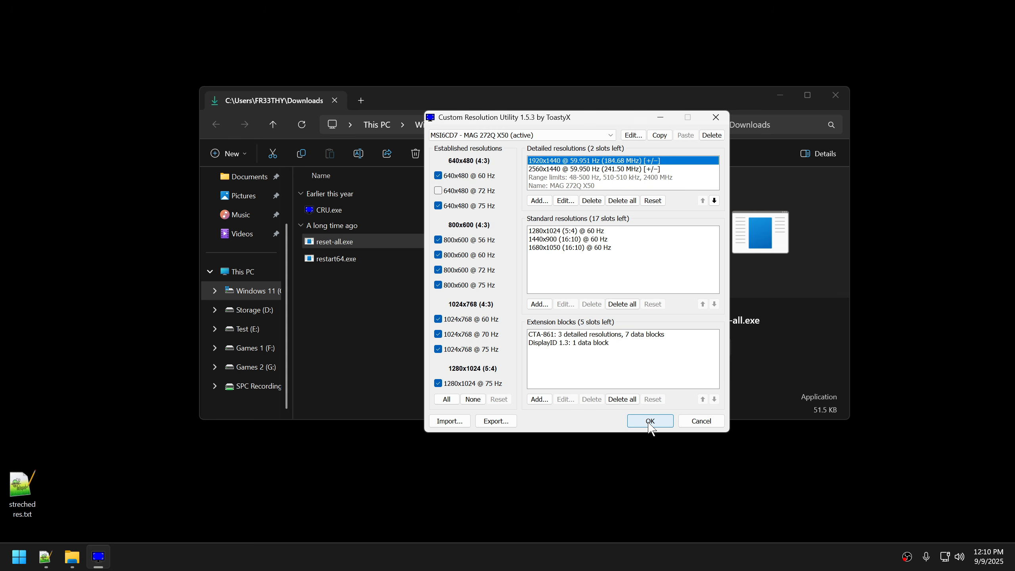
{"action": "left_click", "coordinate": [650, 421]}
{"action": "left_click", "coordinate": [450, 338]}
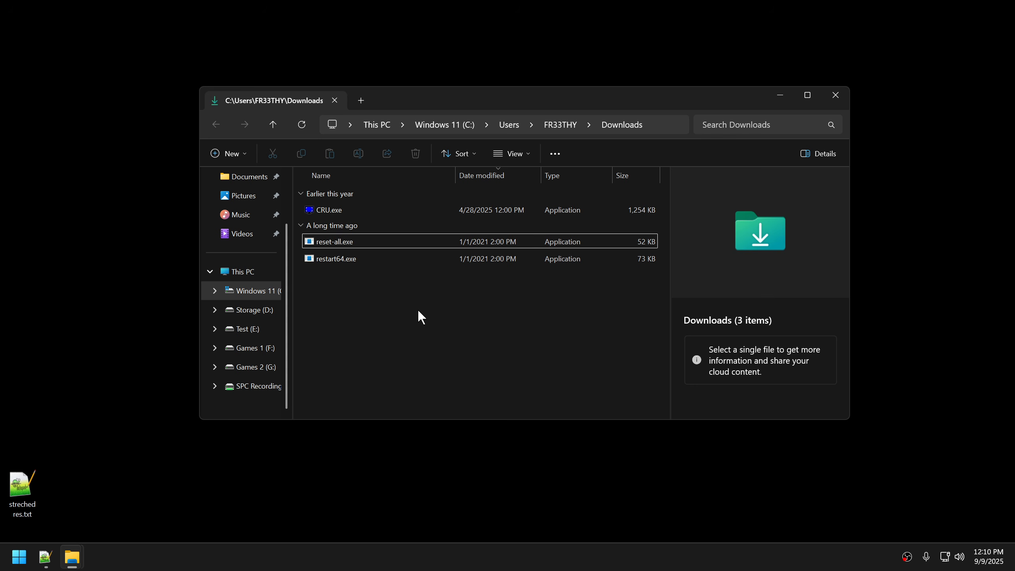
{"action": "left_click", "coordinate": [346, 243]}
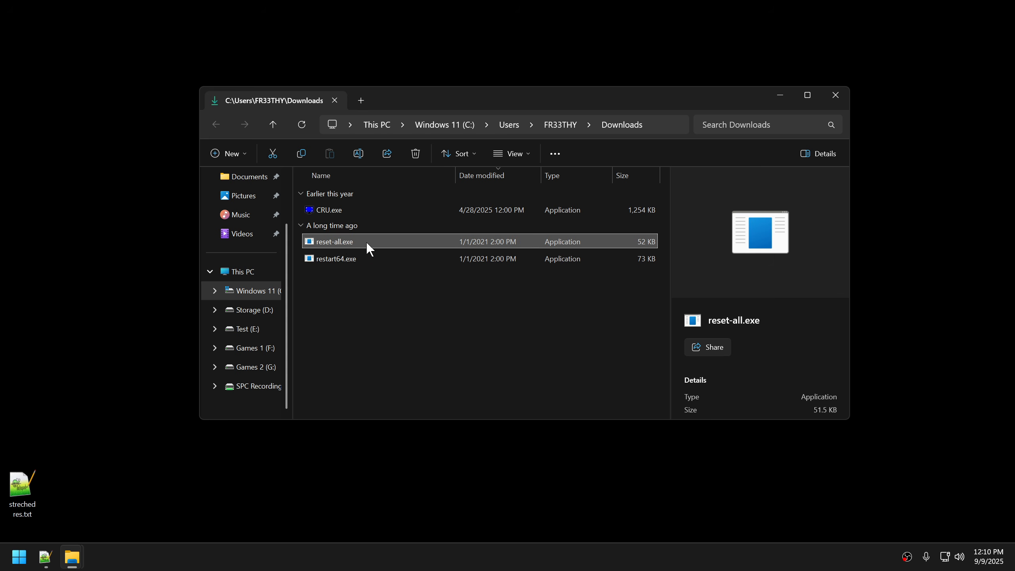
{"action": "double_click", "coordinate": [338, 242]}
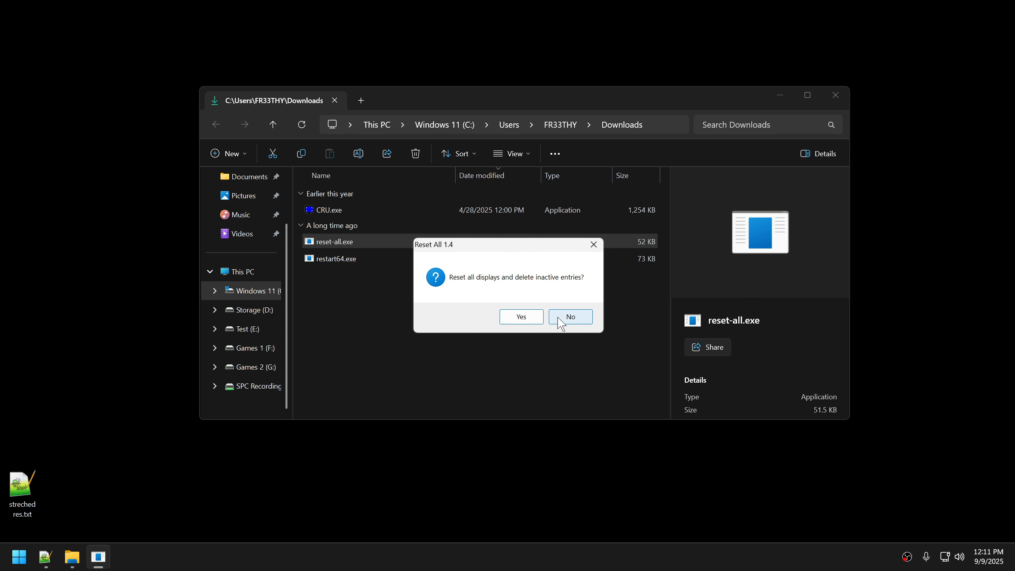
{"action": "left_click", "coordinate": [560, 323]}
{"action": "left_click", "coordinate": [366, 303]}
{"action": "left_click", "coordinate": [341, 261]}
{"action": "left_click", "coordinate": [382, 278]}
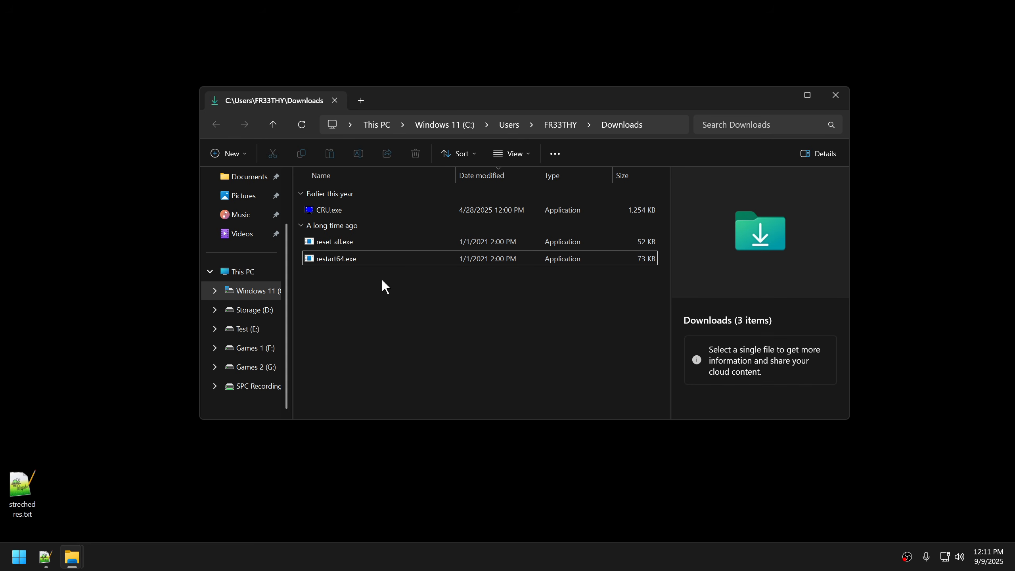
Step: Open CRU.exe to view the monitor's listed resolutions, then close it without changes
{"action": "double_click", "coordinate": [329, 210]}
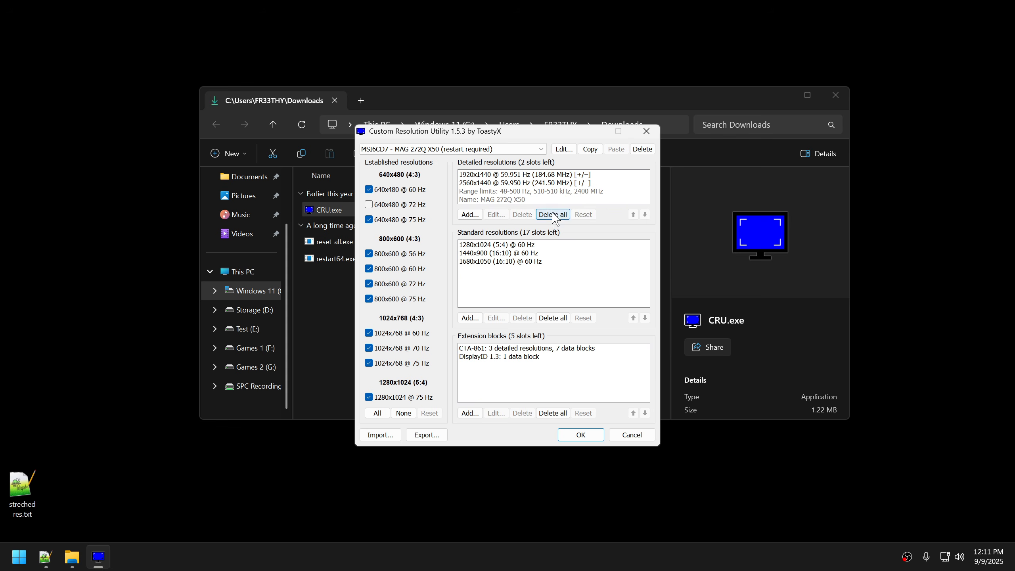
{"action": "left_click", "coordinate": [646, 130]}
{"action": "left_click", "coordinate": [369, 267]}
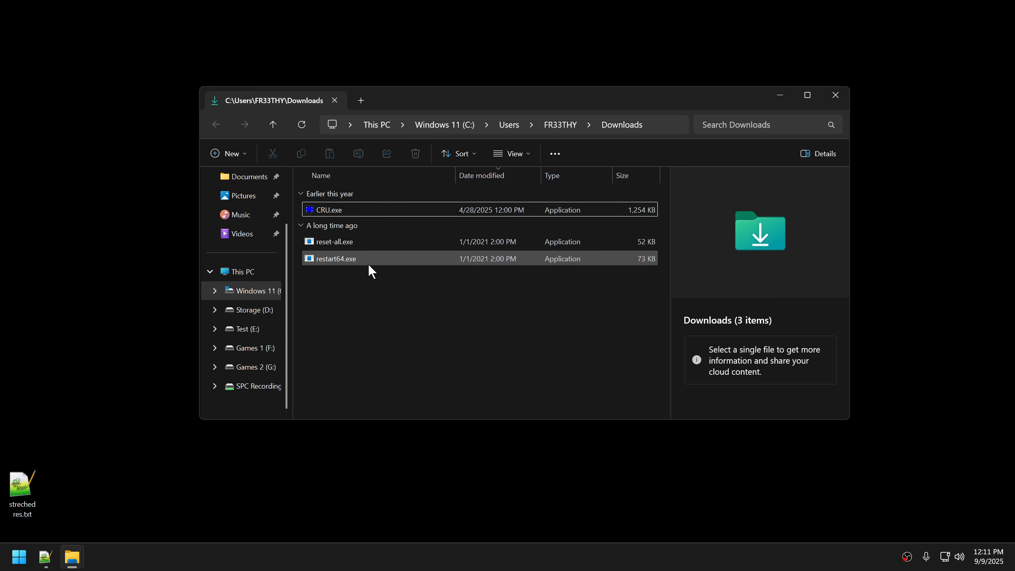
{"action": "left_click", "coordinate": [357, 257]}
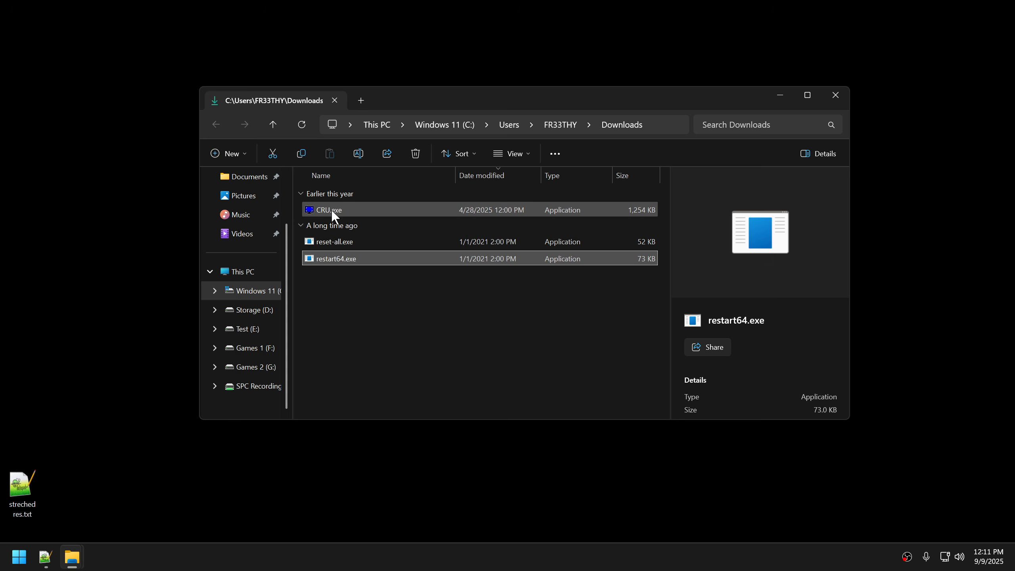
{"action": "left_click", "coordinate": [331, 280]}
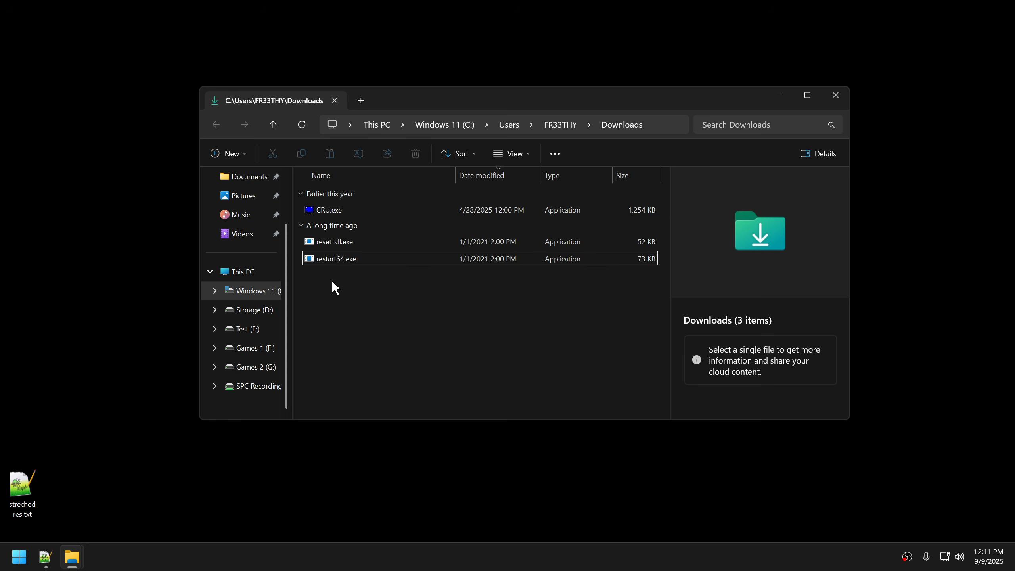
{"action": "left_click", "coordinate": [340, 260]}
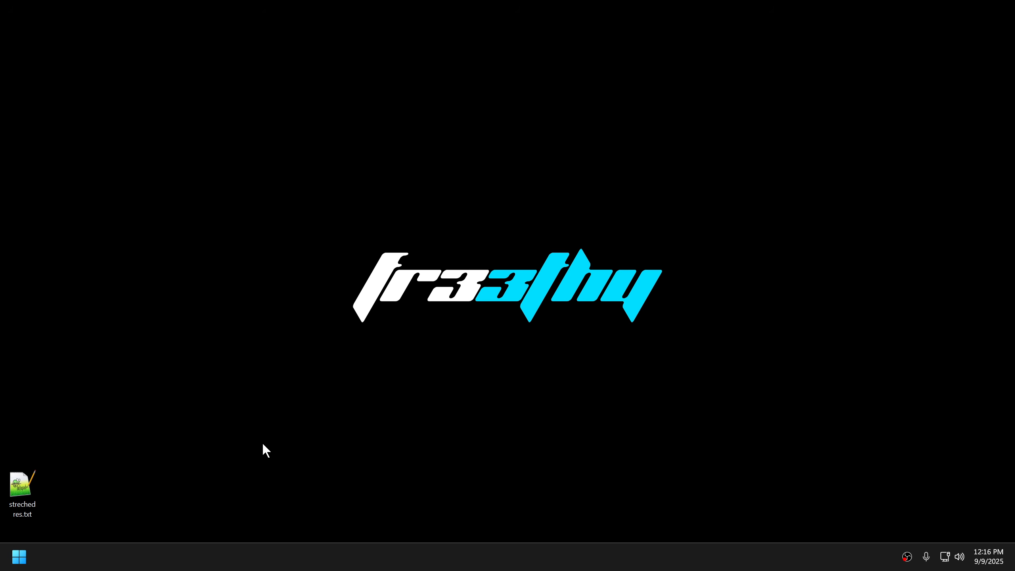
Step: Open a new File Explorer window and go to the Downloads folder
{"action": "key", "text": "super+e"}
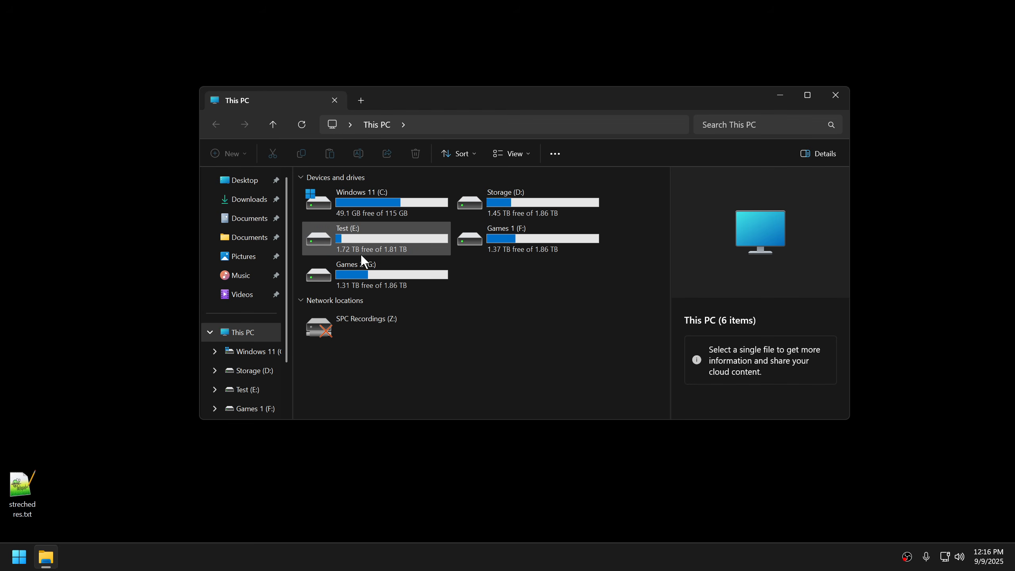
{"action": "left_click", "coordinate": [256, 222]}
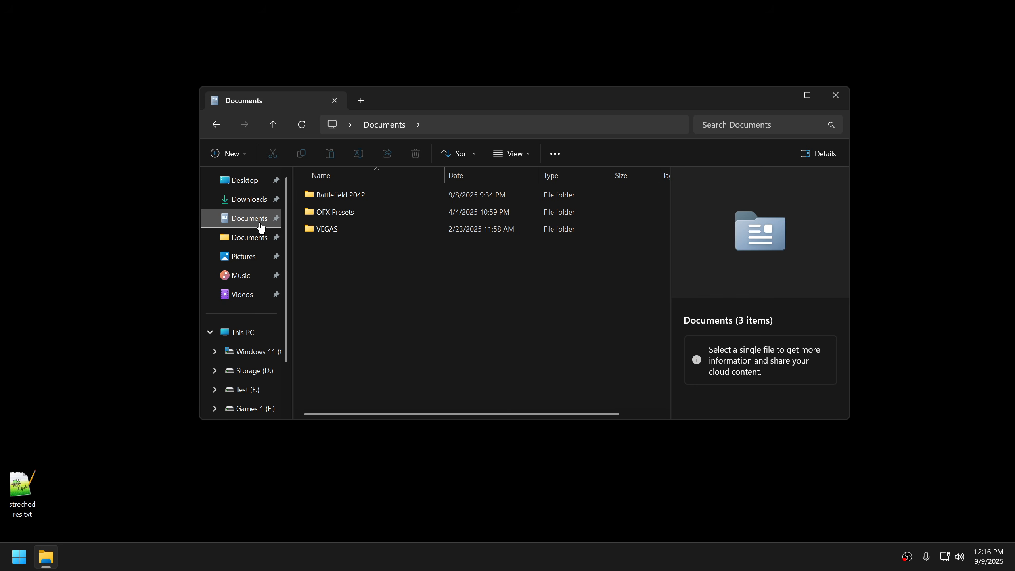
{"action": "left_click", "coordinate": [268, 200]}
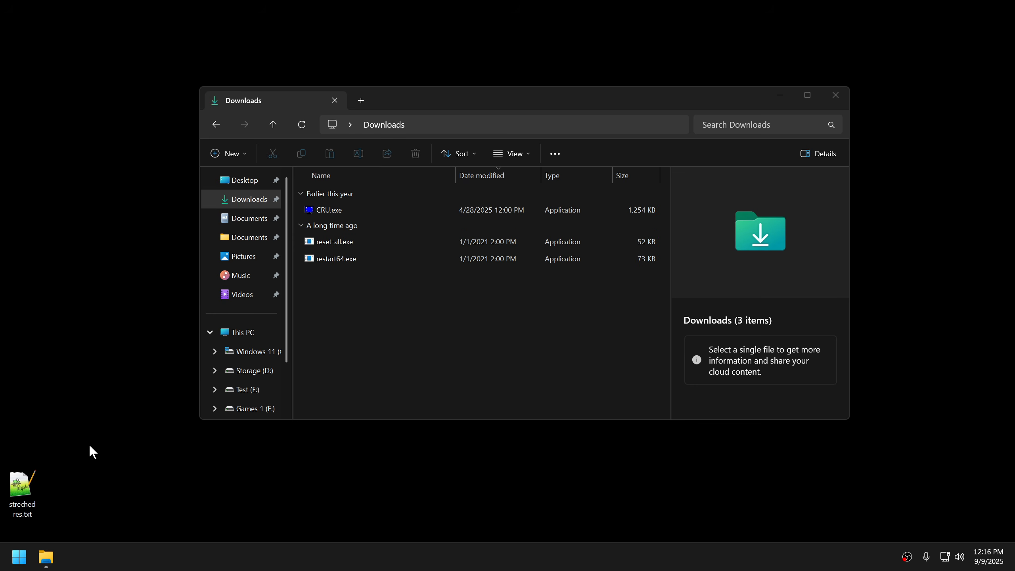
Step: Open streched res.txt from the desktop, enlarge its text, highlight the 2304x1440 and 1920x1440 stretched resolutions, and minimize the file
{"action": "double_click", "coordinate": [36, 481]}
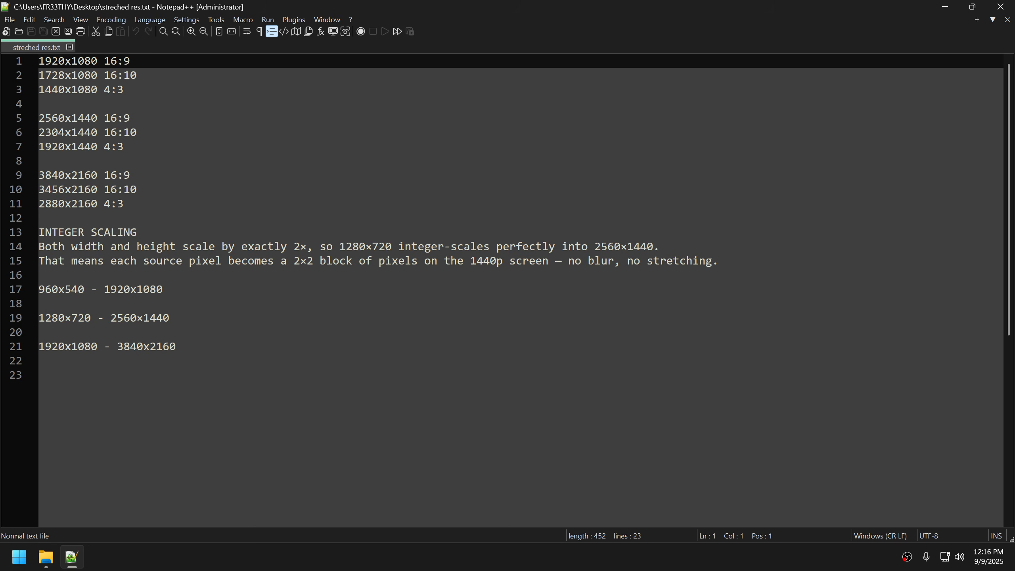
{"action": "scroll", "coordinate": [520, 287], "scroll_direction": "up", "scroll_amount": 4}
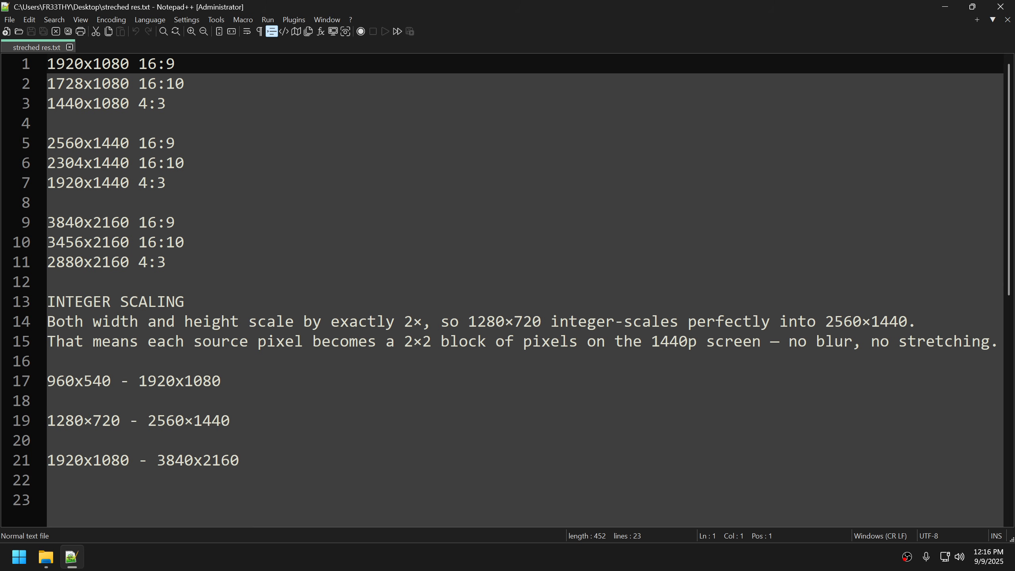
{"action": "left_click", "coordinate": [166, 182]}
{"action": "left_click_drag", "start_coordinate": [166, 183], "coordinate": [47, 164]}
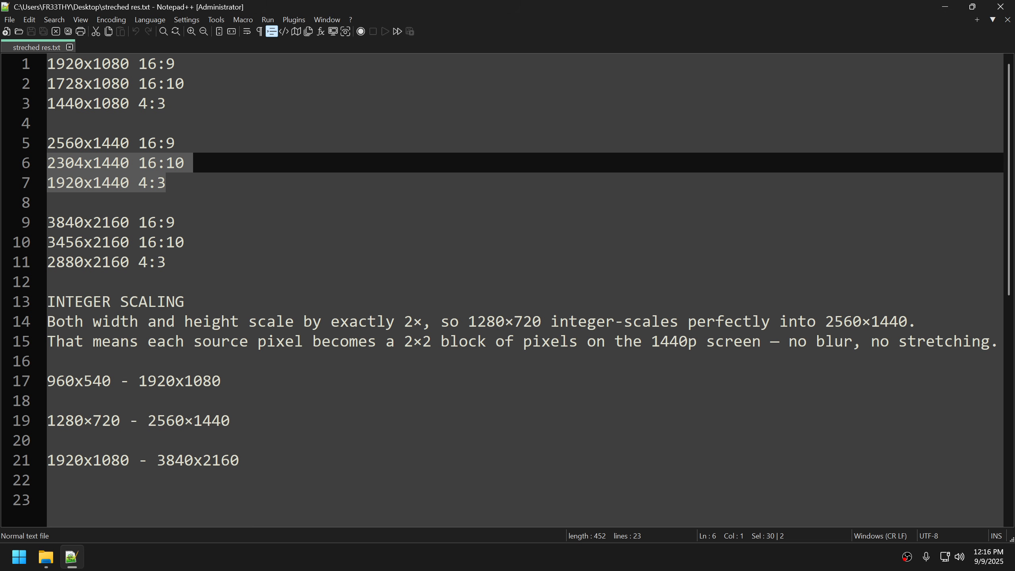
{"action": "key", "text": "Right"}
{"action": "key", "text": "shift+Home"}
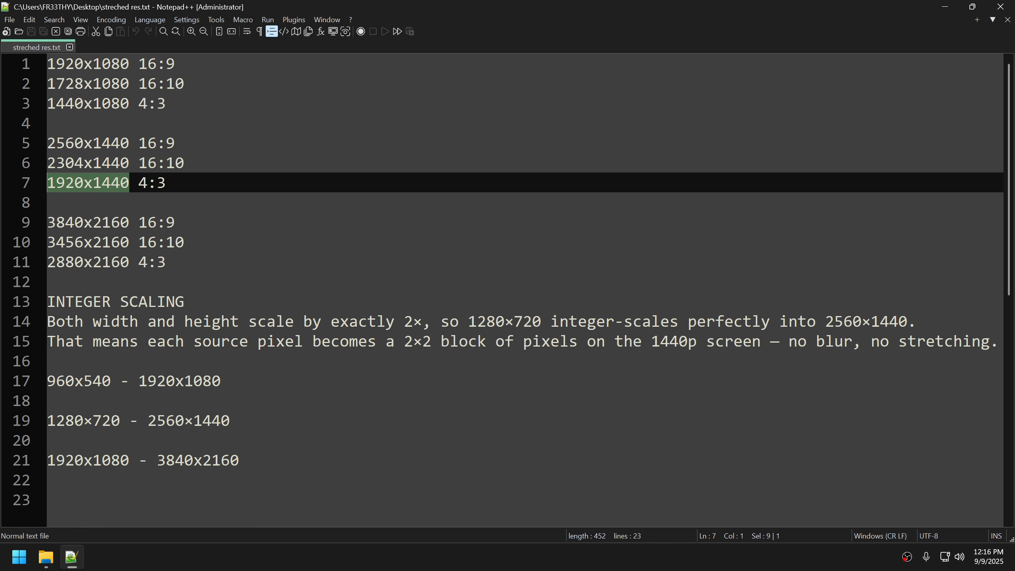
{"action": "key", "text": "End"}
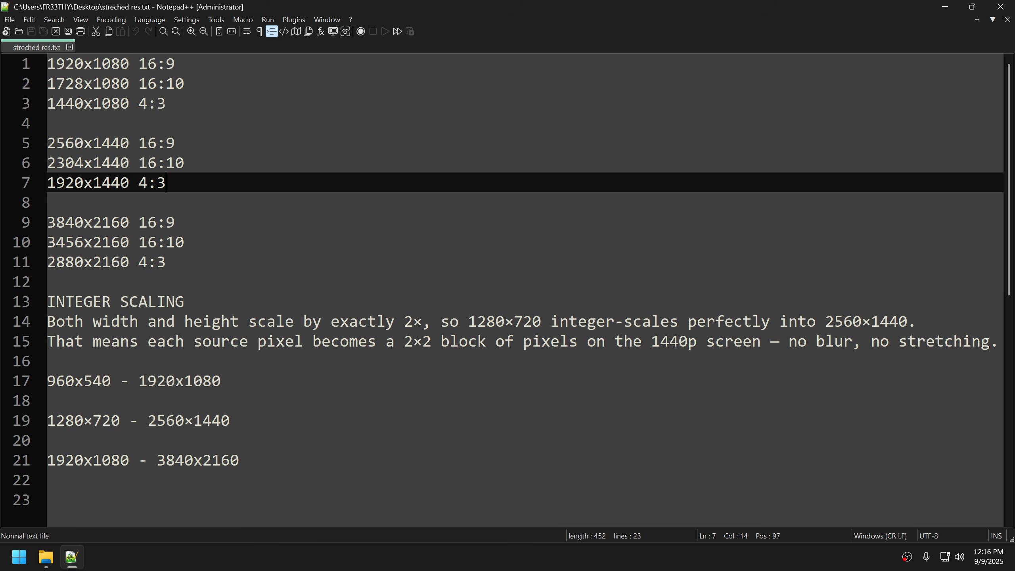
{"action": "left_click", "coordinate": [937, 9]}
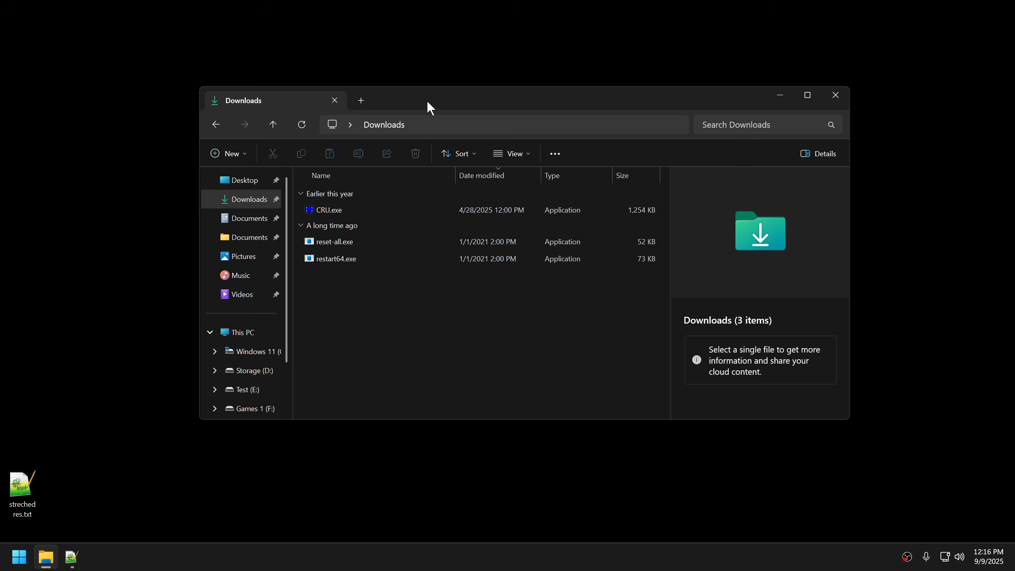
Step: Launch CRU.exe, open the DisplayID 1.3 extension block for editing and select its Detailed resolutions data block
{"action": "double_click", "coordinate": [325, 211]}
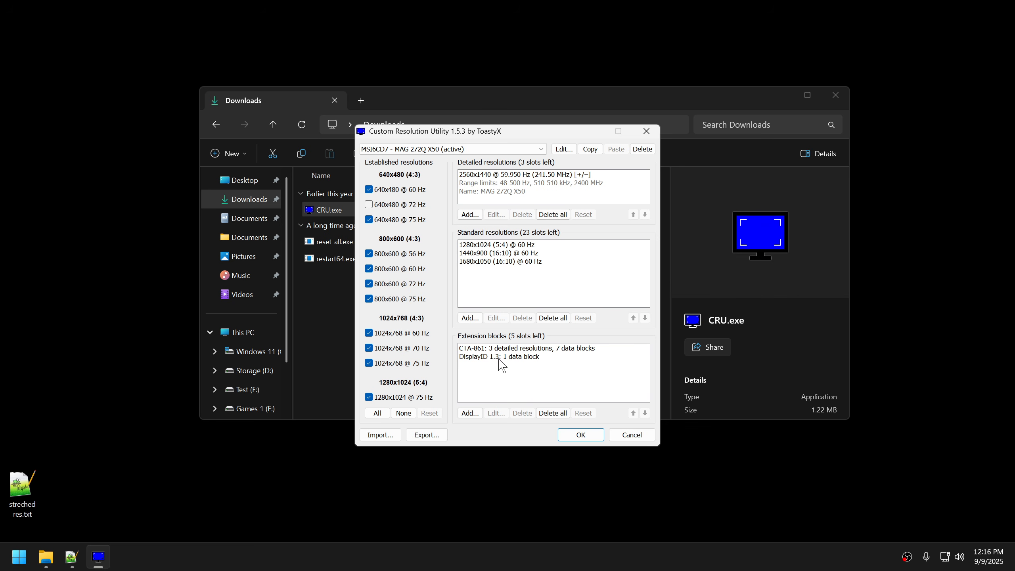
{"action": "left_click", "coordinate": [497, 358]}
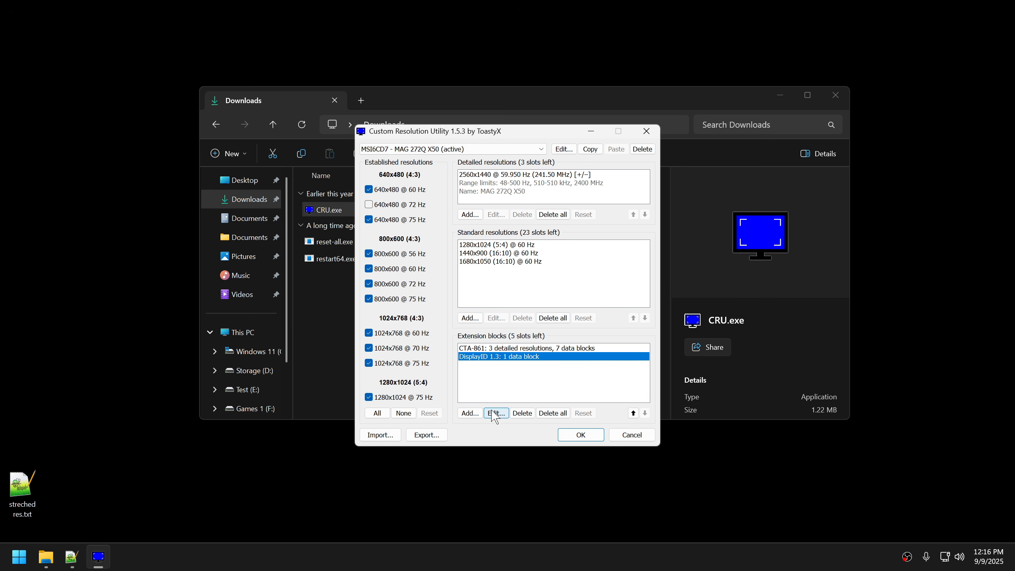
{"action": "left_click", "coordinate": [496, 413]}
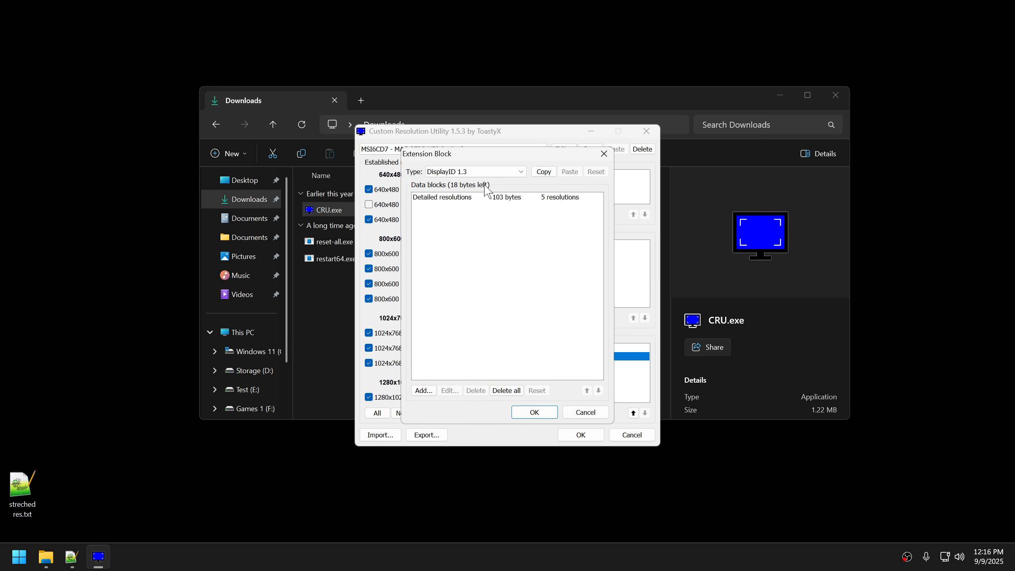
{"action": "left_click", "coordinate": [453, 198]}
Step: Try the DisplayID 2.0 type for the extension block, switch back to DisplayID 1.3 and close the block
{"action": "left_click", "coordinate": [472, 178]}
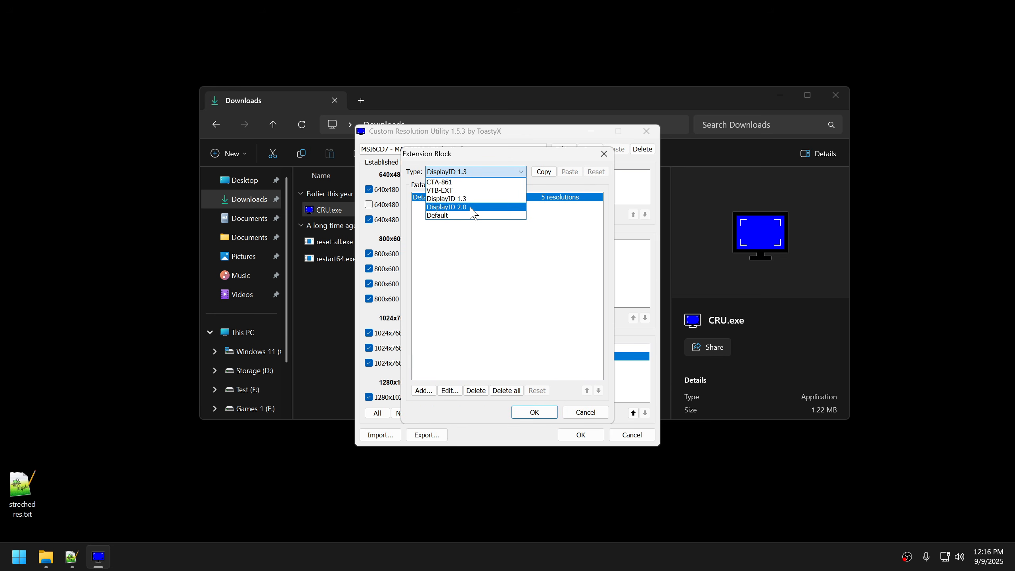
{"action": "left_click", "coordinate": [472, 207]}
{"action": "left_click", "coordinate": [490, 172]}
{"action": "left_click", "coordinate": [472, 198]}
{"action": "left_click", "coordinate": [487, 173]}
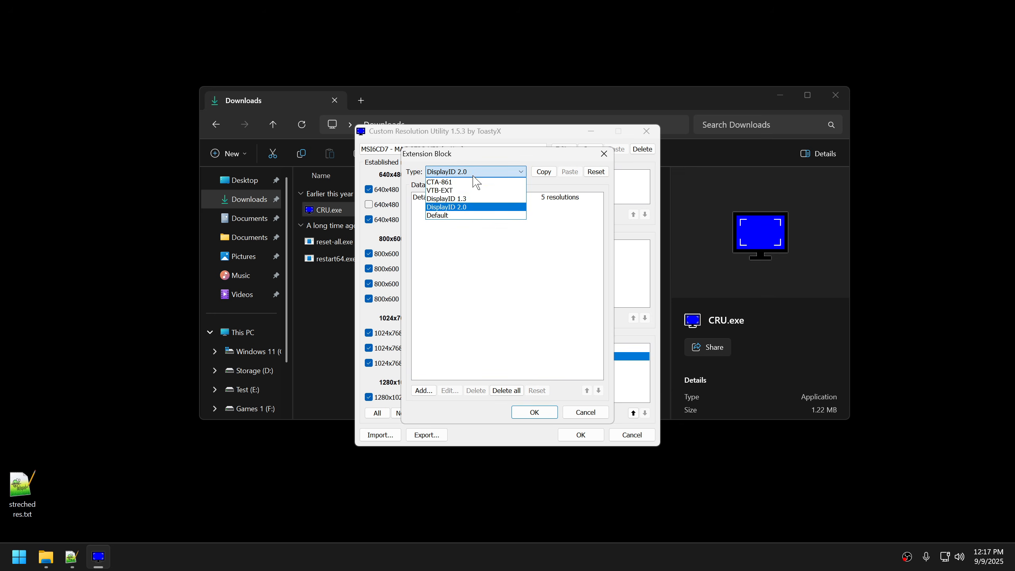
{"action": "left_click", "coordinate": [471, 199]}
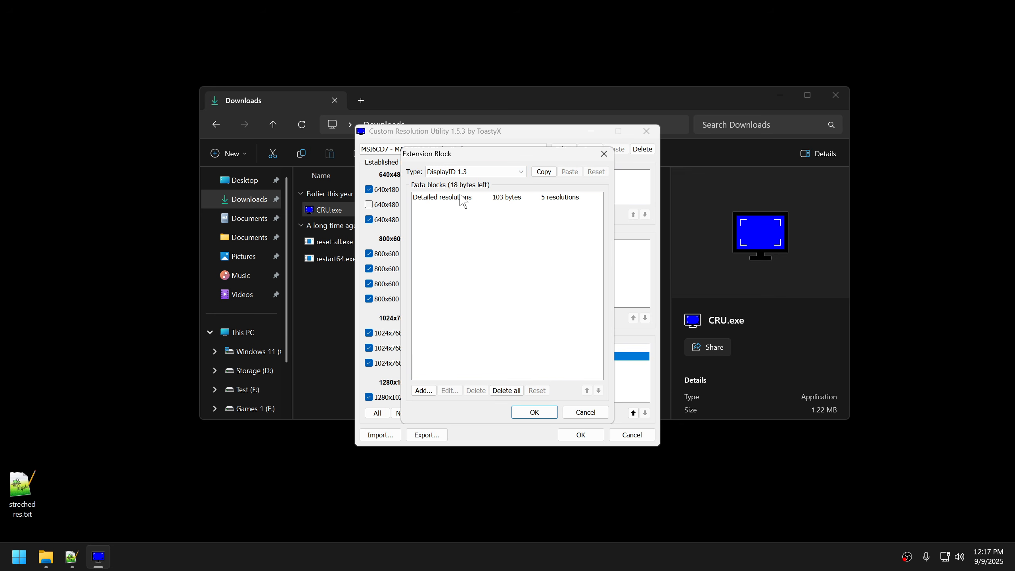
{"action": "left_click", "coordinate": [474, 173]}
{"action": "left_click", "coordinate": [471, 207]}
{"action": "left_click", "coordinate": [473, 172]}
{"action": "left_click", "coordinate": [471, 199]}
{"action": "left_click", "coordinate": [603, 154]}
Step: Open the DisplayID 1.3 extension block again and open its Detailed resolutions data block for editing
{"action": "left_click", "coordinate": [493, 356]}
{"action": "left_click", "coordinate": [496, 412]}
{"action": "left_click", "coordinate": [454, 200]}
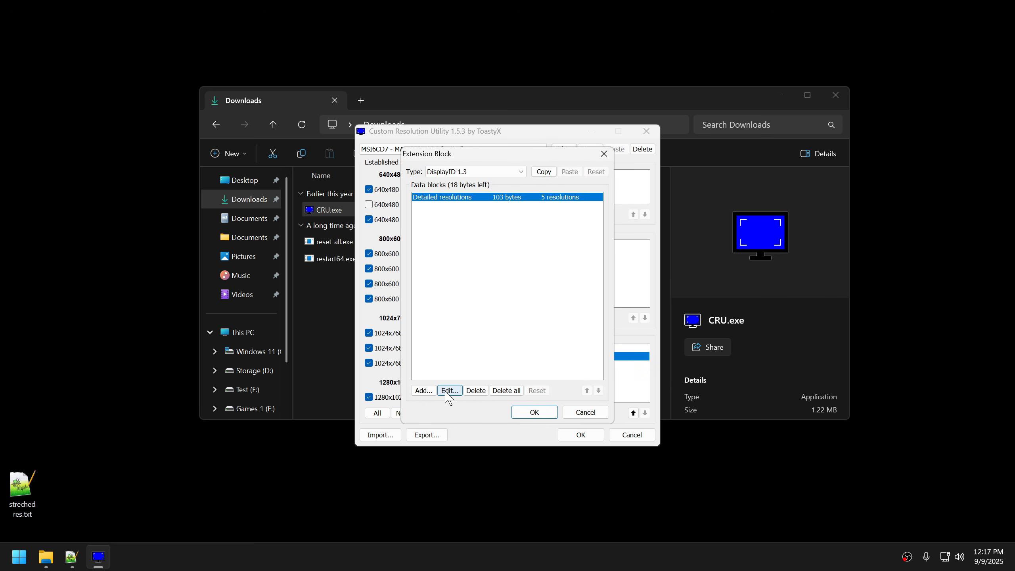
{"action": "left_click", "coordinate": [449, 390]}
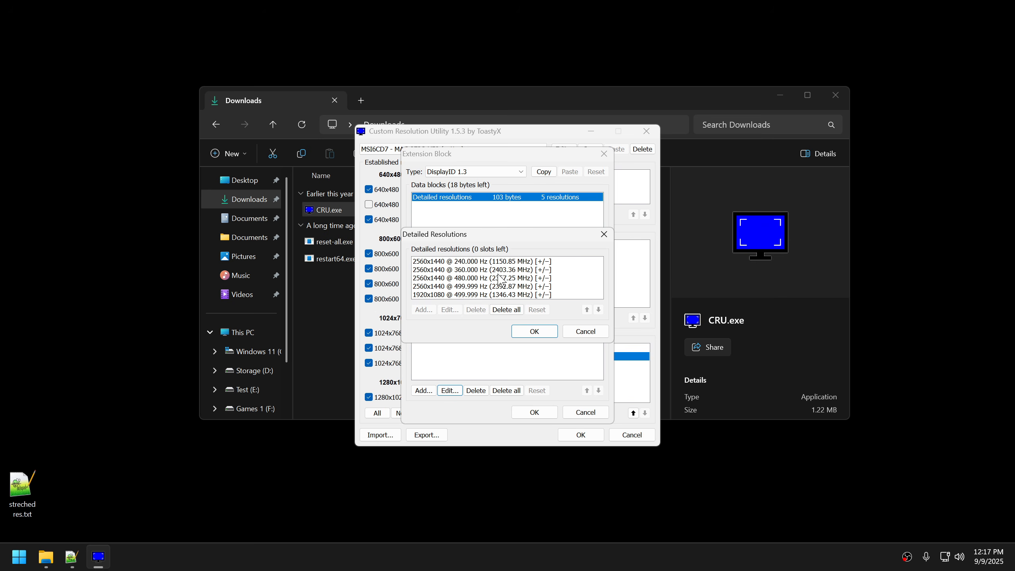
Step: Go through the five entries in the detailed resolutions list and move the dialog aside
{"action": "left_click", "coordinate": [434, 297]}
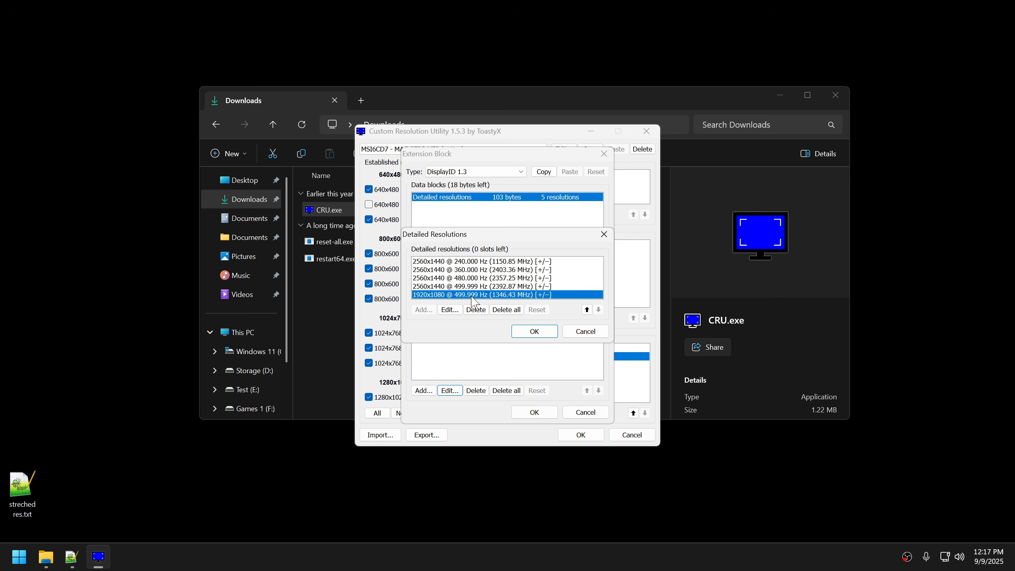
{"action": "left_click", "coordinate": [429, 286]}
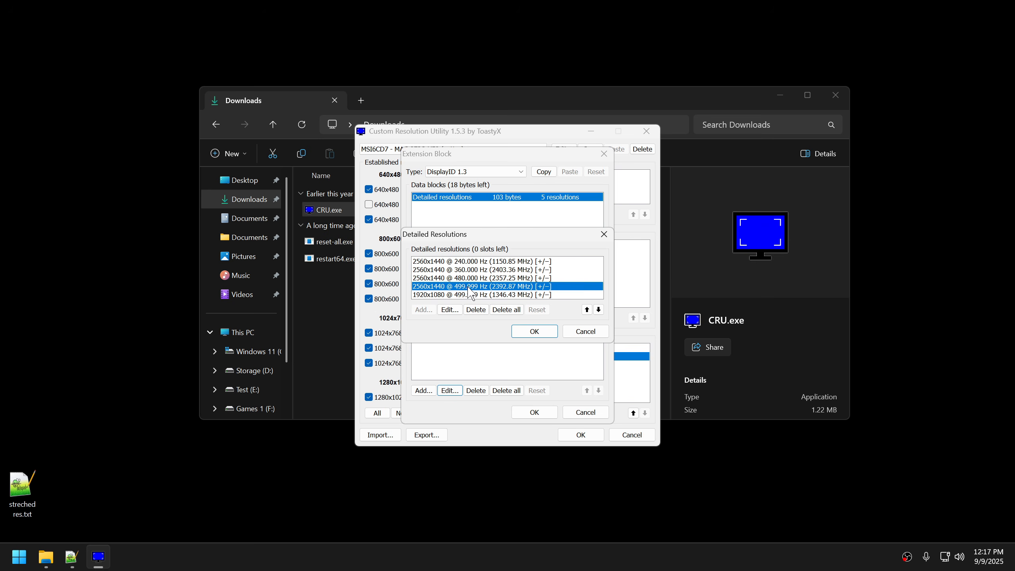
{"action": "left_click", "coordinate": [434, 278]}
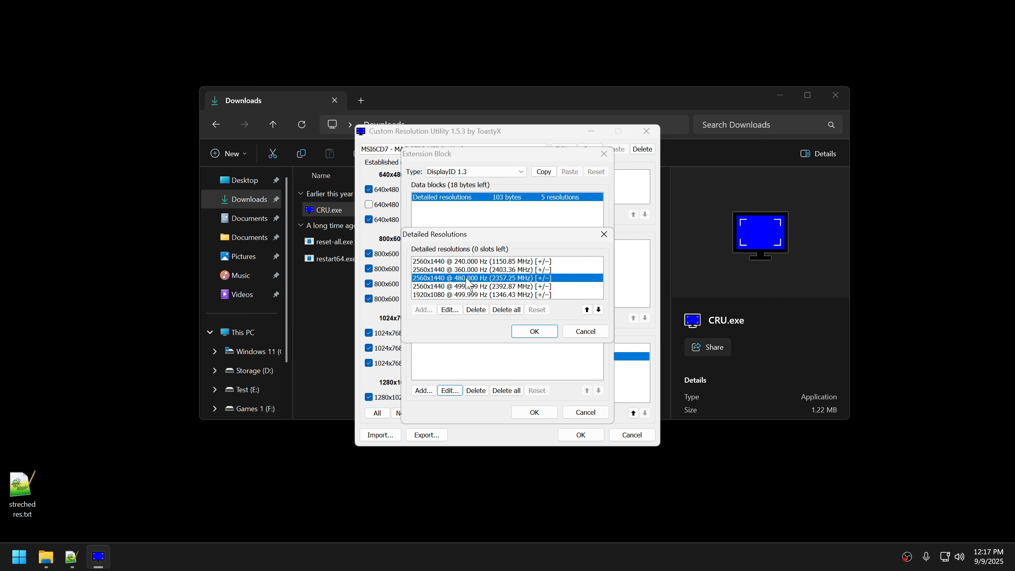
{"action": "left_click", "coordinate": [443, 270]}
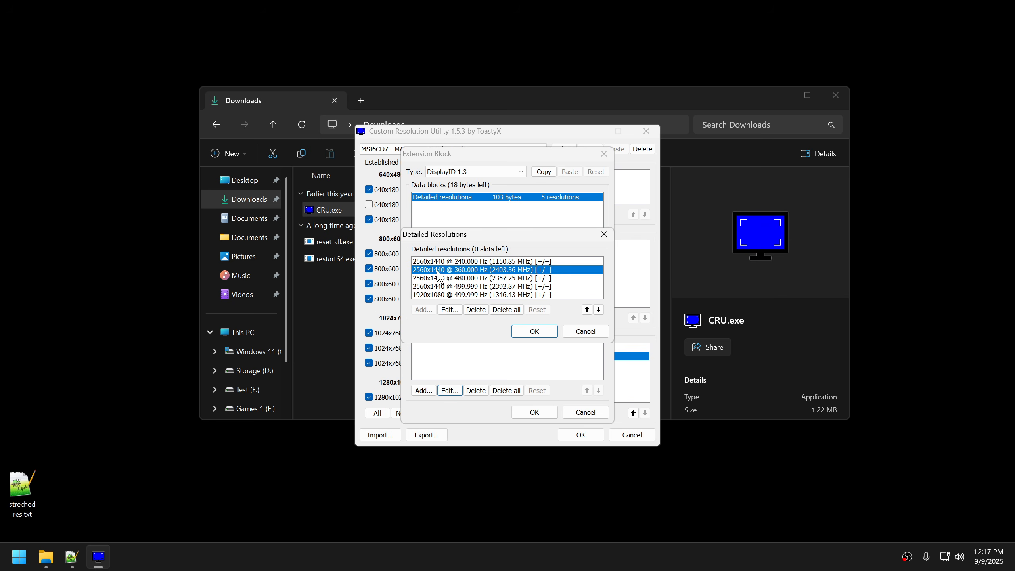
{"action": "left_click", "coordinate": [486, 263]}
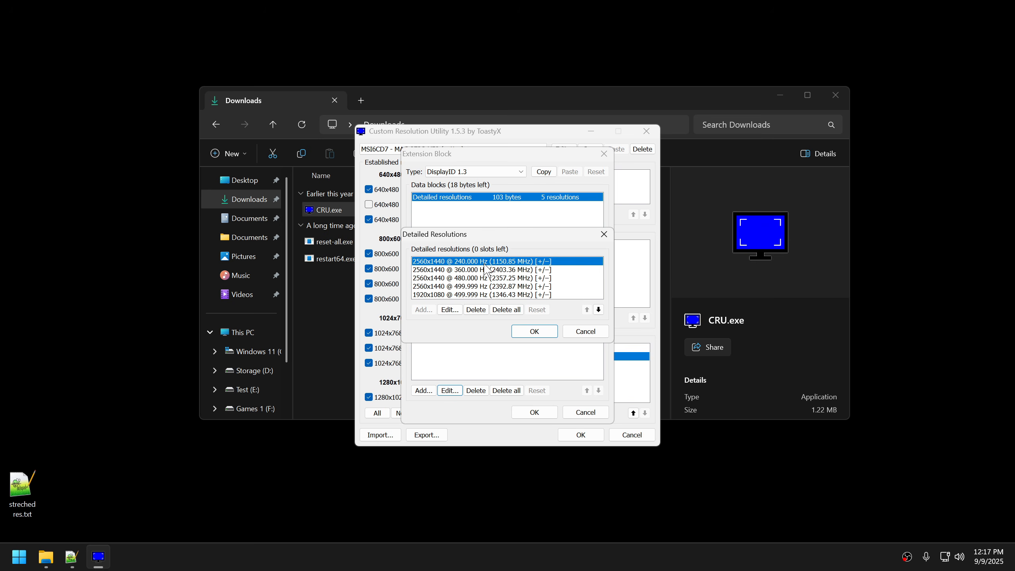
{"action": "left_click_drag", "start_coordinate": [466, 235], "coordinate": [549, 235]}
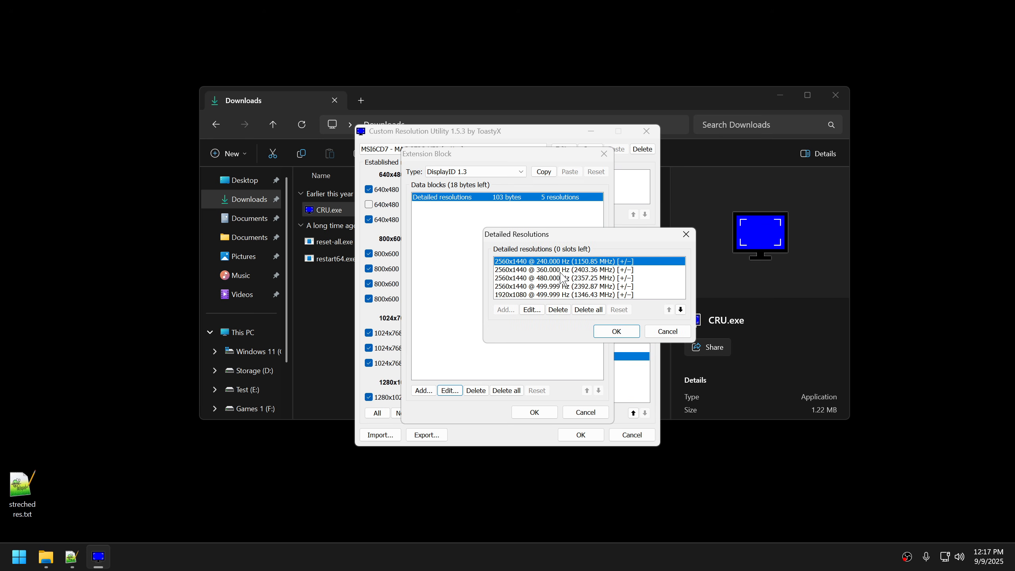
{"action": "left_click_drag", "start_coordinate": [534, 235], "coordinate": [512, 235]}
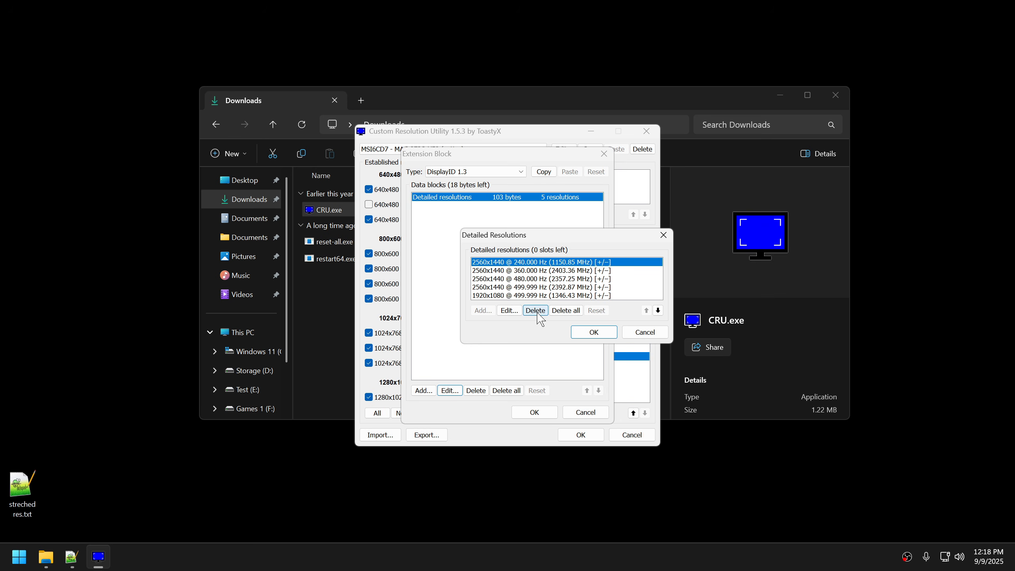
Step: Delete the 2560x1440 entries at 240 Hz and 360 Hz from the detailed resolutions
{"action": "left_click", "coordinate": [535, 310]}
{"action": "left_click", "coordinate": [536, 271]}
{"action": "left_click", "coordinate": [529, 262]}
{"action": "left_click", "coordinate": [534, 311]}
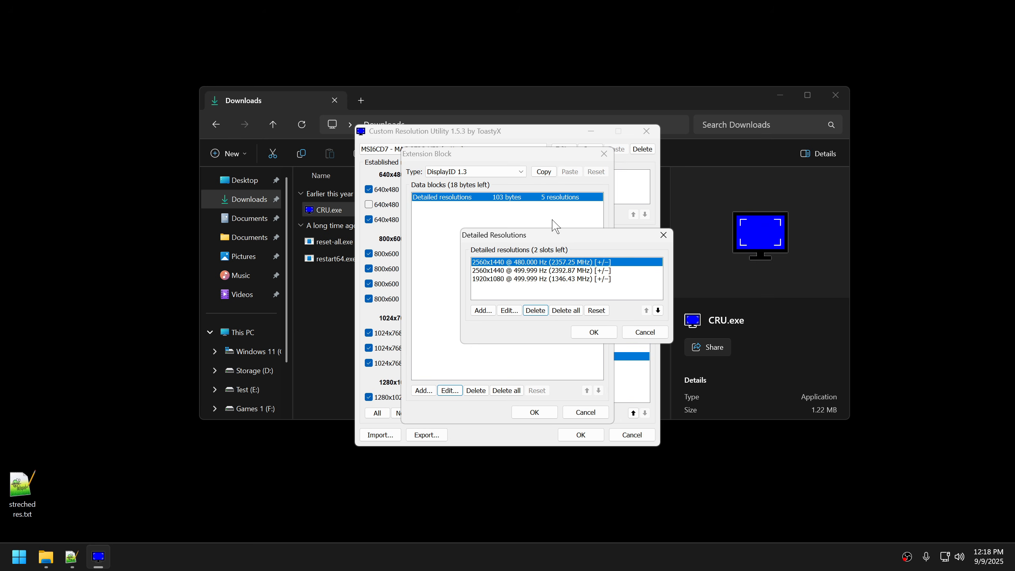
Step: Copy the timing of the 2560x1440 @ 499.999 Hz detailed resolution, close its dialog and deselect the entry
{"action": "left_click", "coordinate": [536, 271]}
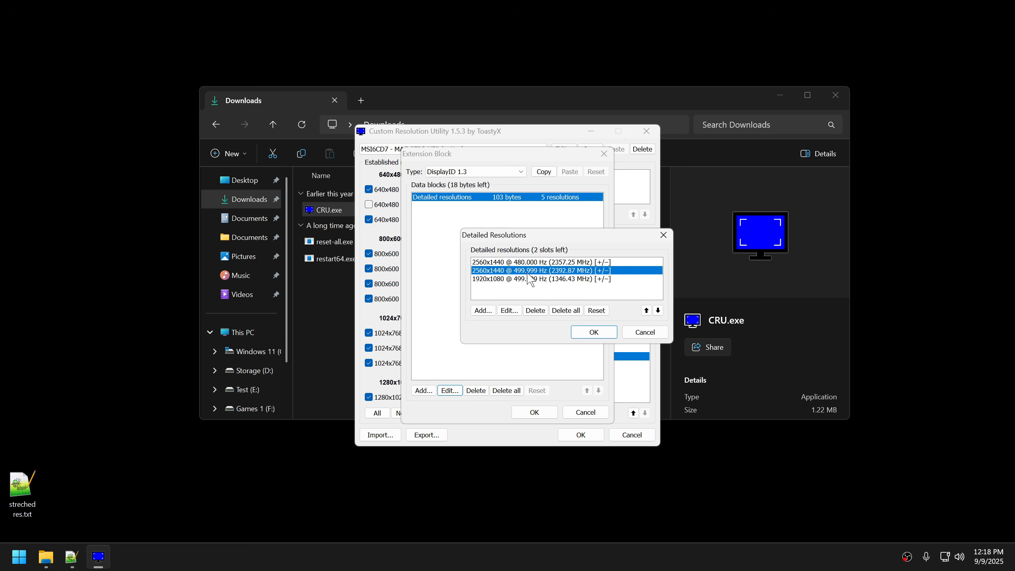
{"action": "left_click", "coordinate": [525, 264]}
{"action": "left_click", "coordinate": [527, 270]}
{"action": "left_click", "coordinate": [509, 311]}
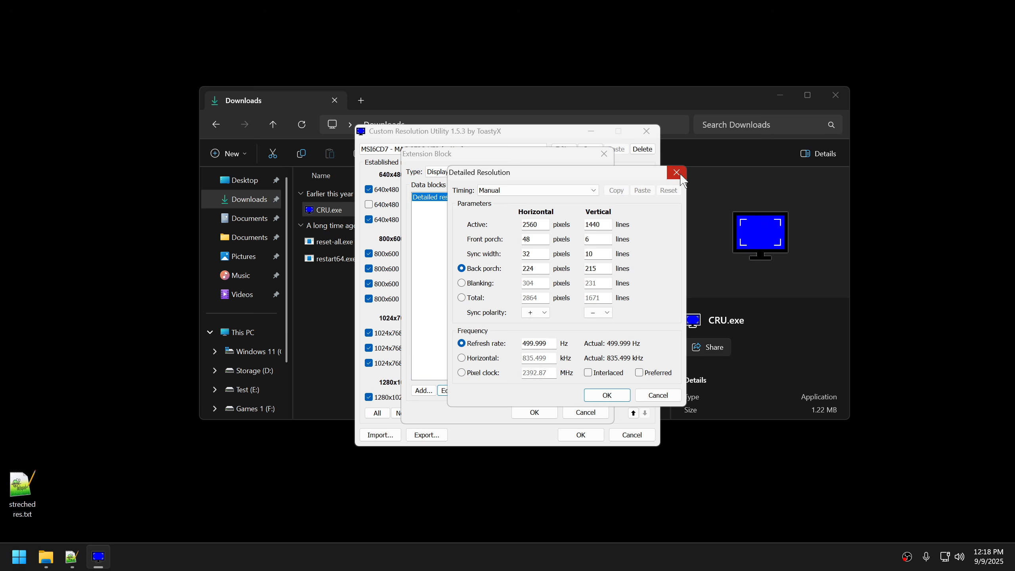
{"action": "left_click", "coordinate": [680, 175]}
{"action": "left_click", "coordinate": [493, 292]}
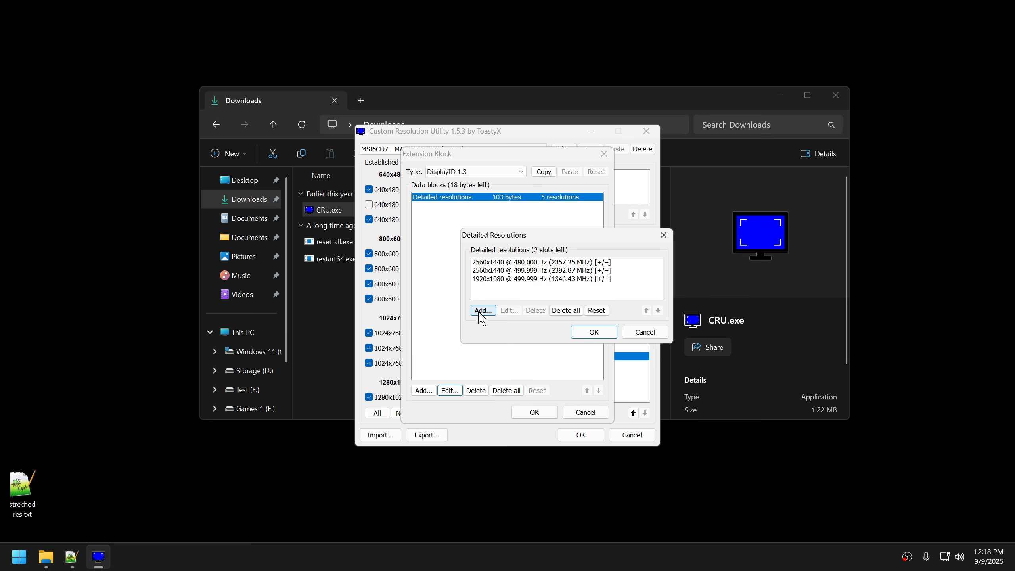
Step: Add a detailed resolution with the copied timing and set its horizontal active pixels to 2304
{"action": "left_click", "coordinate": [482, 311]}
{"action": "left_click", "coordinate": [644, 191]}
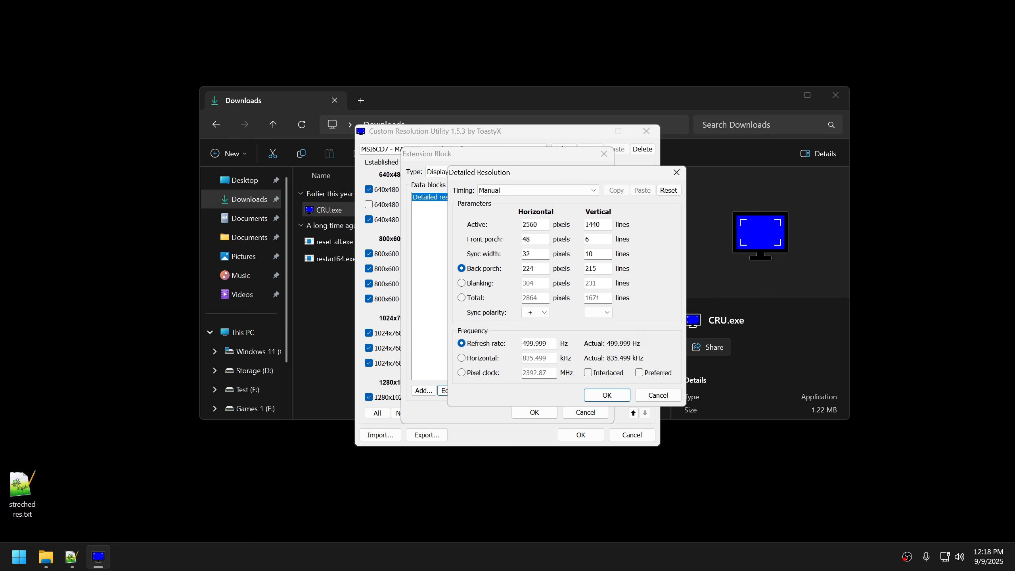
{"action": "double_click", "coordinate": [530, 224]}
{"action": "type", "text": "2304"}
{"action": "left_click", "coordinate": [607, 394]}
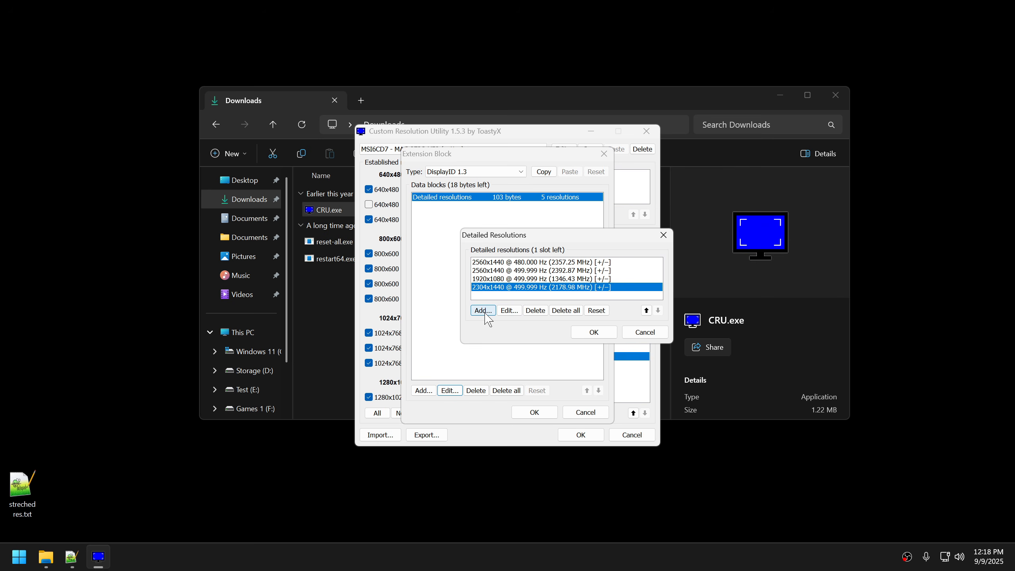
Step: Add another detailed resolution with the copied timing and set its horizontal active pixels to 1920
{"action": "left_click", "coordinate": [485, 311]}
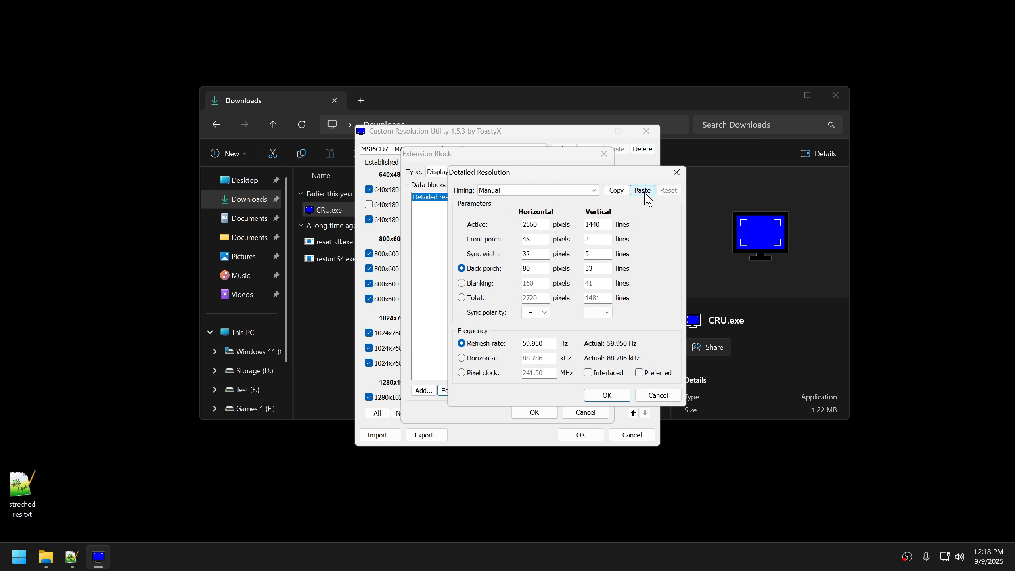
{"action": "left_click", "coordinate": [643, 191]}
{"action": "double_click", "coordinate": [533, 225]}
{"action": "type", "text": "1920"}
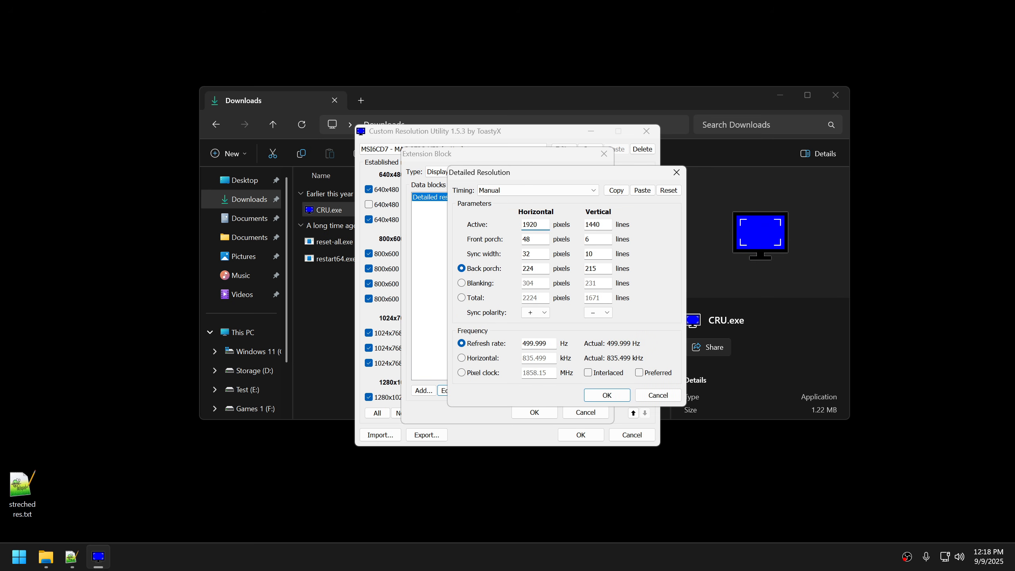
{"action": "left_click", "coordinate": [594, 390]}
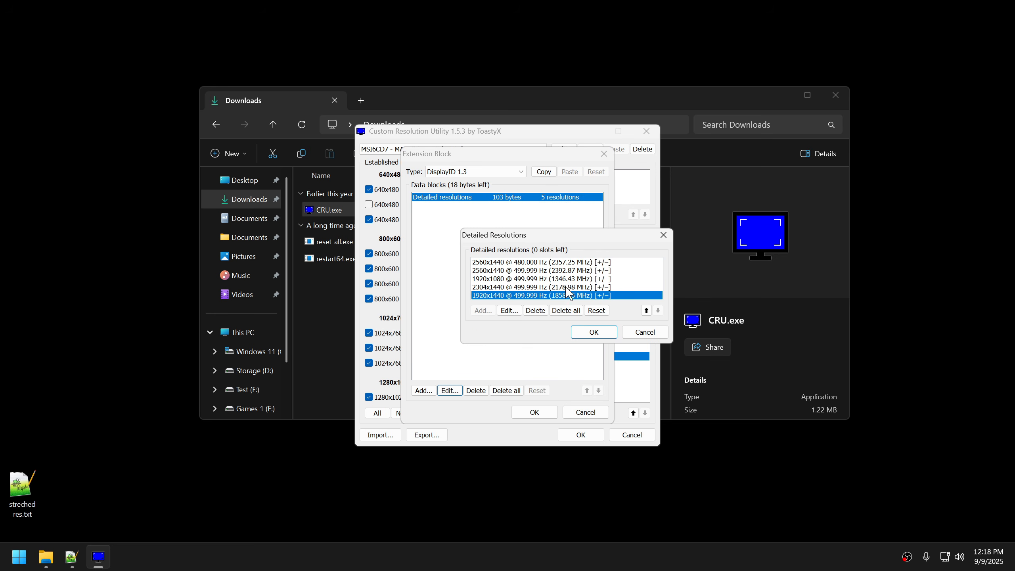
Step: Check the new 2304x1440 and 1920x1440 entries, save all resolution changes and run restart64.exe to restart the graphics driver
{"action": "left_click", "coordinate": [532, 288]}
{"action": "left_click", "coordinate": [531, 295]}
{"action": "left_click", "coordinate": [530, 287]}
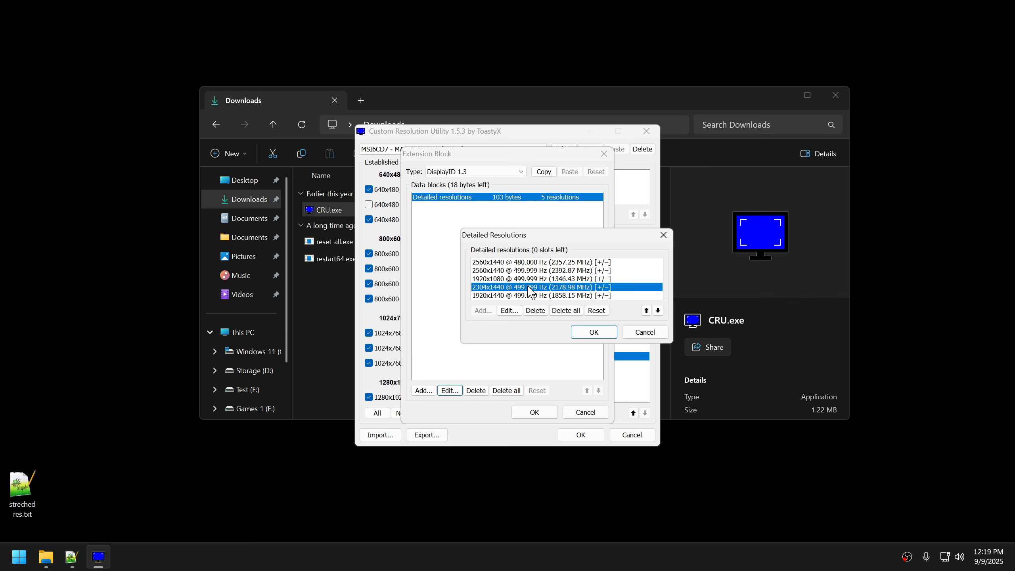
{"action": "left_click", "coordinate": [537, 296]}
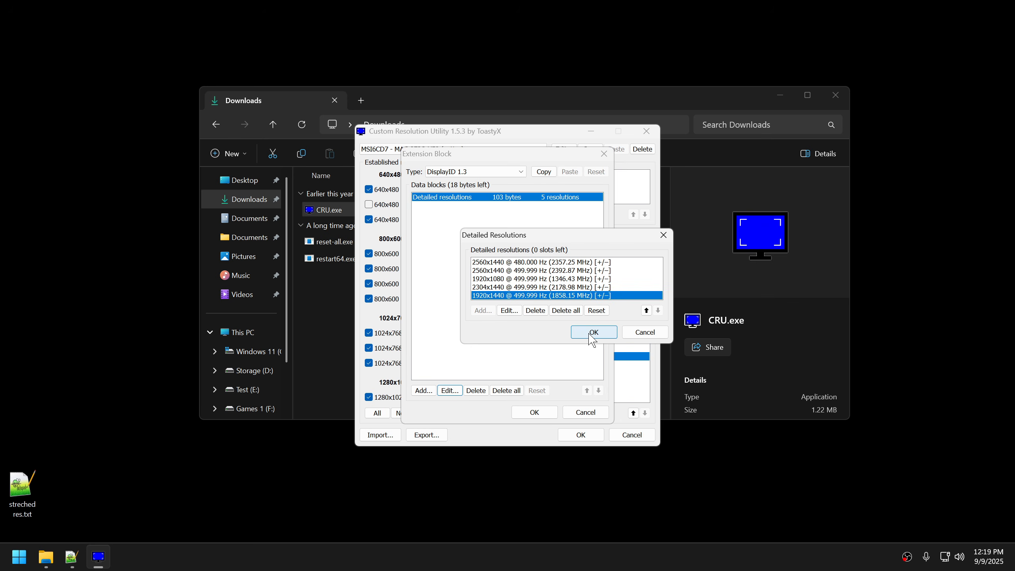
{"action": "left_click", "coordinate": [593, 334]}
{"action": "left_click", "coordinate": [541, 413]}
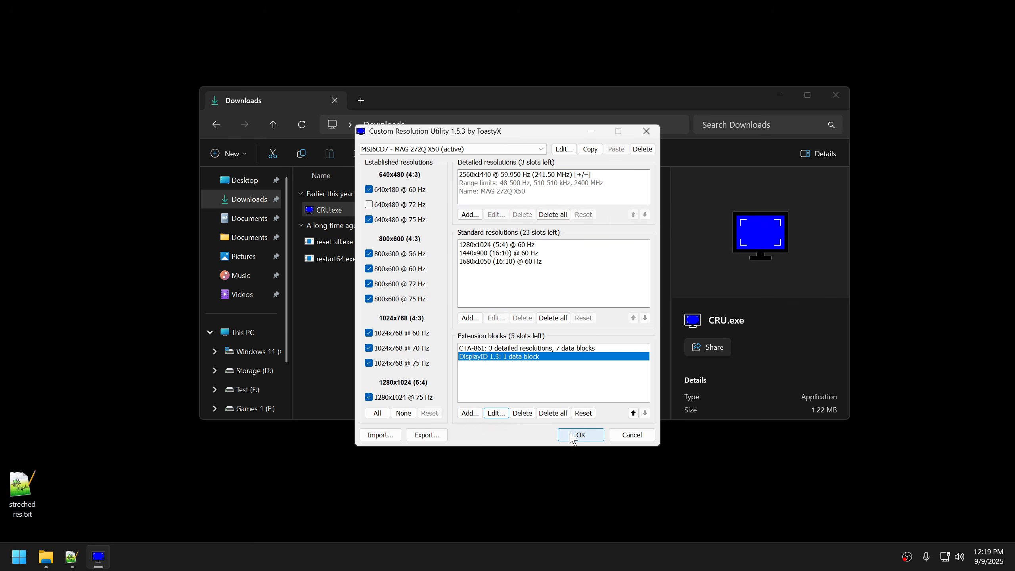
{"action": "left_click", "coordinate": [581, 434]}
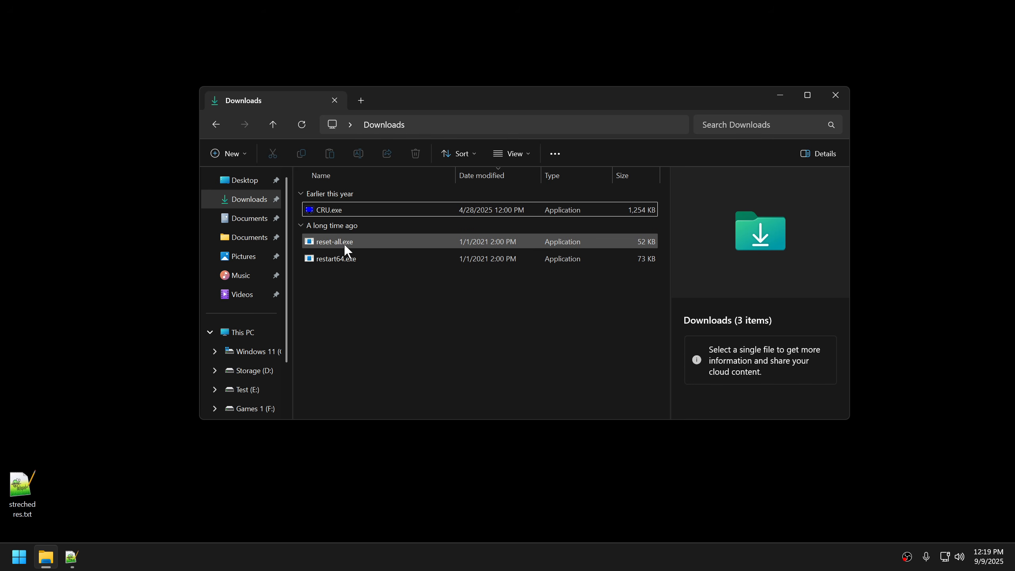
{"action": "left_click", "coordinate": [348, 267]}
{"action": "left_click", "coordinate": [488, 313]}
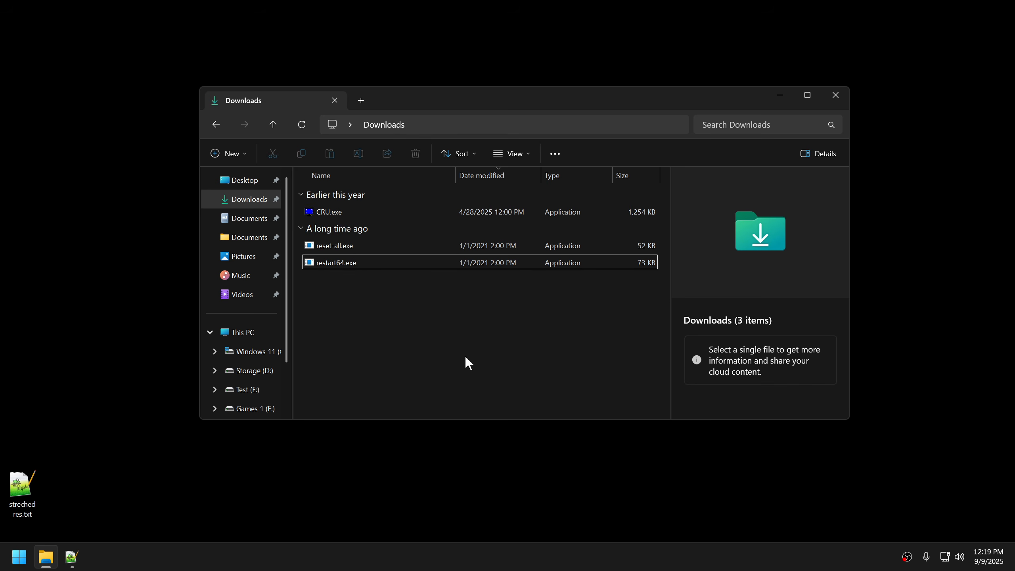
Step: Open NVIDIA Control Panel and examine the PC entries in its resolution list for the new stretched resolutions
{"action": "right_click", "coordinate": [124, 330]}
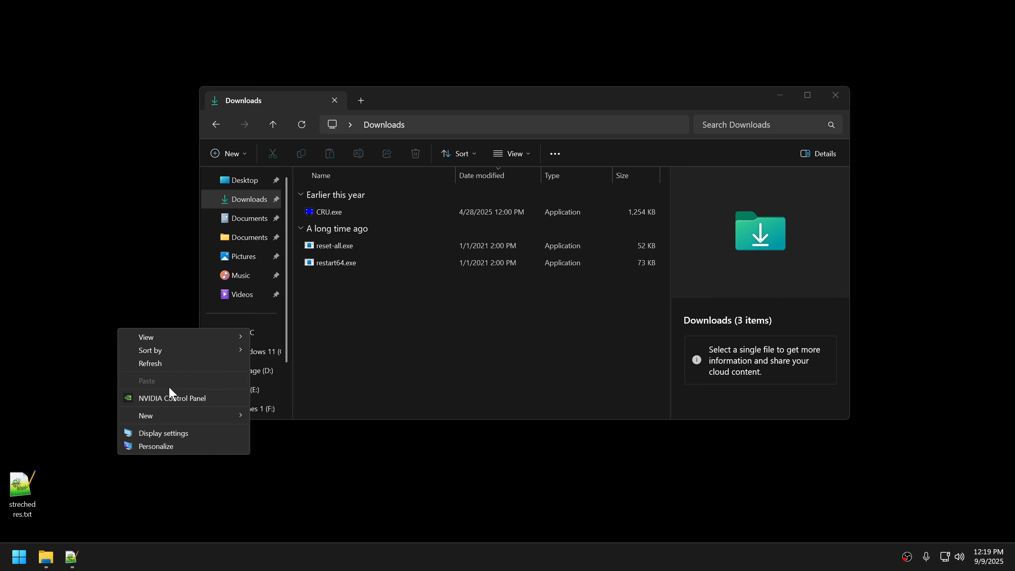
{"action": "left_click", "coordinate": [179, 397]}
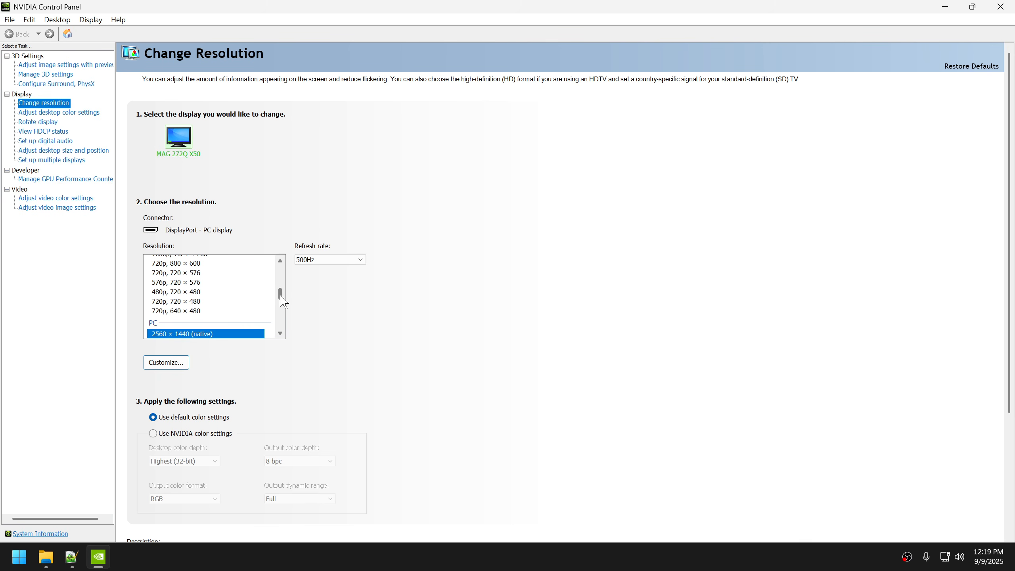
{"action": "scroll", "coordinate": [281, 298], "scroll_direction": "down", "scroll_amount": 2}
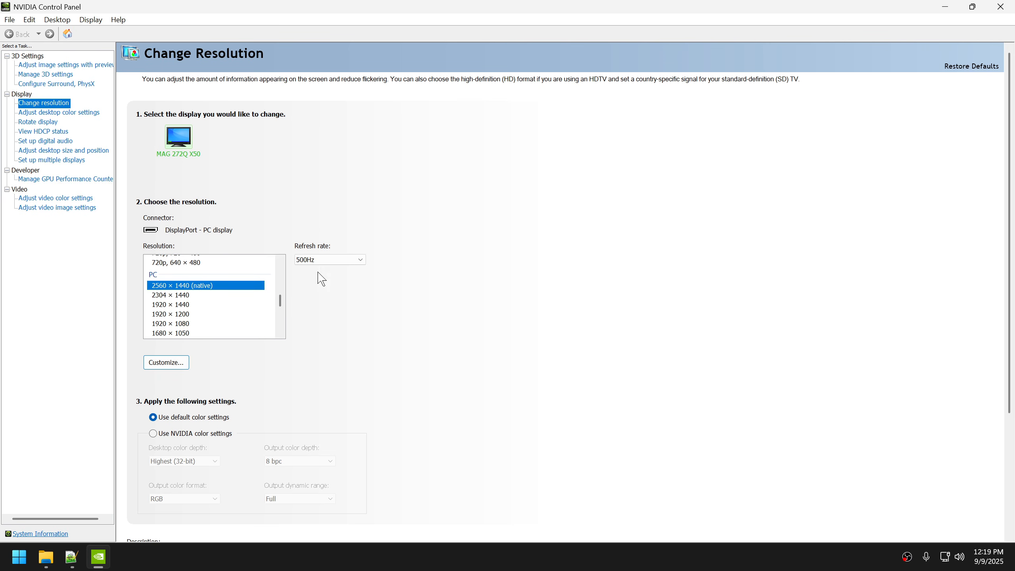
Step: Open the Windows advanced display settings and list all valid modes in the adapter properties for Display 1, including the 2304 by 1440 modes
{"action": "key", "text": "super+i"}
{"action": "left_click", "coordinate": [83, 160]}
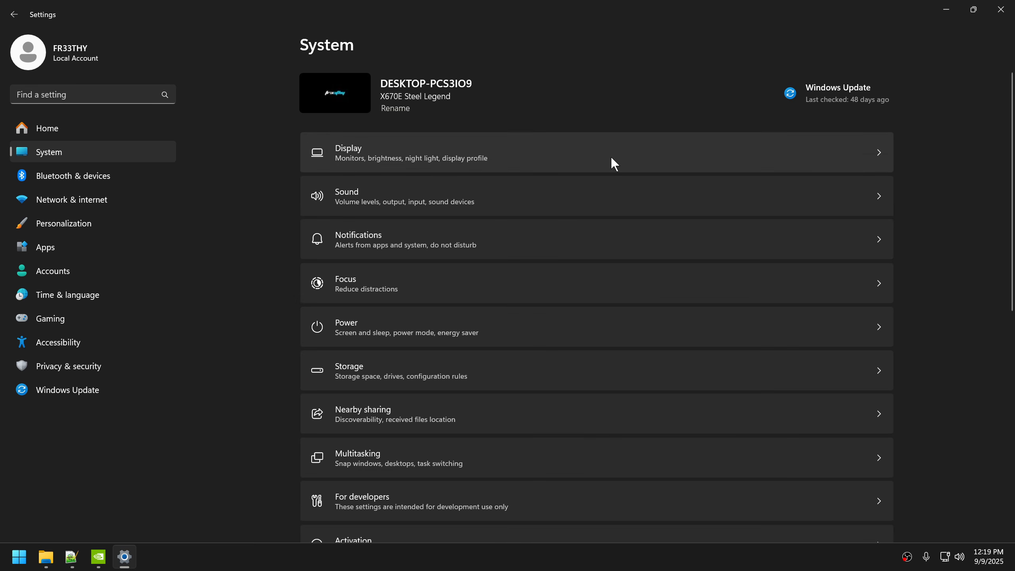
{"action": "left_click", "coordinate": [582, 160]}
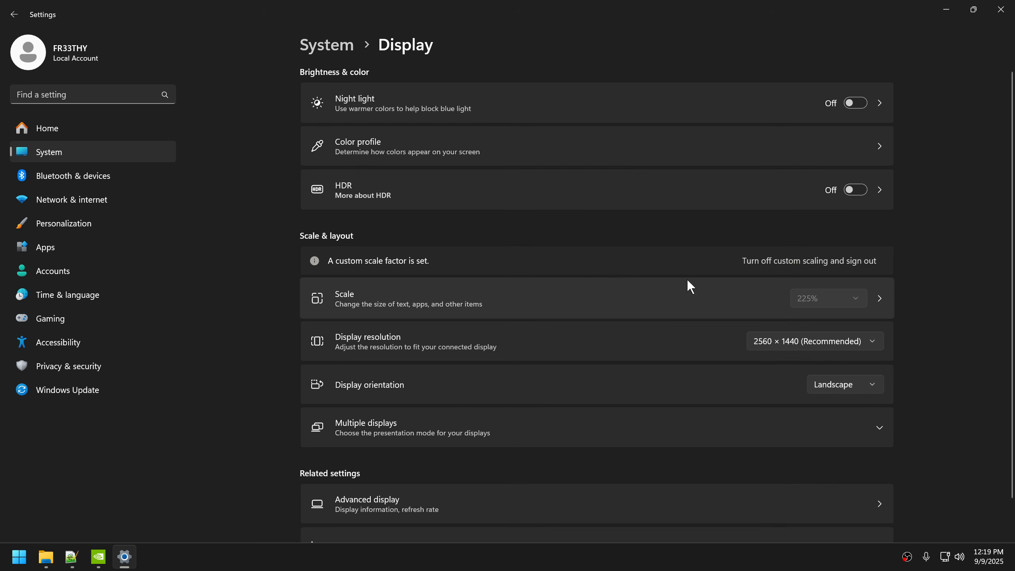
{"action": "scroll", "coordinate": [666, 330], "scroll_direction": "down", "scroll_amount": 1}
{"action": "left_click", "coordinate": [502, 467]}
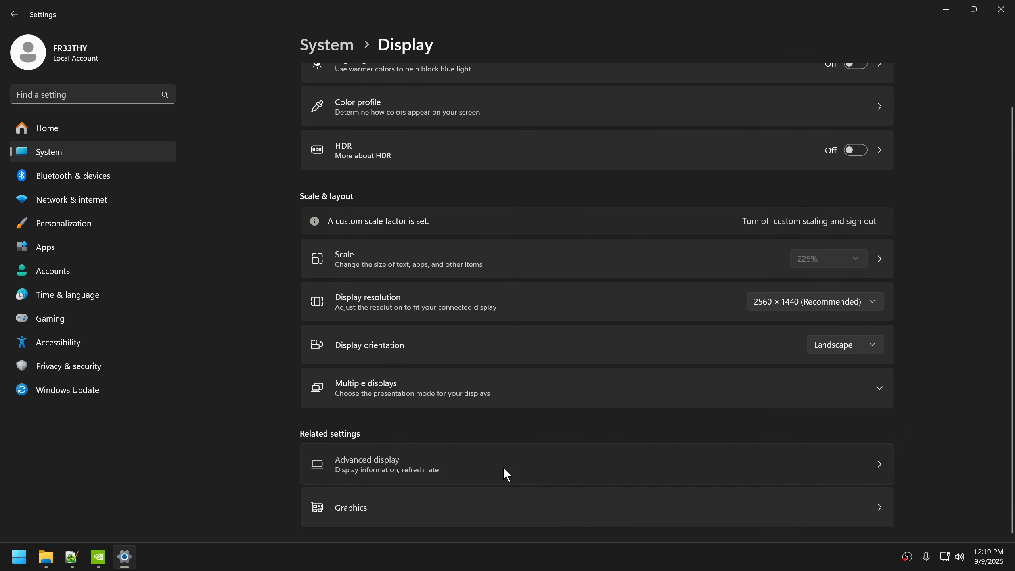
{"action": "left_click", "coordinate": [415, 303]}
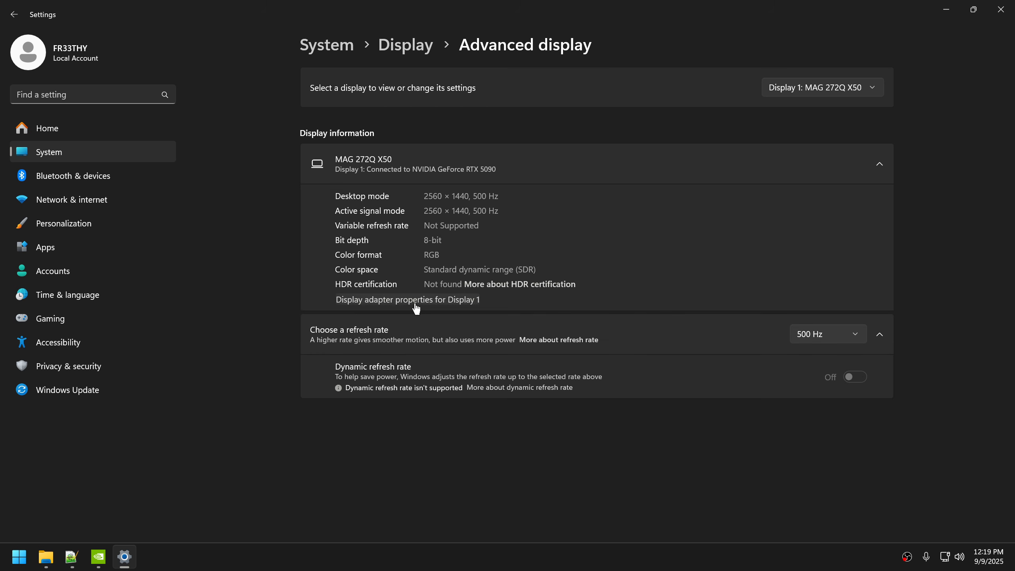
{"action": "left_click", "coordinate": [80, 236]}
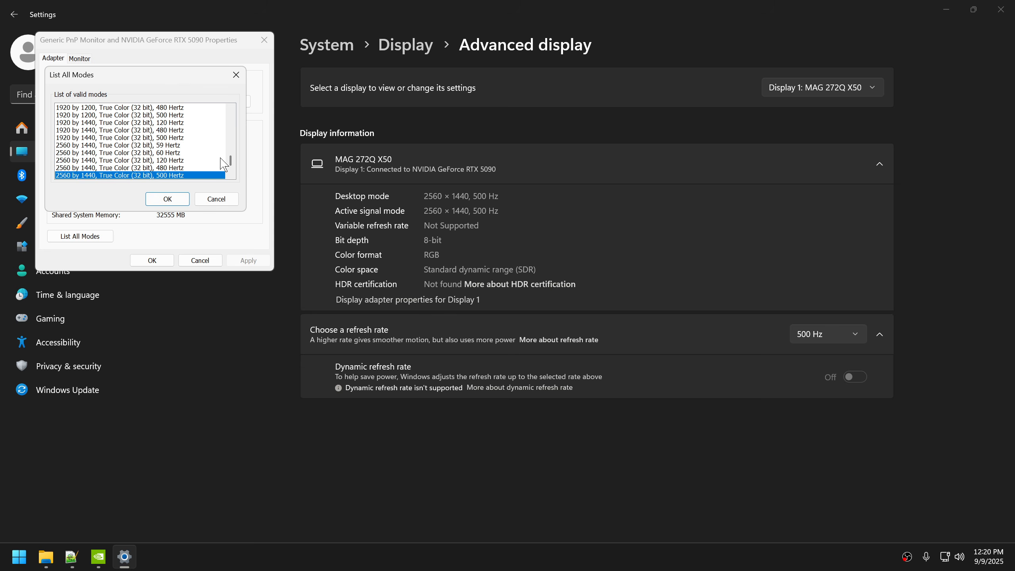
{"action": "left_click_drag", "start_coordinate": [232, 158], "coordinate": [234, 160]}
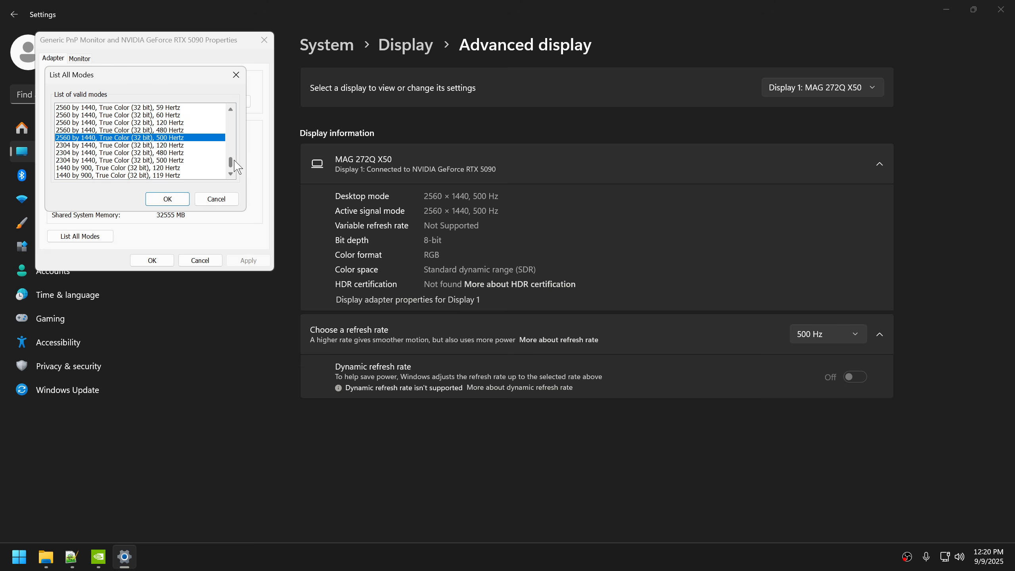
Step: Close NVIDIA Control Panel and select the 2304 by 1440, True Color (32 bit), 500 Hertz mode in the list of valid modes
{"action": "left_click", "coordinate": [98, 556]}
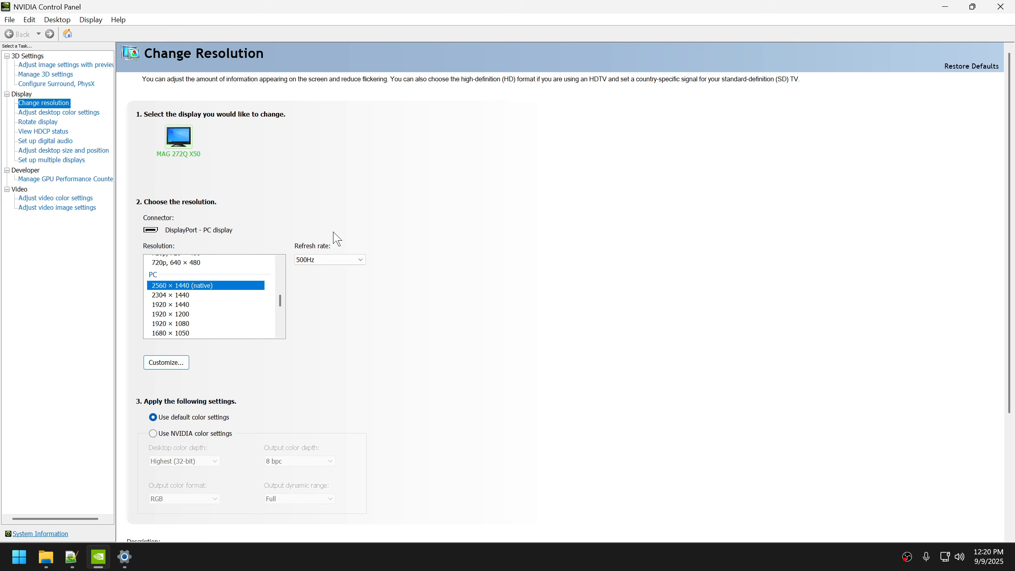
{"action": "left_click", "coordinate": [1000, 7]}
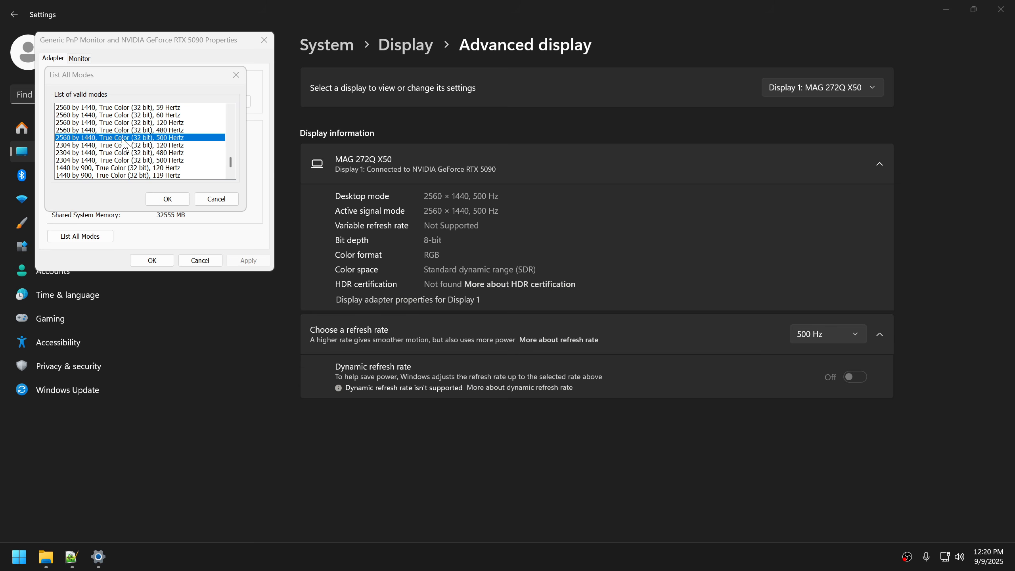
{"action": "left_click", "coordinate": [162, 161]}
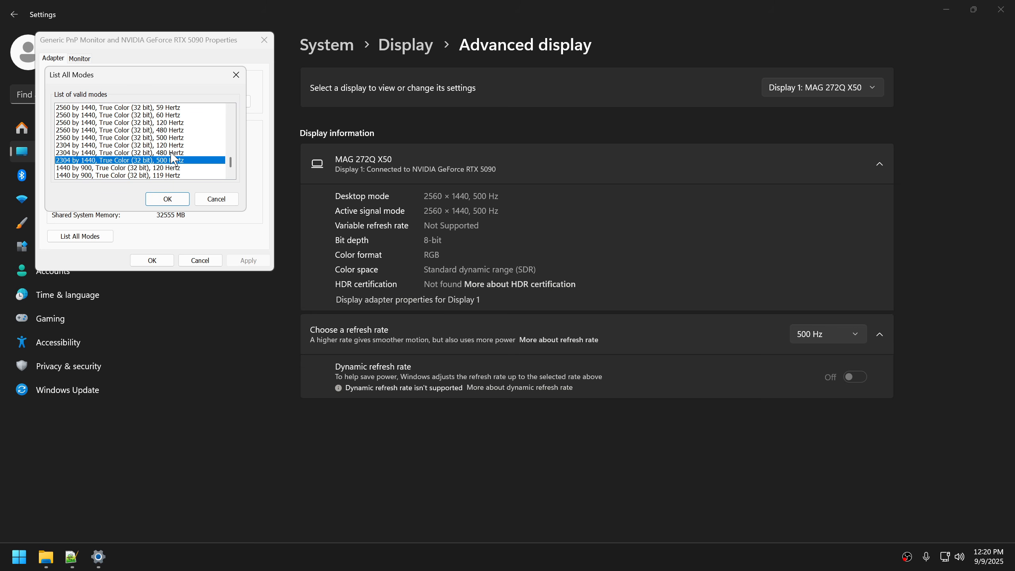
{"action": "left_click", "coordinate": [173, 152]}
{"action": "left_click", "coordinate": [175, 144]}
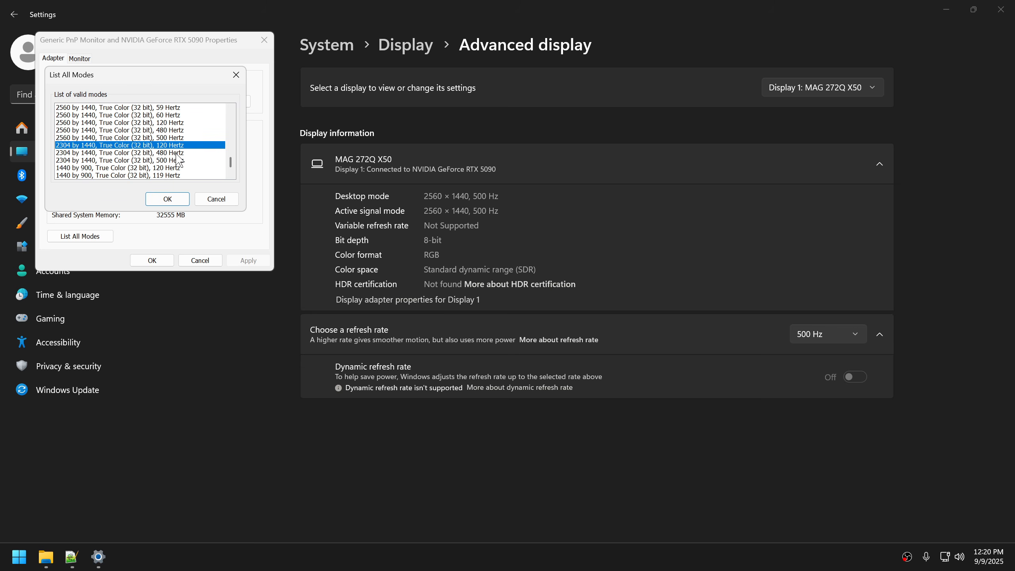
{"action": "left_click", "coordinate": [176, 153]}
{"action": "left_click", "coordinate": [176, 146]}
{"action": "left_click", "coordinate": [175, 152]}
{"action": "left_click", "coordinate": [175, 145]}
{"action": "left_click", "coordinate": [173, 153]}
{"action": "left_click", "coordinate": [164, 160]}
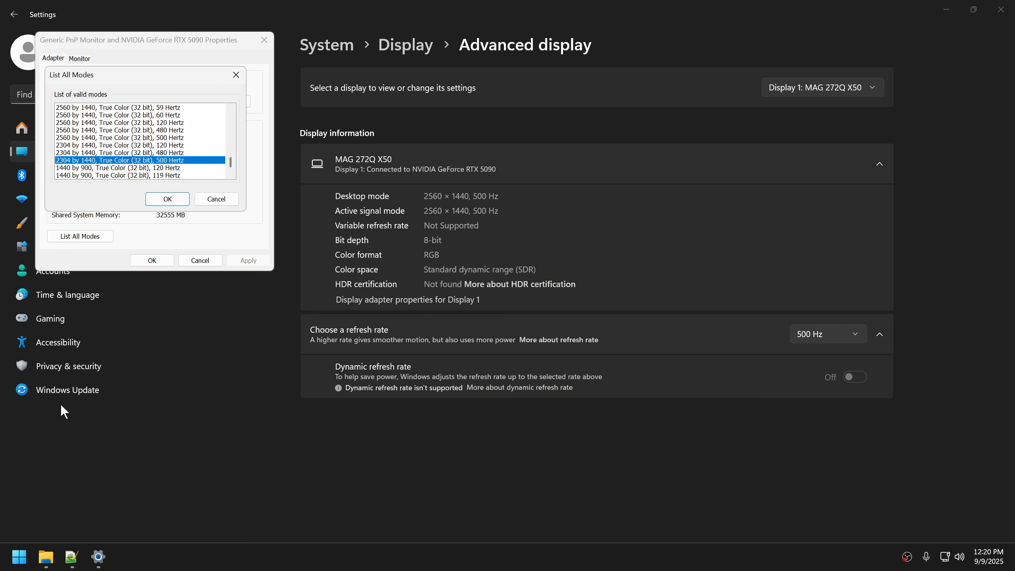
Step: Apply the selected 2304 by 1440 mode to Display 1 and keep the changed display settings
{"action": "left_click", "coordinate": [72, 556]}
{"action": "left_click_drag", "start_coordinate": [185, 162], "coordinate": [138, 163]}
{"action": "left_click", "coordinate": [939, 9]}
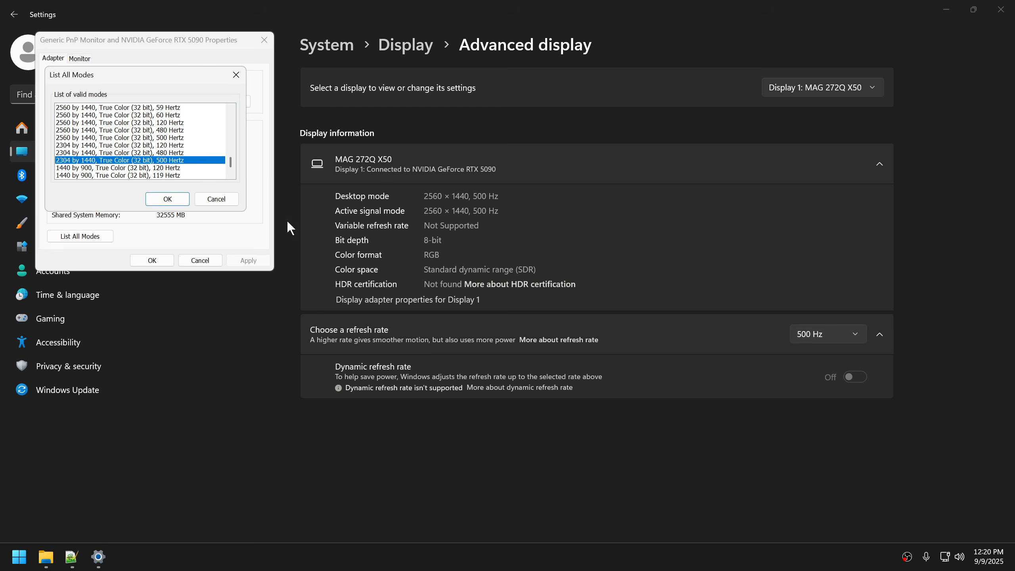
{"action": "left_click", "coordinate": [167, 199]}
{"action": "left_click", "coordinate": [248, 260]}
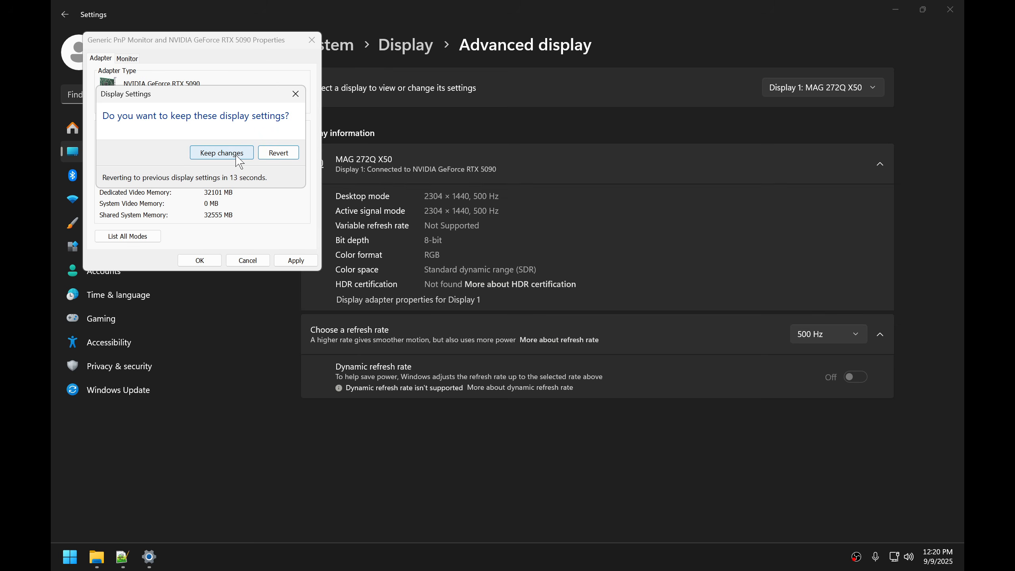
{"action": "left_click", "coordinate": [236, 156]}
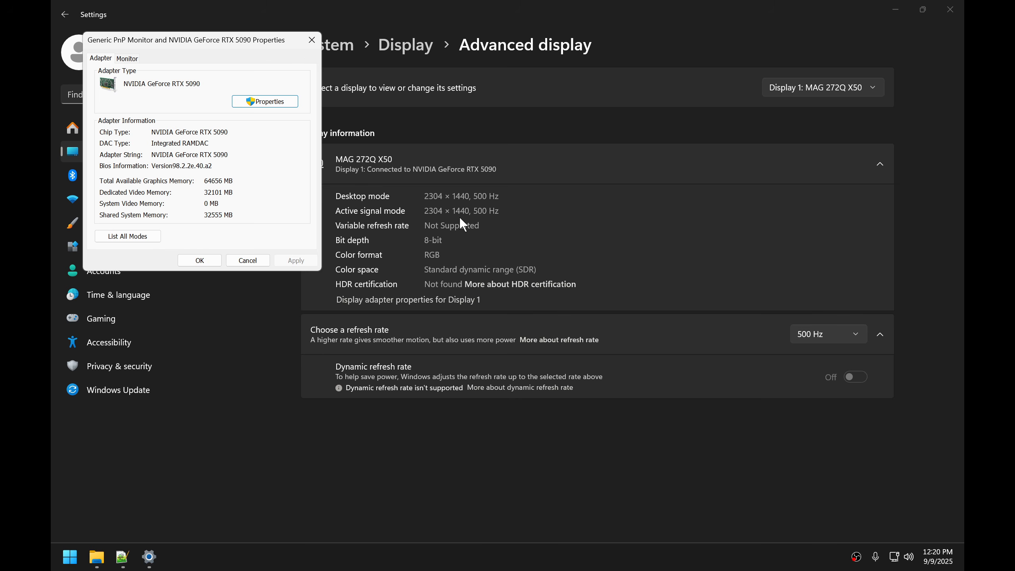
Step: Open NVIDIA Control Panel and check the selected resolution and the scaling settings under desktop size and position
{"action": "left_click", "coordinate": [856, 556]}
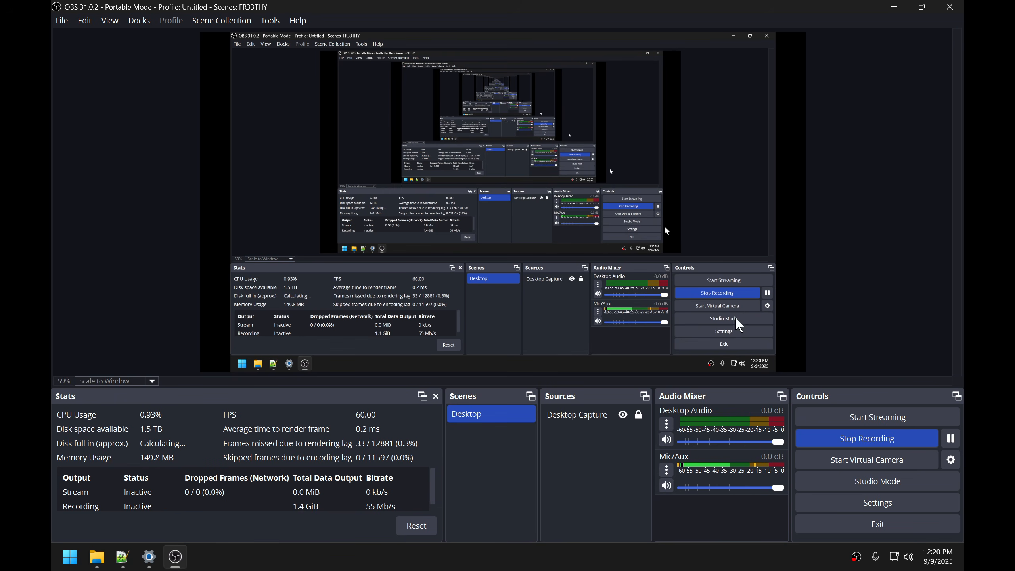
{"action": "left_click", "coordinate": [894, 9]}
{"action": "left_click", "coordinate": [895, 9]}
{"action": "right_click", "coordinate": [177, 390]}
{"action": "left_click", "coordinate": [200, 457]}
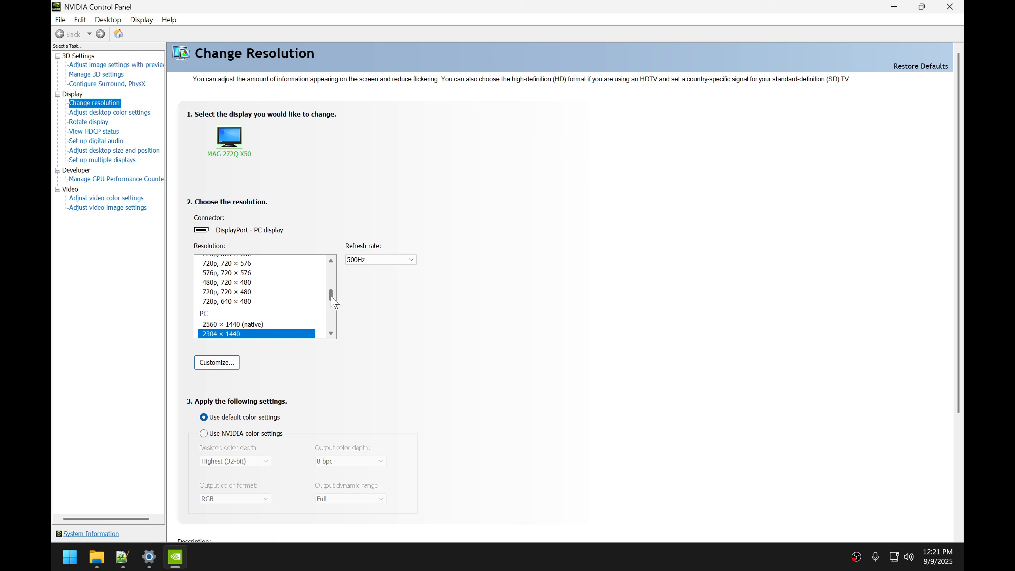
{"action": "scroll", "coordinate": [335, 300], "scroll_direction": "down", "scroll_amount": 1}
{"action": "left_click", "coordinate": [103, 160]}
{"action": "left_click", "coordinate": [113, 150]}
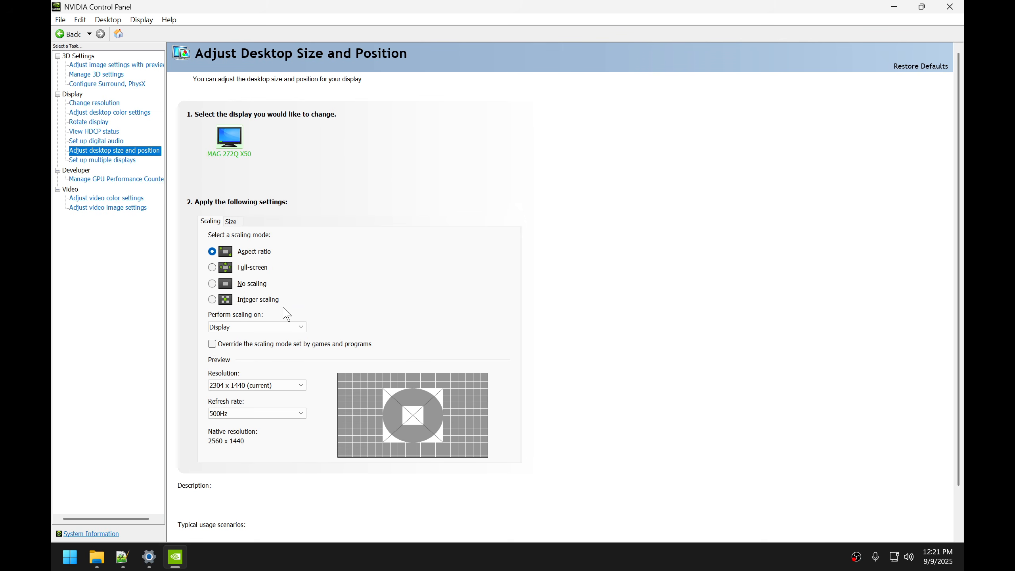
{"action": "left_click", "coordinate": [948, 10]}
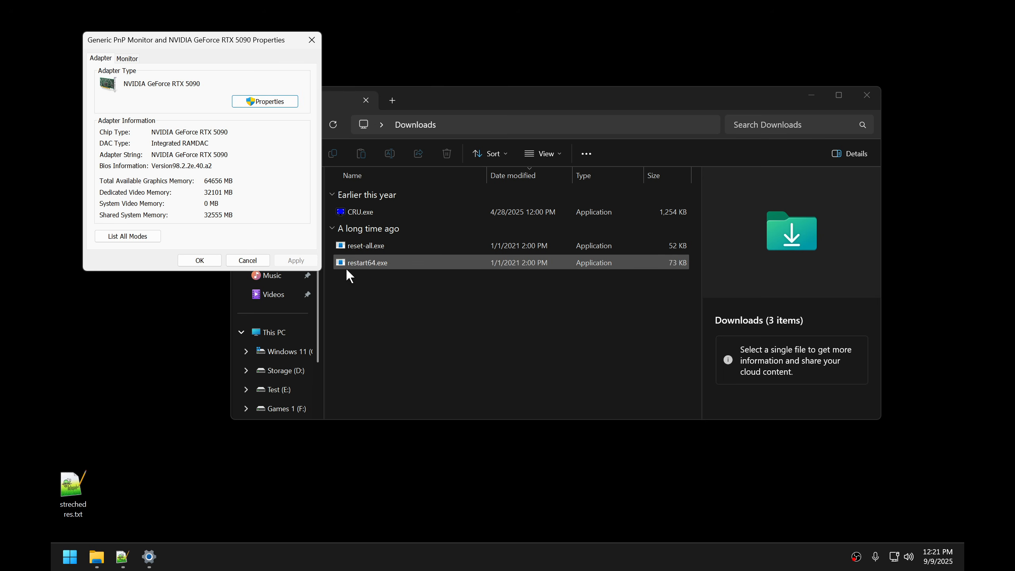
{"action": "left_click", "coordinate": [856, 556]}
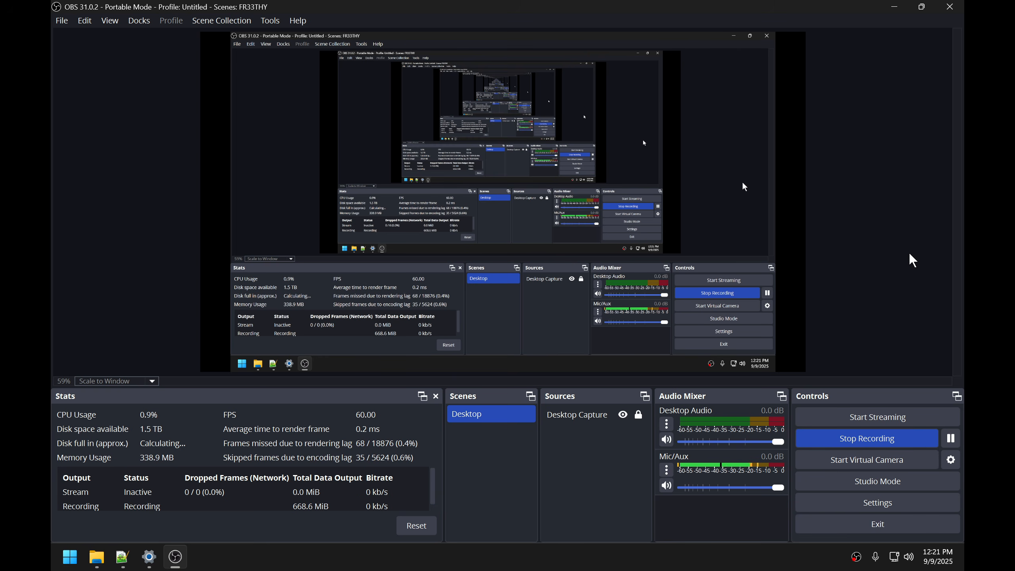
{"action": "left_click", "coordinate": [894, 8]}
Step: Choose the 1920 by 1440, 500 Hertz mode in the adapter properties of Display 1 and apply it
{"action": "left_click", "coordinate": [148, 556]}
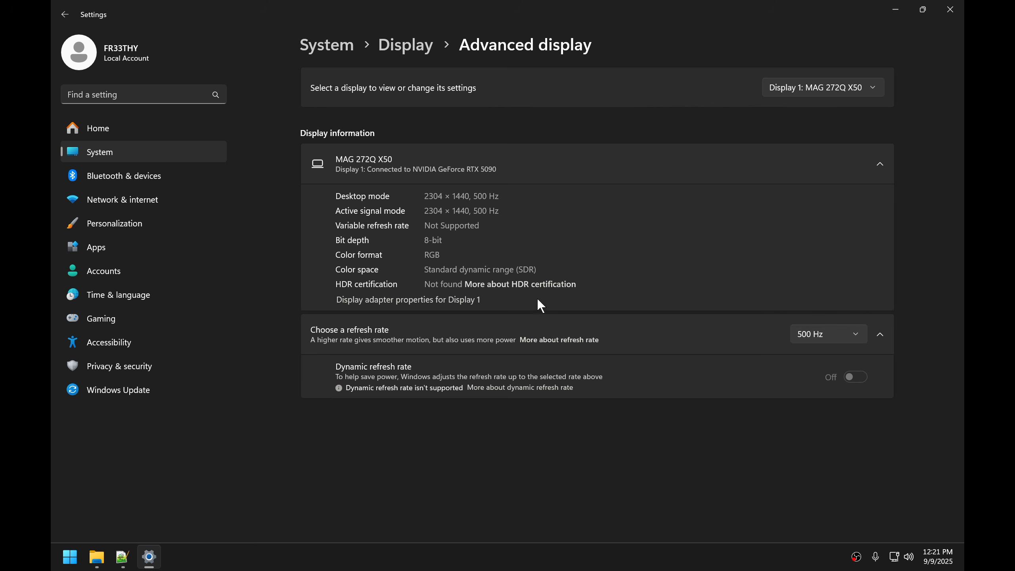
{"action": "left_click", "coordinate": [449, 299]}
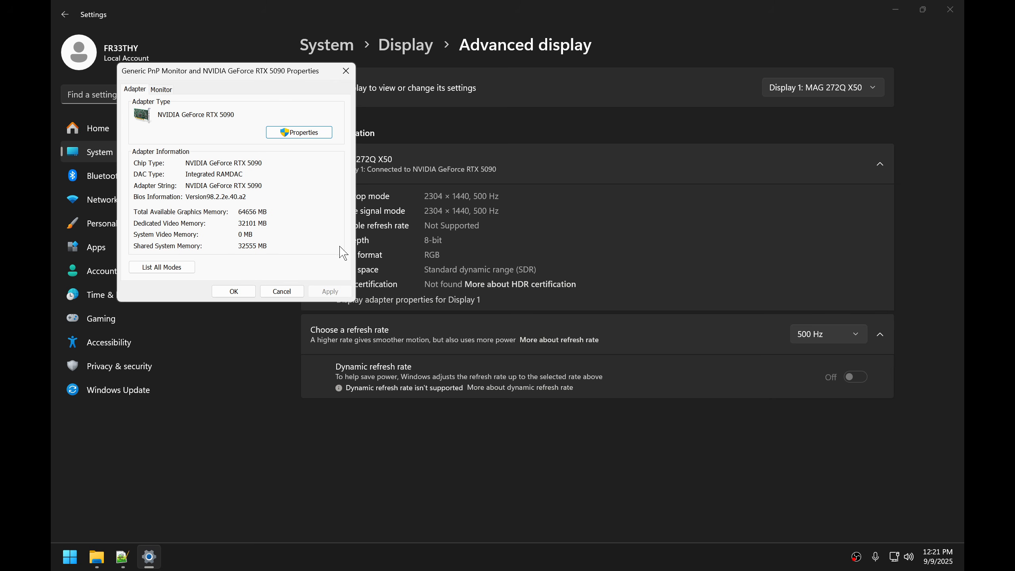
{"action": "left_click", "coordinate": [162, 268]}
{"action": "left_click_drag", "start_coordinate": [313, 195], "coordinate": [317, 199]}
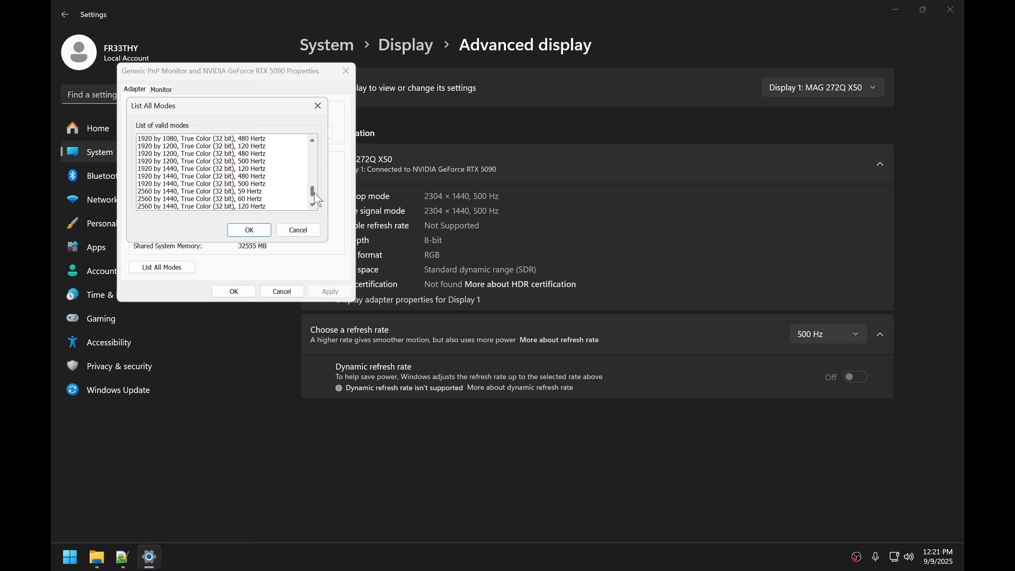
{"action": "left_click", "coordinate": [202, 184]}
{"action": "left_click", "coordinate": [255, 230]}
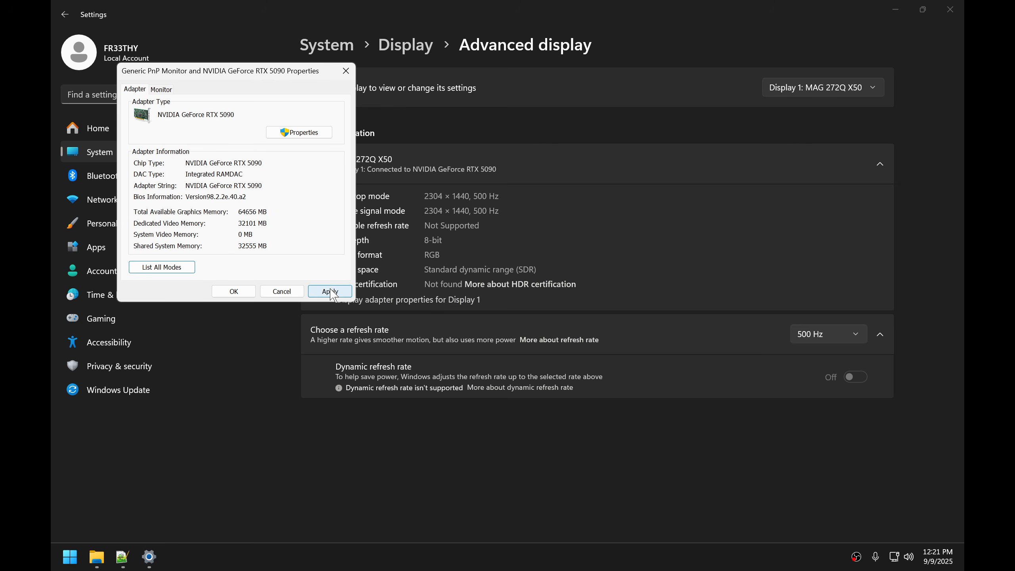
{"action": "left_click", "coordinate": [330, 291]}
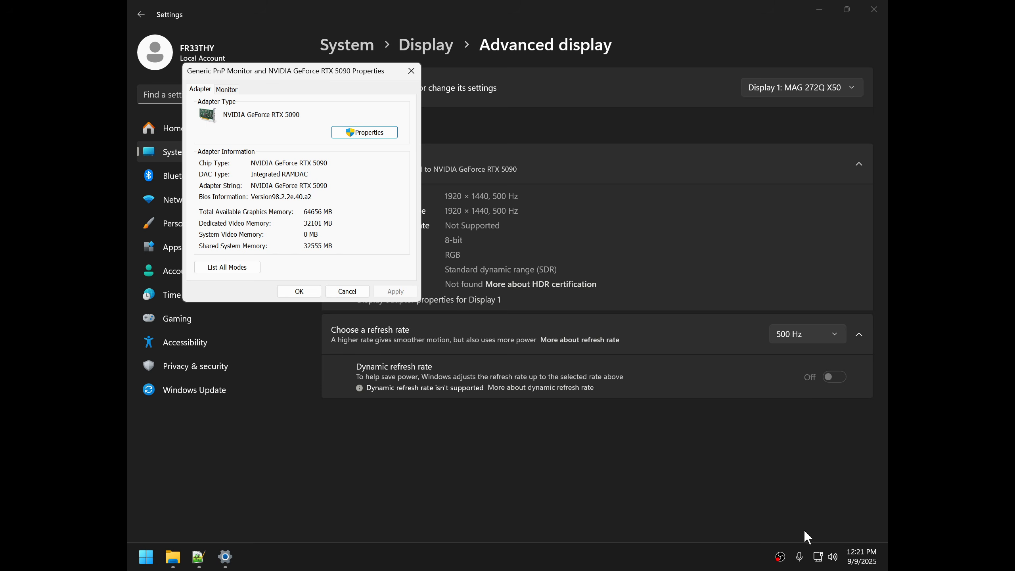
Step: Accept the adapter properties and close the Windows Settings window
{"action": "left_click", "coordinate": [777, 559]}
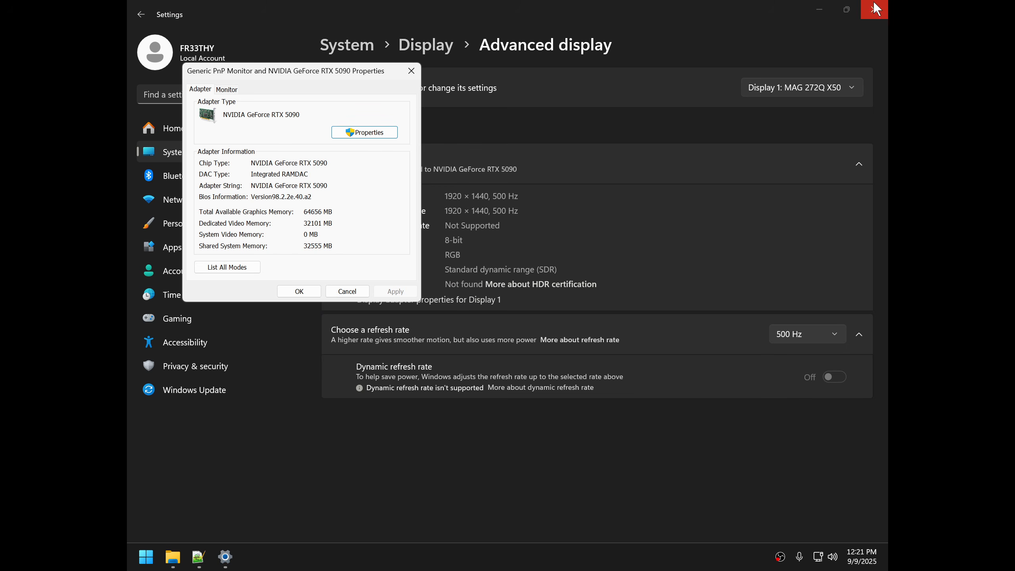
{"action": "left_click", "coordinate": [885, 7]}
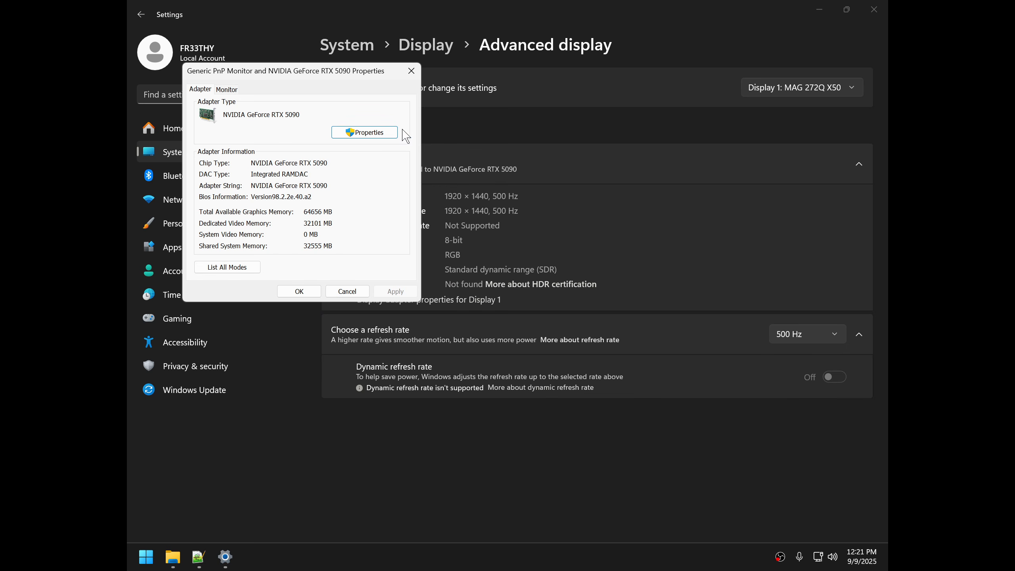
{"action": "left_click", "coordinate": [298, 291]}
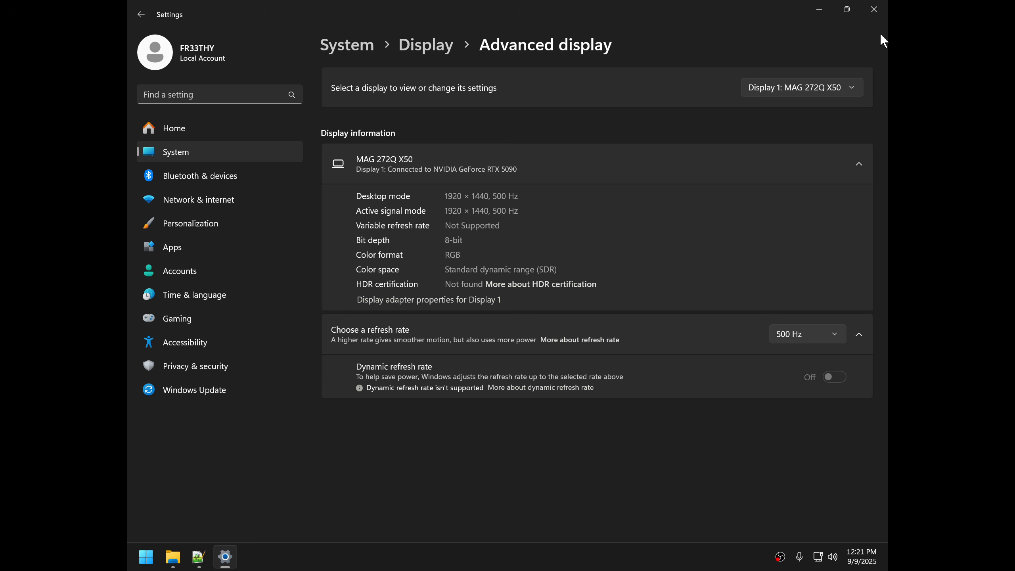
{"action": "left_click", "coordinate": [873, 11]}
{"action": "left_click", "coordinate": [383, 40]}
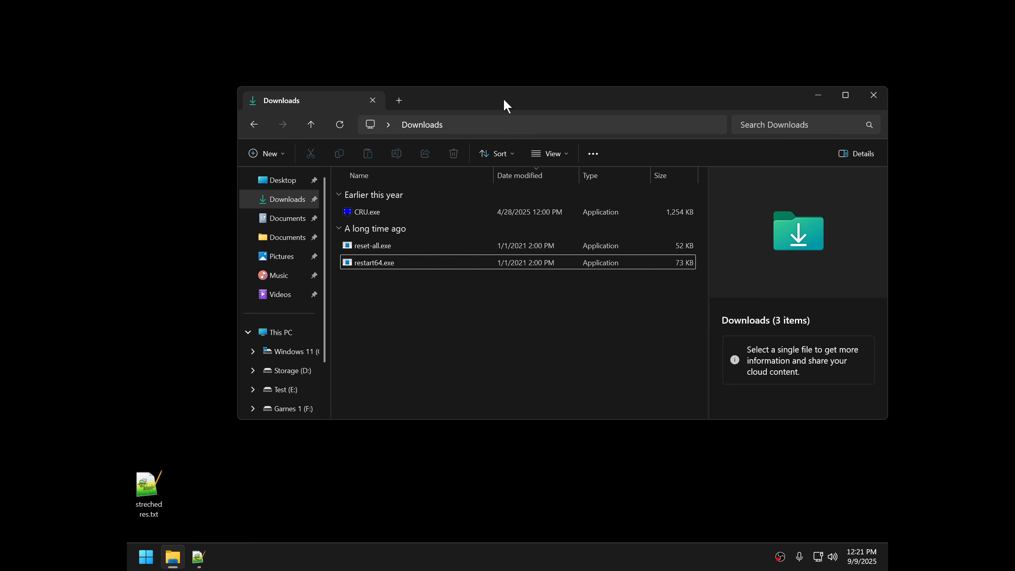
{"action": "left_click_drag", "start_coordinate": [503, 100], "coordinate": [451, 89]}
{"action": "left_click", "coordinate": [447, 31]}
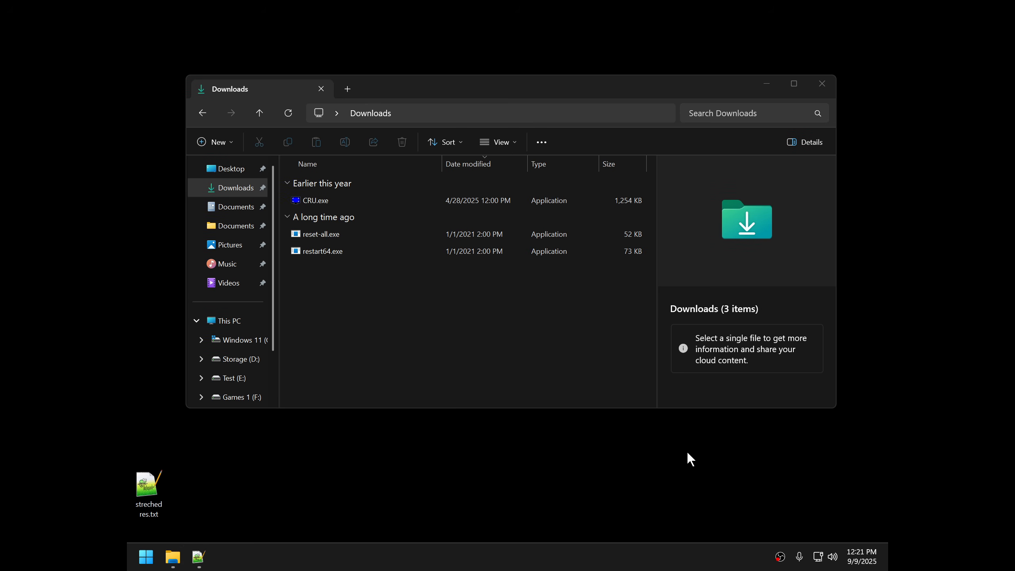
{"action": "left_click", "coordinate": [388, 348]}
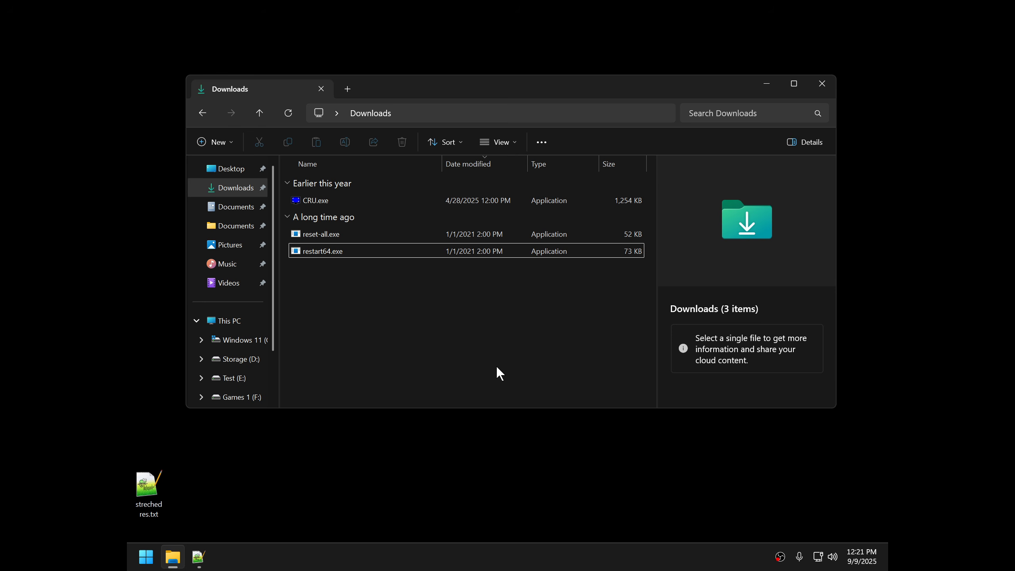
{"action": "left_click", "coordinate": [601, 485]}
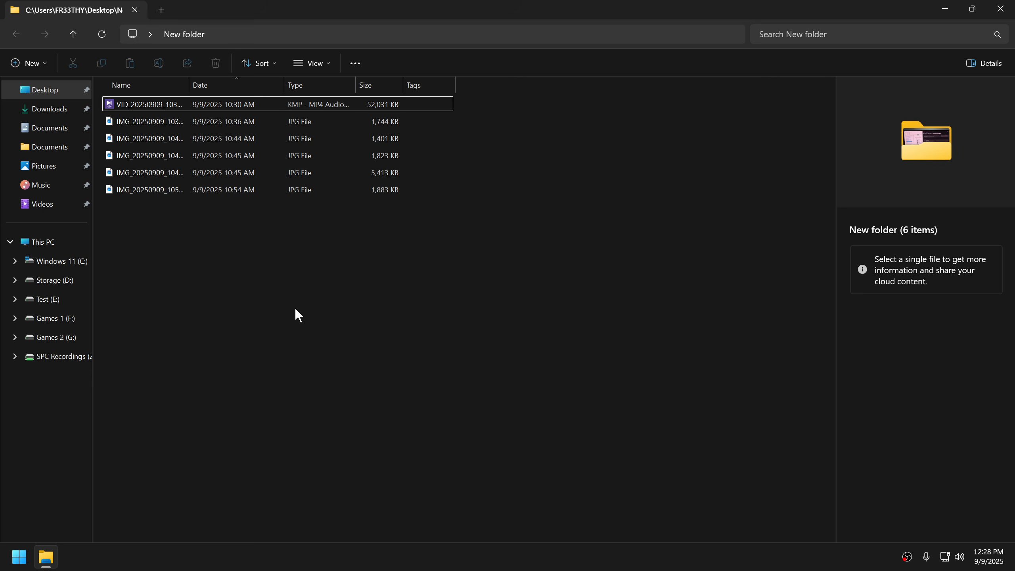
Step: View the VID_20250909_103010.mp4 recording, close the player and open the IMG_20250909_103620_376.jpg latency photo
{"action": "double_click", "coordinate": [165, 104]}
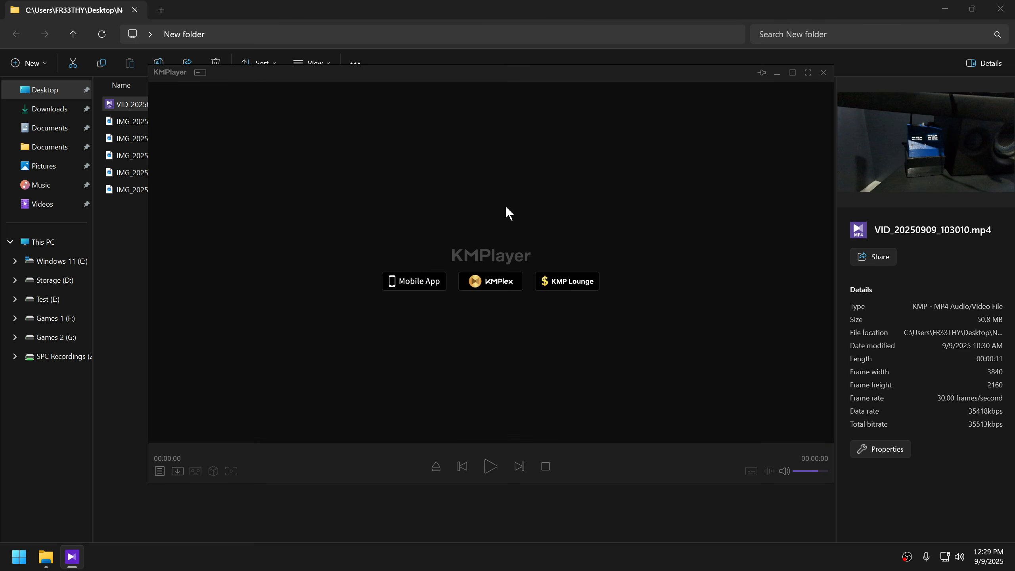
{"action": "left_click", "coordinate": [822, 73]}
{"action": "double_click", "coordinate": [183, 121]}
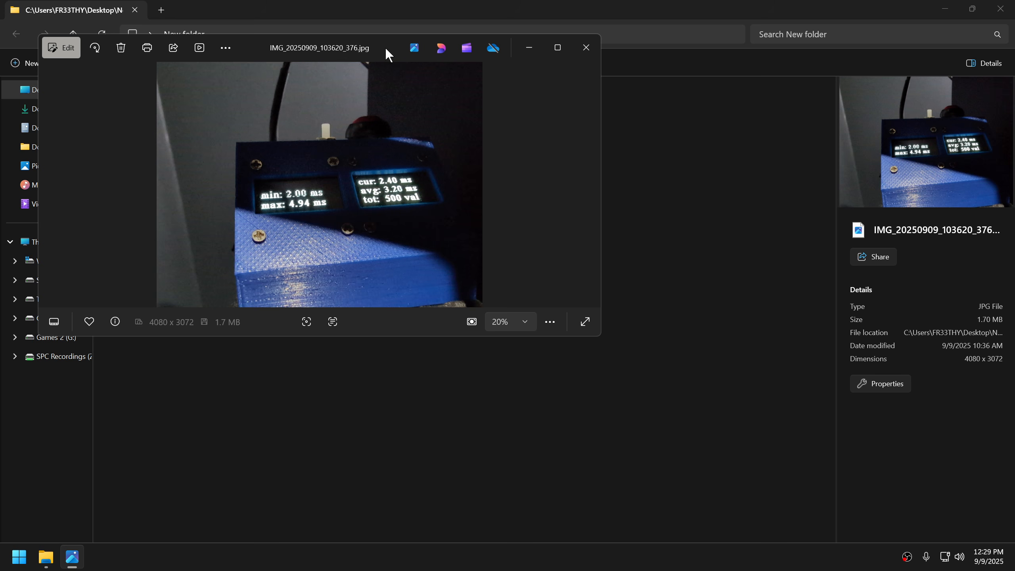
{"action": "left_click_drag", "start_coordinate": [385, 47], "coordinate": [544, 115]}
Step: Open IMG_20250909_105403_913.jpg and place it beside the first latency photo to compare the minimum, maximum and average values
{"action": "left_click", "coordinate": [148, 141]}
{"action": "left_click", "coordinate": [151, 157]}
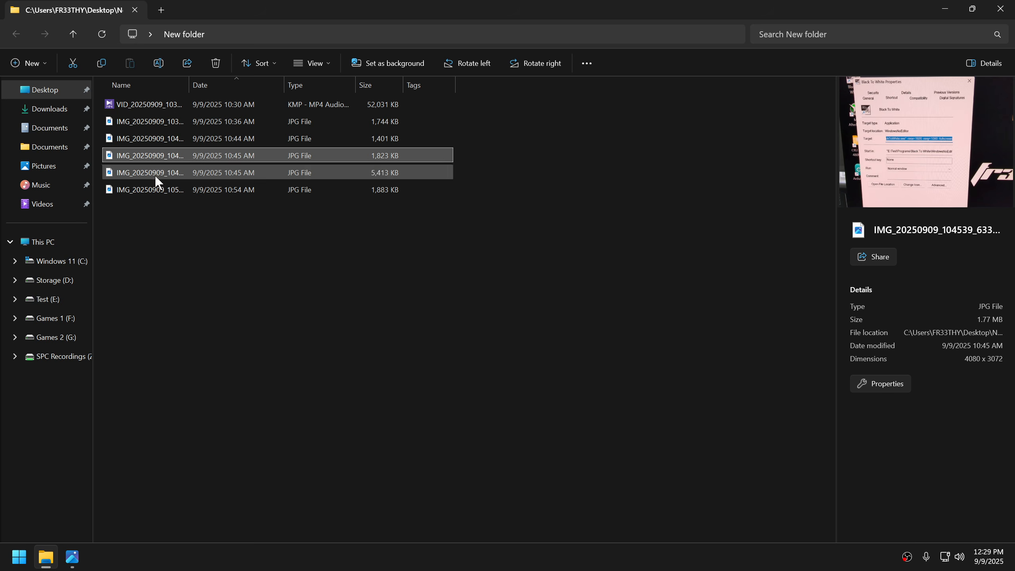
{"action": "left_click", "coordinate": [153, 180]}
{"action": "left_click", "coordinate": [166, 190]}
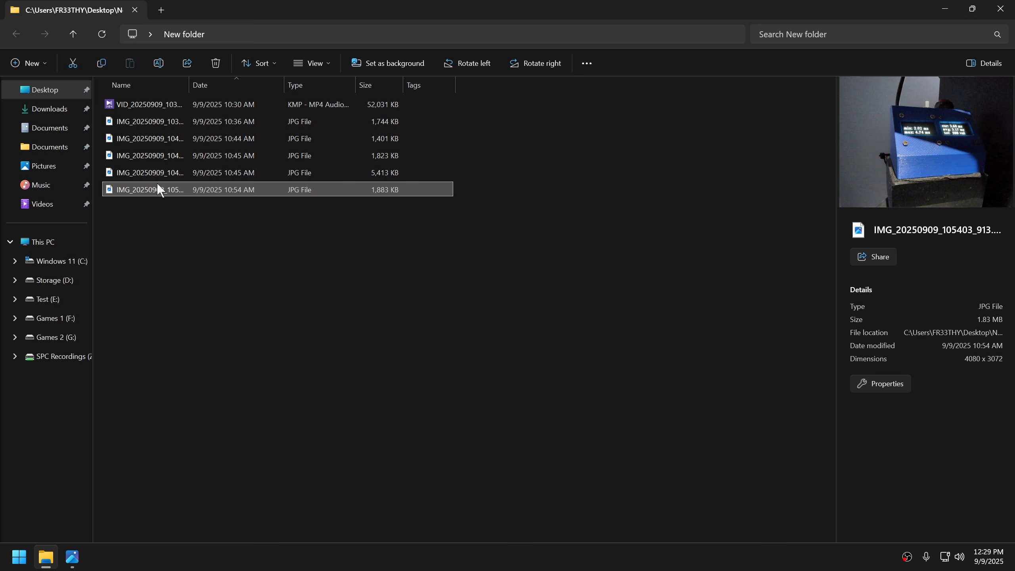
{"action": "double_click", "coordinate": [156, 184]}
{"action": "left_click", "coordinate": [934, 31]}
{"action": "left_click", "coordinate": [944, 9]}
{"action": "left_click_drag", "start_coordinate": [385, 49], "coordinate": [844, 112]}
{"action": "left_click_drag", "start_coordinate": [415, 110], "coordinate": [240, 103]}
{"action": "left_click_drag", "start_coordinate": [722, 110], "coordinate": [716, 111]}
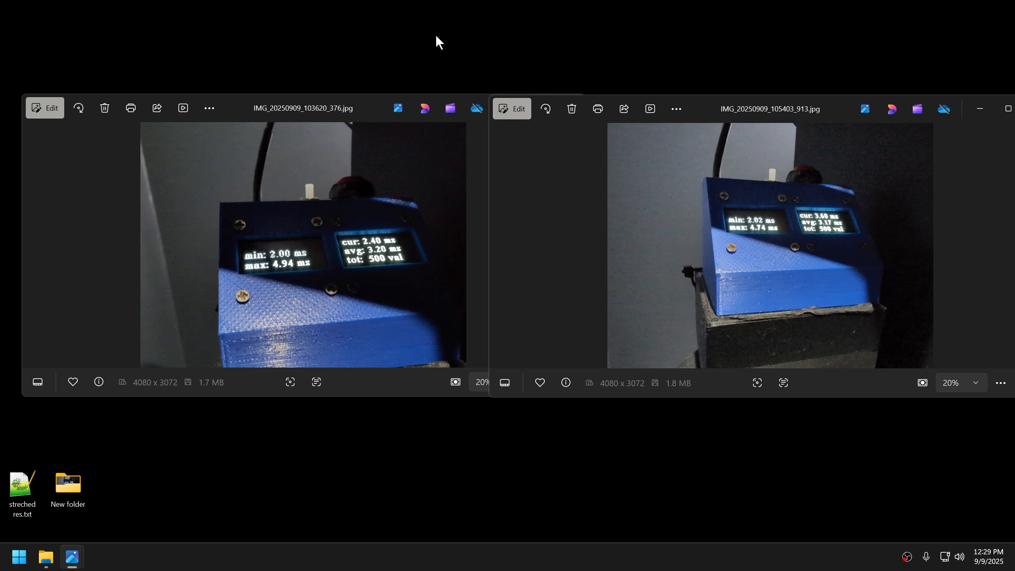
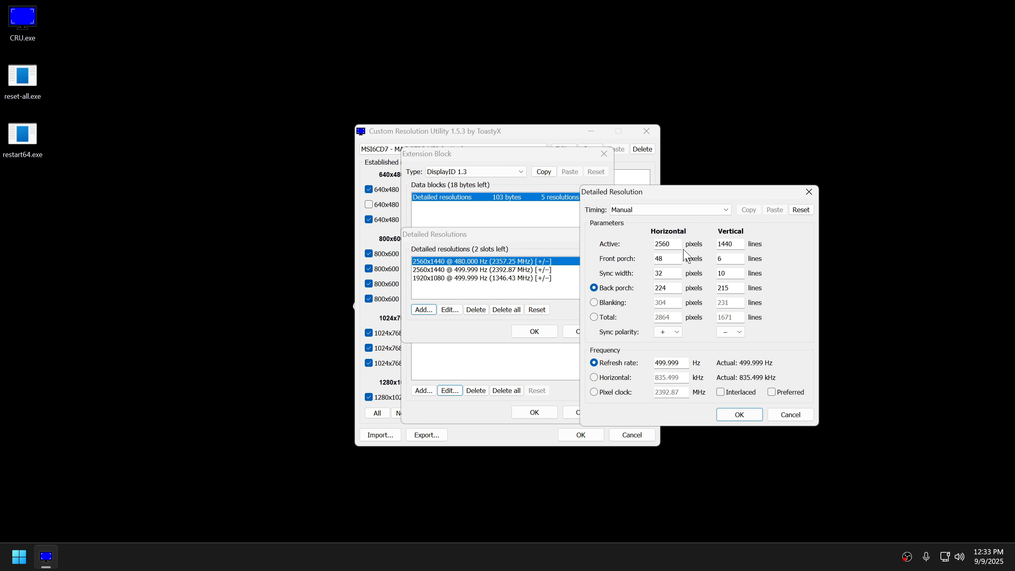
Step: Set the new detailed resolution's horizontal active pixels to 1920 and accept it
{"action": "double_click", "coordinate": [669, 244]}
{"action": "type", "text": "1920"}
{"action": "left_click", "coordinate": [731, 418]}
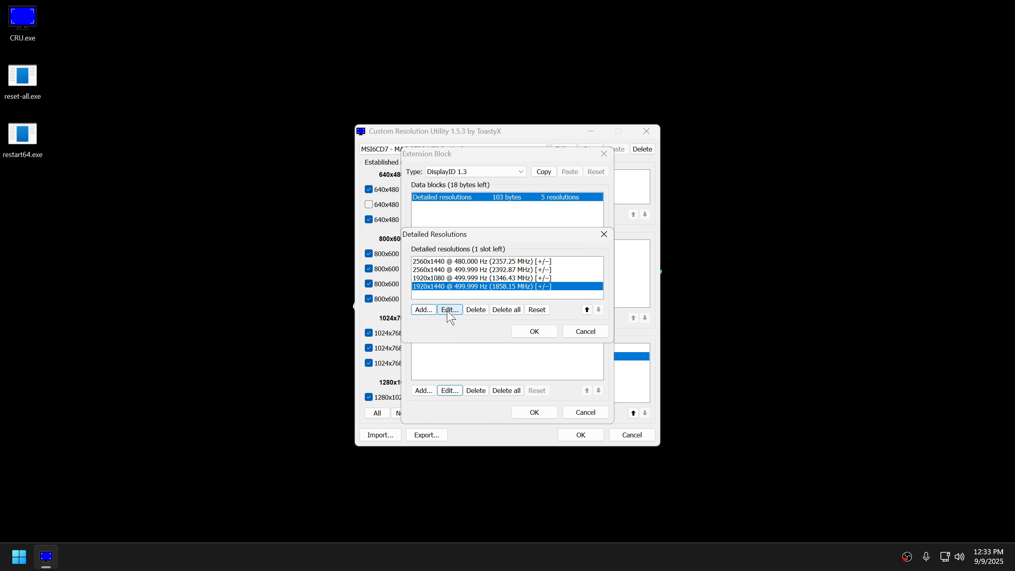
Step: Add a detailed resolution from the copied 499.999 Hz timings, with the horizontal active pixels set to 2304
{"action": "left_click", "coordinate": [423, 310]}
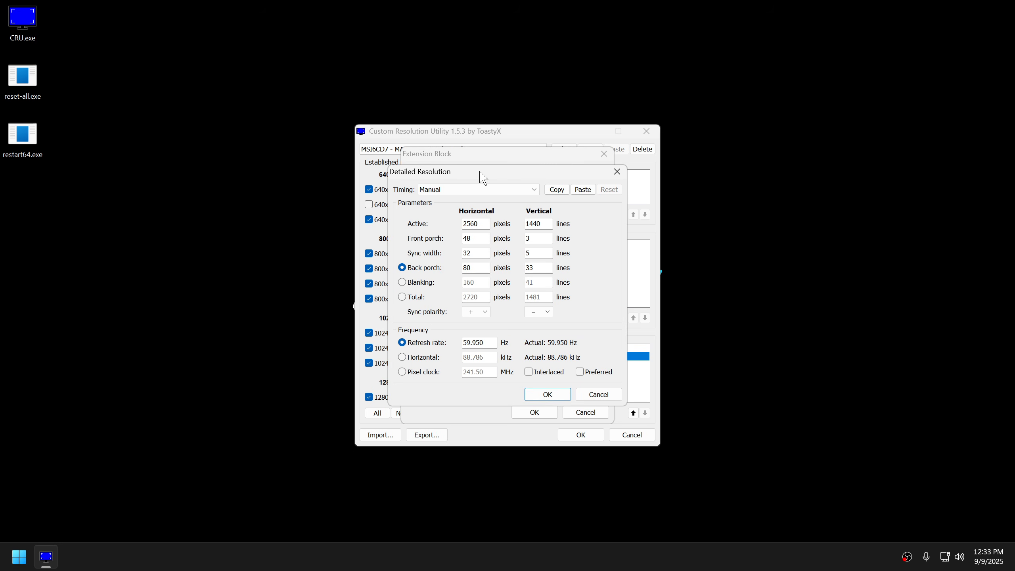
{"action": "left_click_drag", "start_coordinate": [481, 173], "coordinate": [721, 224]}
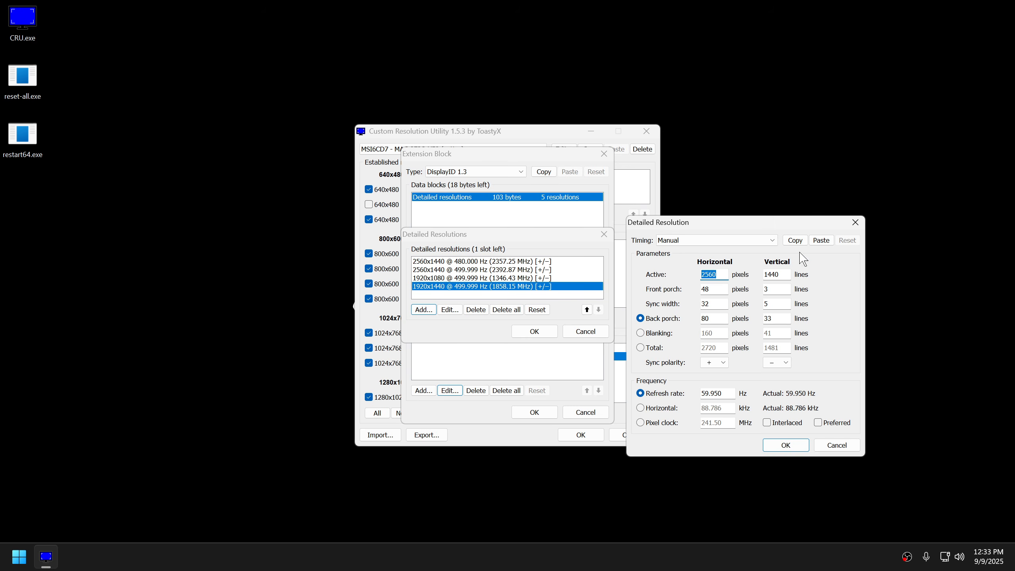
{"action": "left_click", "coordinate": [821, 240]}
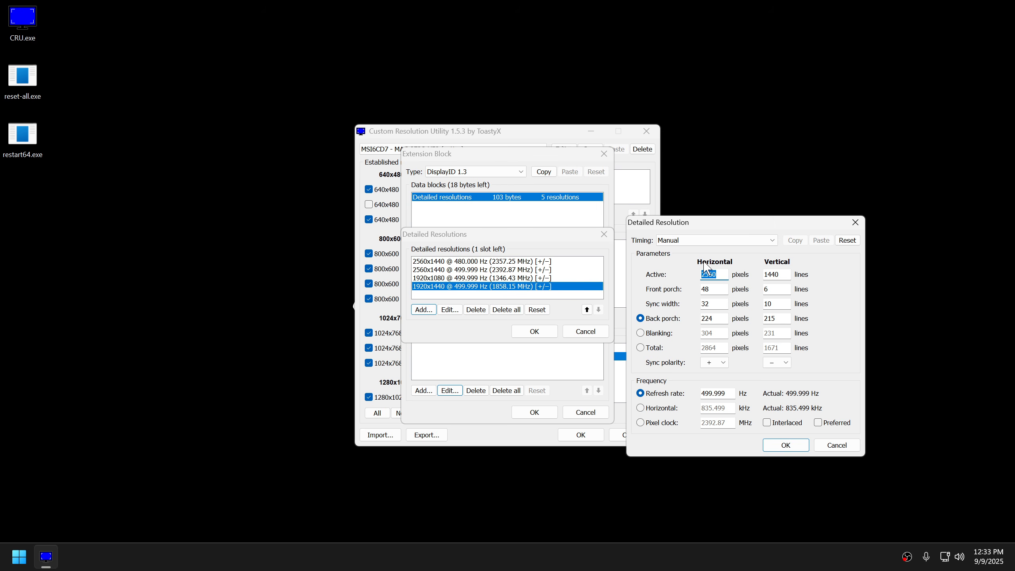
{"action": "type", "text": "2304"}
{"action": "left_click", "coordinate": [777, 443]}
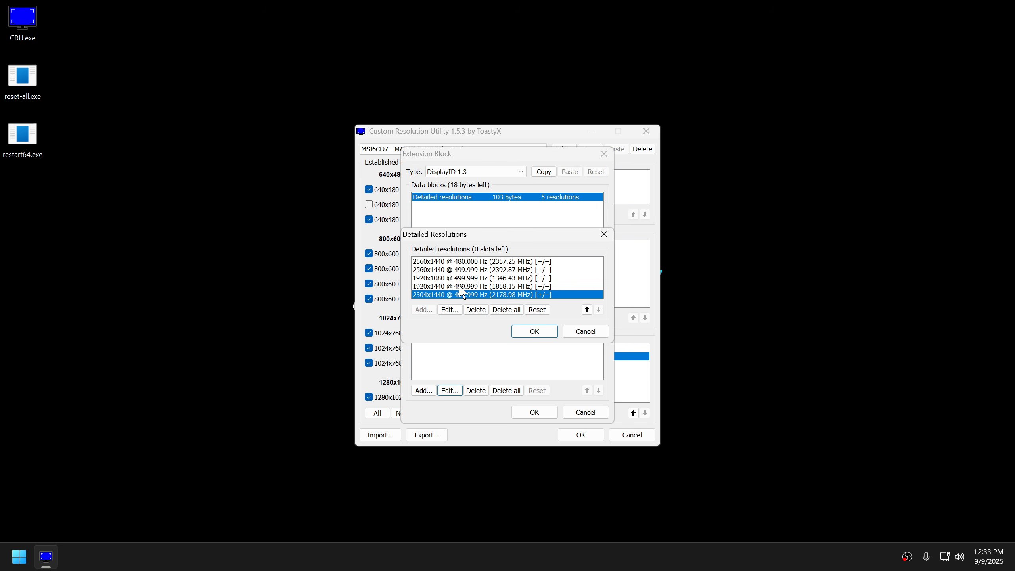
Step: Accept the detailed resolutions list and the DisplayID 1.3 extension block, and save the monitor's resolution changes
{"action": "left_click", "coordinate": [534, 331]}
{"action": "left_click", "coordinate": [534, 412]}
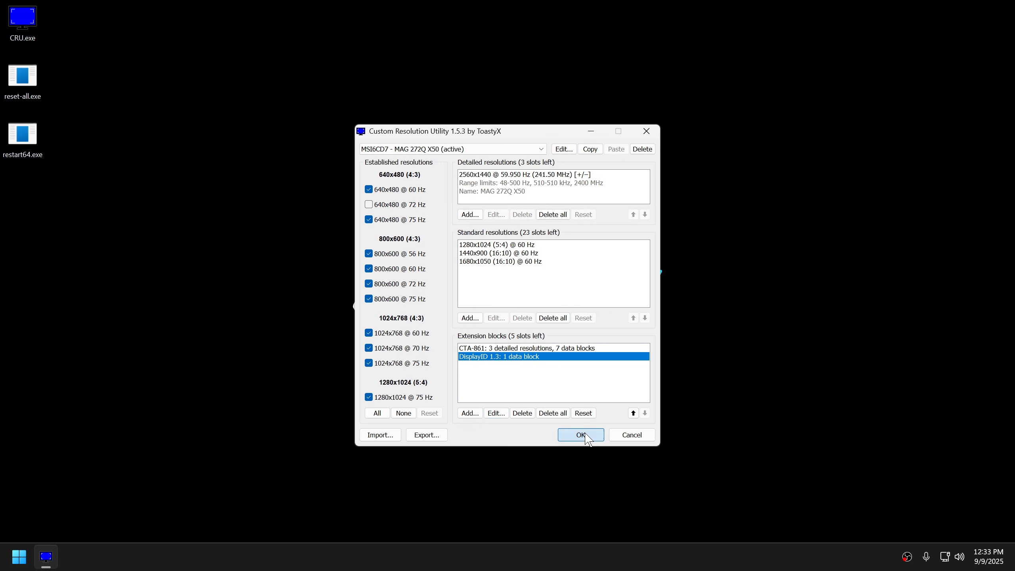
{"action": "left_click", "coordinate": [582, 436]}
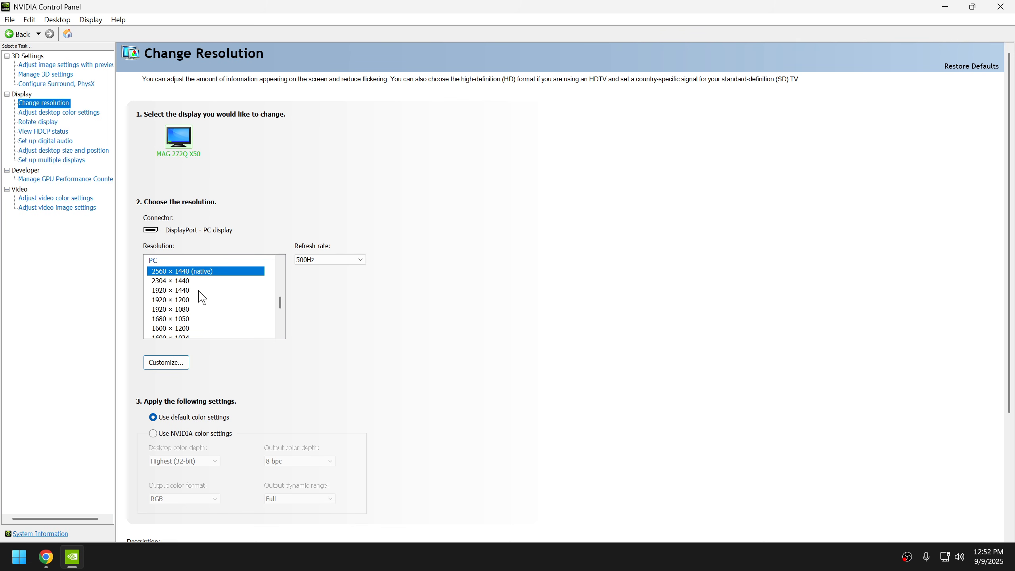
Step: Close the NVIDIA Control Panel, view the 4 Installers folder of the Ultimate-Windows-Optimization-Guide repository in Chrome, and close the browser
{"action": "left_click", "coordinate": [1004, 10]}
{"action": "left_click", "coordinate": [45, 557]}
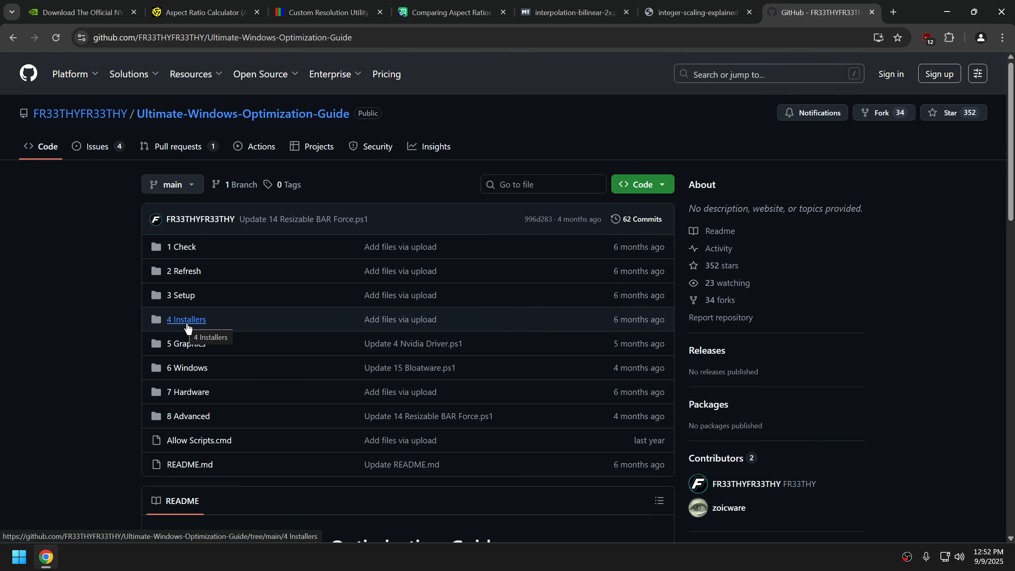
{"action": "left_click", "coordinate": [185, 324]}
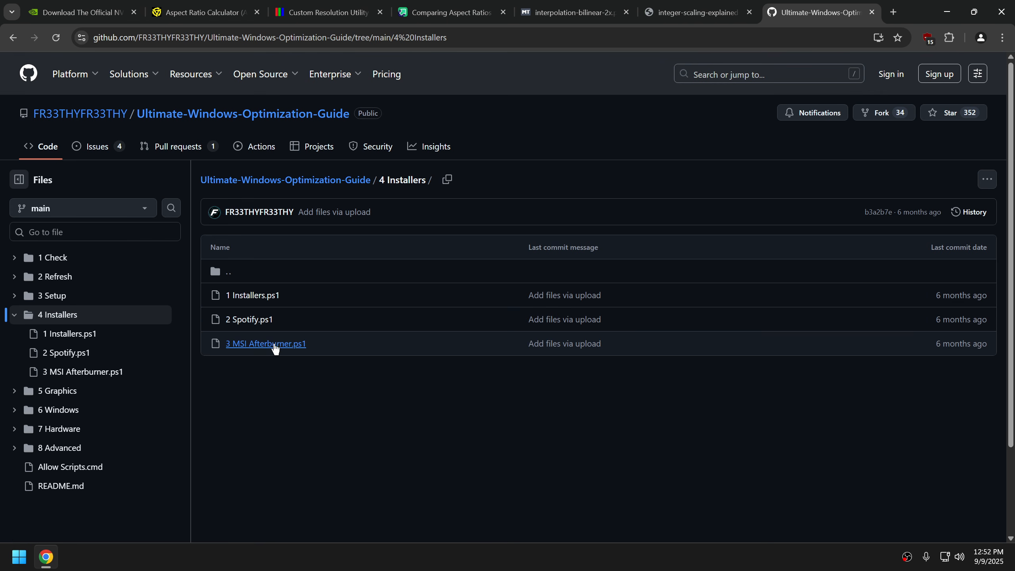
{"action": "left_click", "coordinate": [1001, 12]}
Step: Launch MSI Afterburner from the Windows search
{"action": "key", "text": "super"}
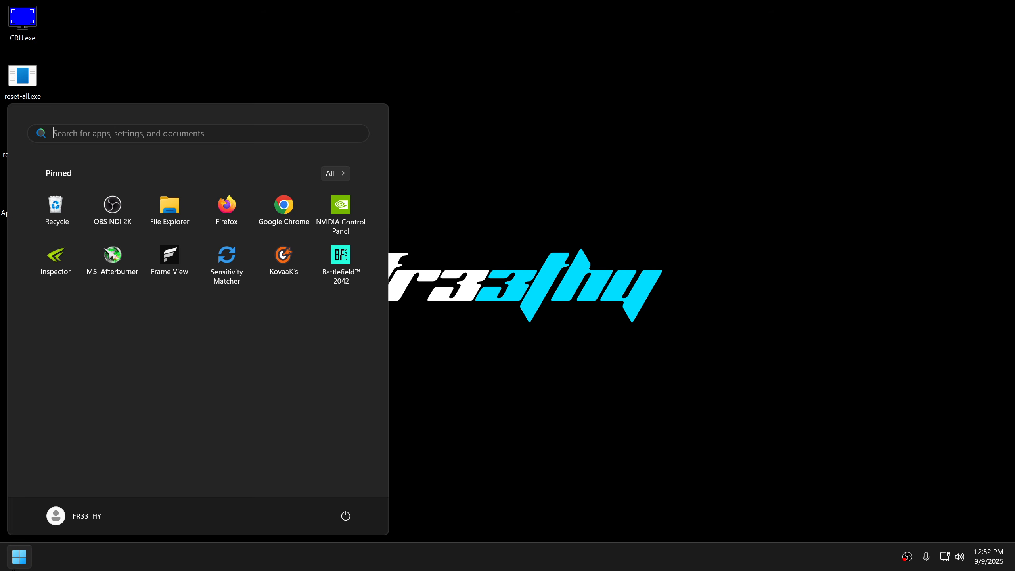
{"action": "type", "text": "msi afterburner"}
{"action": "key", "text": "Return"}
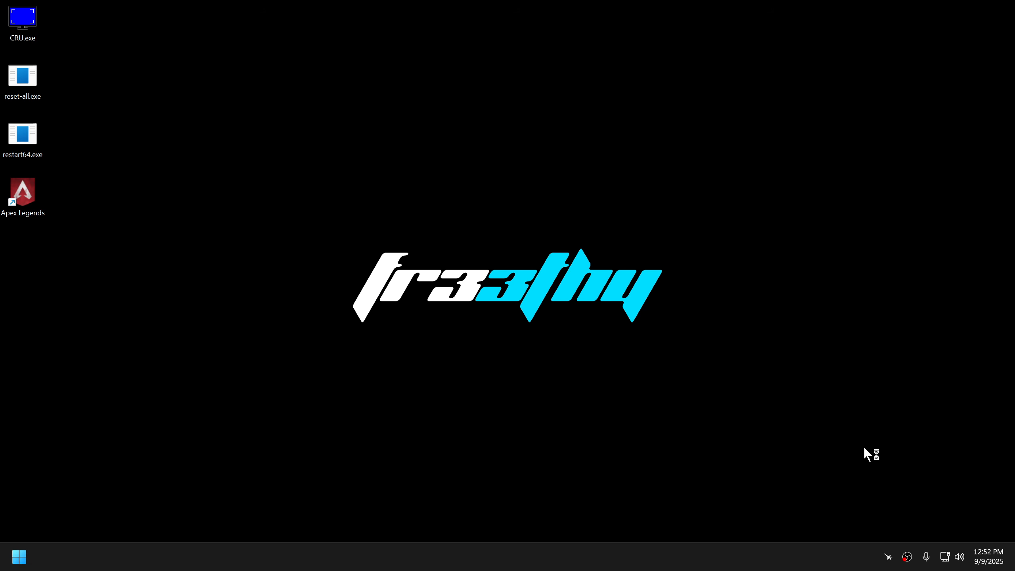
Step: Open the setup of the OverlayEditor.dll plugin in RivaTuner Statistics Server to examine the overlay layout
{"action": "left_click", "coordinate": [888, 555]}
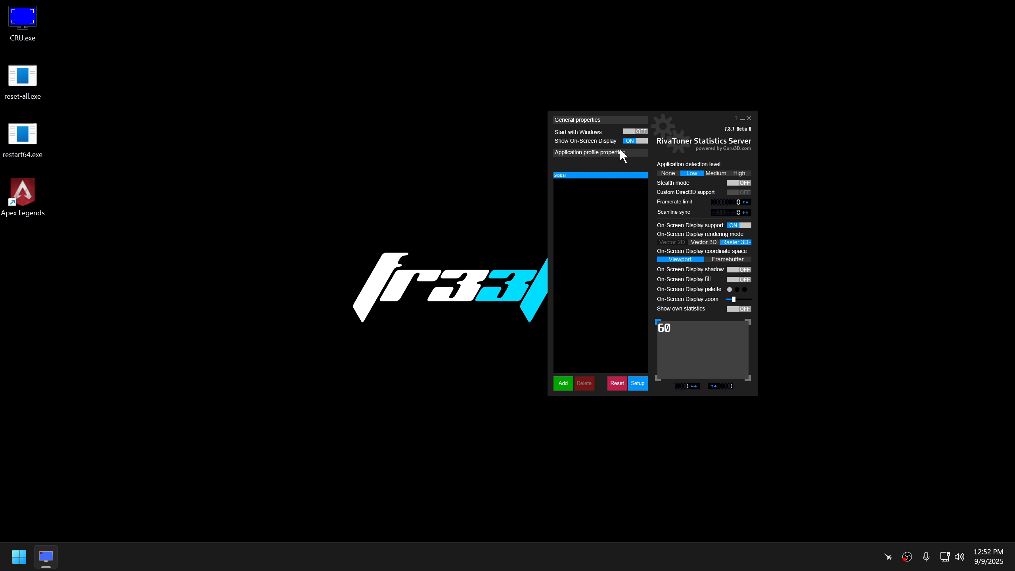
{"action": "left_click", "coordinate": [637, 383]}
{"action": "left_click", "coordinate": [605, 115]}
{"action": "left_click", "coordinate": [600, 164]}
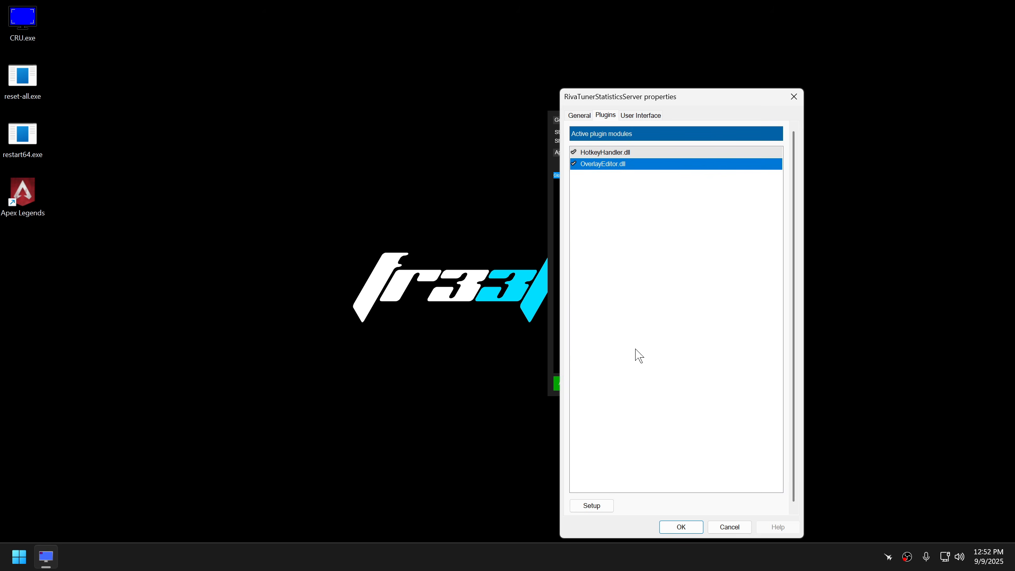
{"action": "left_click", "coordinate": [589, 511]}
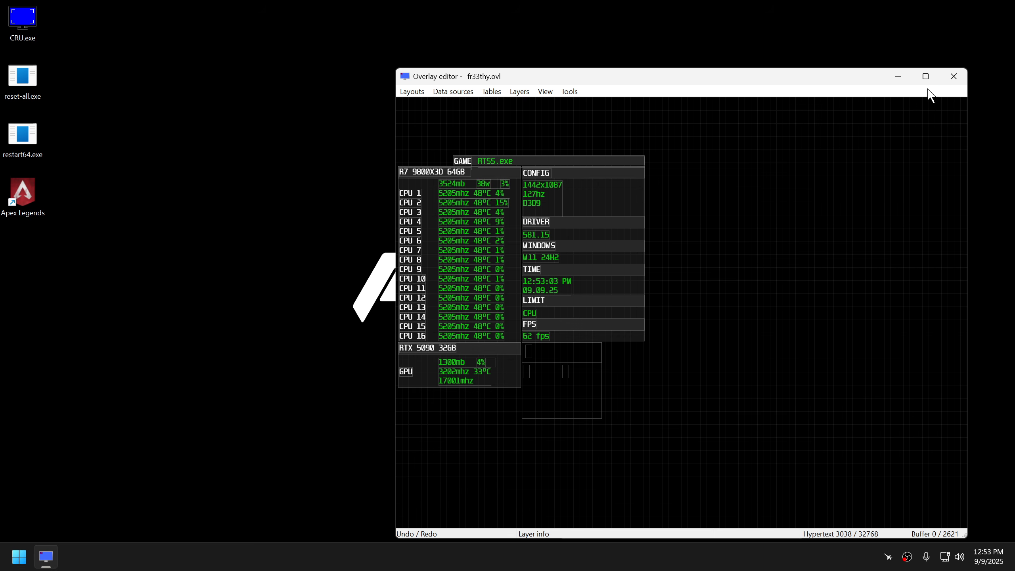
Step: Close the overlay editor, the RivaTuner properties and the RivaTuner Statistics Server window
{"action": "left_click", "coordinate": [954, 81]}
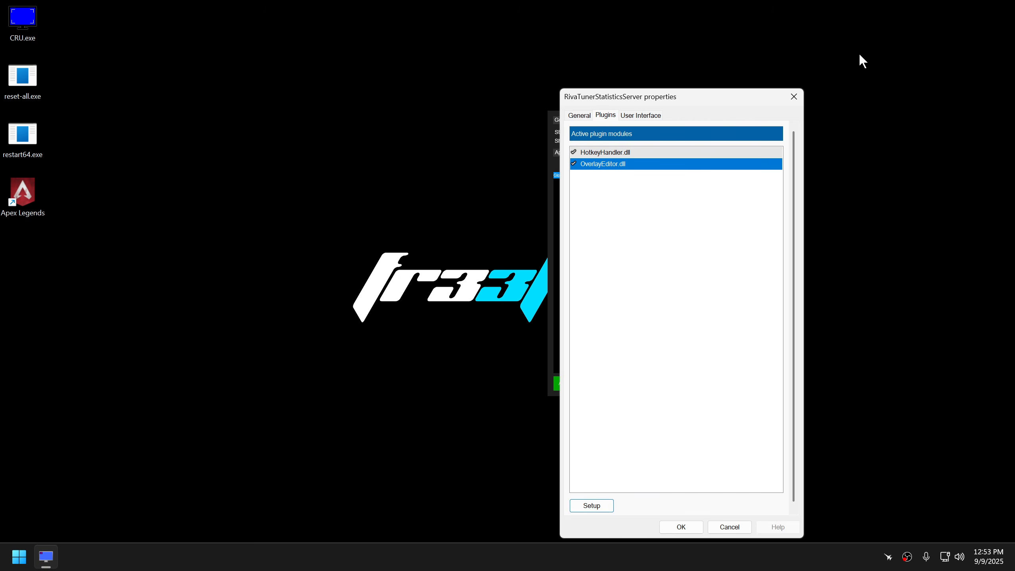
{"action": "left_click", "coordinate": [793, 96]}
{"action": "left_click", "coordinate": [742, 121]}
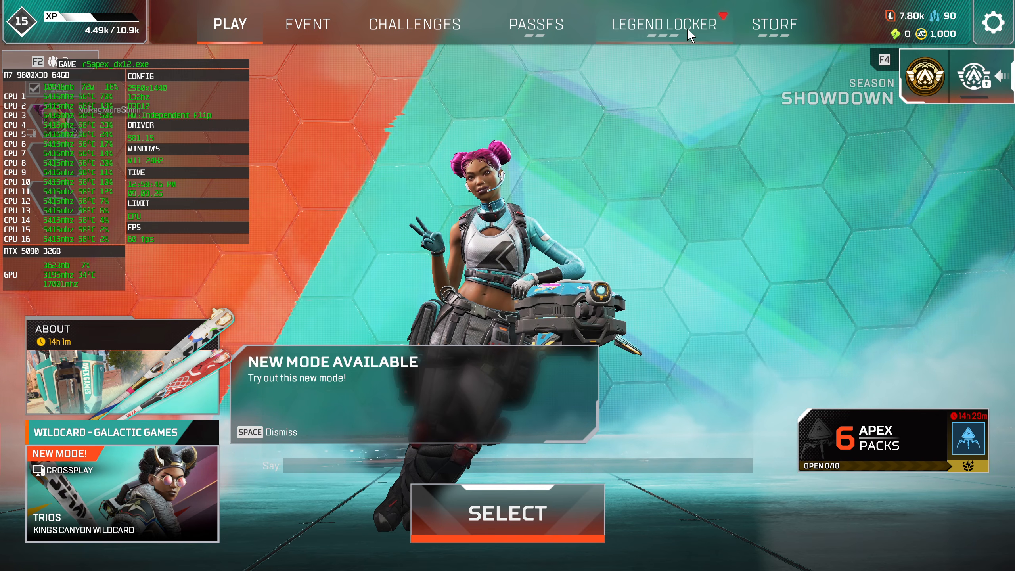
Step: Set Apex Legends' aspect ratio to 16:10 with the 2304 x 1440 resolution, and apply and keep the video settings
{"action": "left_click", "coordinate": [1002, 26]}
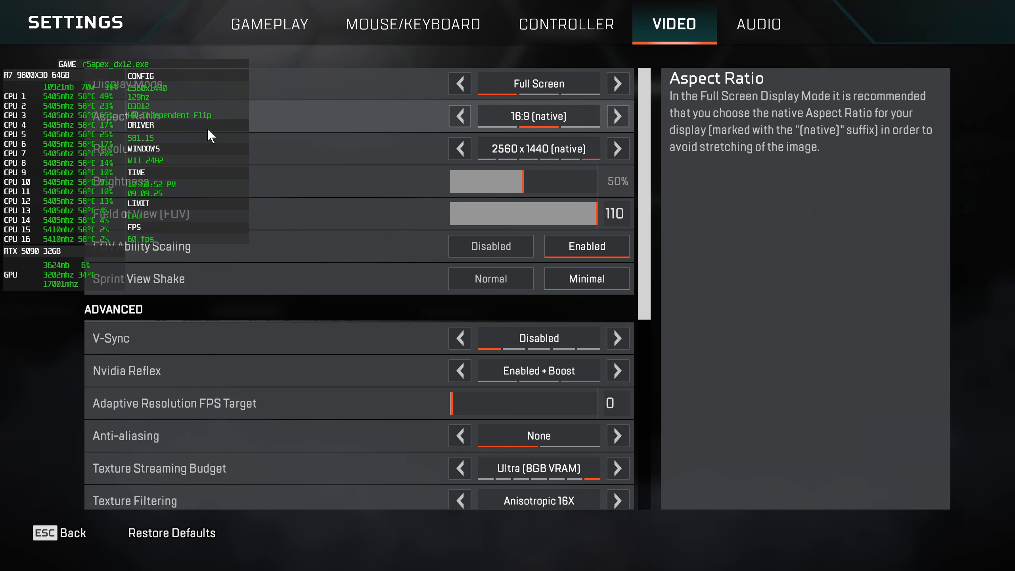
{"action": "left_click", "coordinate": [55, 533]}
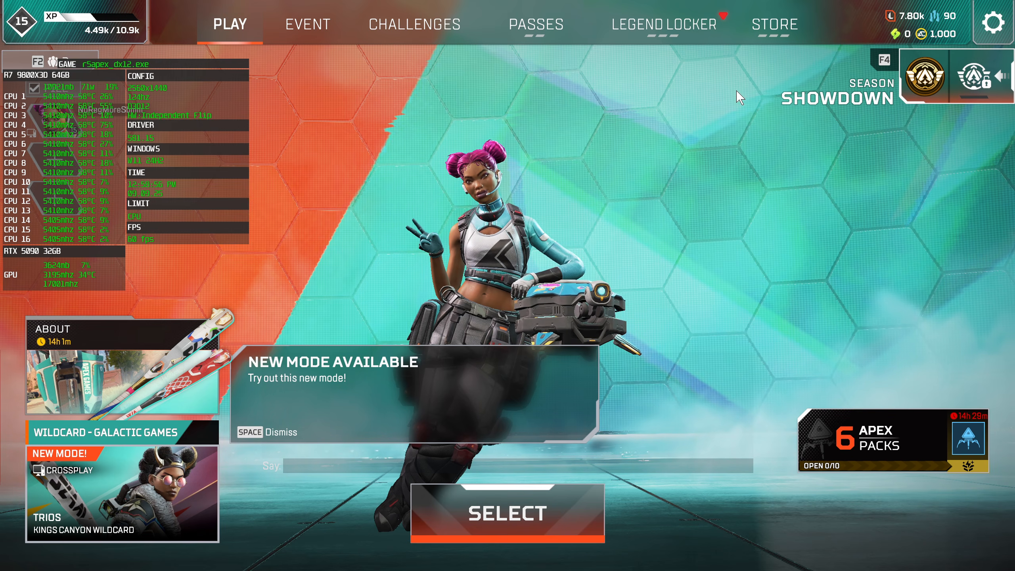
{"action": "left_click", "coordinate": [993, 24]}
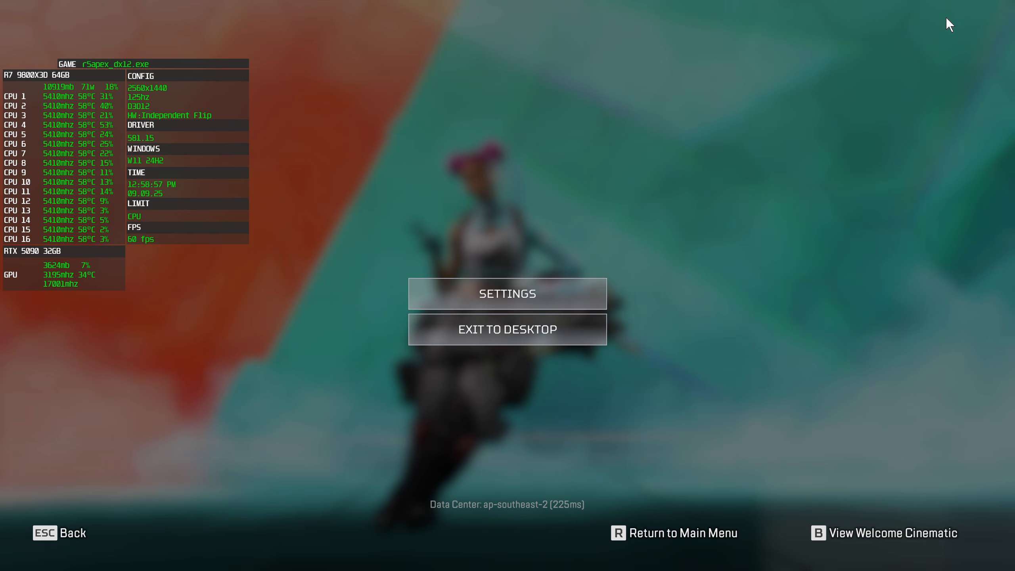
{"action": "left_click", "coordinate": [510, 304]}
{"action": "left_click", "coordinate": [617, 116]}
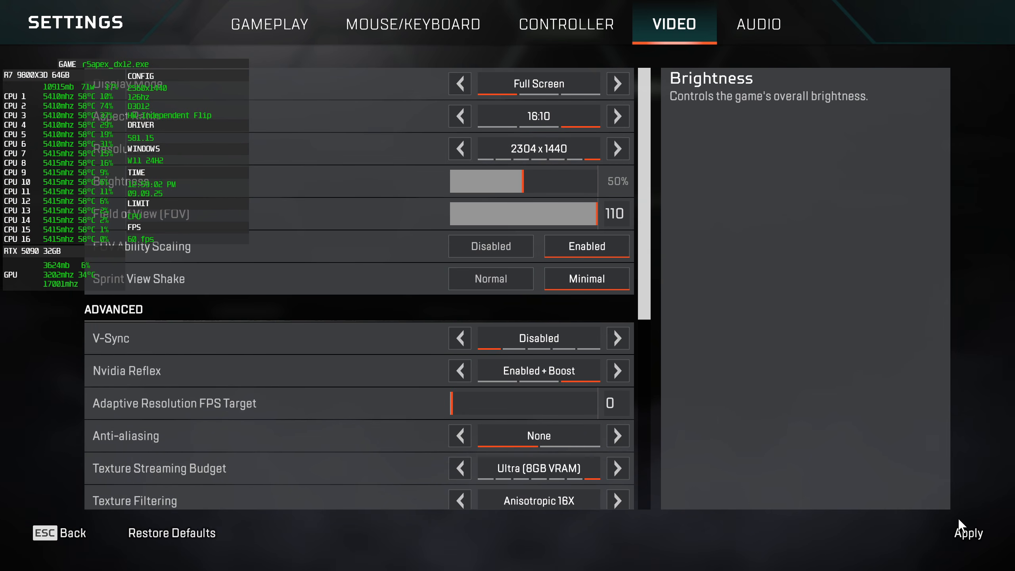
{"action": "left_click", "coordinate": [968, 532]}
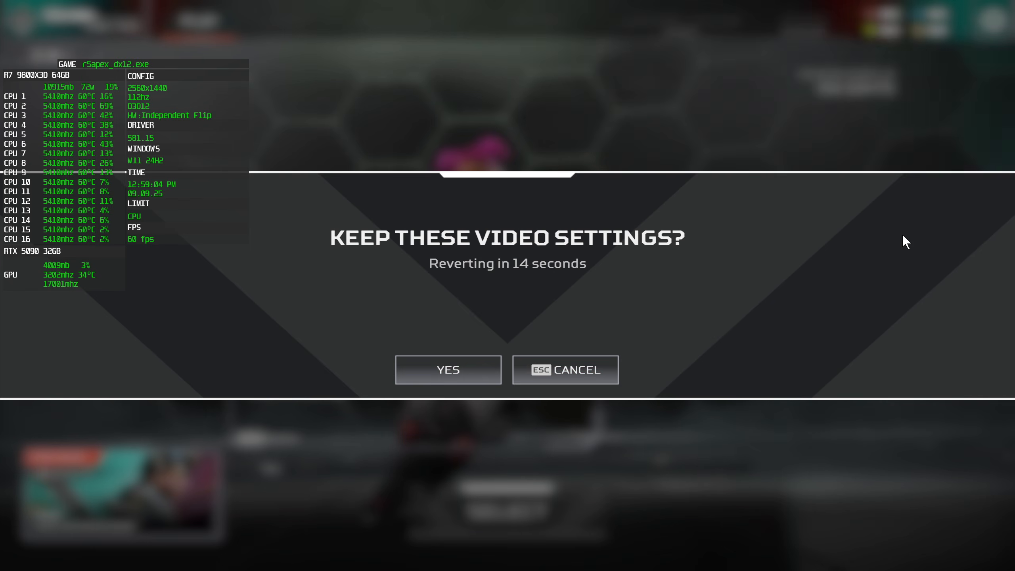
{"action": "left_click", "coordinate": [452, 370]}
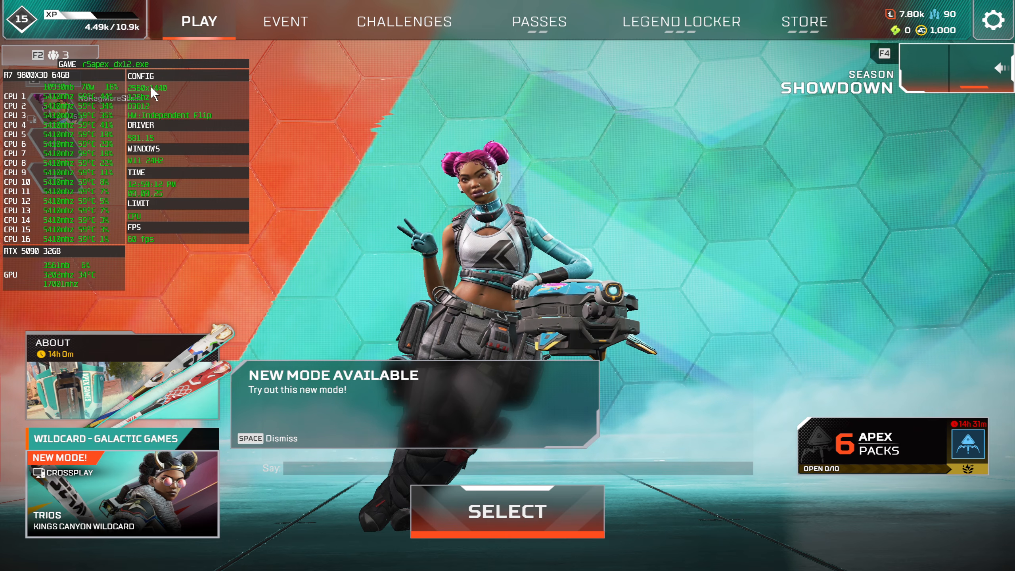
Step: Check the aspect ratio and resolution in the game's video settings again and leave the settings
{"action": "left_click", "coordinate": [992, 20]}
{"action": "left_click", "coordinate": [504, 306]}
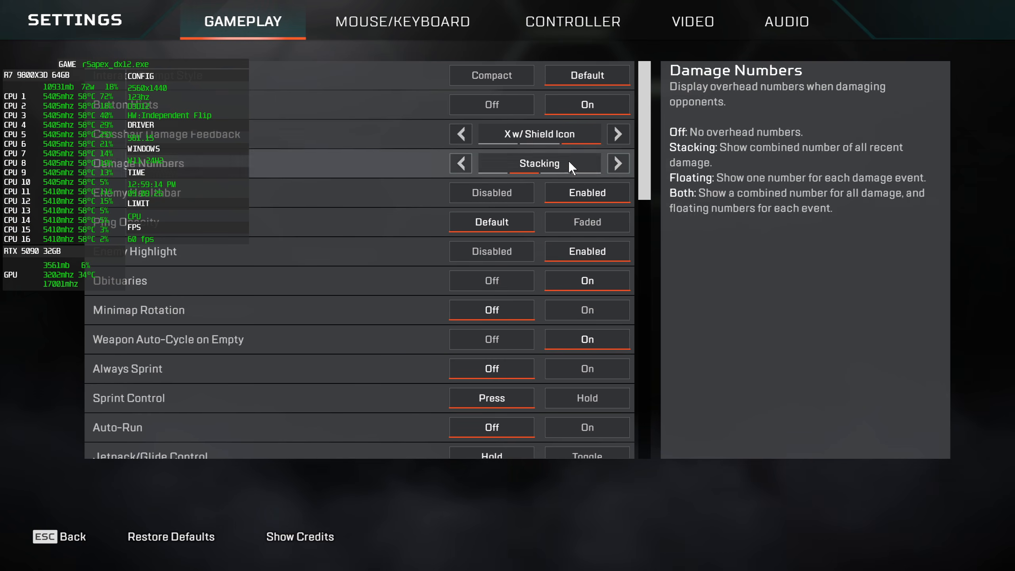
{"action": "left_click", "coordinate": [691, 20]}
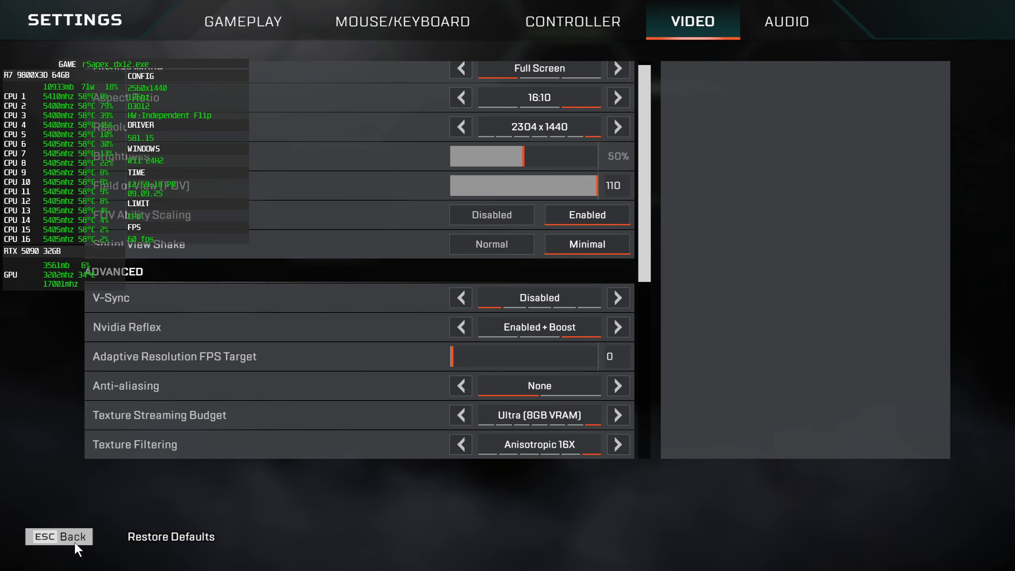
{"action": "left_click", "coordinate": [74, 539]}
Step: Return to Apex Legends, walk forward through the Firing Range, and check the overlay's resolution with the game menu open
{"action": "left_click", "coordinate": [177, 500]}
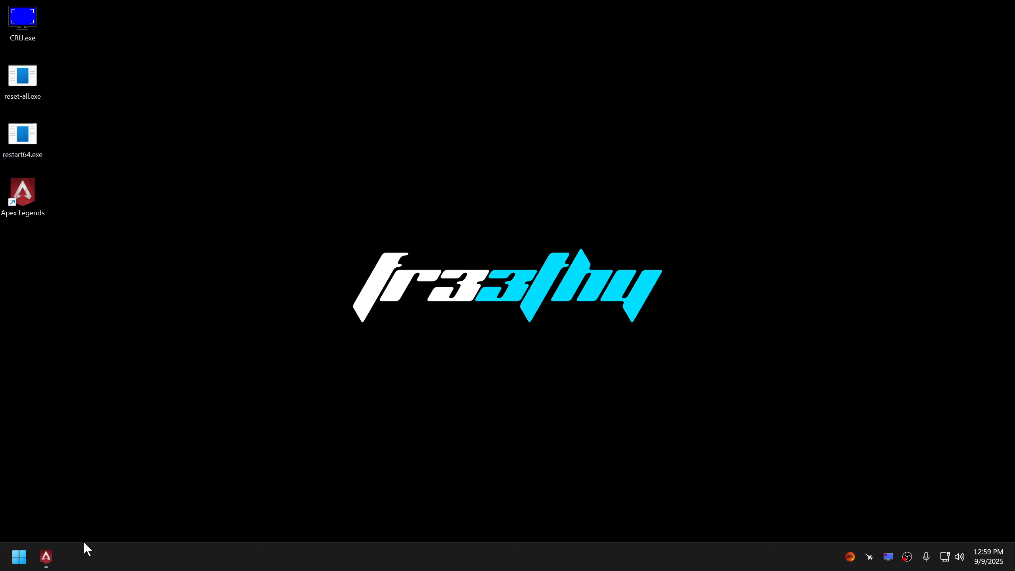
{"action": "left_click", "coordinate": [46, 556]}
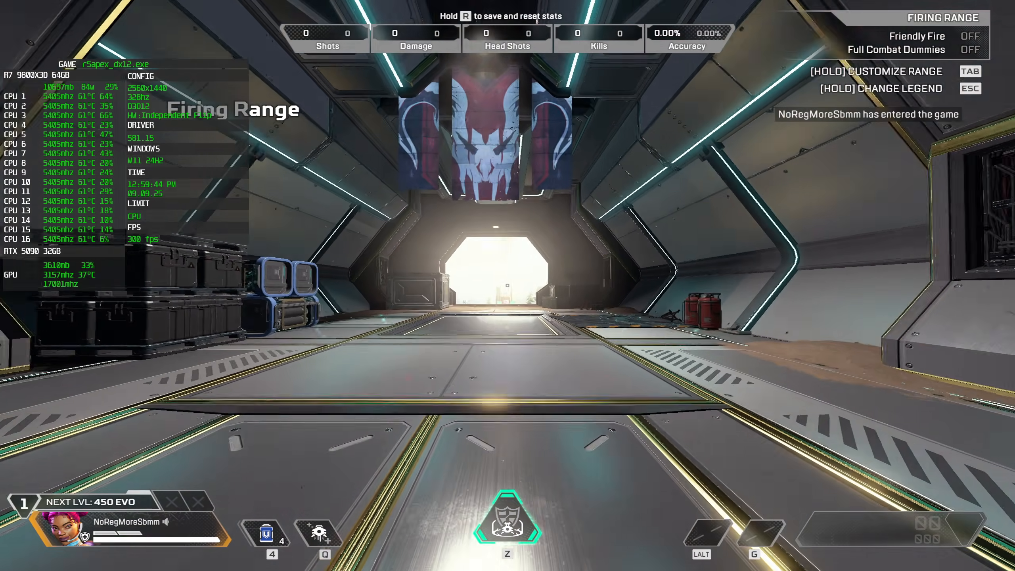
{"action": "key", "text": "w"}
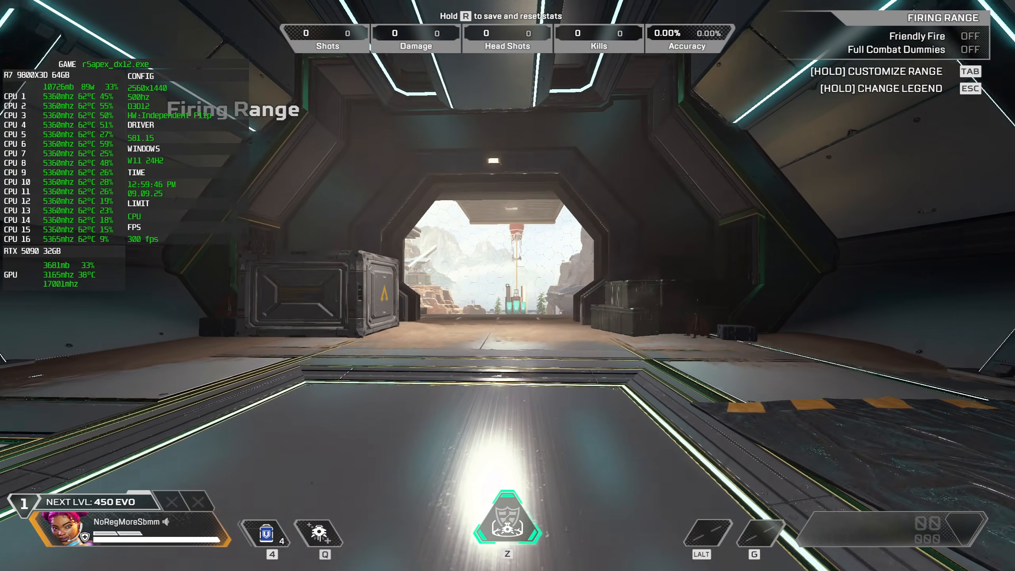
{"action": "key", "text": "w"}
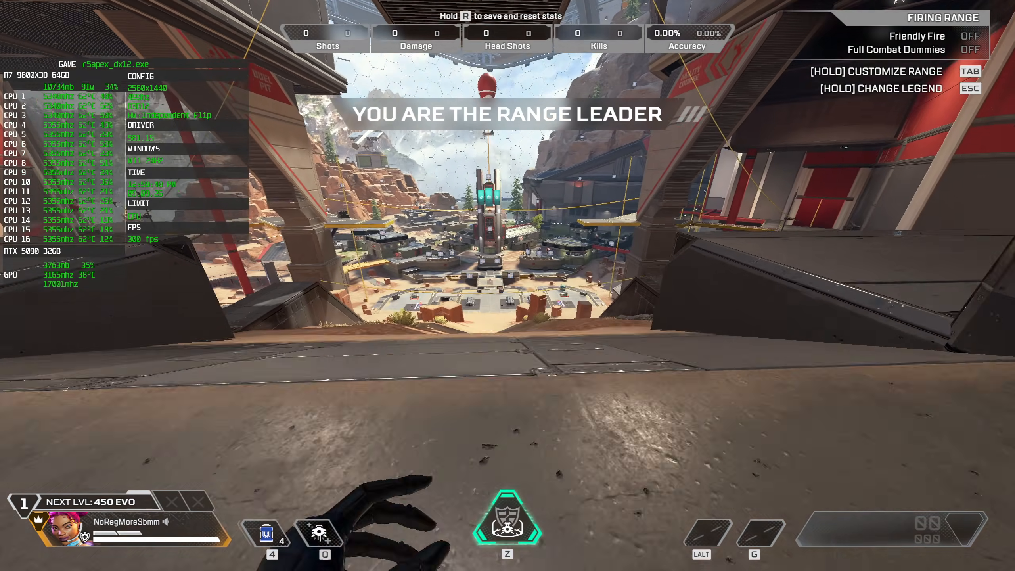
{"action": "key", "text": "w"}
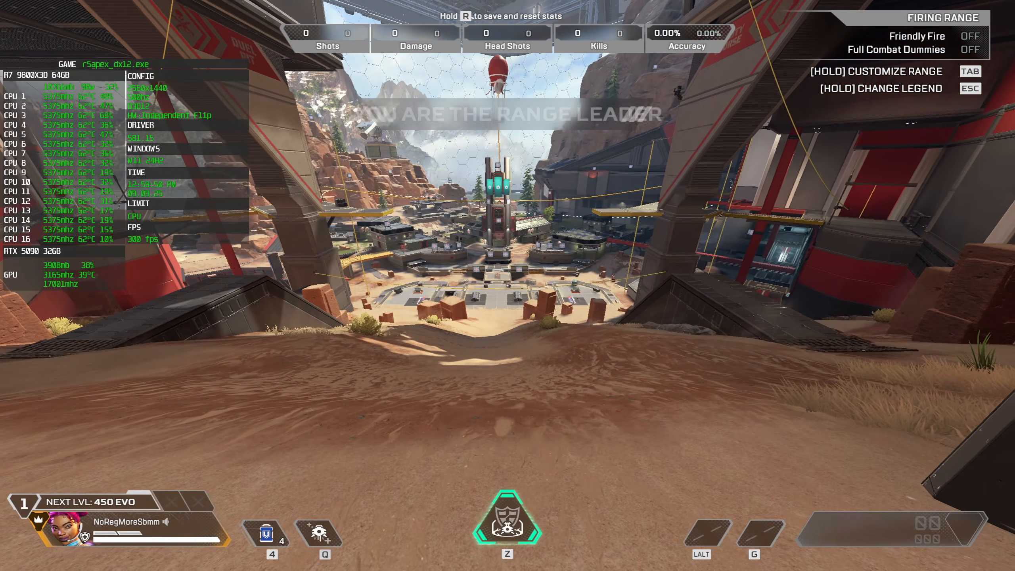
{"action": "key", "text": "w"}
{"action": "key", "text": "Escape"}
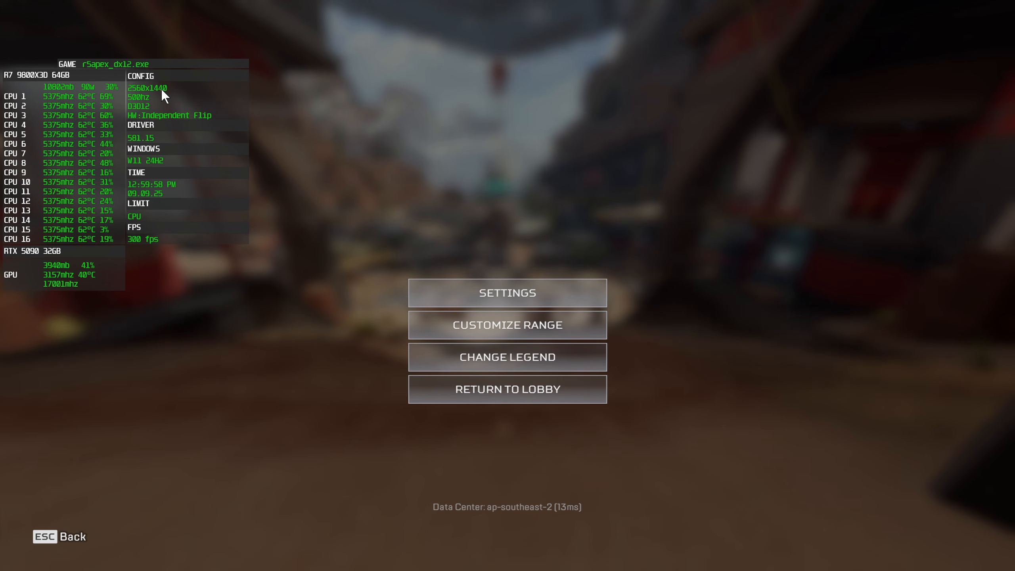
Step: In Custom Resolution Utility, add a 2304x1440 detailed resolution with Automatic PC timing and save it as the first entry in the list
{"action": "key", "text": "super+d"}
{"action": "double_click", "coordinate": [21, 24]}
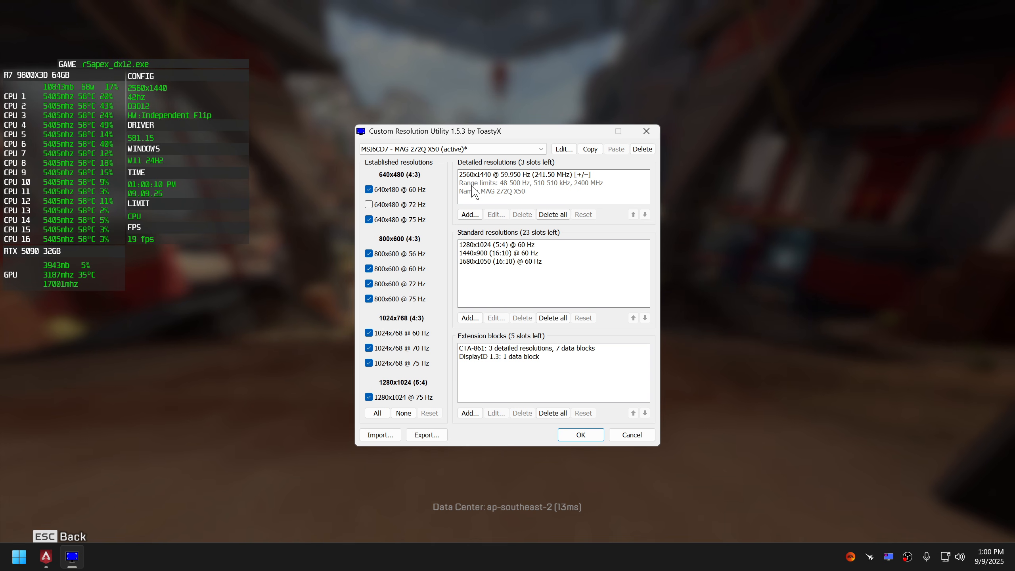
{"action": "left_click", "coordinate": [479, 211]}
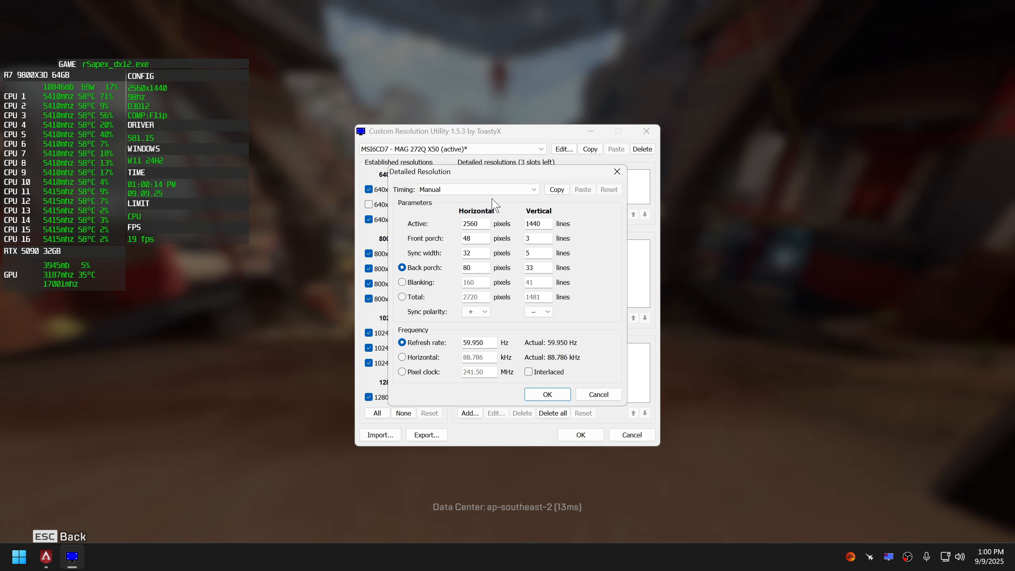
{"action": "left_click", "coordinate": [465, 190]}
{"action": "left_click", "coordinate": [462, 208]}
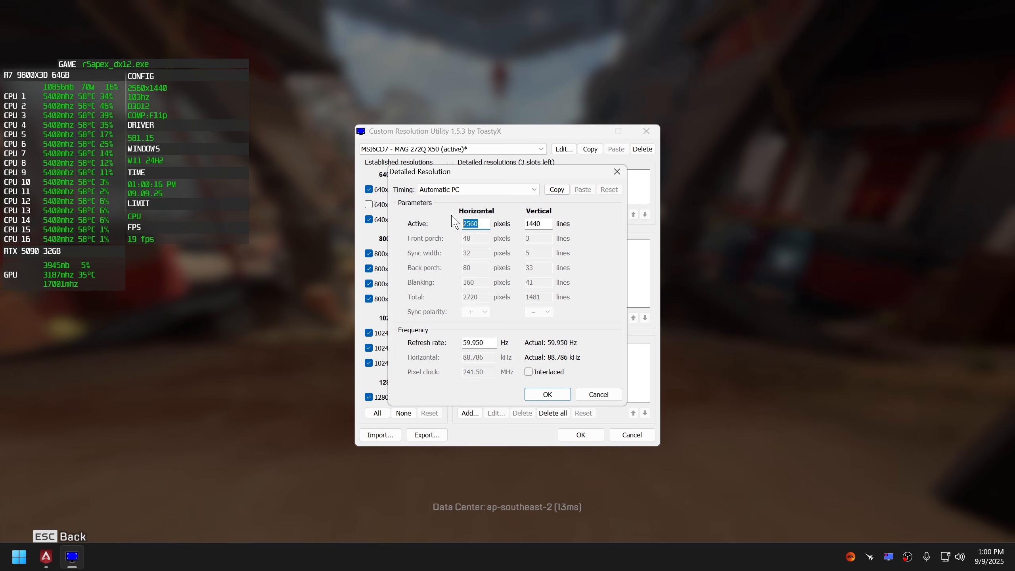
{"action": "type", "text": "2304"}
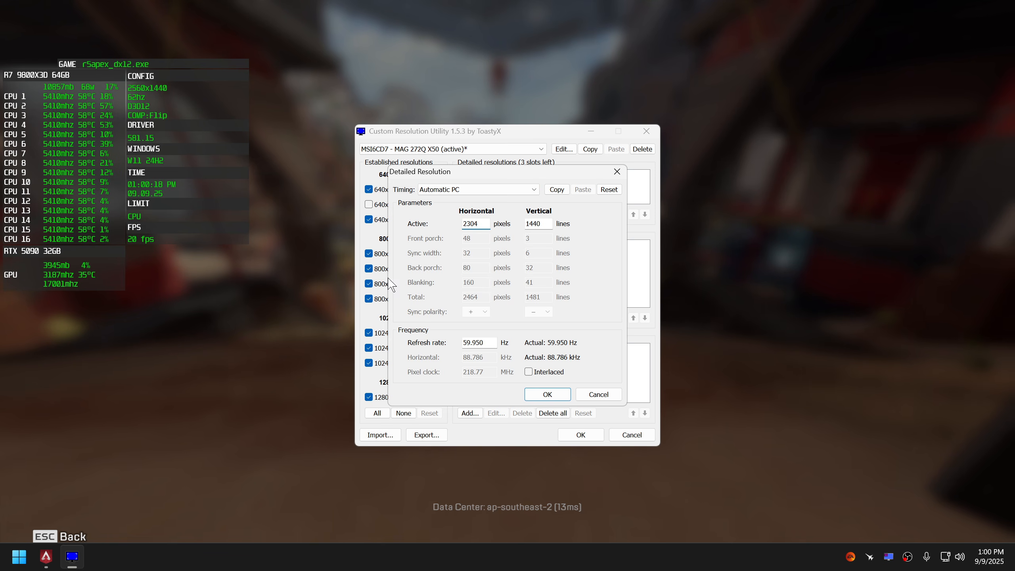
{"action": "left_click", "coordinate": [554, 395]}
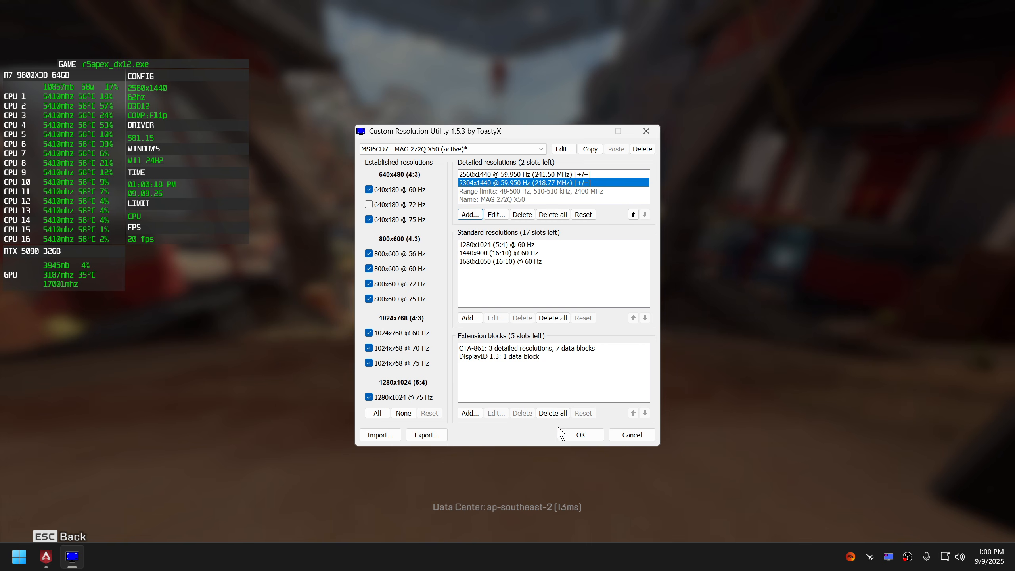
{"action": "left_click", "coordinate": [632, 214]}
{"action": "left_click", "coordinate": [580, 434]}
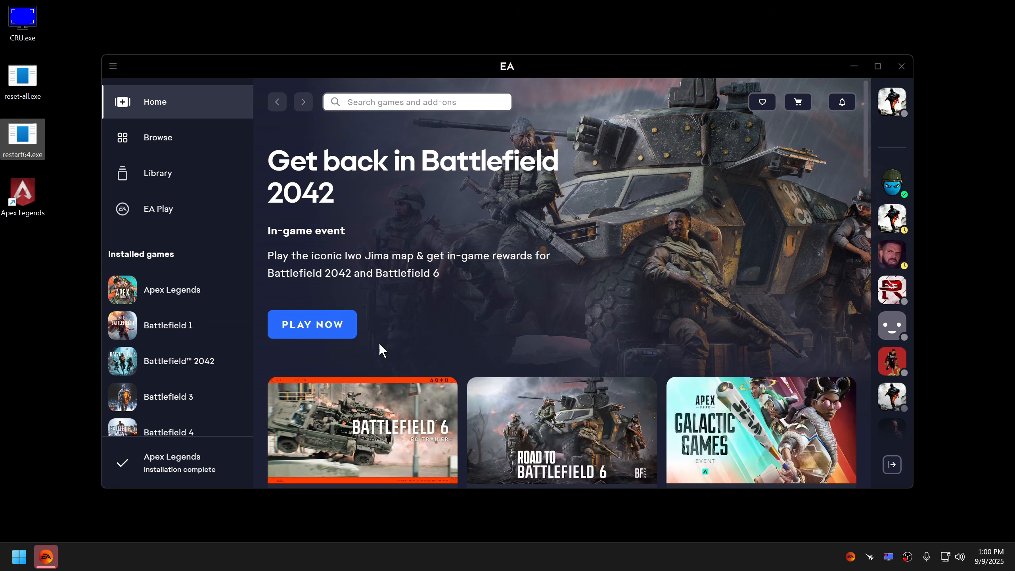
Step: Open the Windows display settings, look through the available display resolutions, and close Settings
{"action": "left_click", "coordinate": [66, 320]}
{"action": "key", "text": "super+i"}
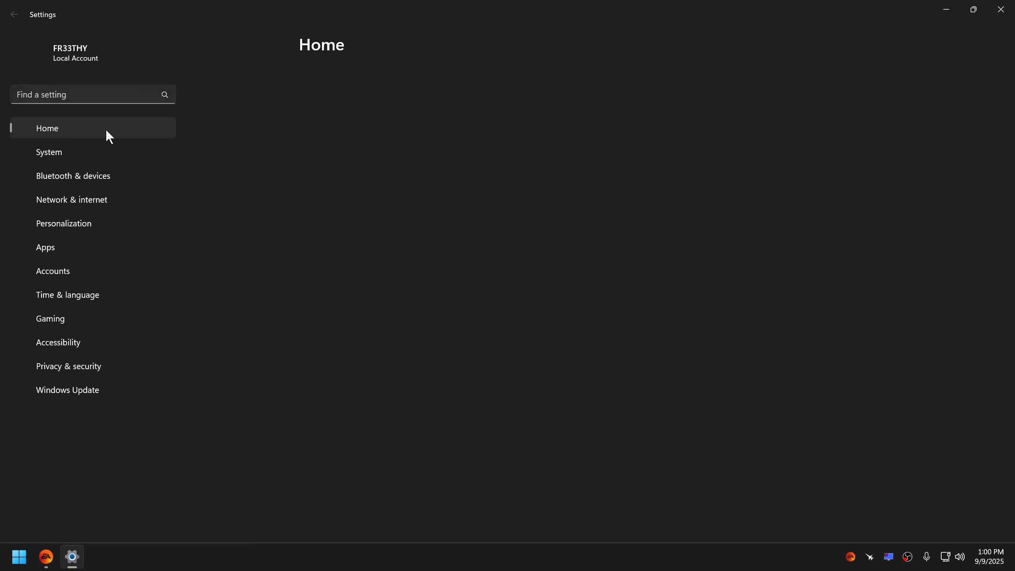
{"action": "left_click", "coordinate": [106, 150]}
{"action": "left_click", "coordinate": [400, 162]}
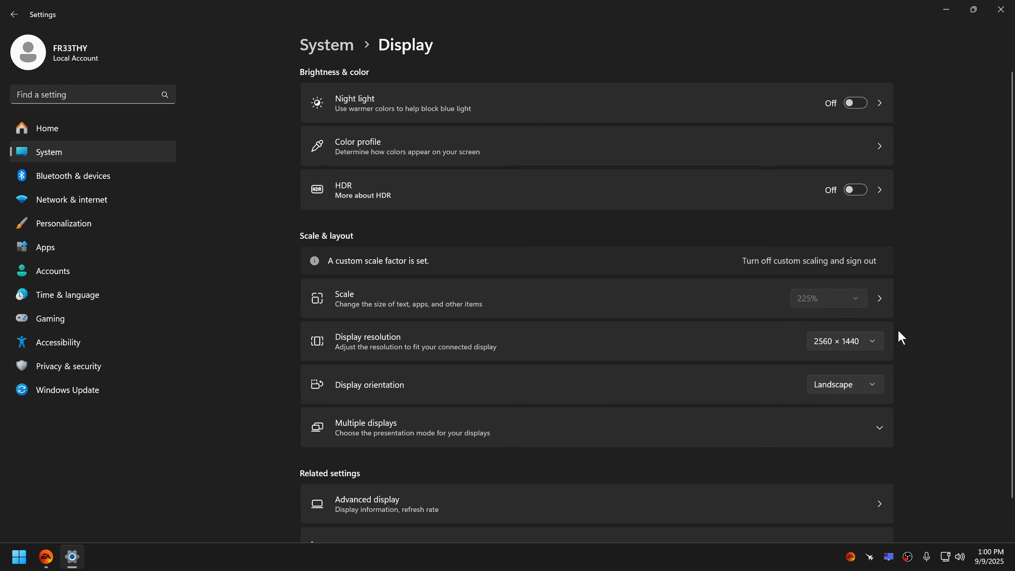
{"action": "scroll", "coordinate": [898, 330], "scroll_direction": "down", "scroll_amount": 1}
{"action": "left_click", "coordinate": [854, 304]}
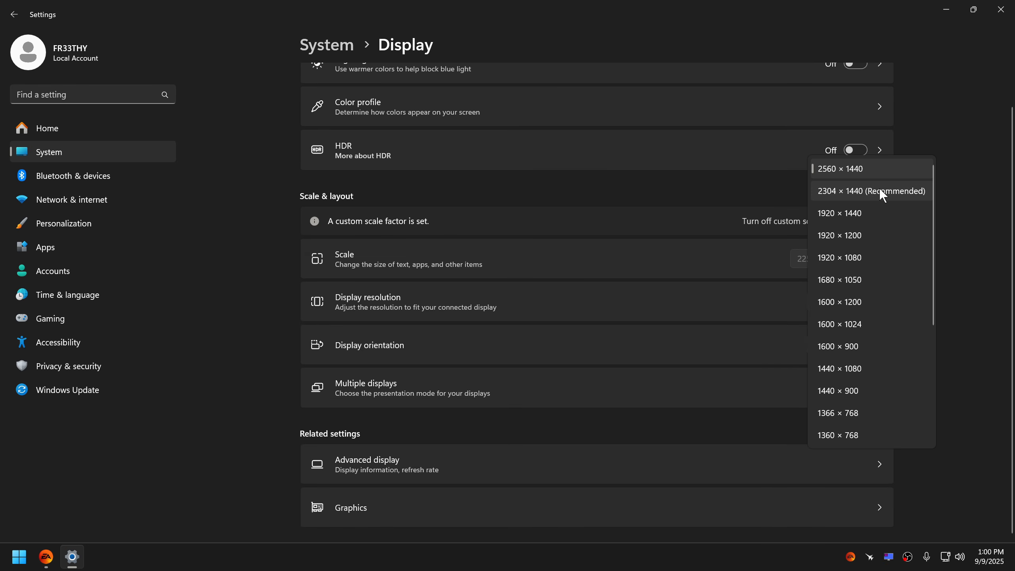
{"action": "left_click", "coordinate": [1000, 9]}
{"action": "left_click", "coordinate": [1000, 9]}
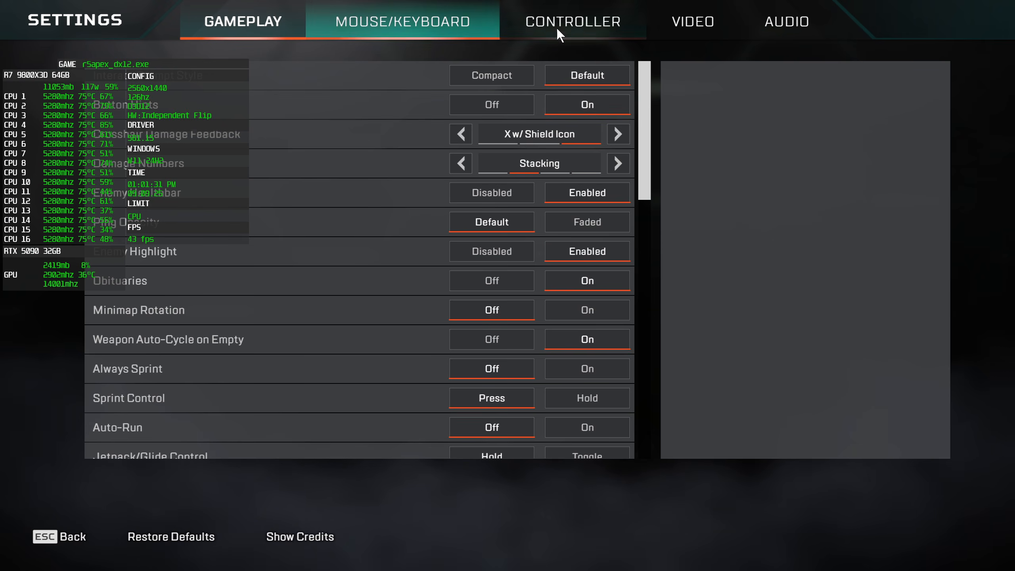
Step: Set Apex Legends' display mode to Borderless Window in the game's video settings
{"action": "left_click", "coordinate": [715, 23]}
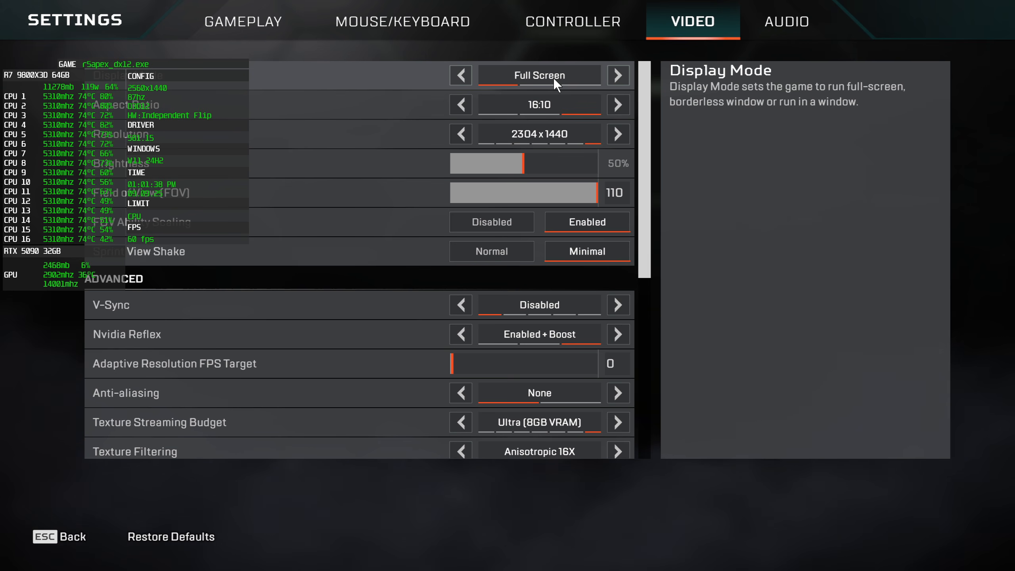
{"action": "left_click", "coordinate": [618, 75]}
{"action": "left_click", "coordinate": [619, 75]}
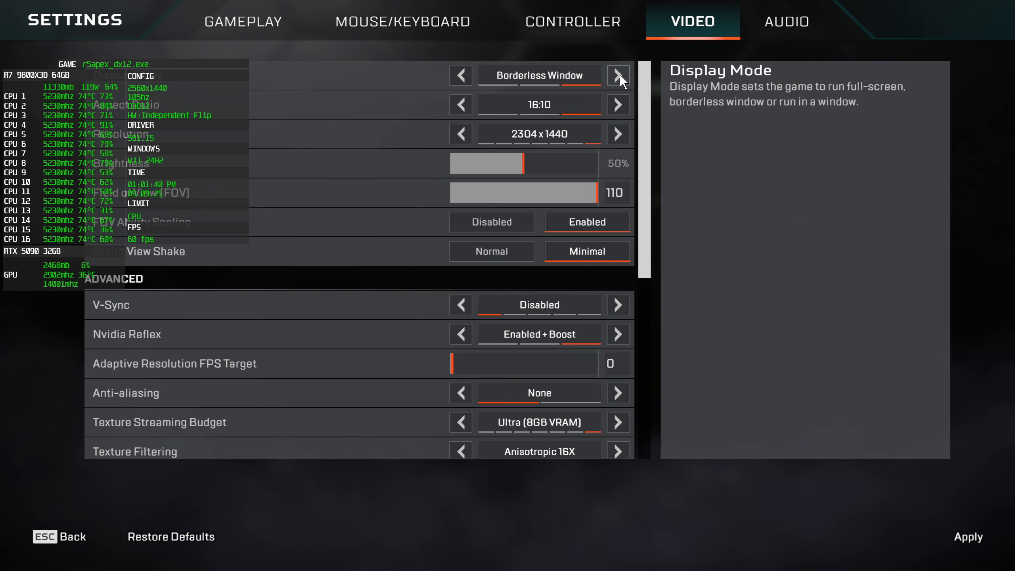
Step: Go to the Windows graphics settings, check the Optimizations for windowed games option, and close Settings
{"action": "key", "text": "super+d"}
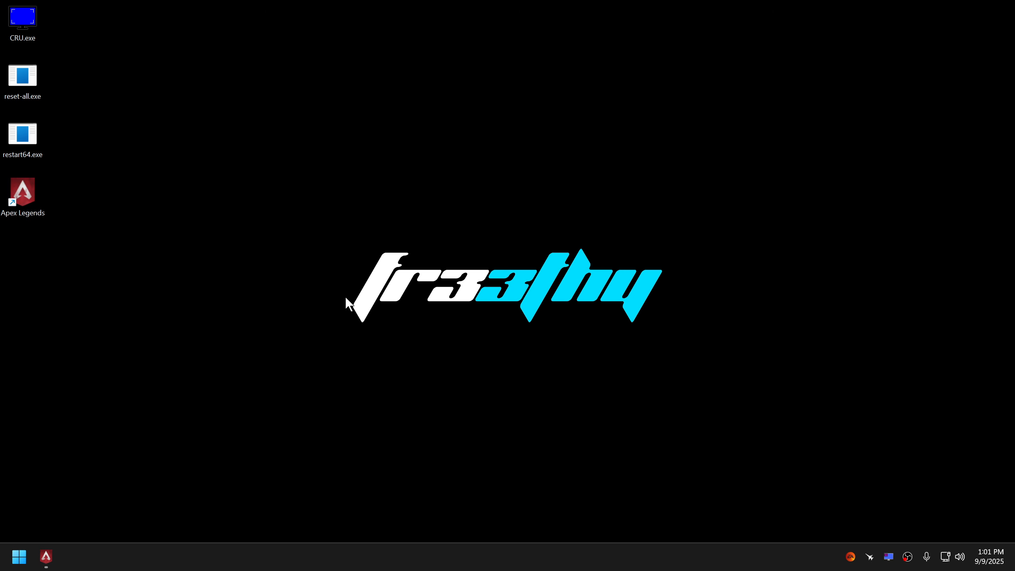
{"action": "key", "text": "super+i"}
{"action": "left_click", "coordinate": [93, 160]}
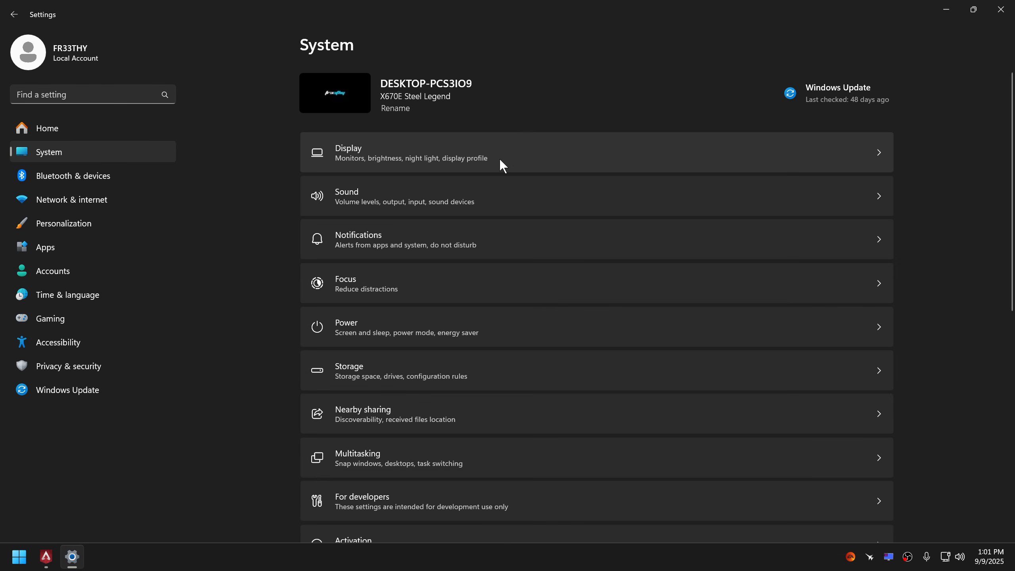
{"action": "scroll", "coordinate": [556, 375], "scroll_direction": "down", "scroll_amount": 2}
{"action": "scroll", "coordinate": [556, 371], "scroll_direction": "up", "scroll_amount": 2}
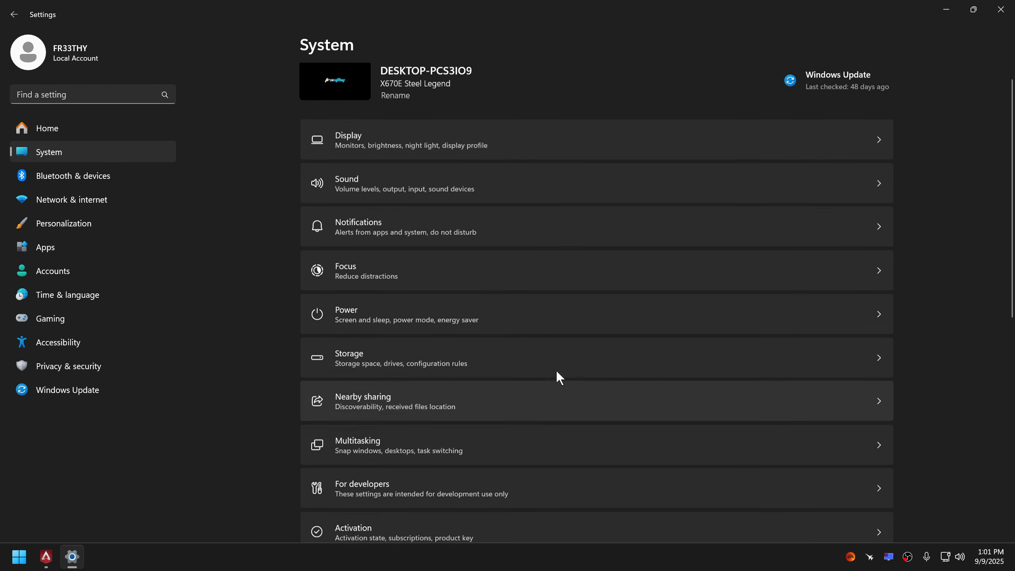
{"action": "left_click", "coordinate": [461, 155]}
{"action": "scroll", "coordinate": [537, 380], "scroll_direction": "down", "scroll_amount": 1}
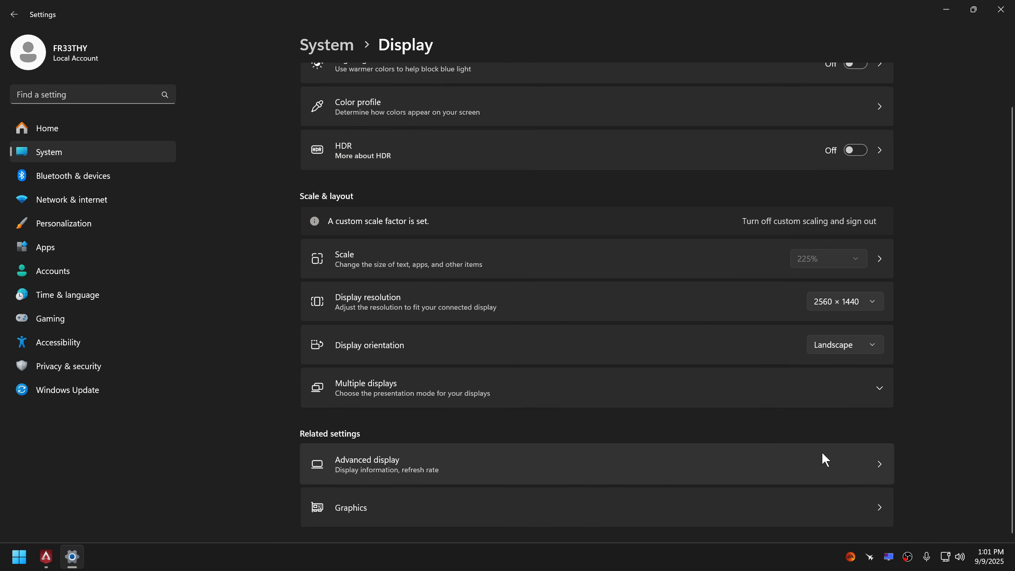
{"action": "left_click", "coordinate": [757, 505]}
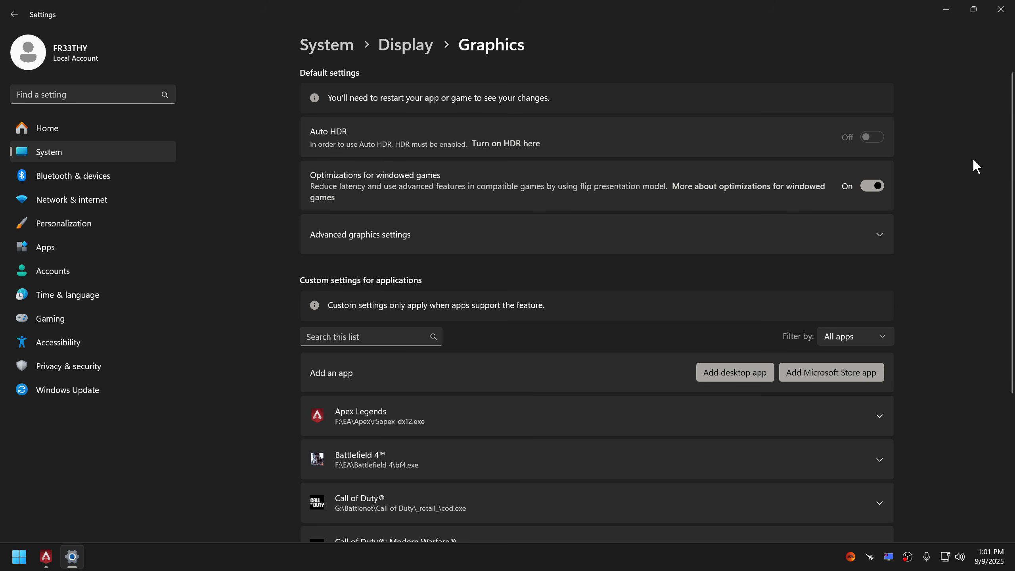
{"action": "left_click", "coordinate": [1006, 18]}
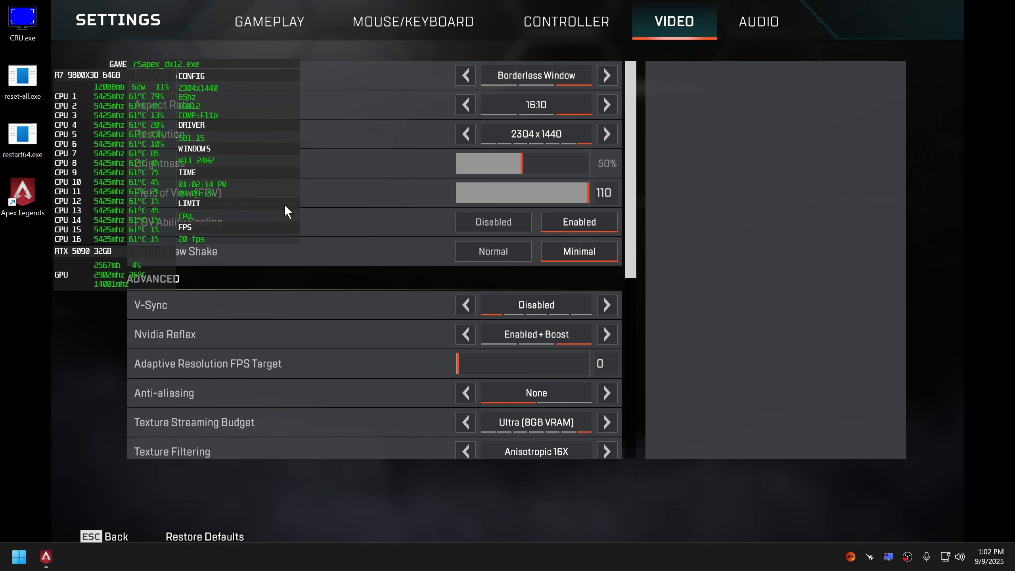
Step: Open Custom Resolution Utility, check the position of the 2304x1440 detailed resolution, and close the utility
{"action": "double_click", "coordinate": [22, 20]}
{"action": "left_click", "coordinate": [506, 180]}
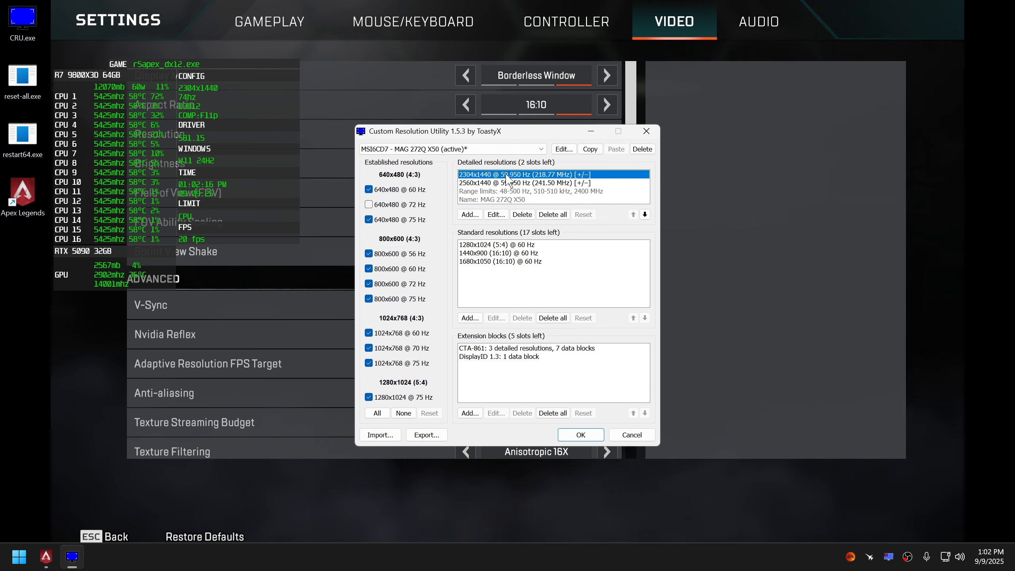
{"action": "left_click", "coordinate": [646, 131]}
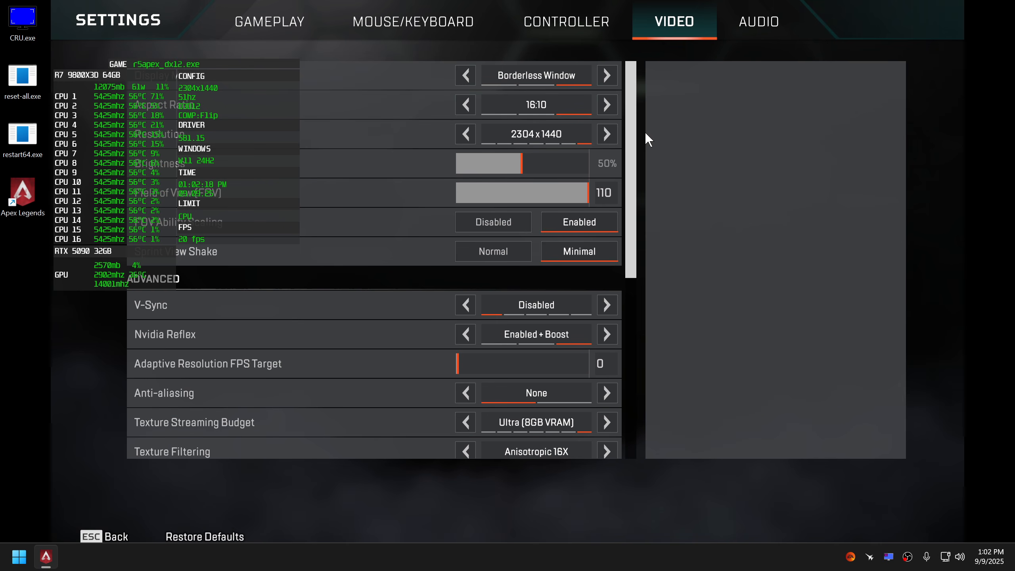
Step: Change the desktop resolution to 2304 x 1440 in NVIDIA Control Panel, keep the changes, and close it
{"action": "right_click", "coordinate": [5, 375]}
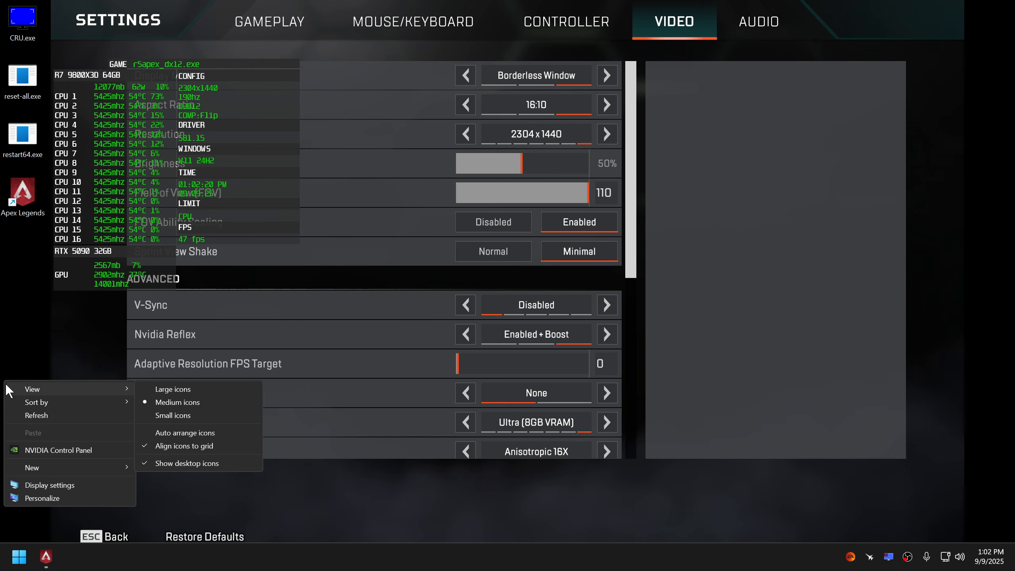
{"action": "left_click", "coordinate": [49, 453]}
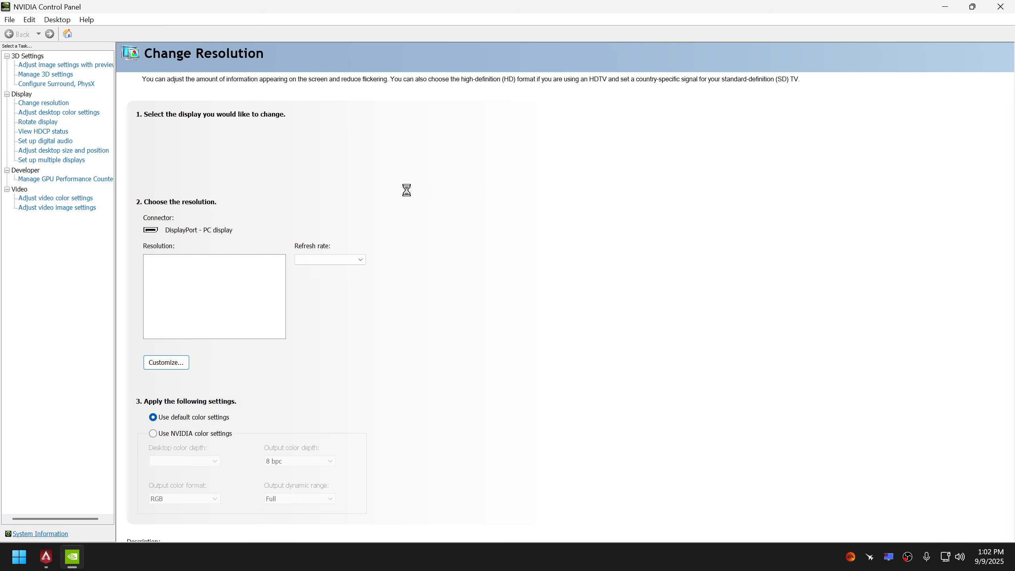
{"action": "scroll", "coordinate": [283, 308], "scroll_direction": "down", "scroll_amount": 1}
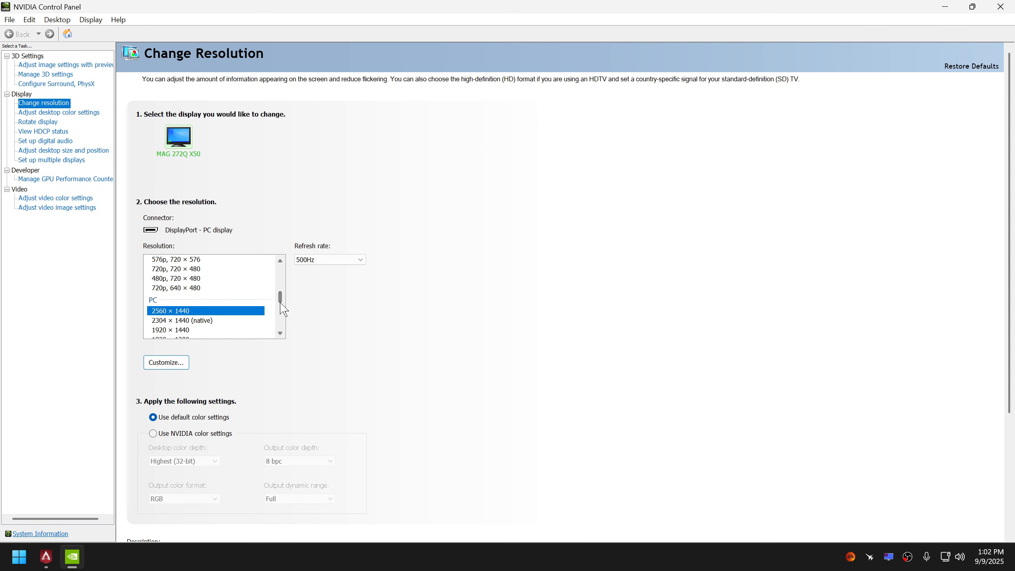
{"action": "left_click", "coordinate": [187, 321]}
{"action": "left_click", "coordinate": [928, 530]}
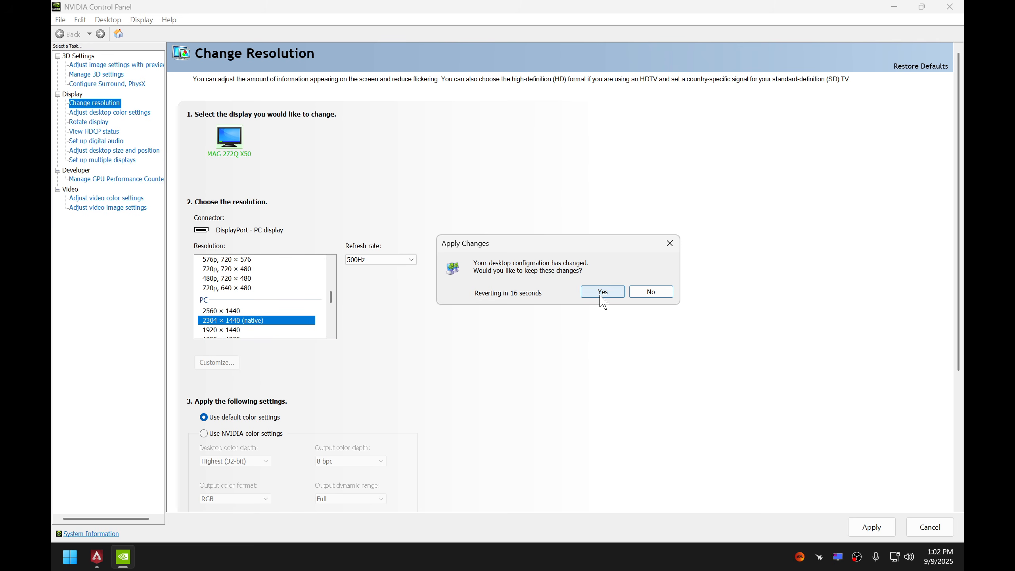
{"action": "left_click", "coordinate": [602, 292]}
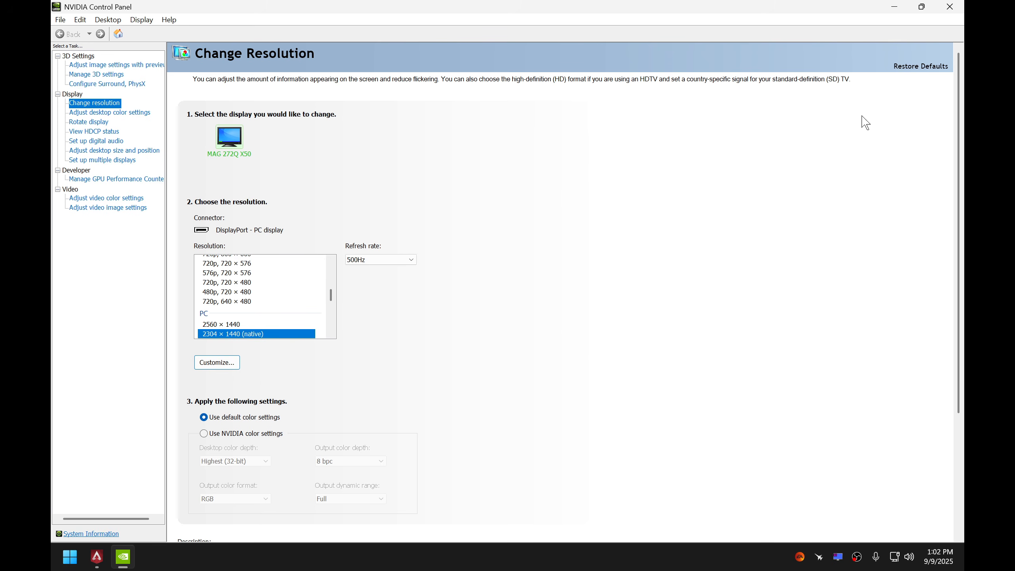
{"action": "left_click", "coordinate": [950, 7]}
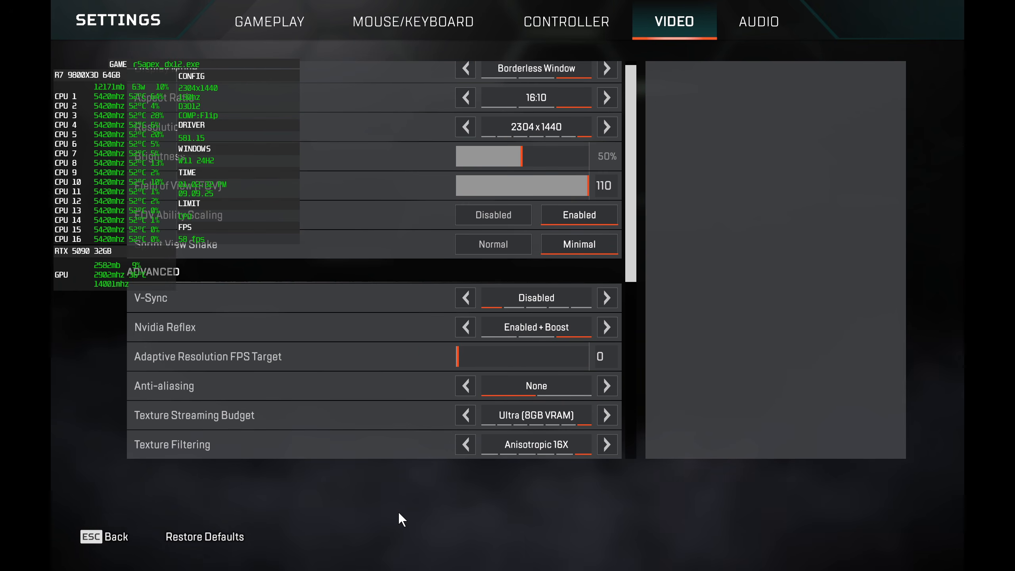
Step: Leave the video settings in Apex Legends and open the game mode selection
{"action": "key", "text": "super+d"}
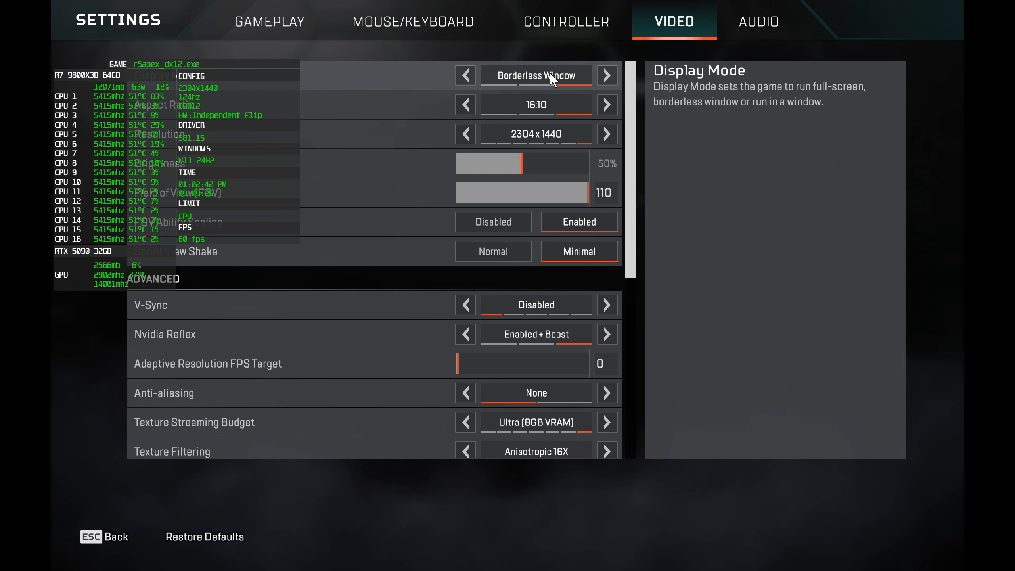
{"action": "left_click", "coordinate": [95, 531]}
{"action": "left_click", "coordinate": [176, 473]}
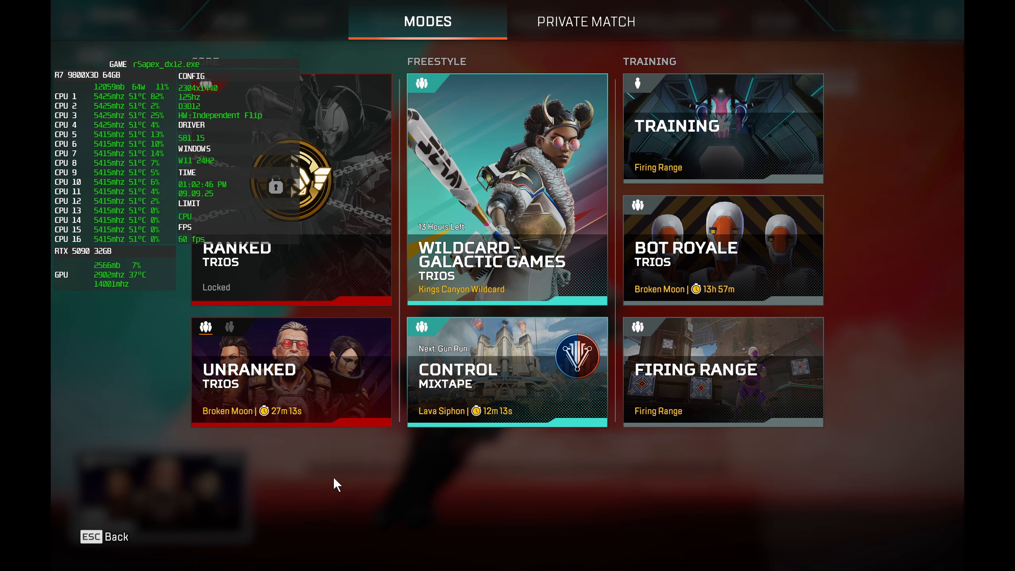
Step: Return to Apex Legends from the desktop and walk forward through the Firing Range, checking the overlay's resolution and presentation mode
{"action": "key", "text": "super+d"}
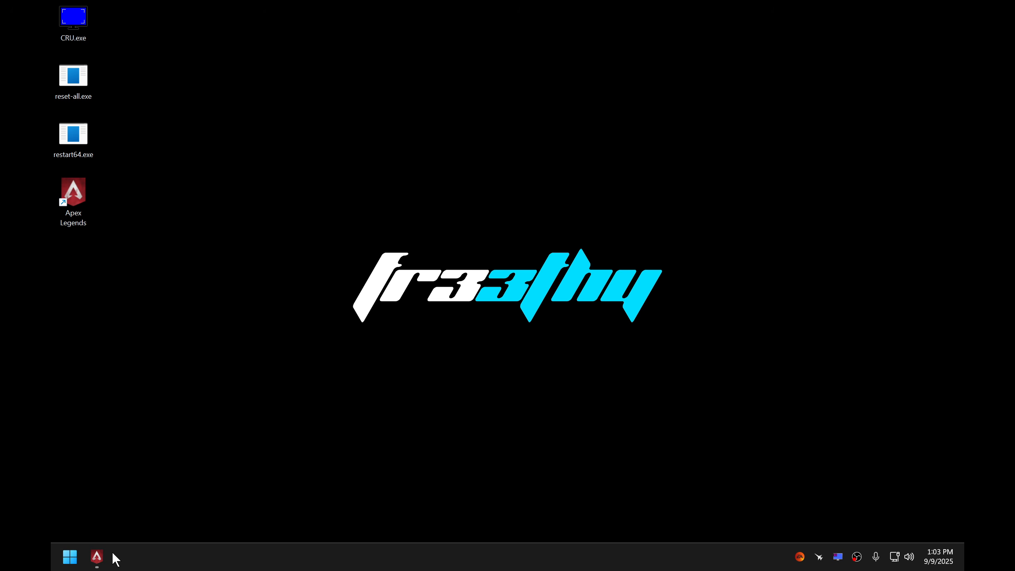
{"action": "left_click", "coordinate": [96, 559]}
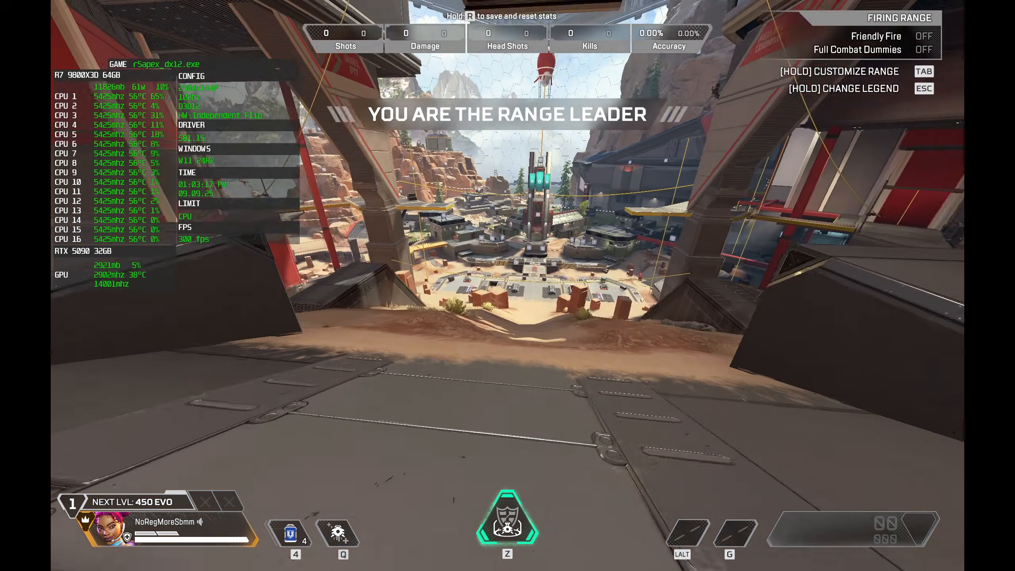
{"action": "key", "text": "w"}
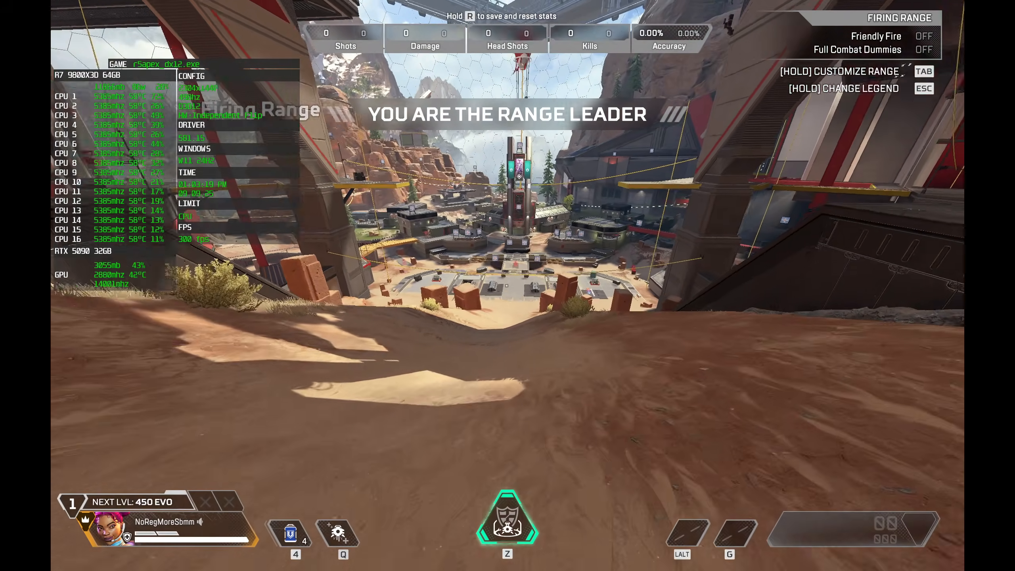
{"action": "key", "text": "w"}
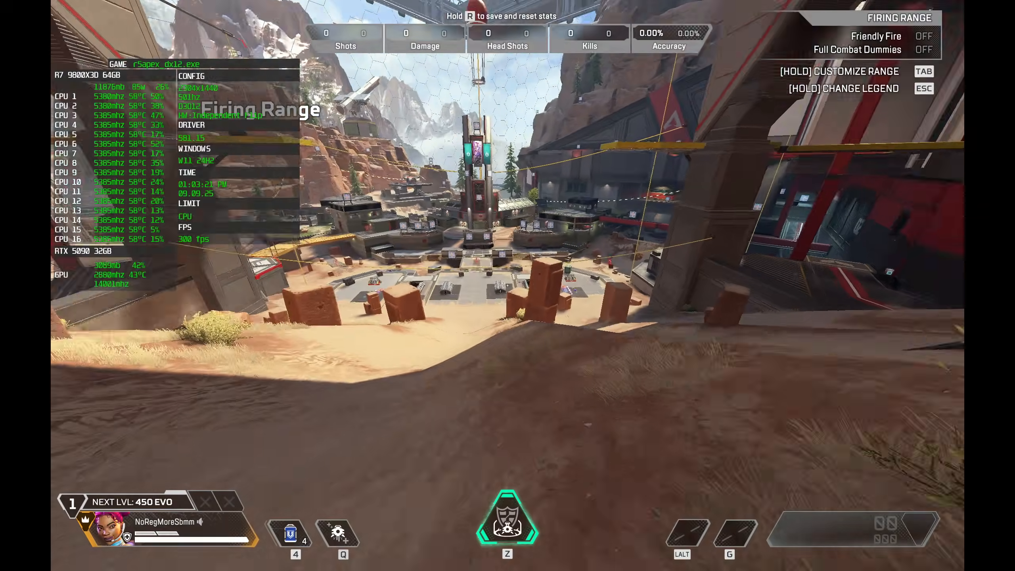
{"action": "key", "text": "w"}
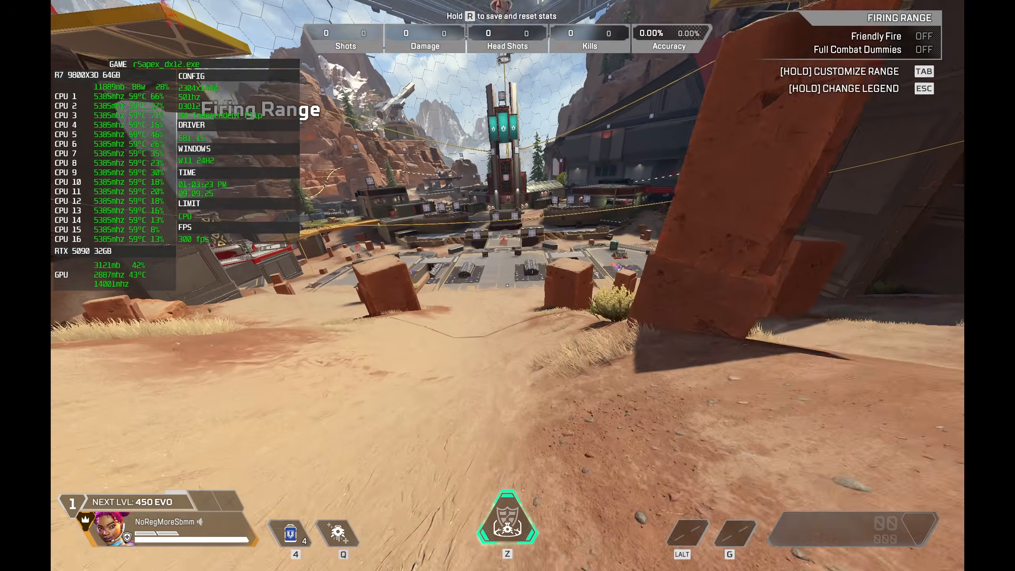
{"action": "key", "text": "w"}
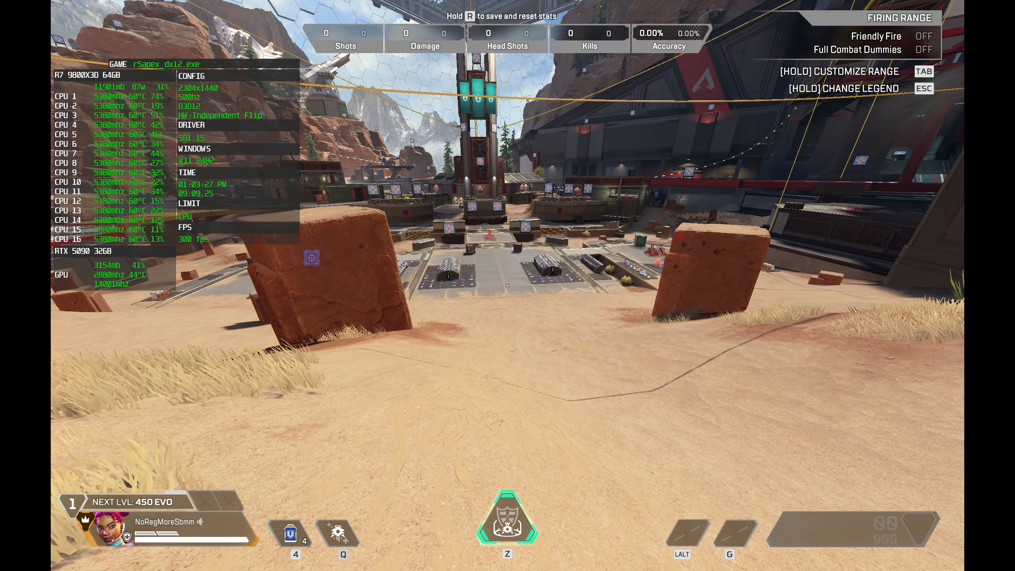
Step: Switch to the desktop, open Custom Resolution Utility to view the detailed resolutions list, and go back to the desktop
{"action": "key", "text": "alt+Tab"}
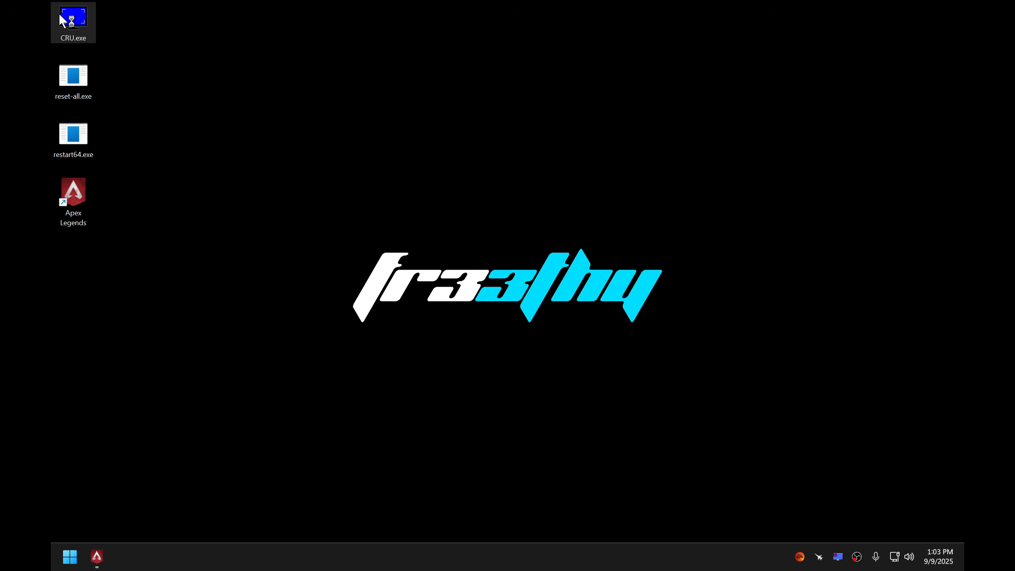
{"action": "double_click", "coordinate": [60, 15]}
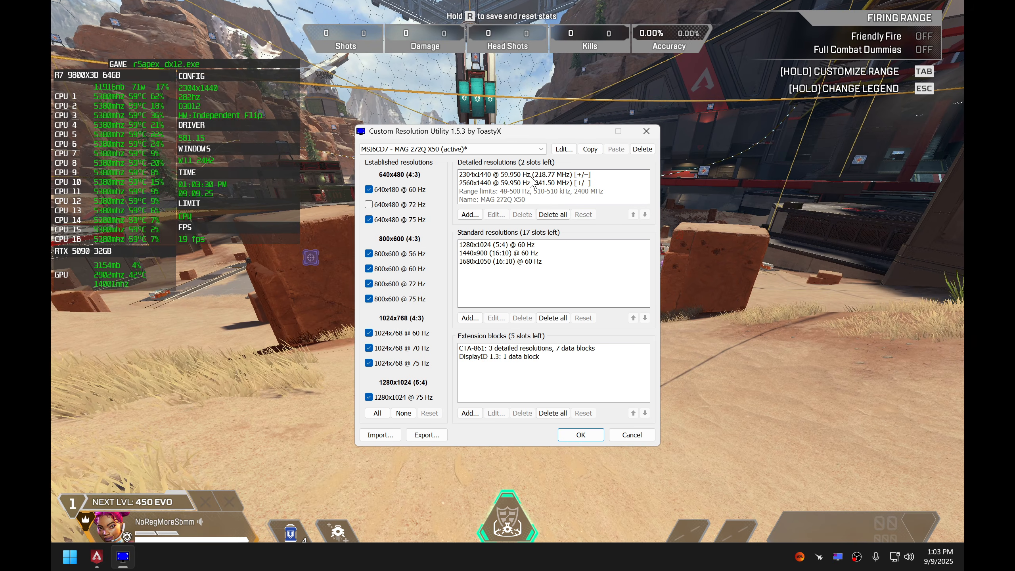
{"action": "key", "text": "super+d"}
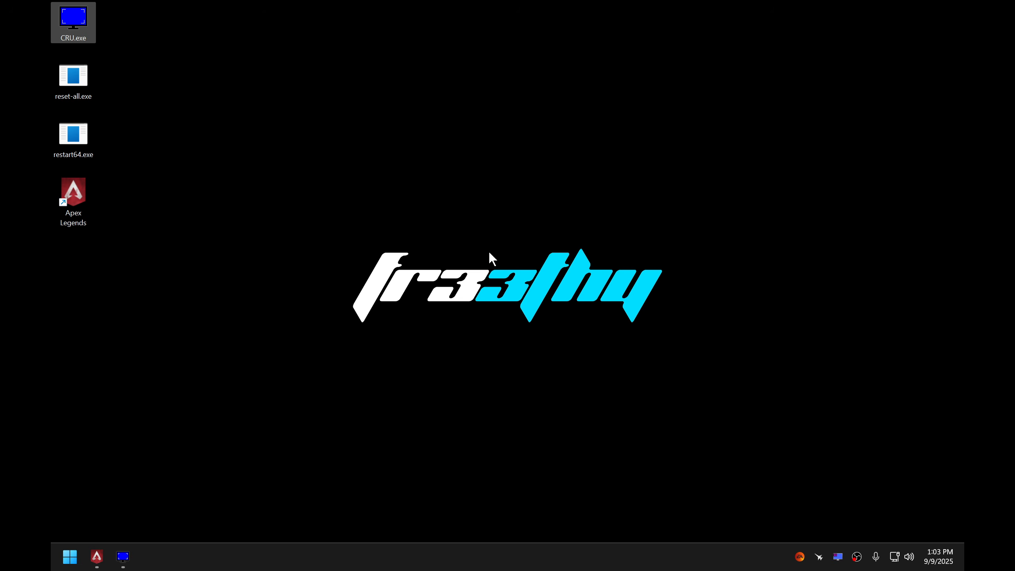
Step: Apply the 1920 x 1440 desktop resolution in NVIDIA Control Panel and close it
{"action": "right_click", "coordinate": [227, 284]}
{"action": "left_click", "coordinate": [283, 354]}
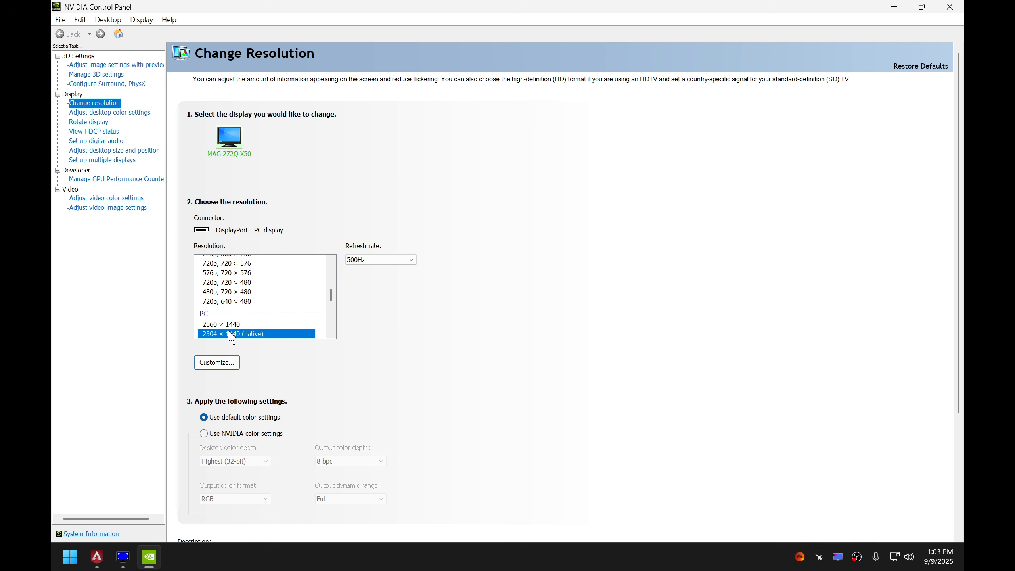
{"action": "left_click_drag", "start_coordinate": [331, 297], "coordinate": [331, 305]}
{"action": "left_click", "coordinate": [232, 299]}
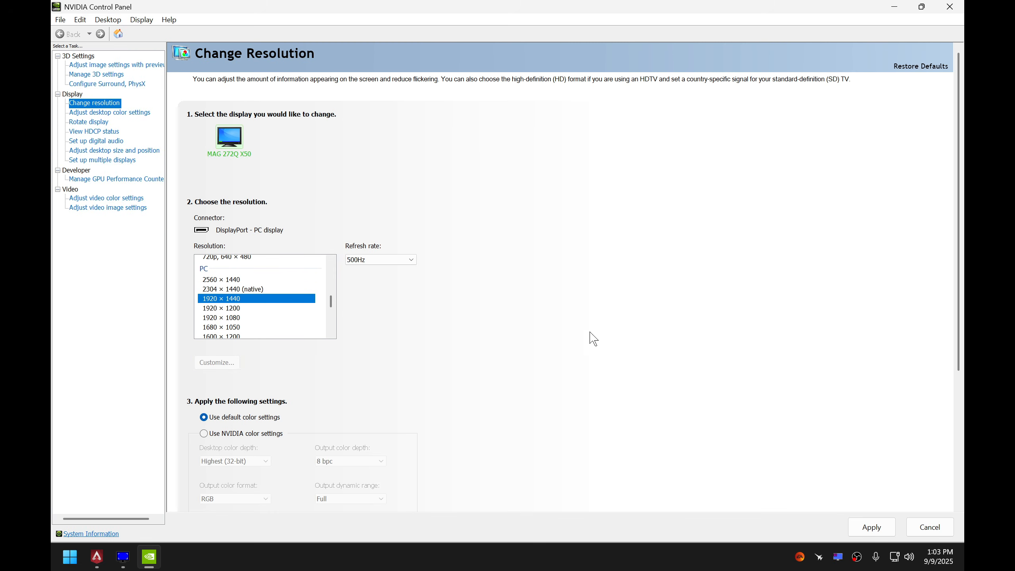
{"action": "left_click", "coordinate": [893, 519]}
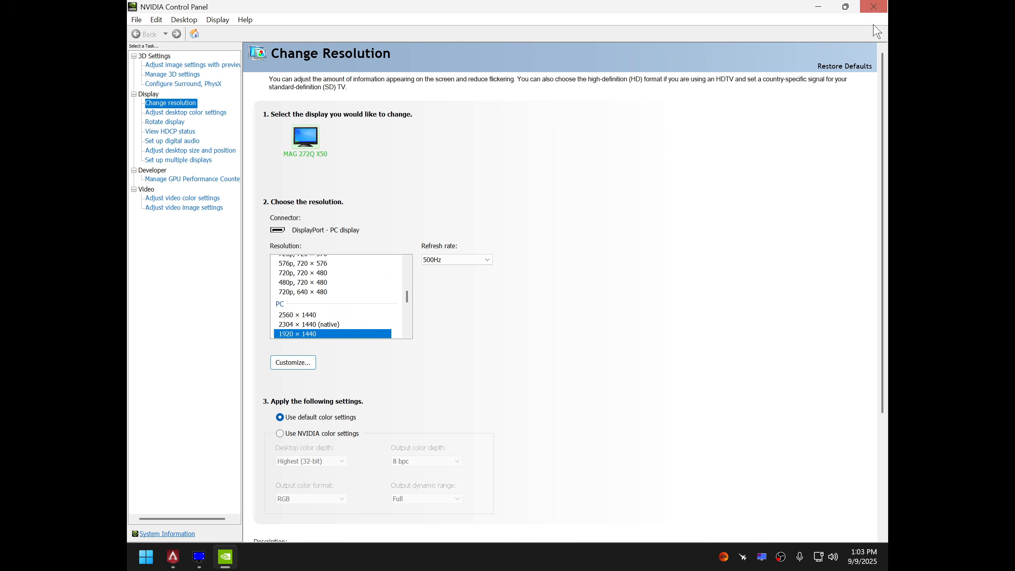
{"action": "left_click", "coordinate": [873, 7]}
Step: Switch to OBS to check its preview of the desktop, and close the OBS window
{"action": "key", "text": "alt+Tab"}
{"action": "key", "text": "alt+Tab"}
{"action": "left_click", "coordinate": [779, 558]}
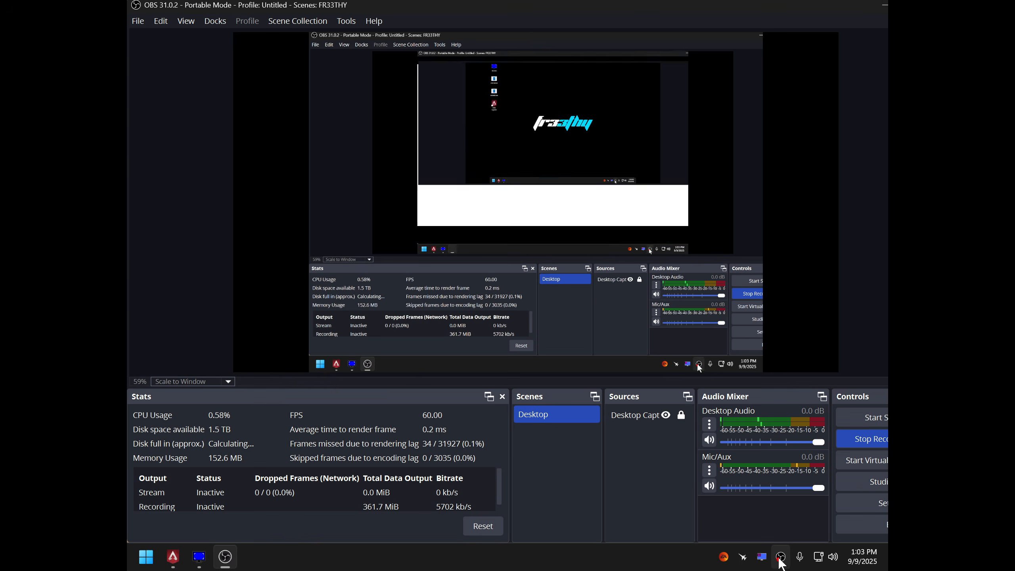
{"action": "left_click", "coordinate": [880, 7]}
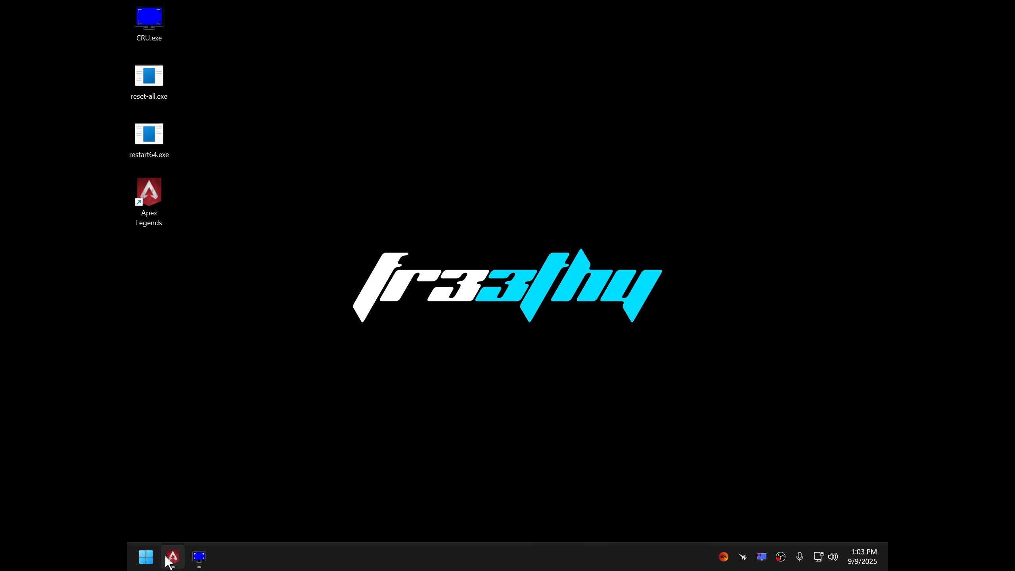
Step: Return to Apex Legends and set its video settings to Windowed mode, 4:3 and 5:4 aspect ratio, and 1920 x 1440
{"action": "left_click", "coordinate": [172, 557]}
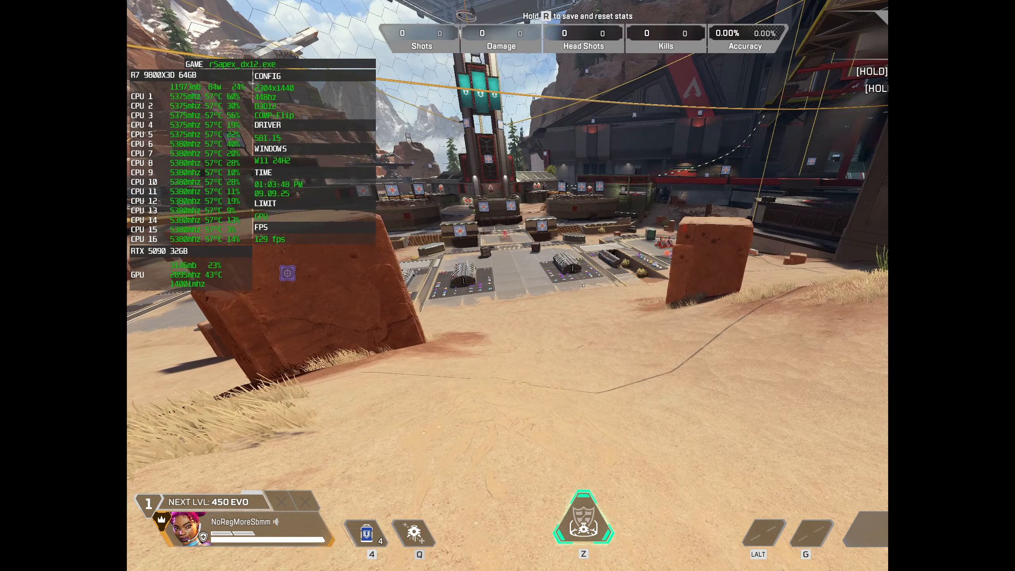
{"action": "key", "text": "Escape"}
{"action": "left_click", "coordinate": [553, 300]}
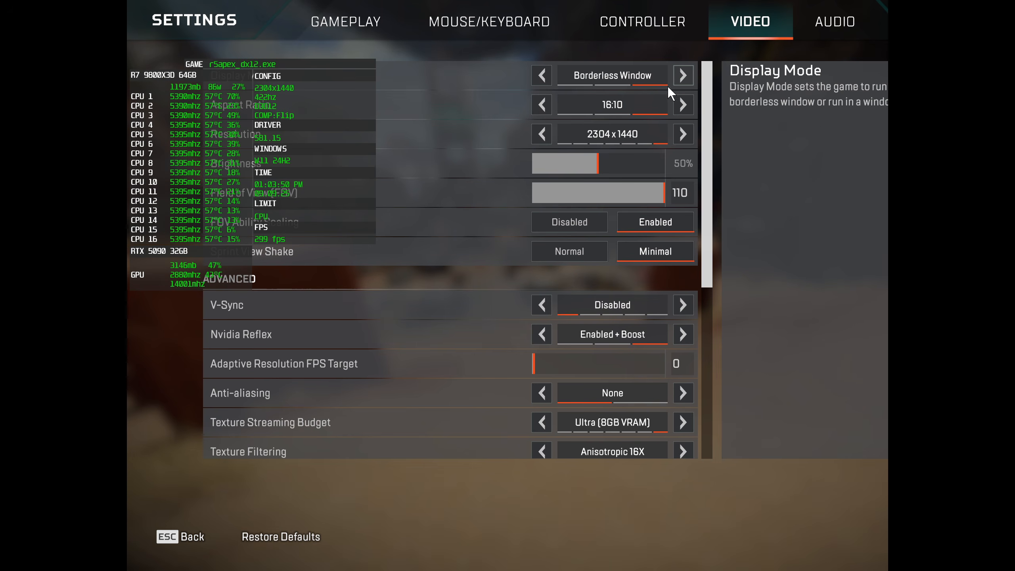
{"action": "left_click", "coordinate": [541, 105]}
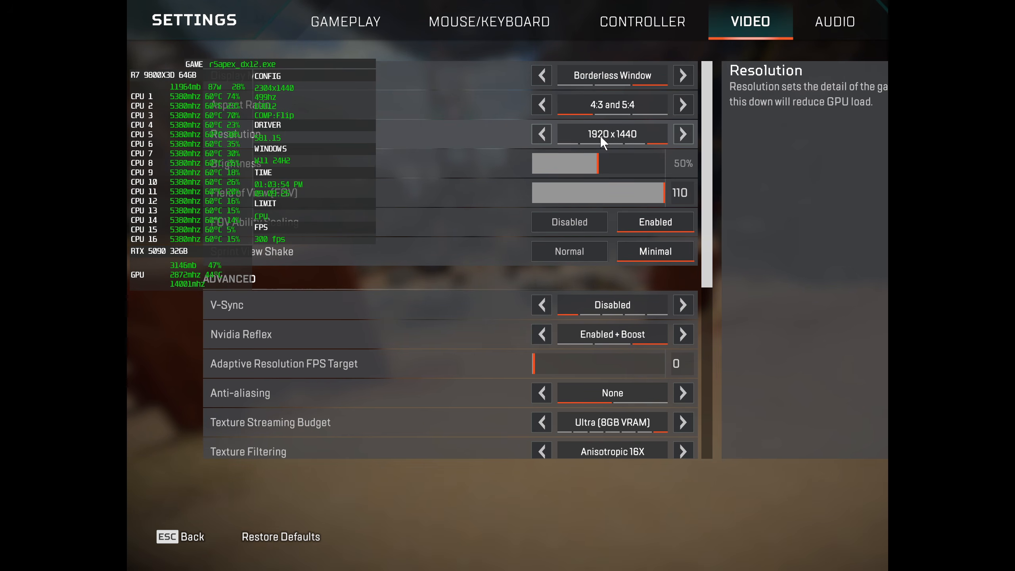
{"action": "scroll", "coordinate": [650, 284], "scroll_direction": "down", "scroll_amount": 5}
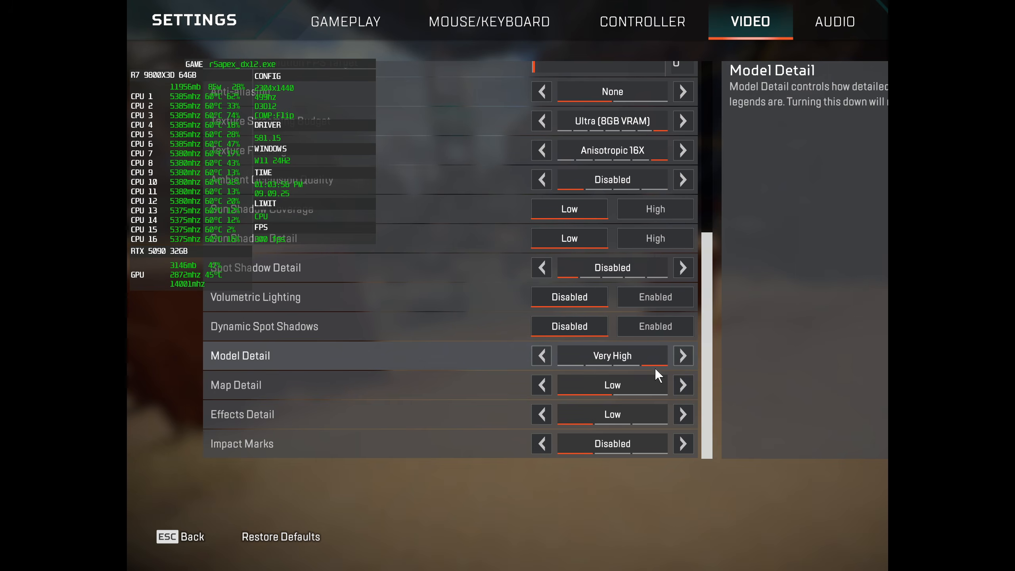
{"action": "scroll", "coordinate": [688, 335], "scroll_direction": "up", "scroll_amount": 5}
{"action": "left_click", "coordinate": [544, 76]}
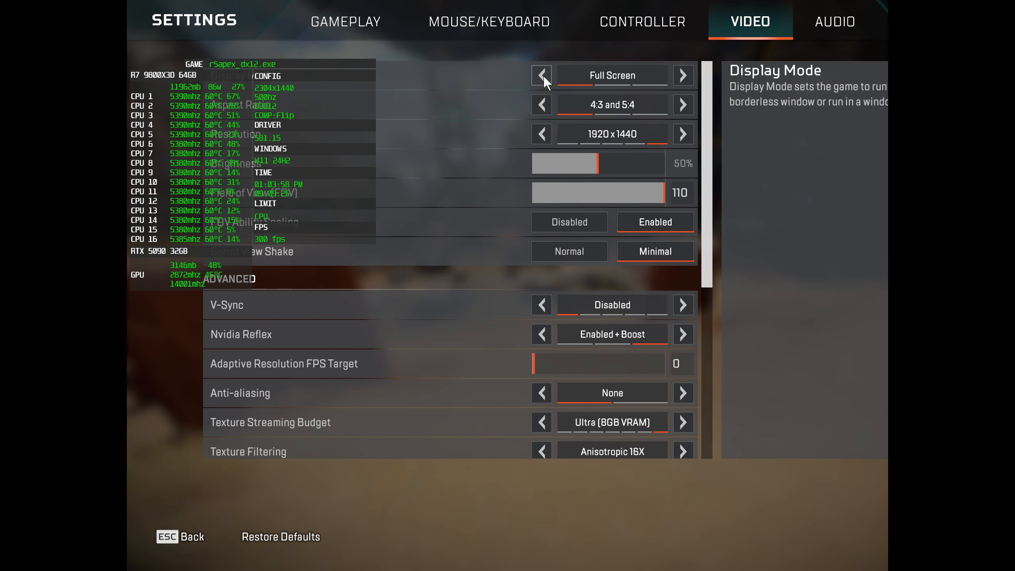
{"action": "left_click", "coordinate": [683, 77]}
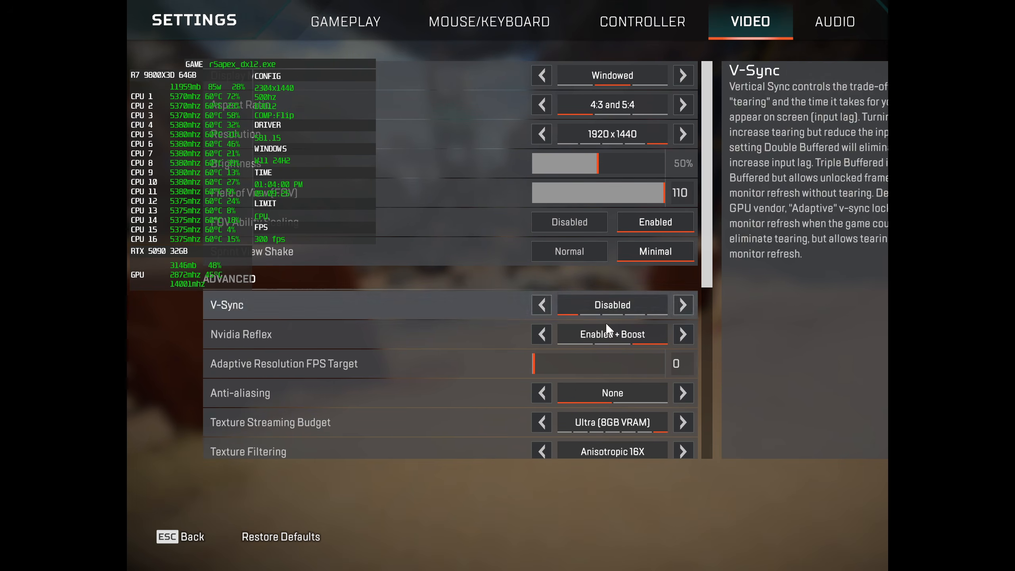
{"action": "scroll", "coordinate": [609, 400], "scroll_direction": "down", "scroll_amount": 1}
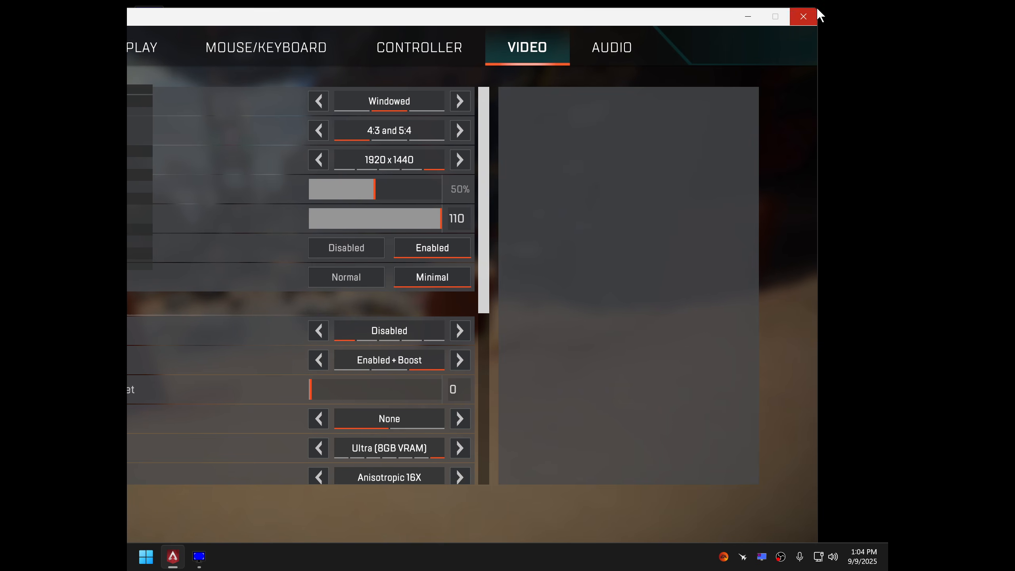
Step: Try other resolutions for the windowed game, ending on the 16:10 aspect ratio at 2304 x 1440
{"action": "left_click", "coordinate": [382, 159]}
{"action": "left_click", "coordinate": [382, 159]}
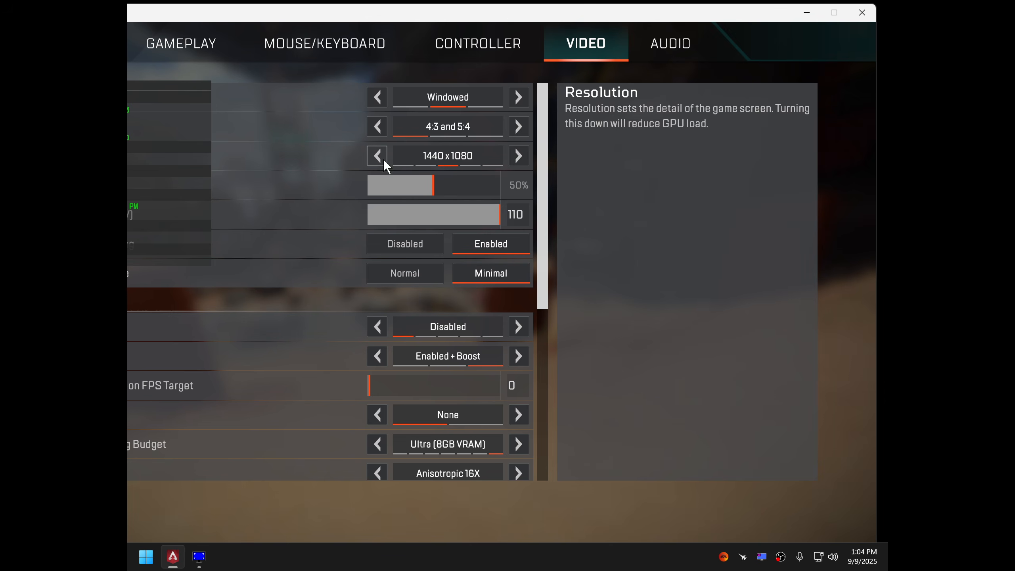
{"action": "left_click", "coordinate": [519, 156]}
{"action": "left_click", "coordinate": [518, 128]}
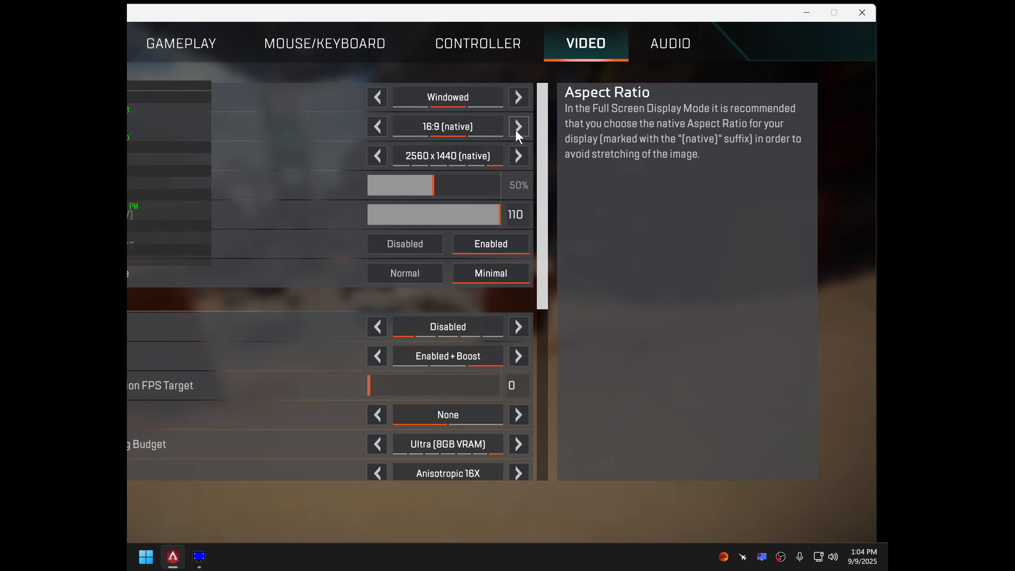
{"action": "left_click", "coordinate": [518, 128]}
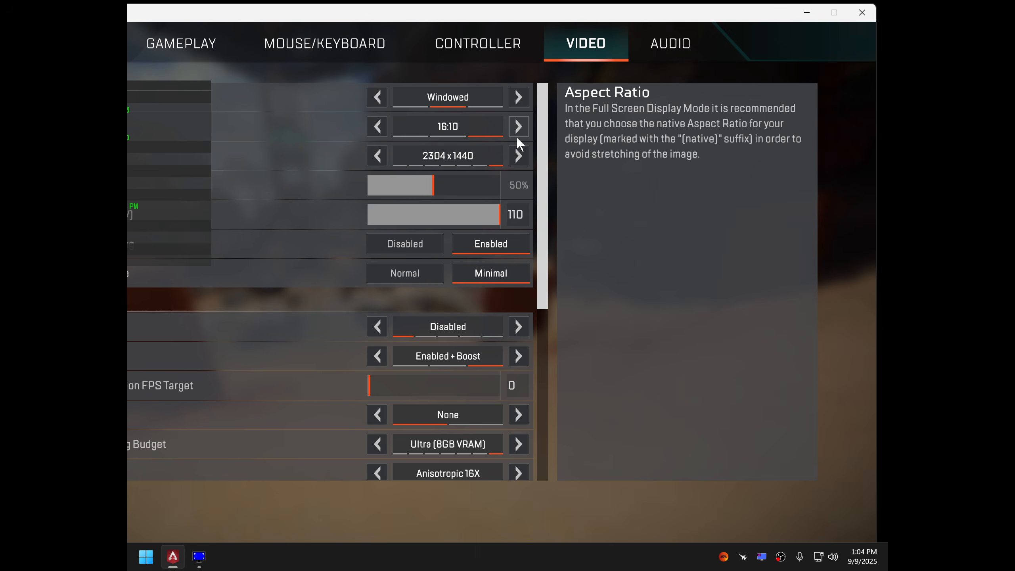
{"action": "double_click", "coordinate": [686, 15]}
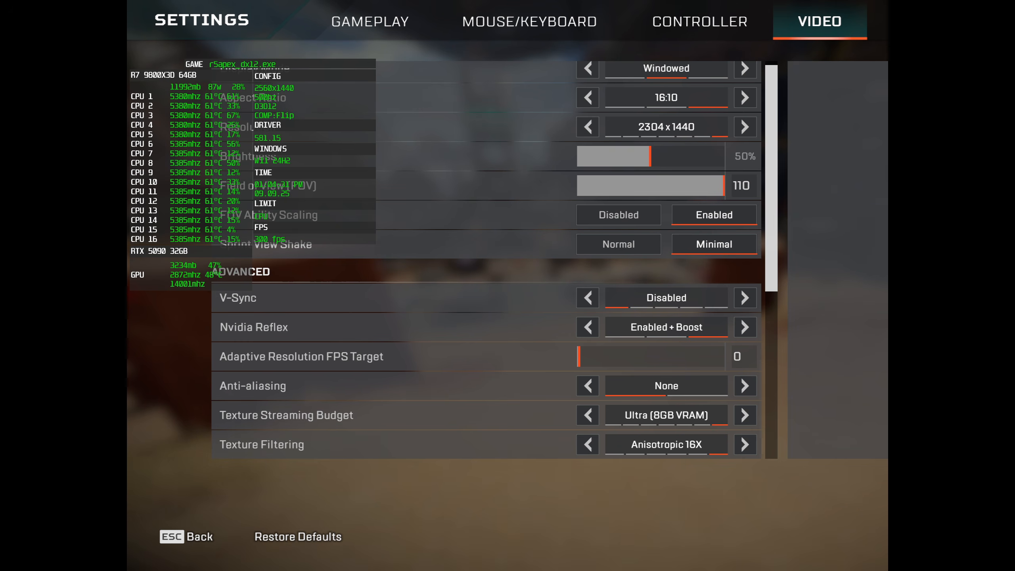
Step: Set the game's display mode to Full Screen with the 16:9 (native) aspect ratio at 2560 x 1440
{"action": "scroll", "coordinate": [690, 327], "scroll_direction": "up", "scroll_amount": 1}
{"action": "left_click", "coordinate": [747, 73]}
{"action": "left_click", "coordinate": [748, 72]}
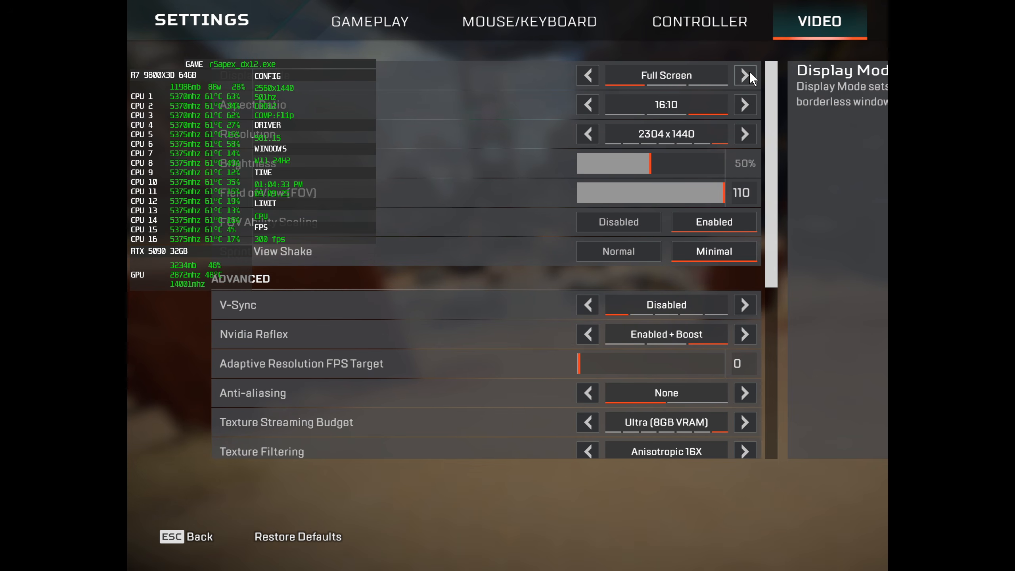
{"action": "left_click", "coordinate": [747, 105]}
{"action": "left_click", "coordinate": [753, 104]}
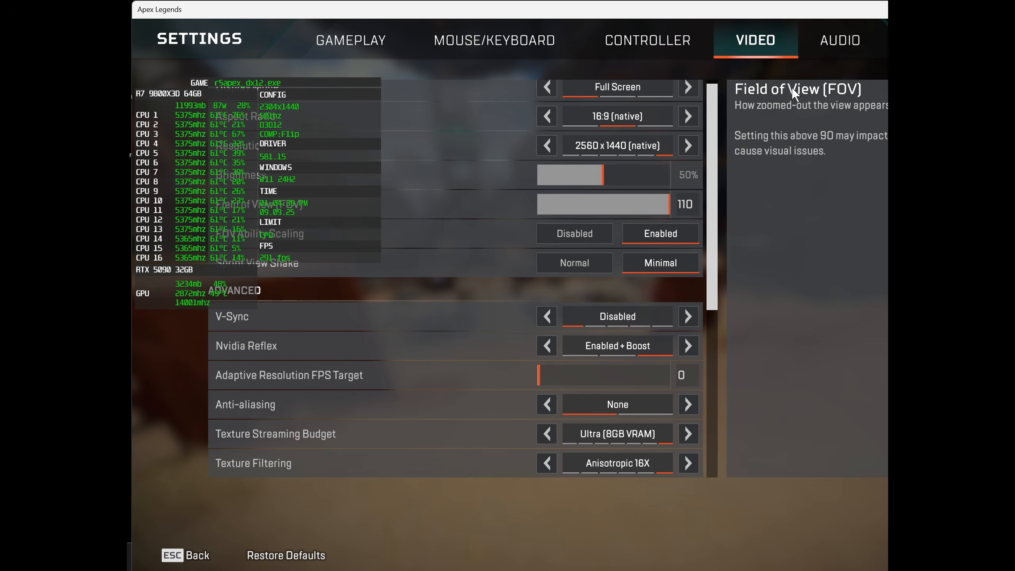
Step: Move the game window aside, then apply and keep the 2560 × 1440 desktop resolution in NVIDIA Control Panel
{"action": "left_click_drag", "start_coordinate": [754, 8], "coordinate": [452, 4]}
{"action": "scroll", "coordinate": [678, 484], "scroll_direction": "down", "scroll_amount": 7}
{"action": "scroll", "coordinate": [673, 476], "scroll_direction": "up", "scroll_amount": 4}
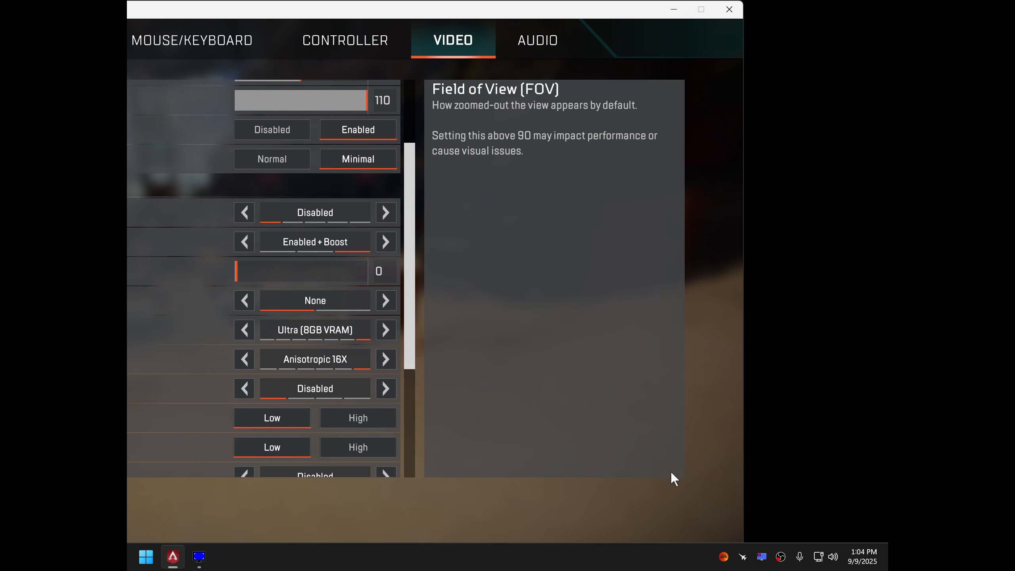
{"action": "scroll", "coordinate": [670, 472], "scroll_direction": "up", "scroll_amount": 4}
{"action": "left_click_drag", "start_coordinate": [590, 11], "coordinate": [592, 11]}
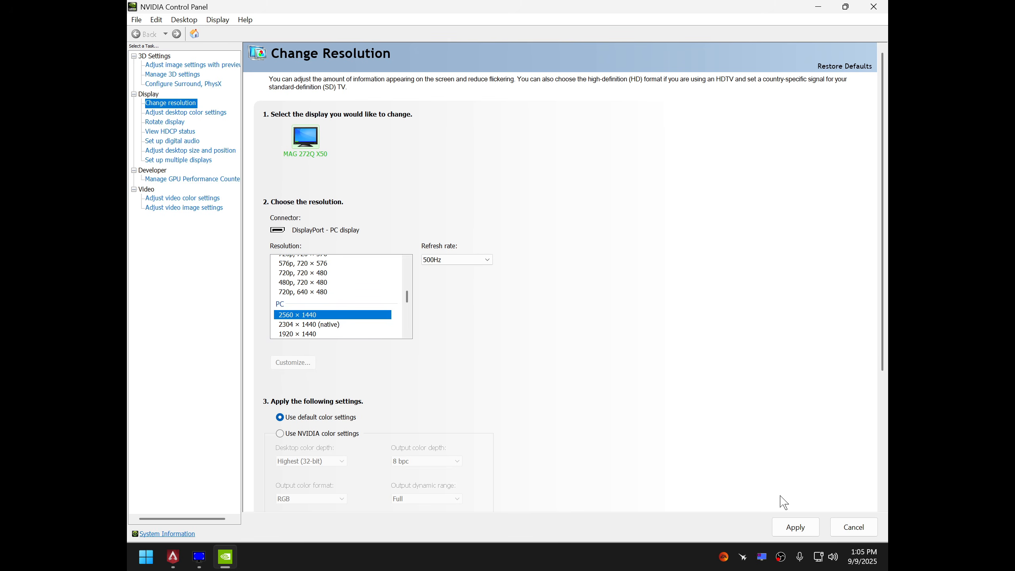
{"action": "left_click", "coordinate": [795, 527]}
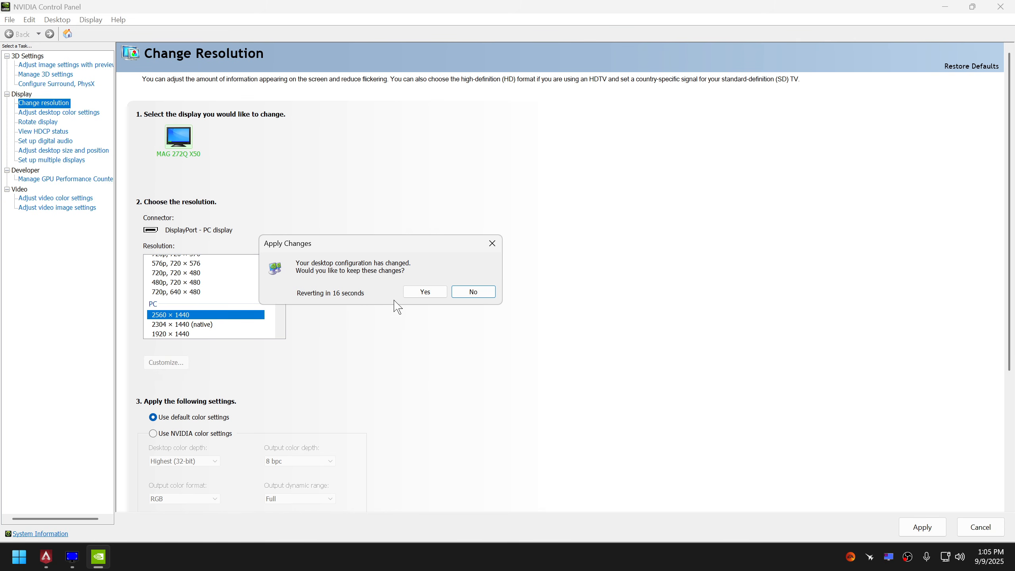
{"action": "left_click", "coordinate": [417, 291]}
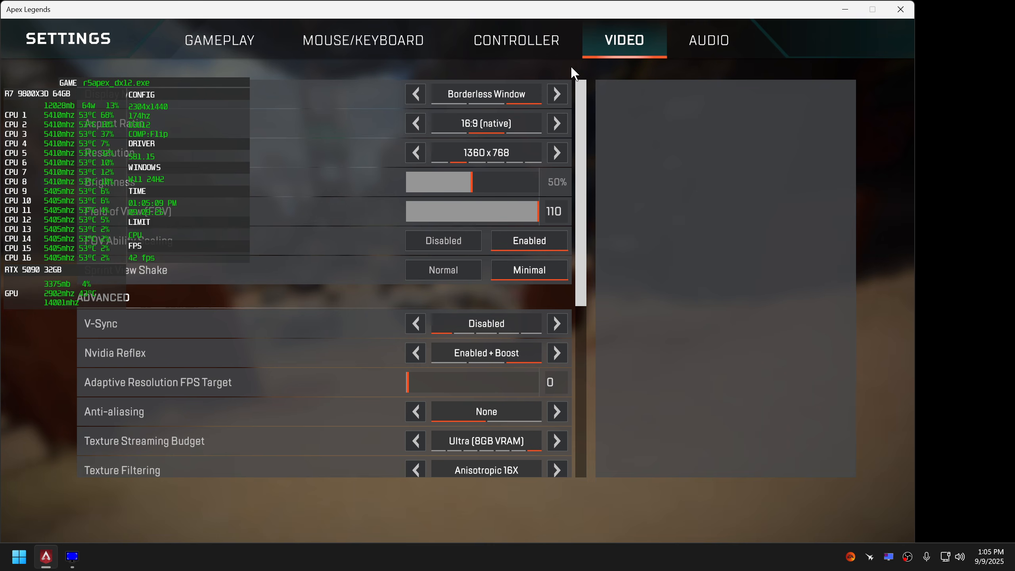
Step: Apply the 4:3 and 5:4 aspect ratio at 1920 x 1440 in Apex Legends' Borderless Window mode and keep the video settings
{"action": "scroll", "coordinate": [831, 350], "scroll_direction": "down", "scroll_amount": 4}
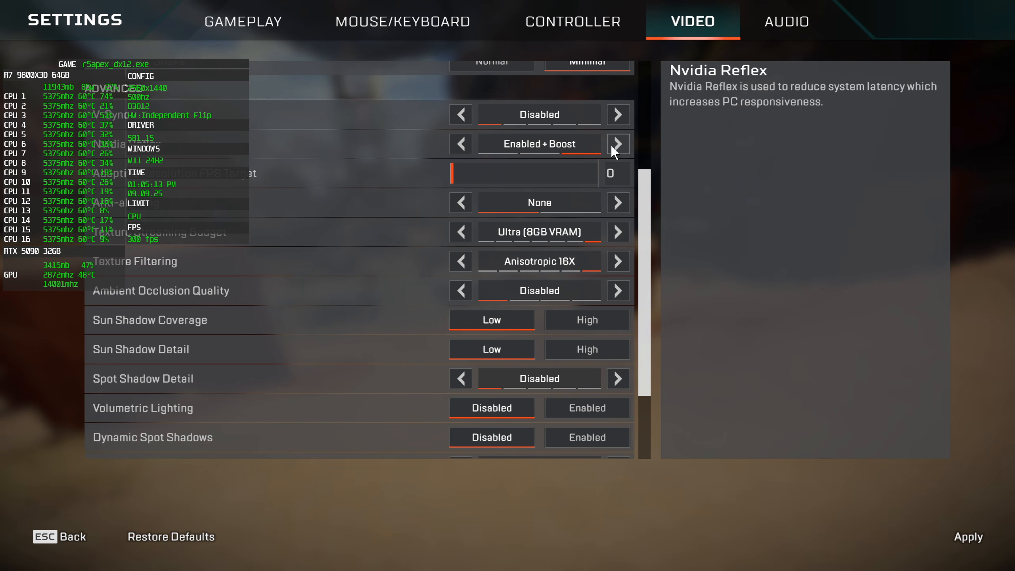
{"action": "scroll", "coordinate": [519, 176], "scroll_direction": "up", "scroll_amount": 4}
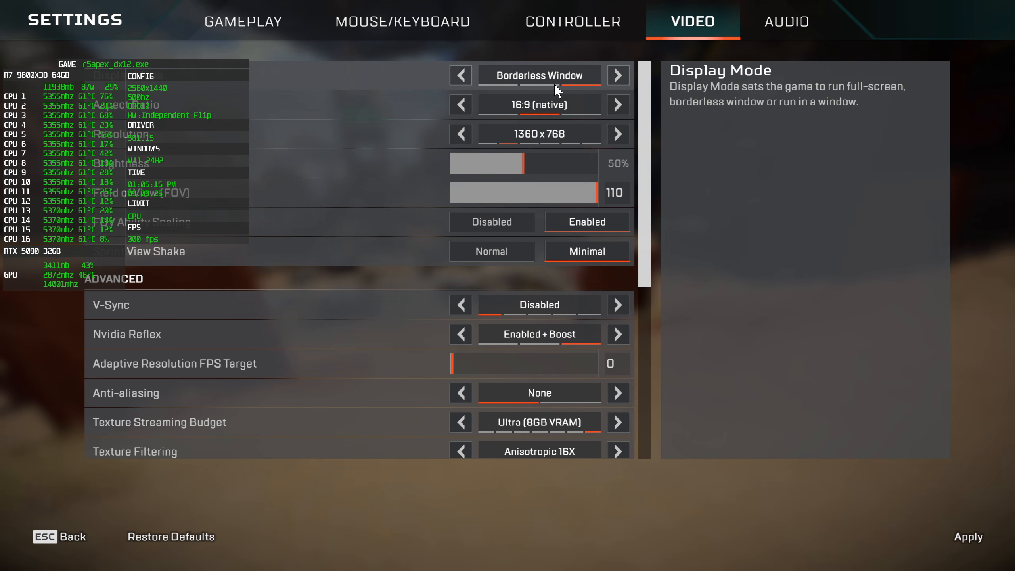
{"action": "left_click", "coordinate": [462, 107]}
{"action": "left_click", "coordinate": [461, 107]}
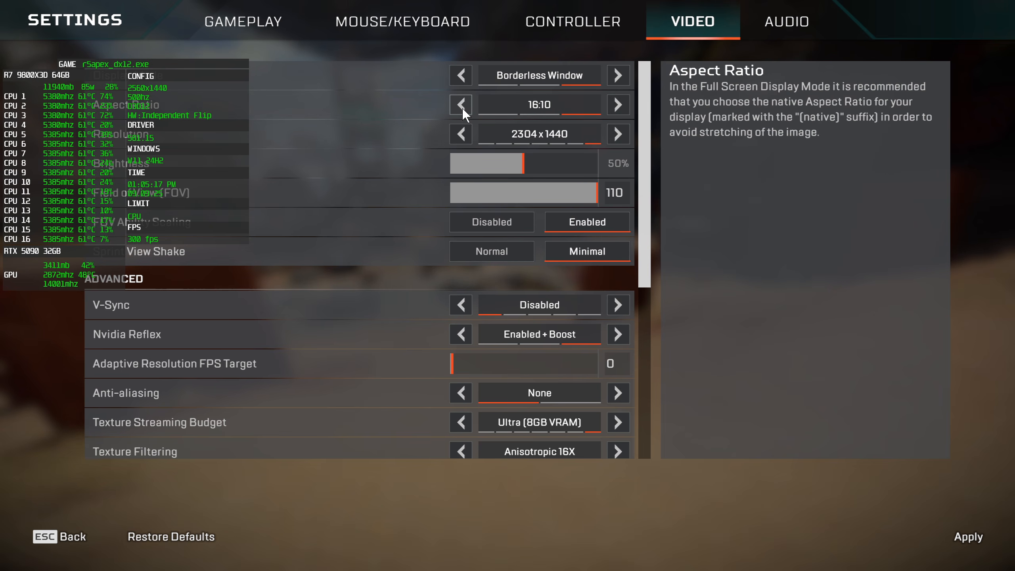
{"action": "left_click", "coordinate": [461, 107]}
{"action": "left_click", "coordinate": [461, 107]}
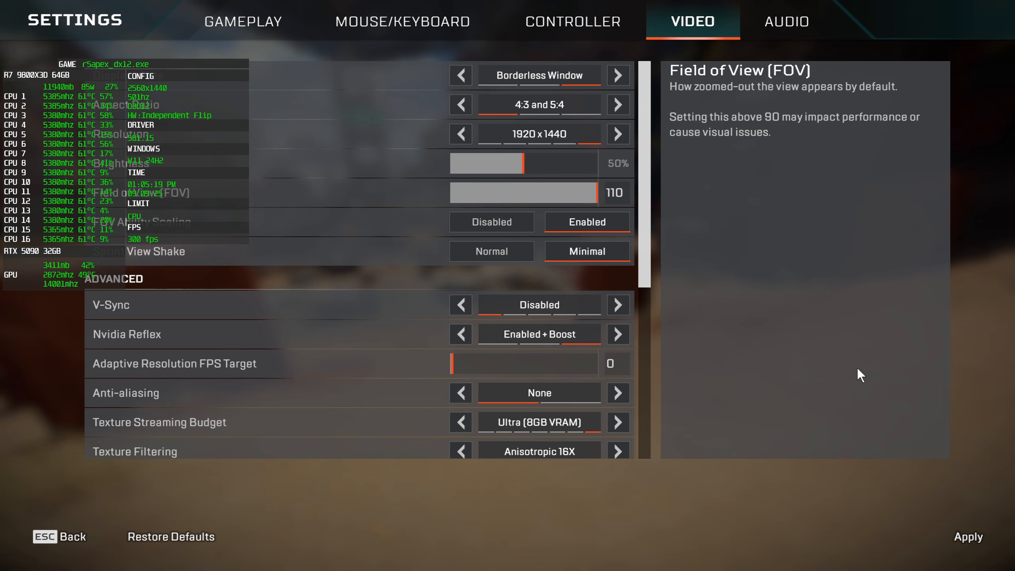
{"action": "left_click", "coordinate": [970, 540]}
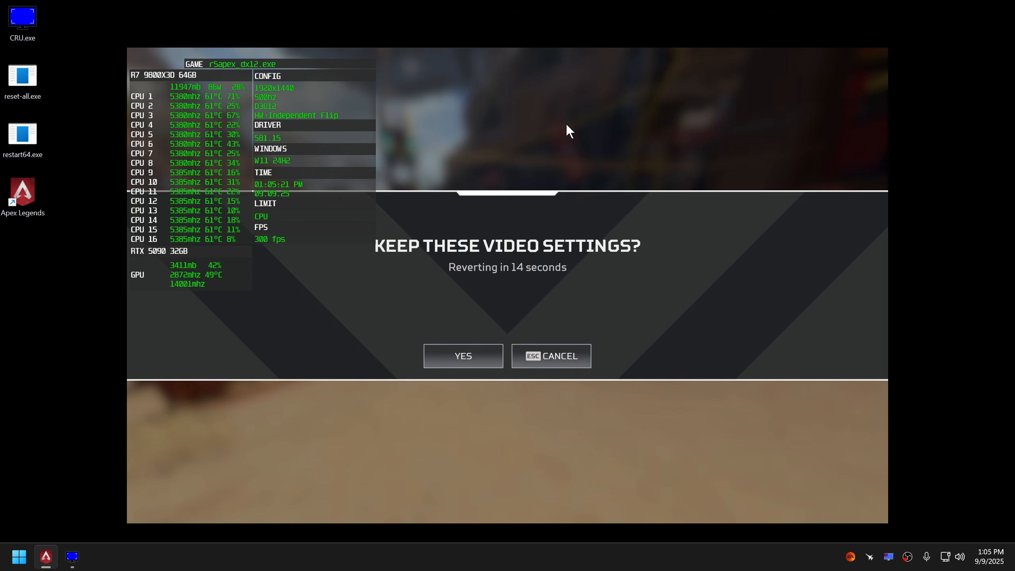
{"action": "left_click", "coordinate": [428, 354]}
Step: Walk forward through the Firing Range in the borderless window, checking the overlay, and reopen the video settings
{"action": "key", "text": "w"}
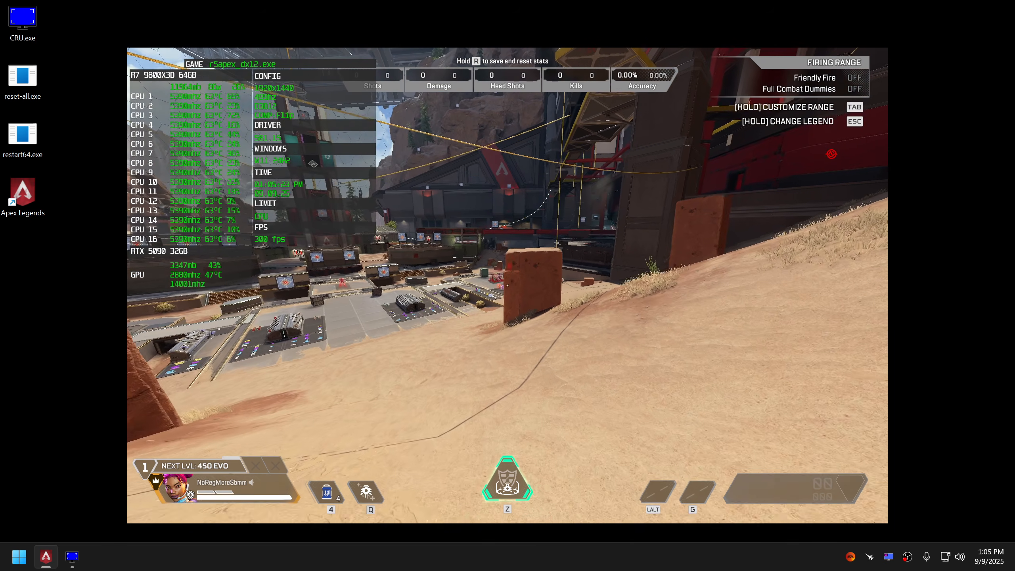
{"action": "key", "text": "w"}
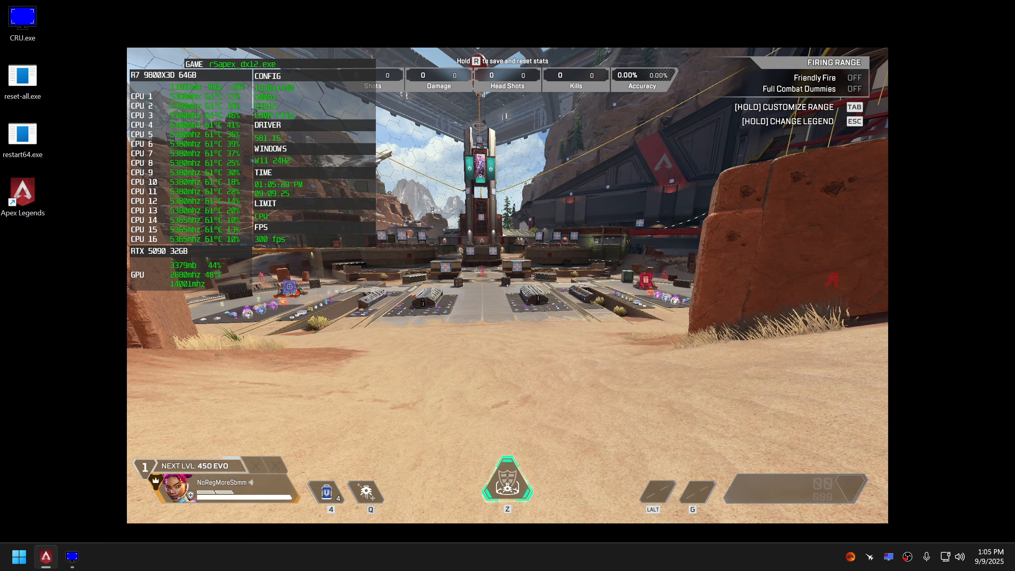
{"action": "key", "text": "Escape"}
{"action": "left_click", "coordinate": [507, 291]}
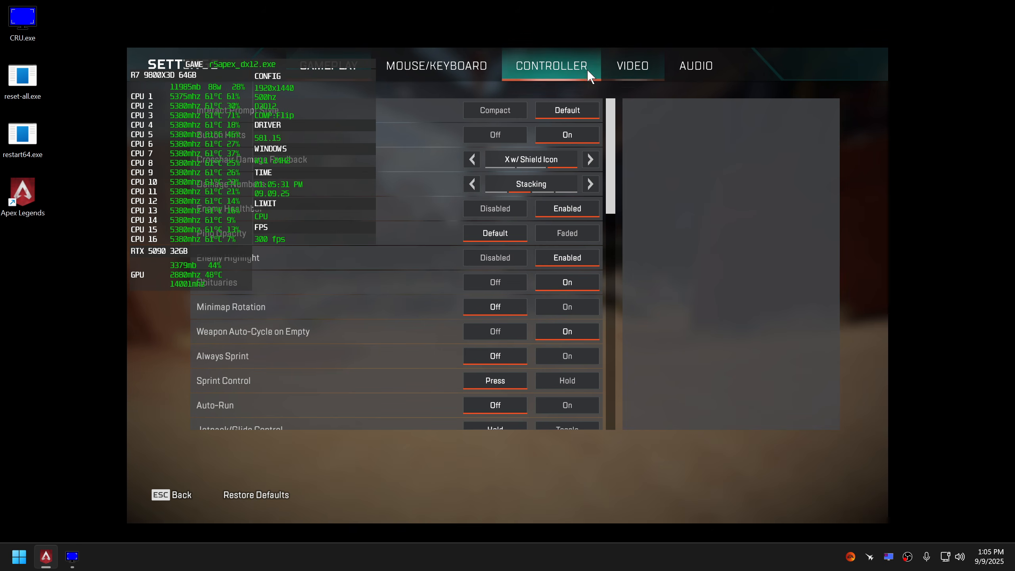
{"action": "left_click", "coordinate": [651, 67]}
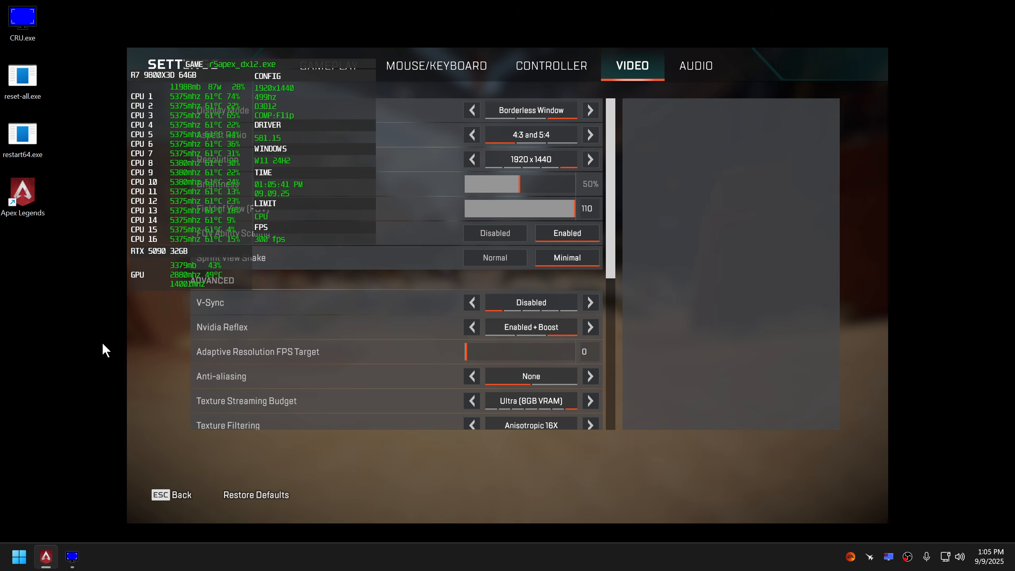
Step: Apply the Full Screen display mode for the 1920 x 1440 game resolution
{"action": "right_click", "coordinate": [48, 335]}
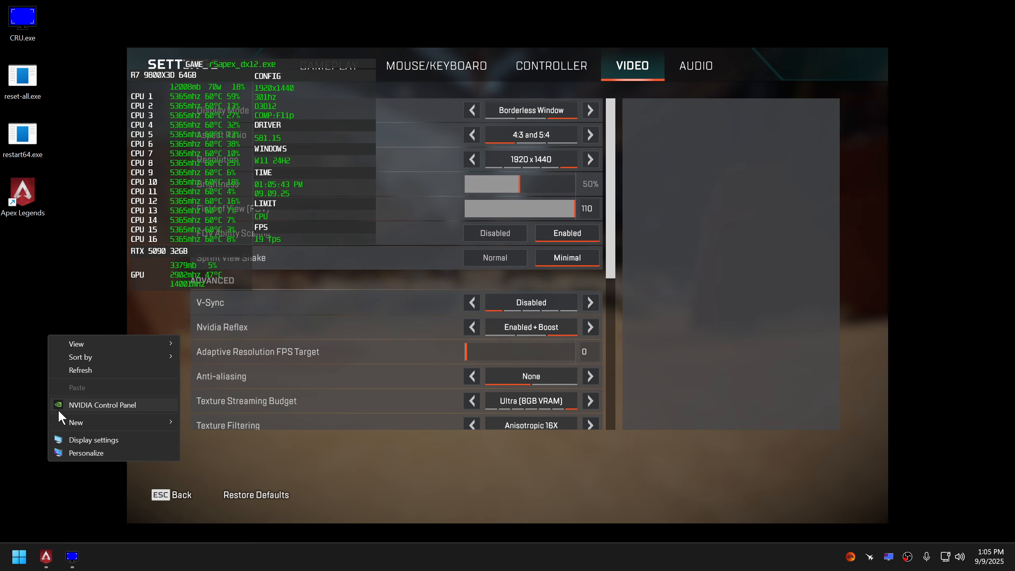
{"action": "left_click", "coordinate": [485, 118]}
{"action": "left_click", "coordinate": [473, 111]}
{"action": "left_click", "coordinate": [473, 111]}
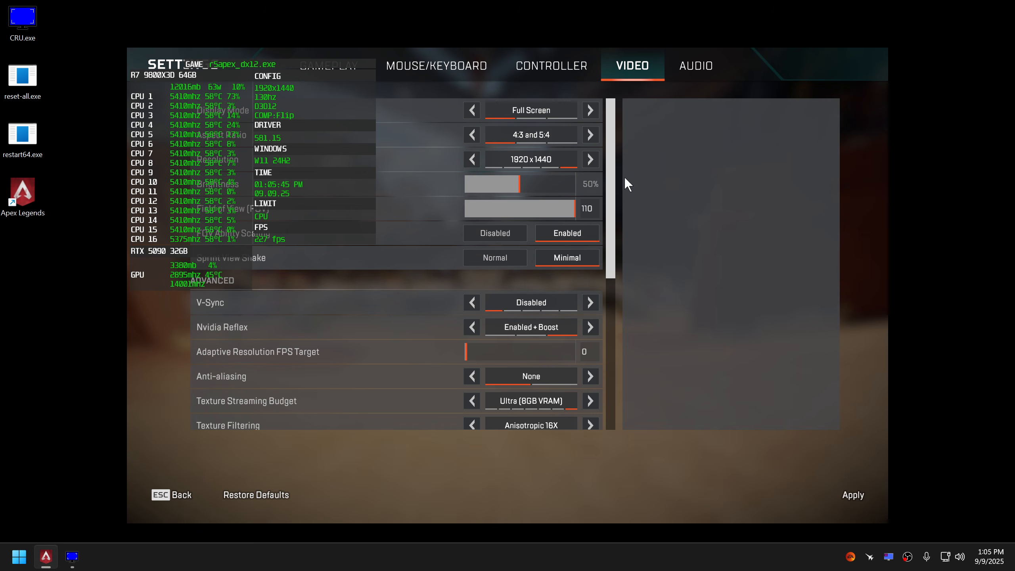
{"action": "left_click", "coordinate": [853, 498]}
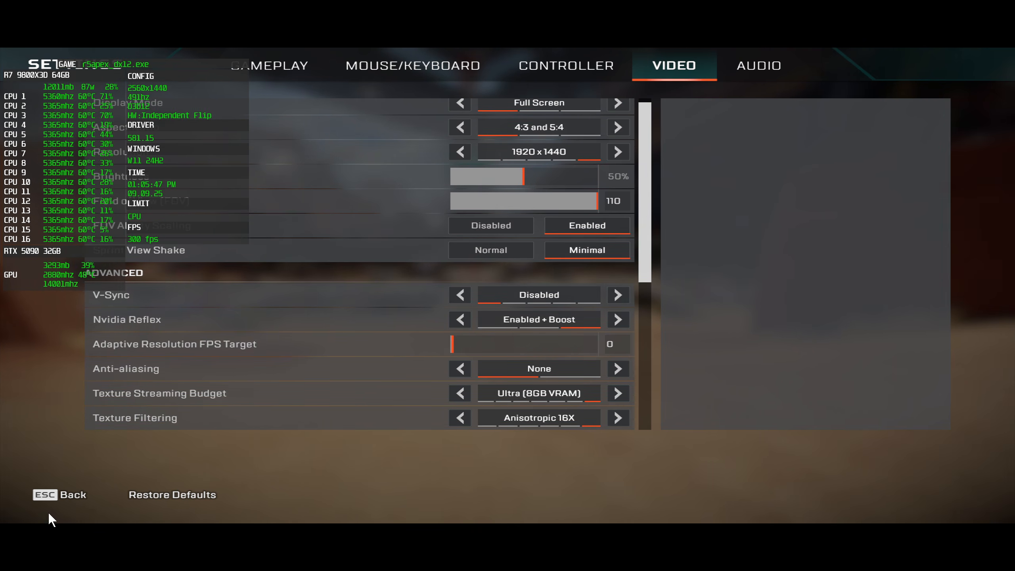
Step: Leave the settings and walk forward through the Firing Range in full screen, checking the overlay's resolution and presentation mode
{"action": "left_click", "coordinate": [53, 497]}
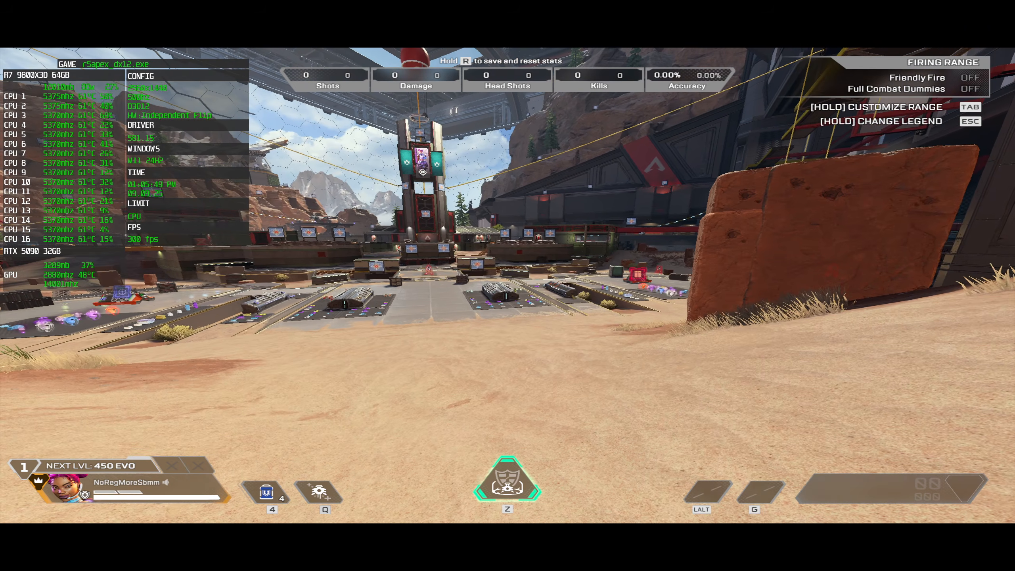
{"action": "key", "text": "w"}
{"action": "key", "text": "w"}
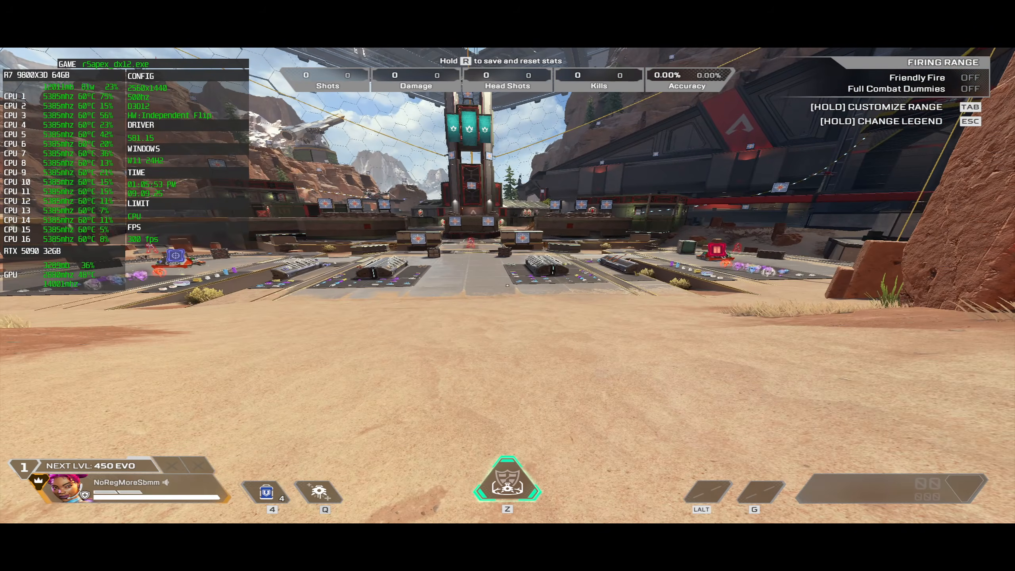
{"action": "key", "text": "super"}
{"action": "key", "text": "Escape"}
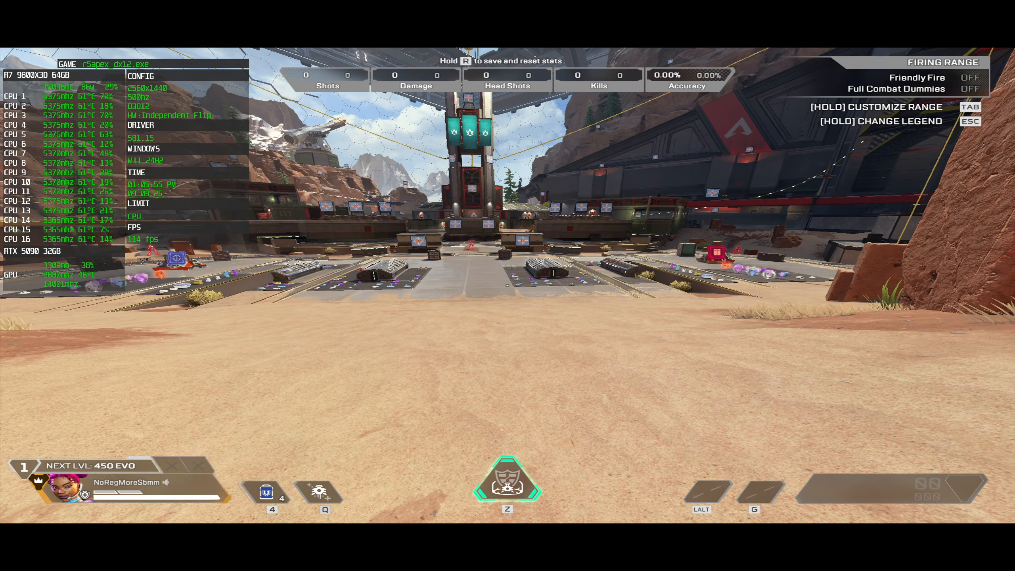
Step: Reopen the video settings and apply the Borderless Window display mode at the 1920 x 1440 game resolution
{"action": "key", "text": "Escape"}
{"action": "left_click", "coordinate": [532, 291]}
{"action": "left_click", "coordinate": [618, 110]}
{"action": "left_click", "coordinate": [617, 110]}
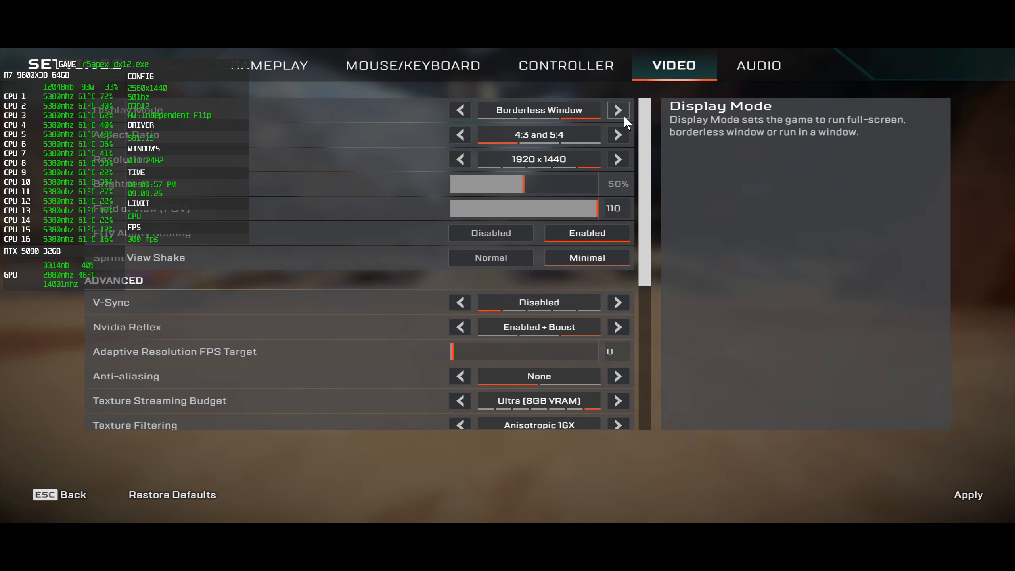
{"action": "left_click", "coordinate": [966, 494]}
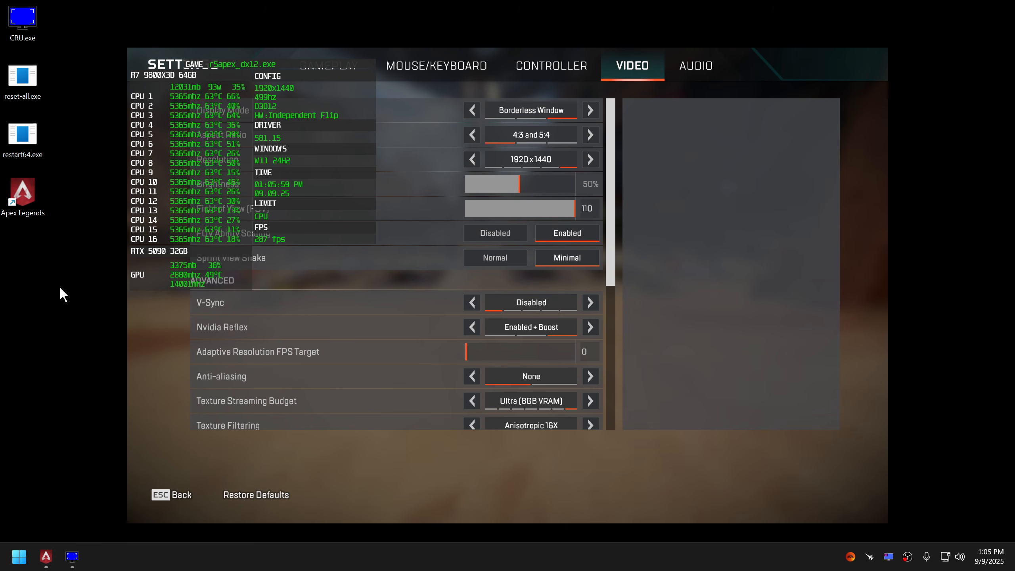
Step: Check the desktop resolution in NVIDIA Control Panel's Change Resolution page, minimize it and return to Apex Legends
{"action": "right_click", "coordinate": [61, 314]}
{"action": "left_click", "coordinate": [130, 381]}
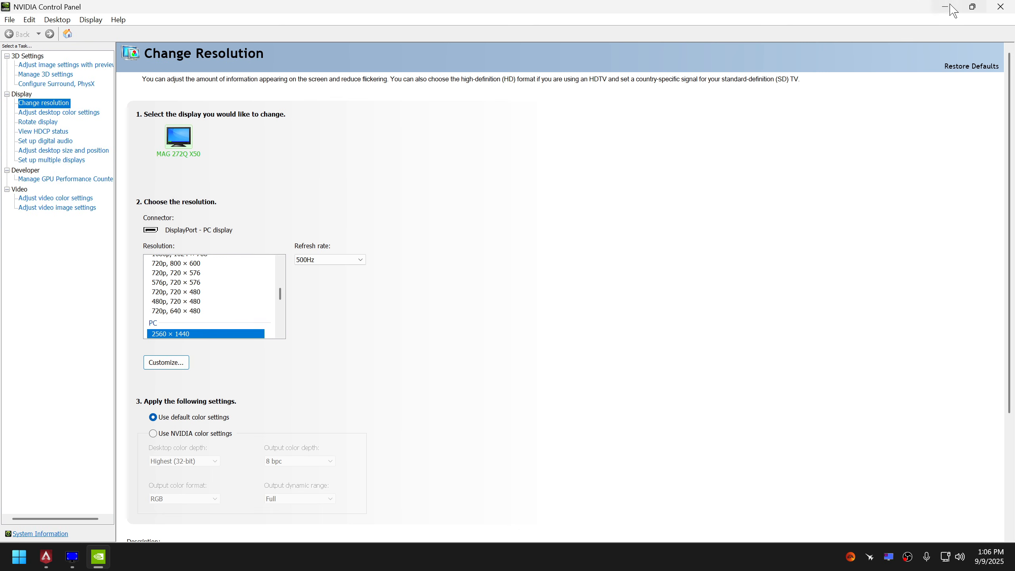
{"action": "left_click", "coordinate": [951, 6]}
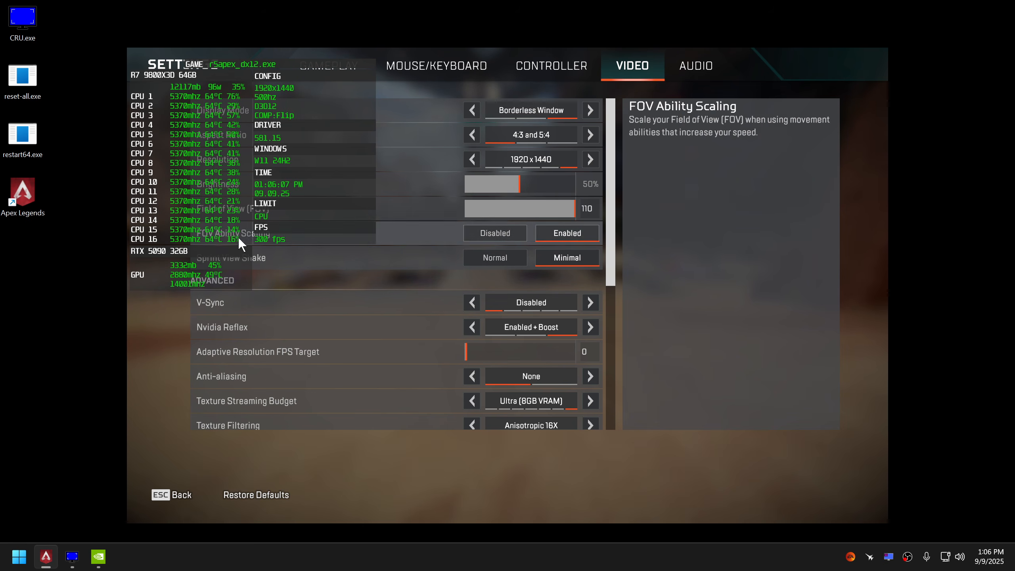
Step: Switch to NVIDIA Control Panel, set the desktop resolution to the PC entry 1920 x 1440, and close it
{"action": "right_click", "coordinate": [77, 283]}
{"action": "left_click", "coordinate": [132, 352]}
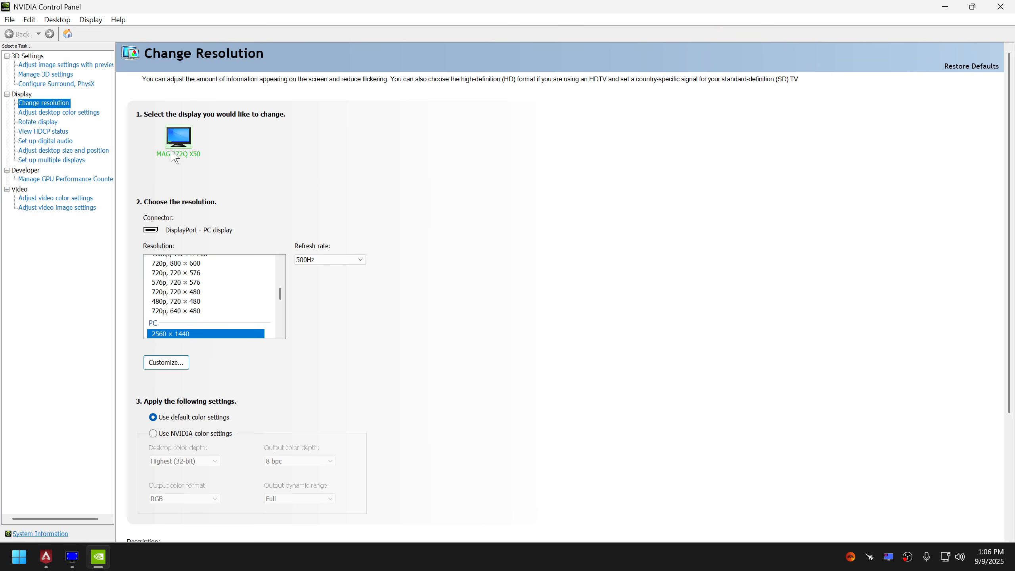
{"action": "left_click_drag", "start_coordinate": [279, 295], "coordinate": [281, 304]}
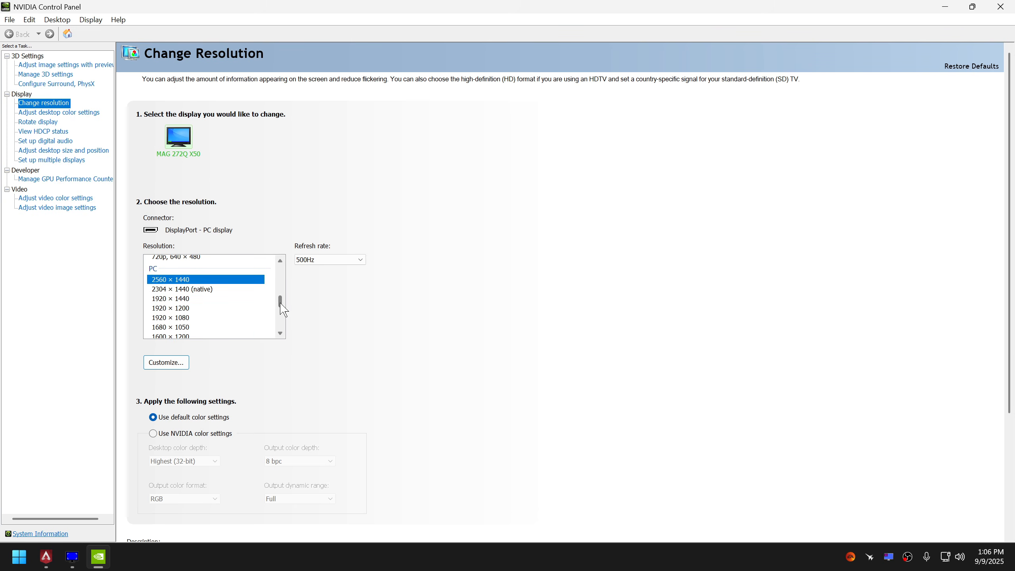
{"action": "left_click", "coordinate": [176, 299]}
{"action": "left_click", "coordinate": [916, 534]}
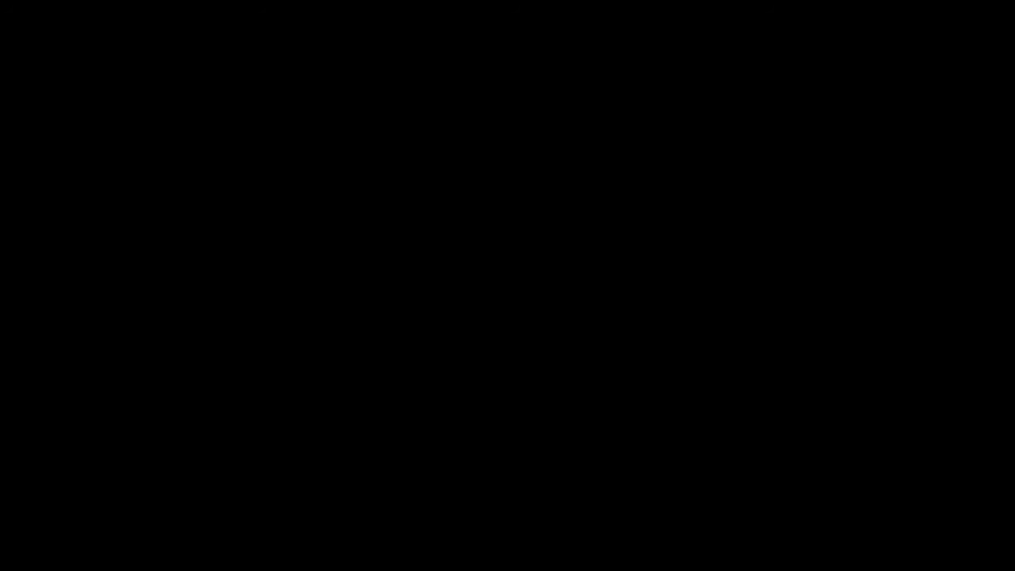
{"action": "scroll", "coordinate": [410, 307], "scroll_direction": "down", "scroll_amount": 1}
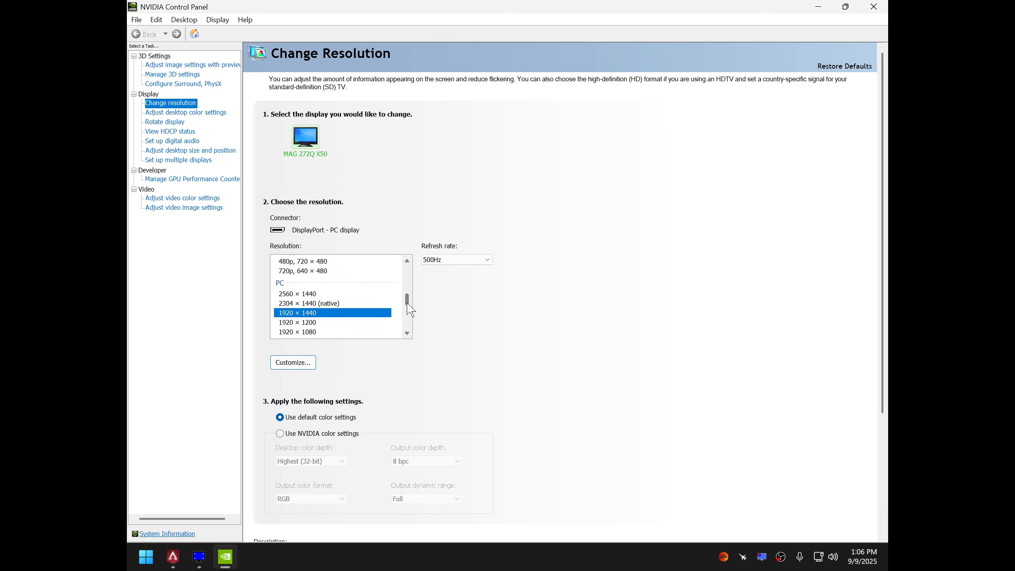
{"action": "left_click", "coordinate": [876, 5]}
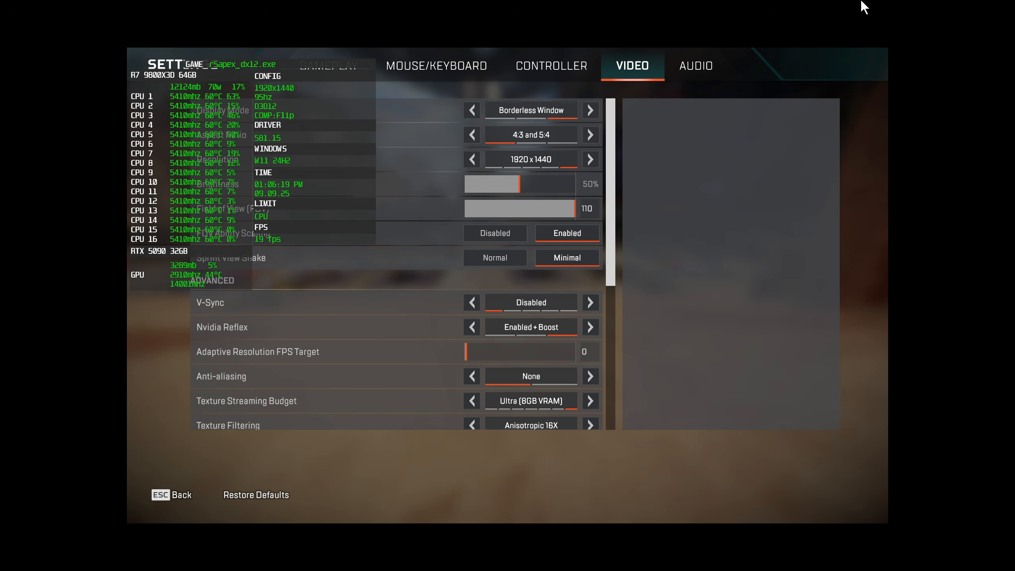
Step: Leave the video settings, walk around the Firing Range in the borderless window checking the overlay's presentation mode, and quit Apex Legends
{"action": "left_click", "coordinate": [169, 495]}
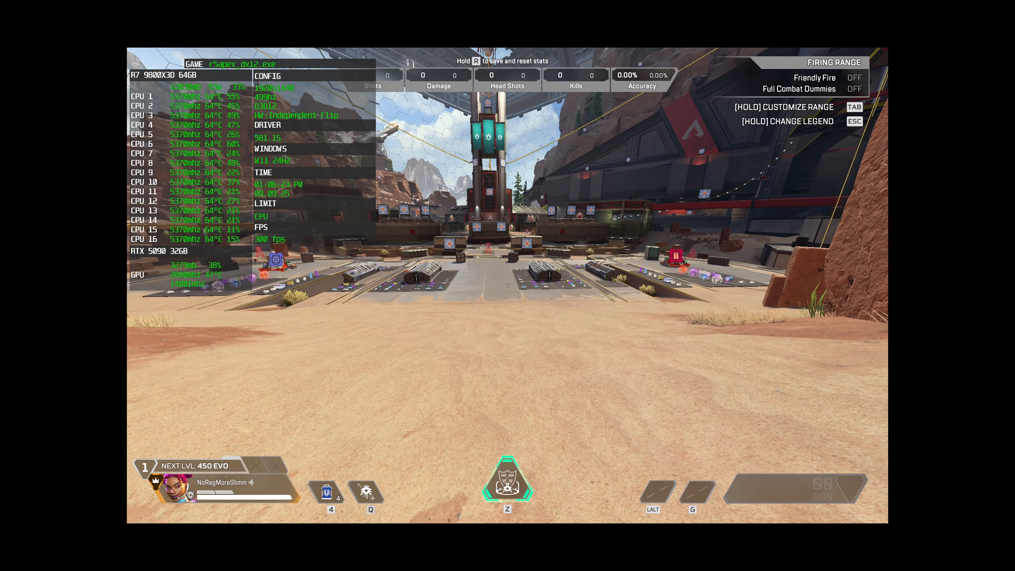
{"action": "key", "text": "w"}
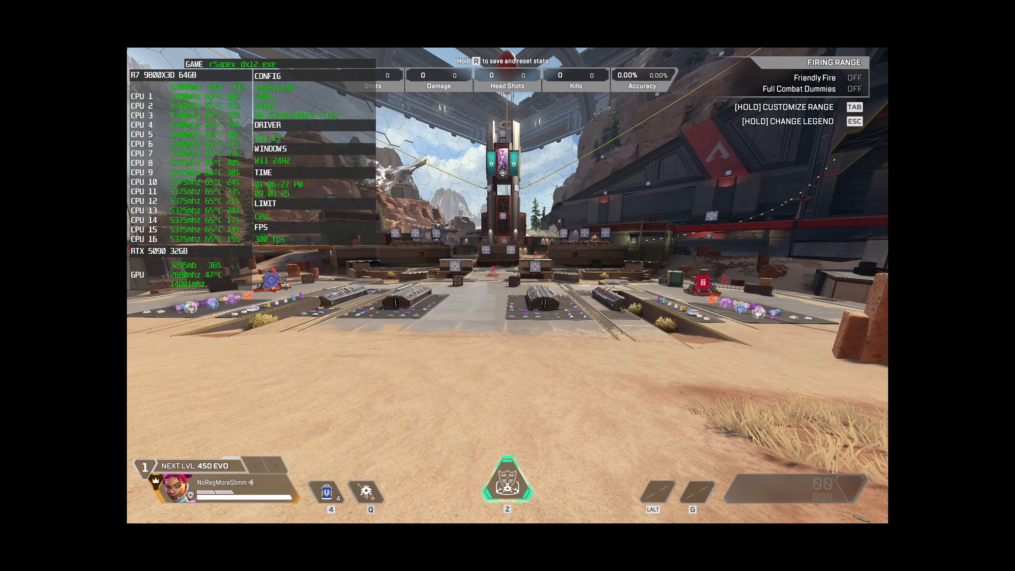
{"action": "key", "text": "w"}
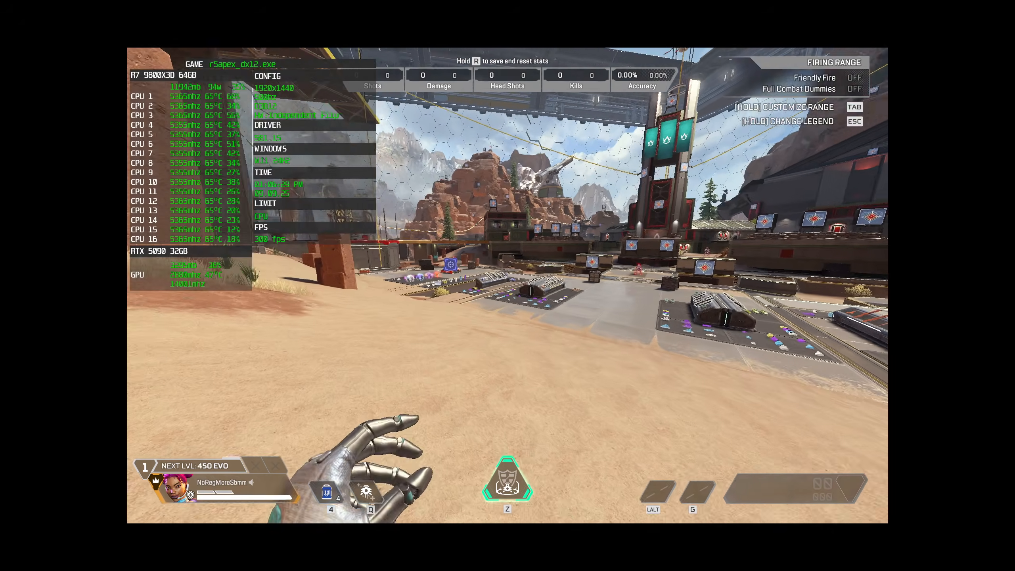
{"action": "key", "text": "w"}
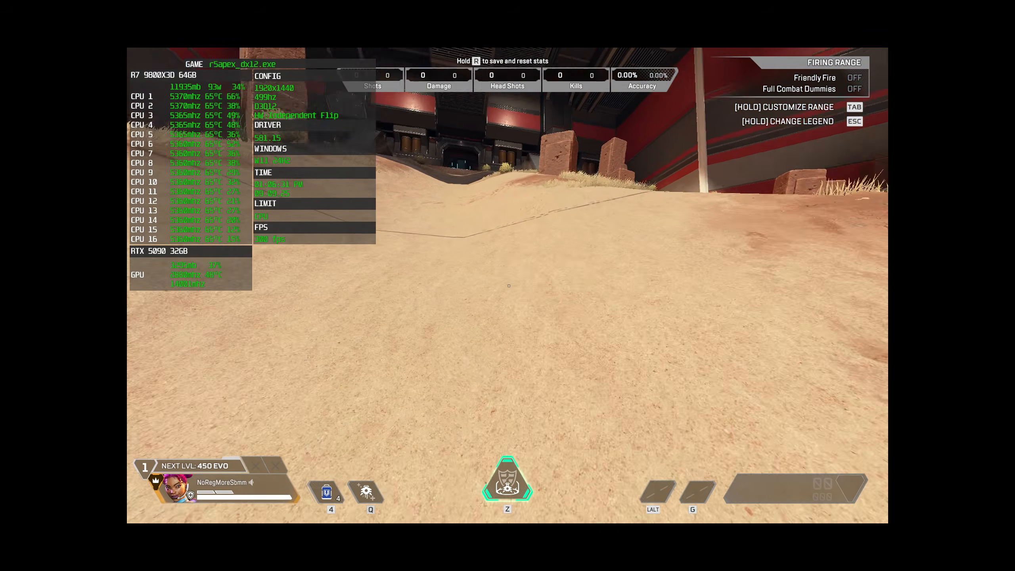
{"action": "key", "text": "w"}
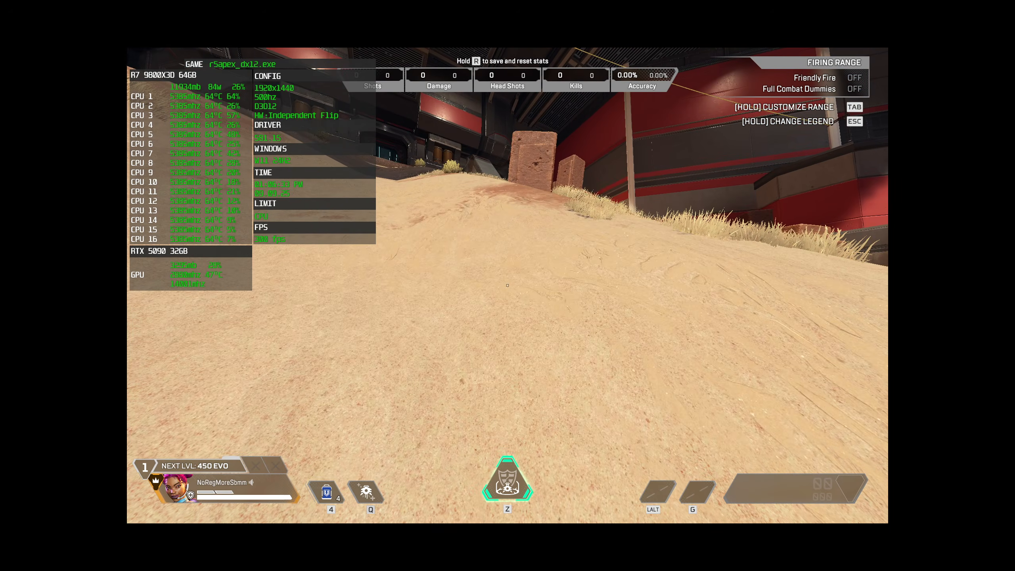
{"action": "key", "text": "w"}
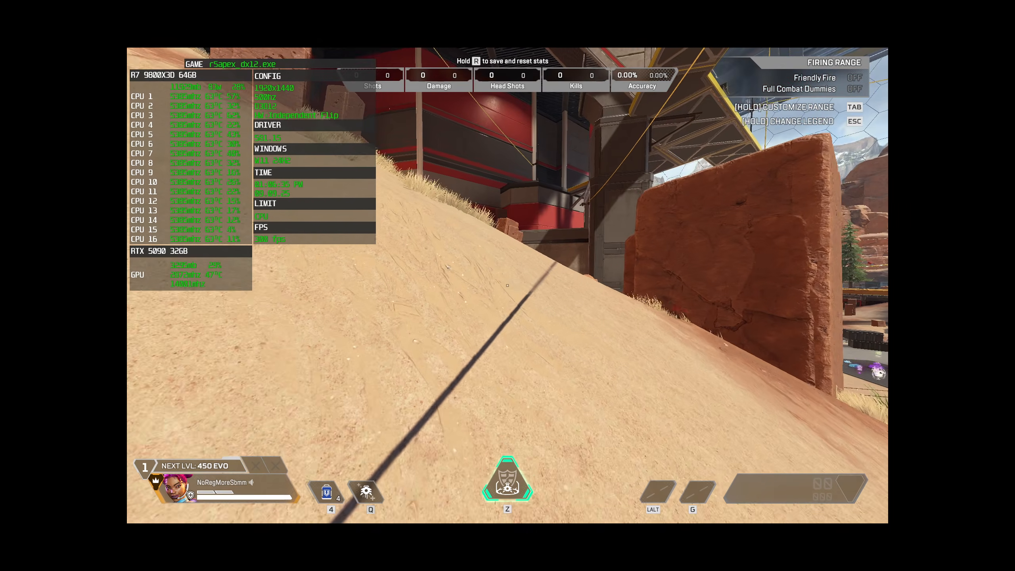
{"action": "key", "text": "w"}
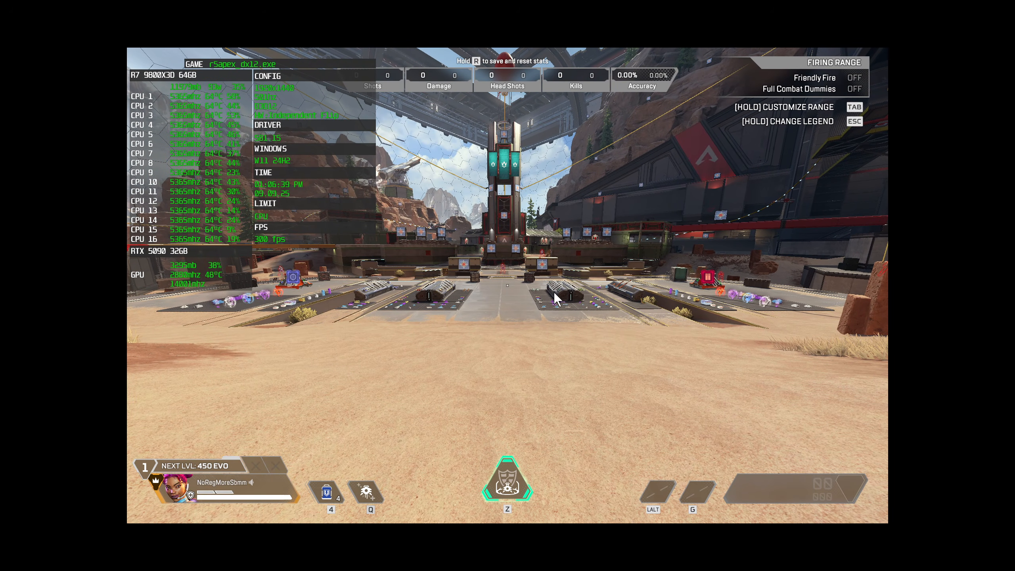
{"action": "key", "text": "alt+F4"}
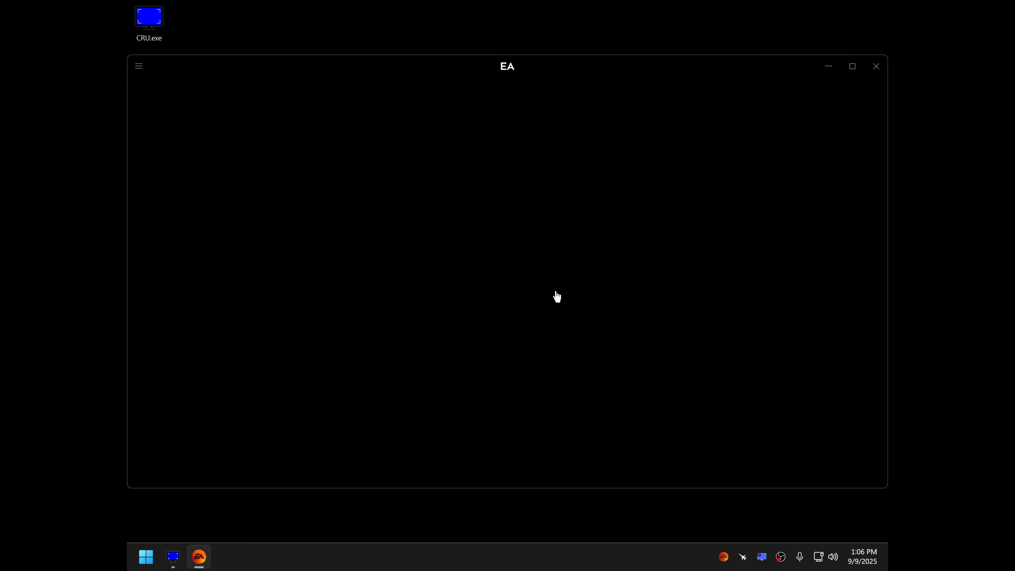